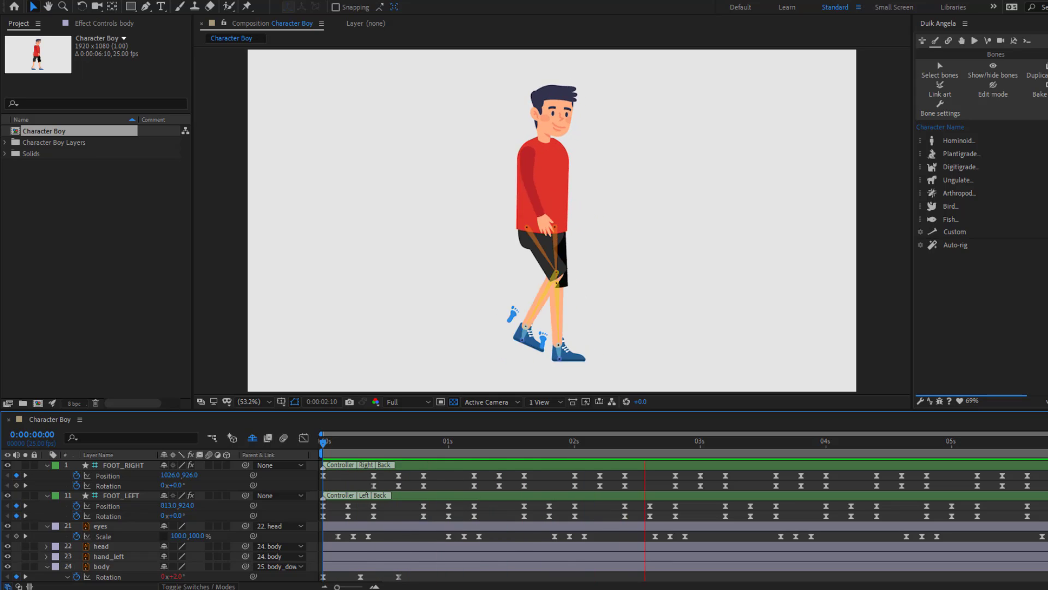
key(ctrl+a)
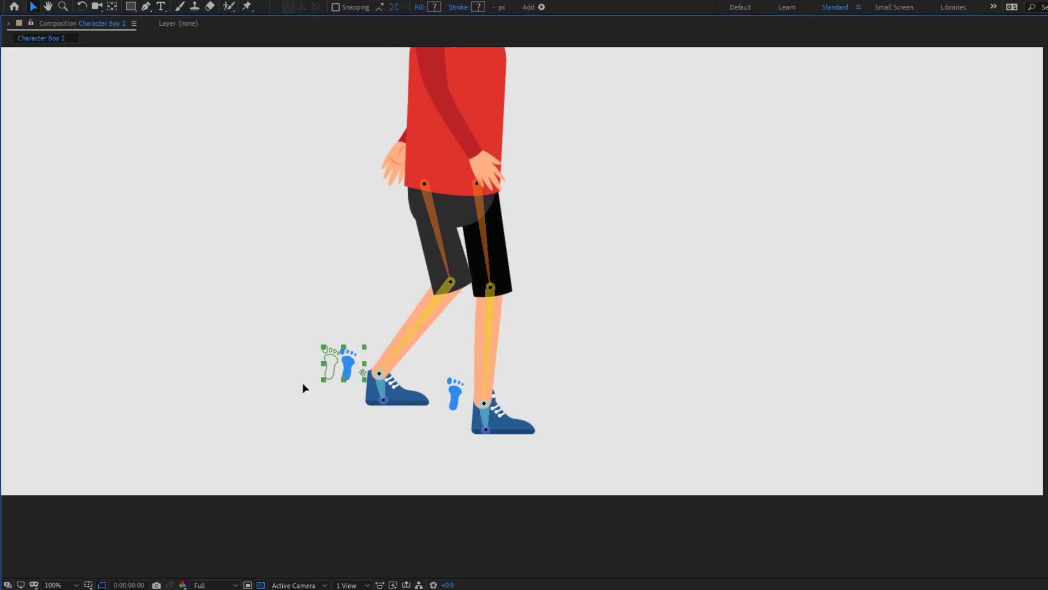
drag(302, 383, 338, 389)
key(ctrl+z)
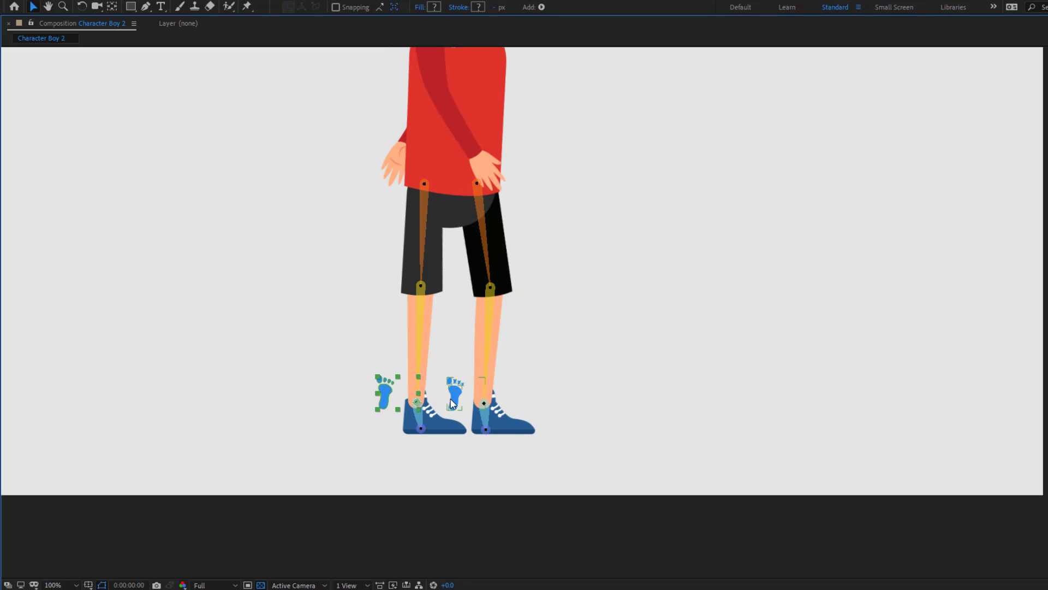
drag(455, 396, 460, 353)
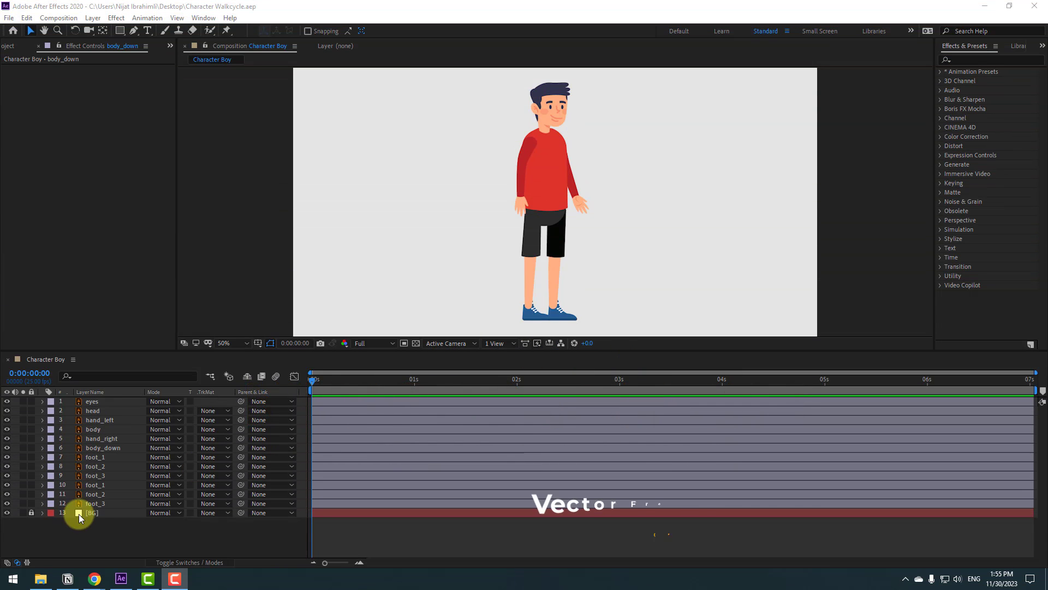
Step: Solo the upper set of foot_1, foot_2 and foot_3 layers directly below body_down
click(101, 459)
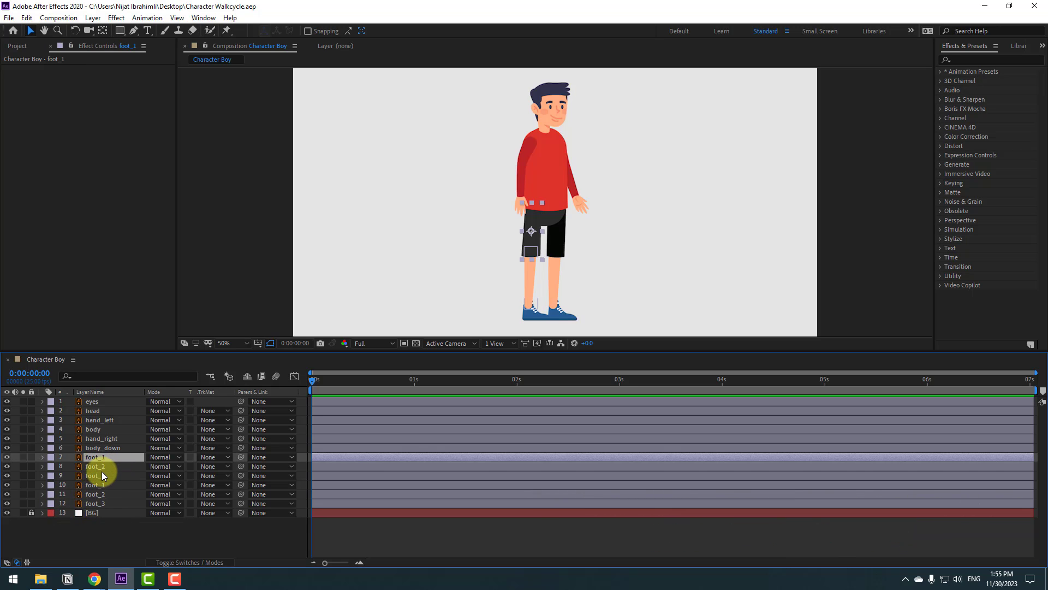
ctrl+click(102, 467)
ctrl+click(102, 477)
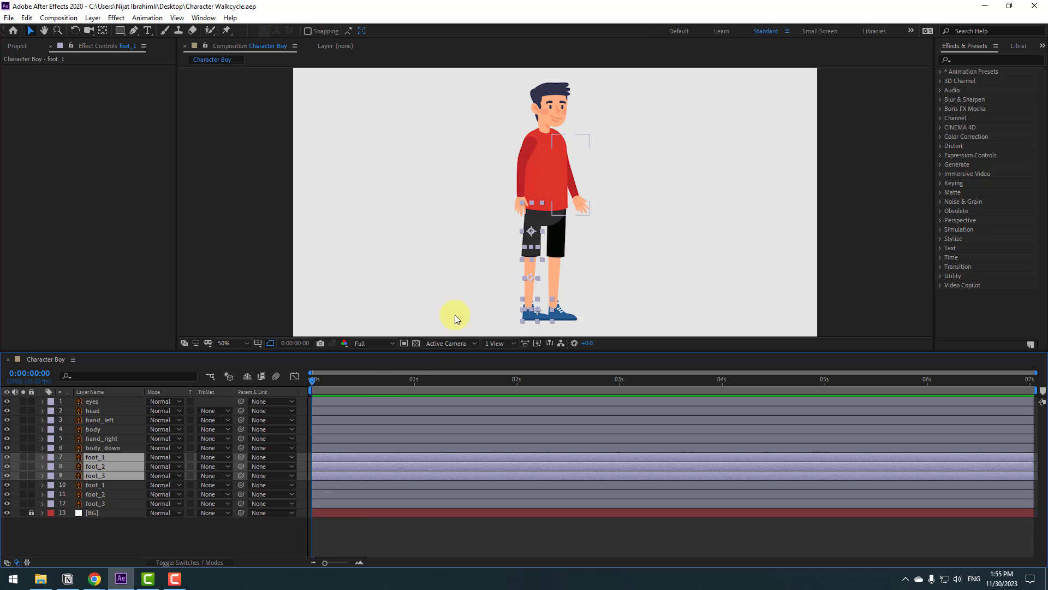
click(22, 456)
Step: Set the opacity of the three soloed foot layers to 50%
key(t)
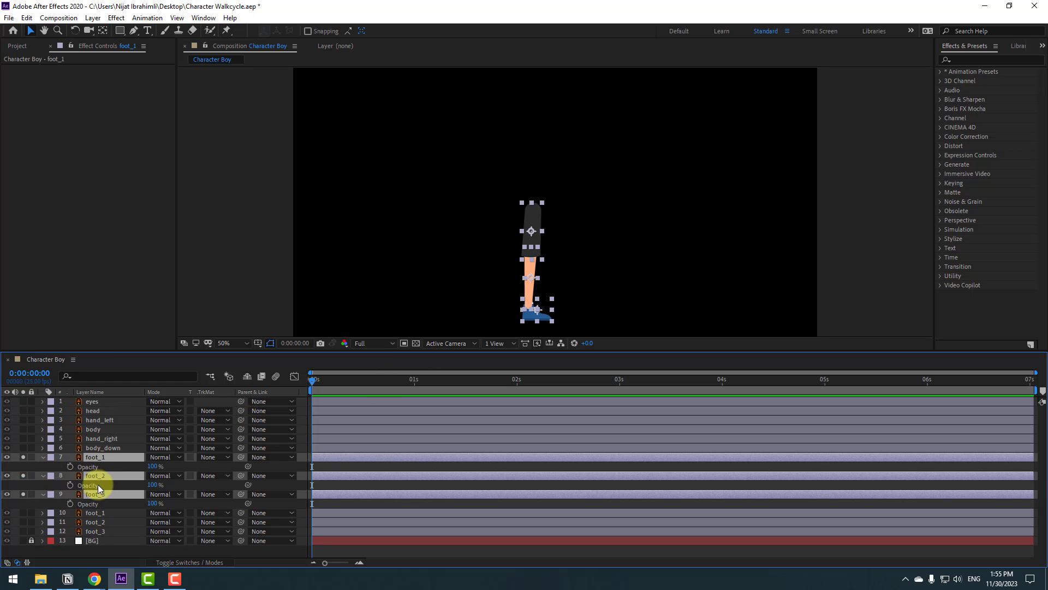
drag(153, 468, 143, 466)
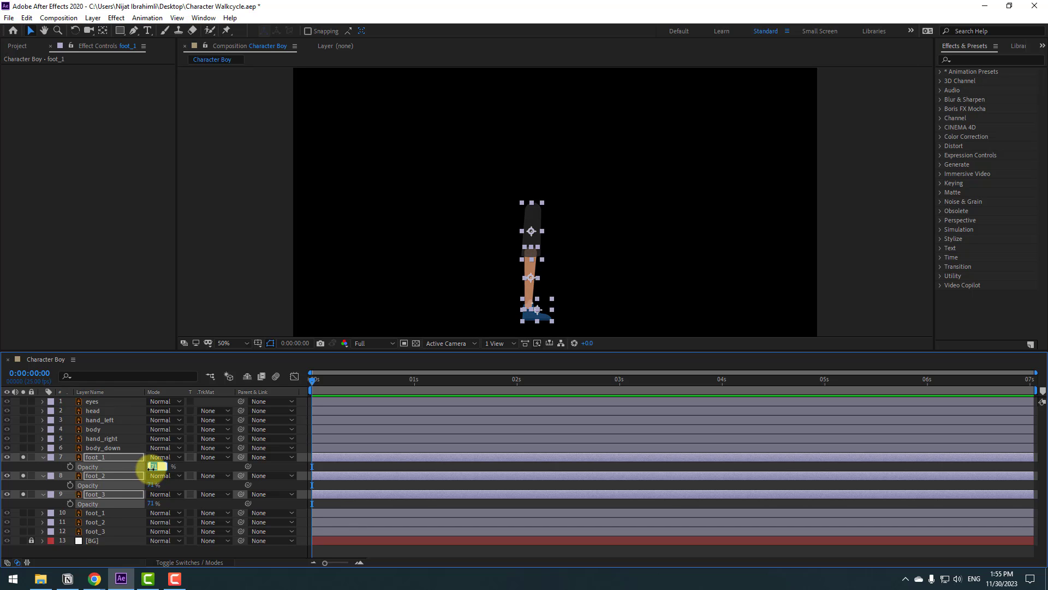
key(Return)
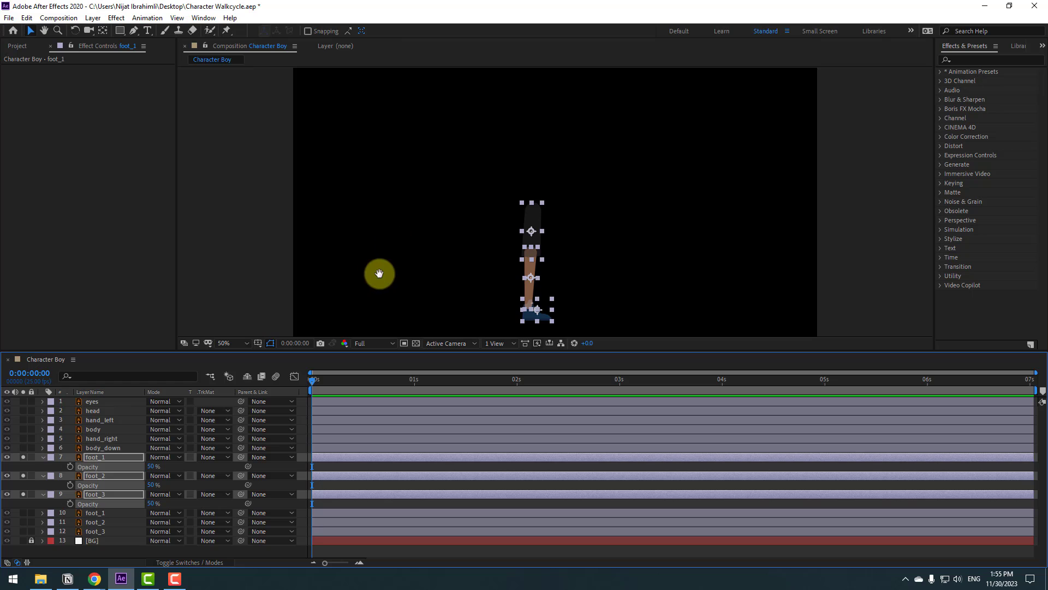
Step: Draw a Pen tool path down the isolated leg with points at the hip, knee, ankle and sole
drag(379, 274, 375, 221)
scroll(464, 262, up, 1)
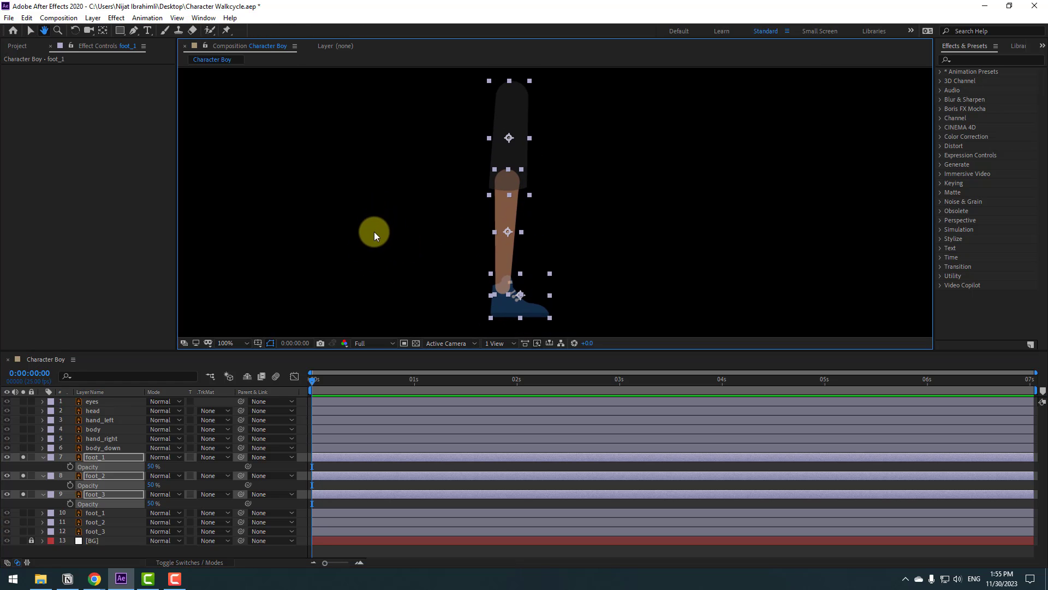
click(296, 172)
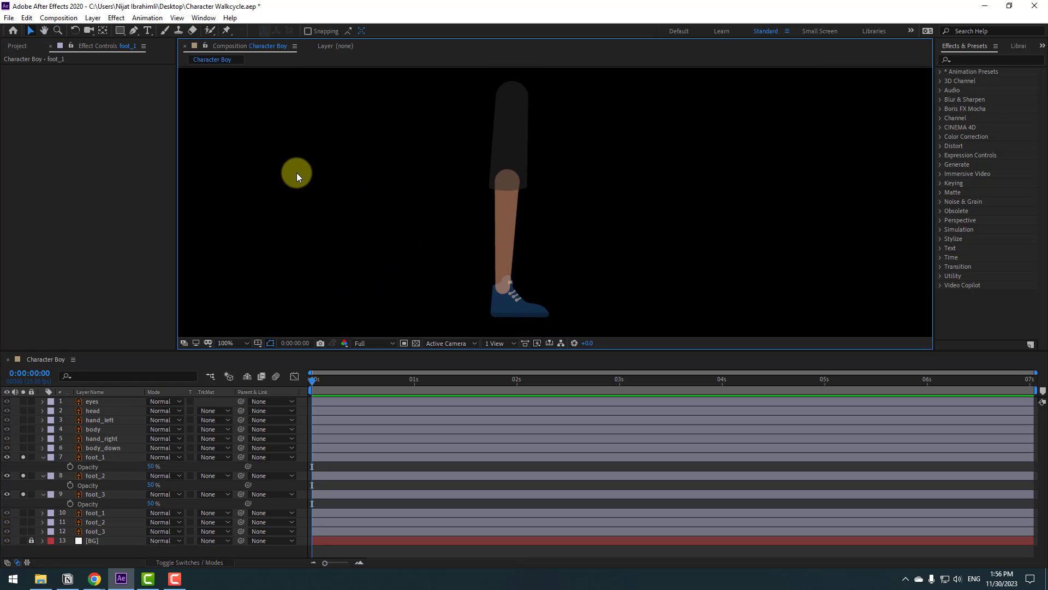
click(135, 31)
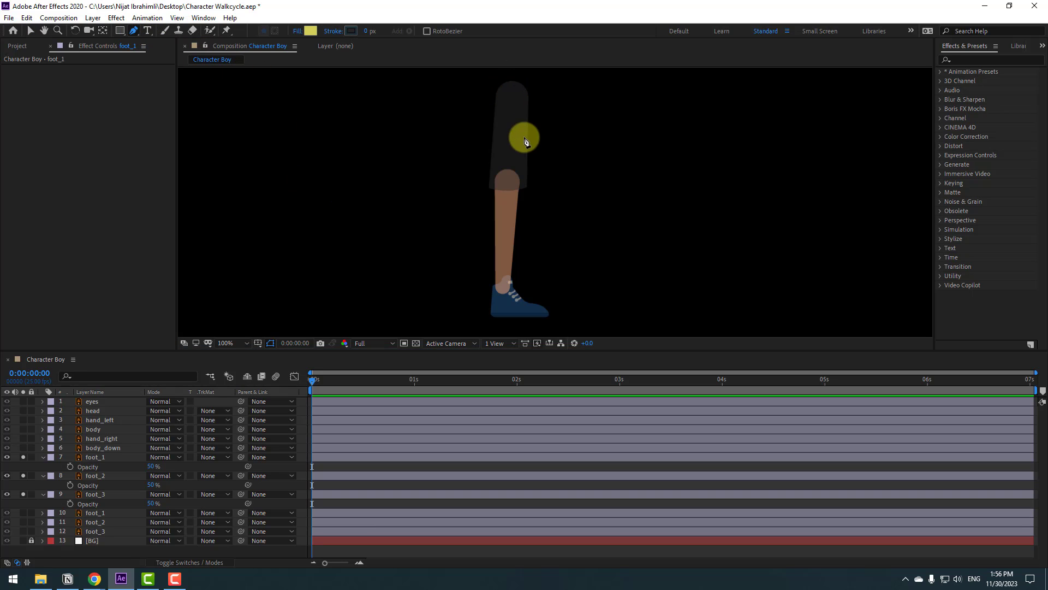
click(512, 88)
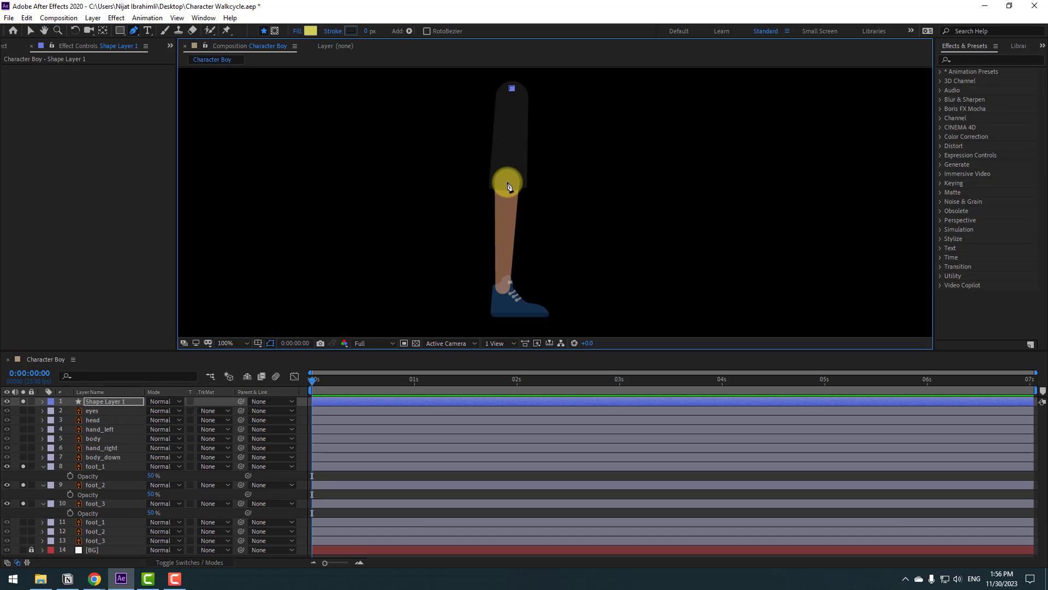
click(503, 287)
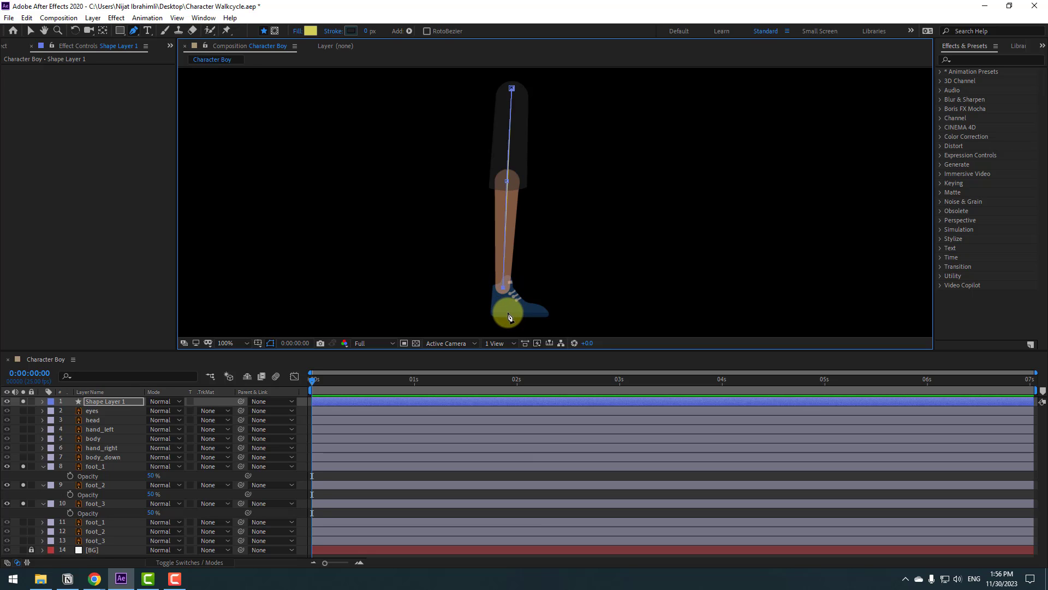
click(507, 312)
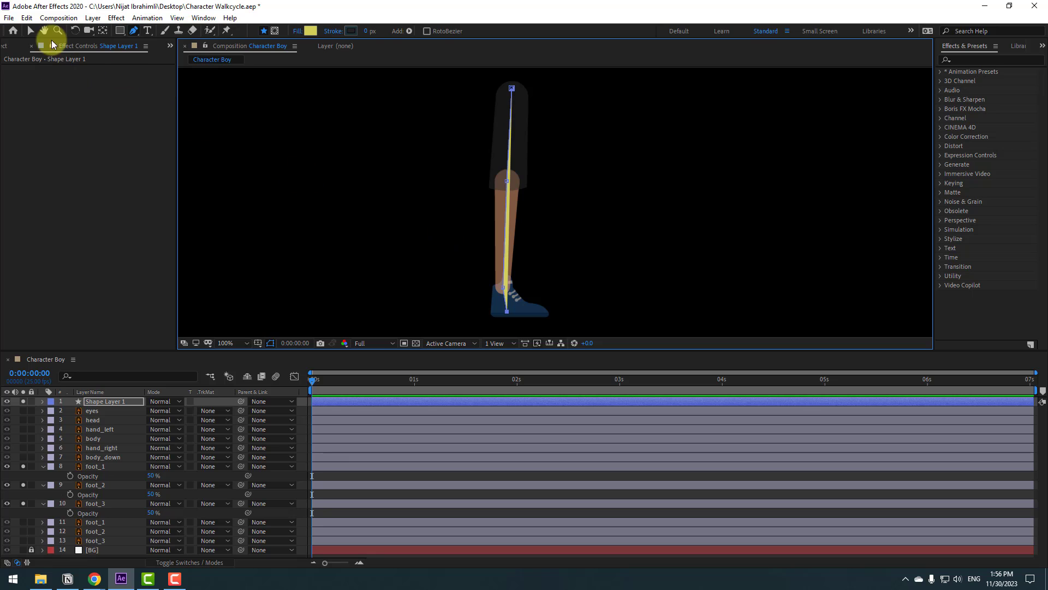
Step: Open the Duik Angela script and dock it beside the composition view
click(199, 19)
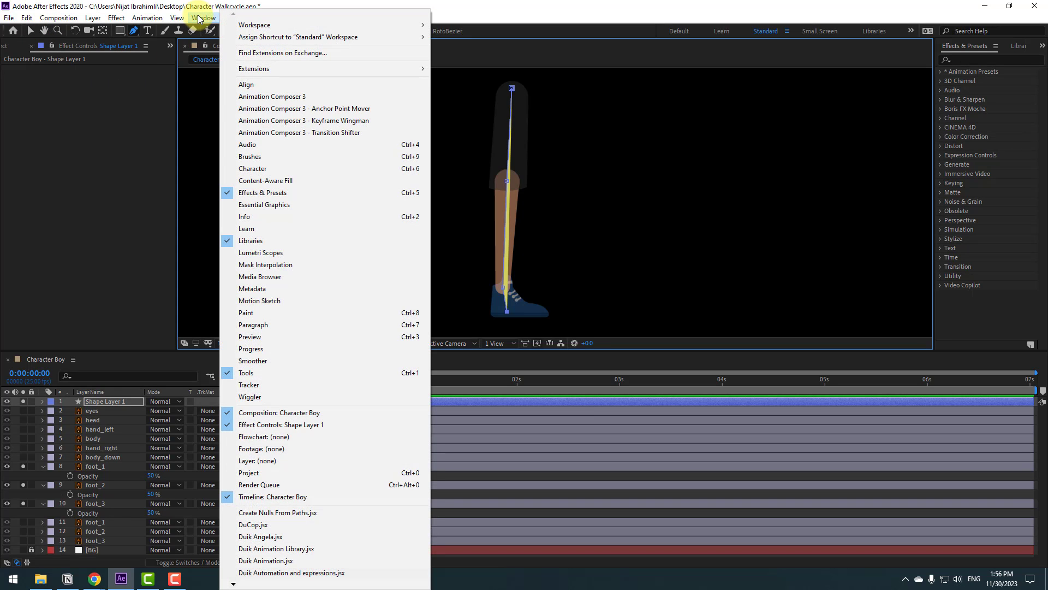
click(271, 536)
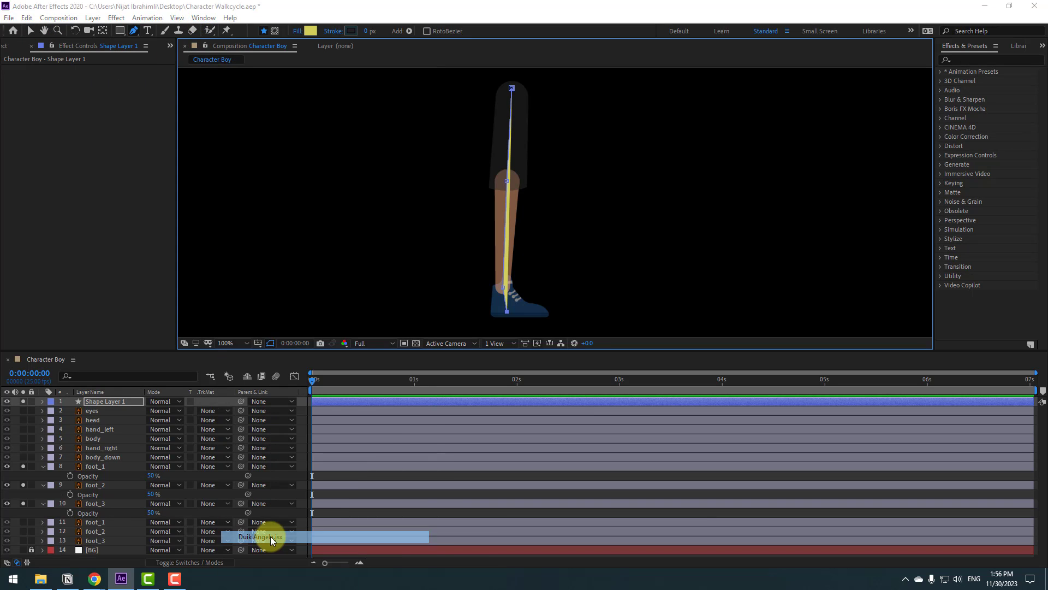
drag(170, 76, 680, 68)
Step: Create a hominoid leg armature in Duik's Bones tools from the drawn leg path
click(716, 106)
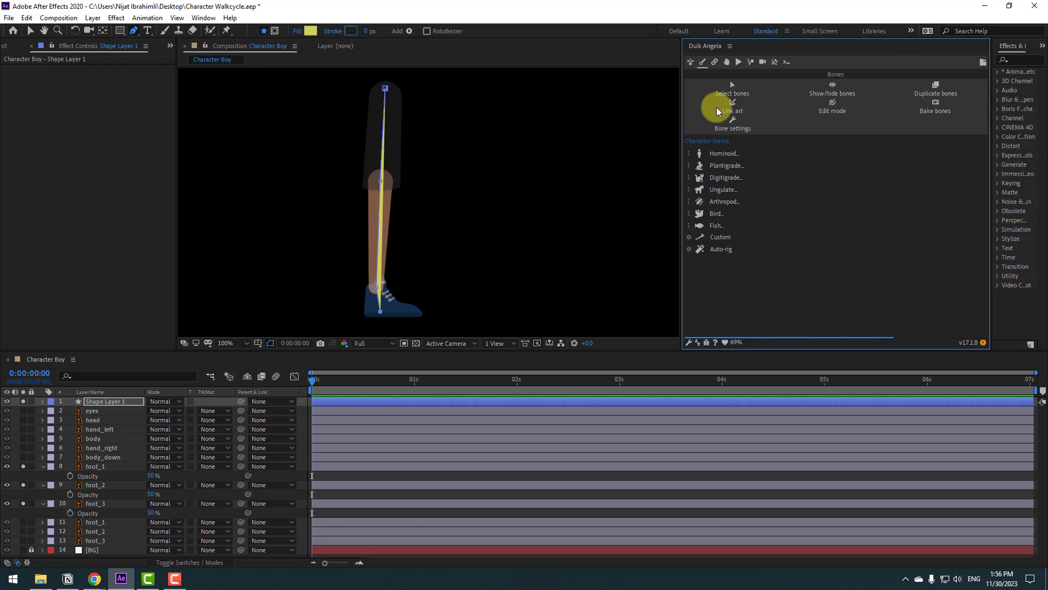
click(725, 155)
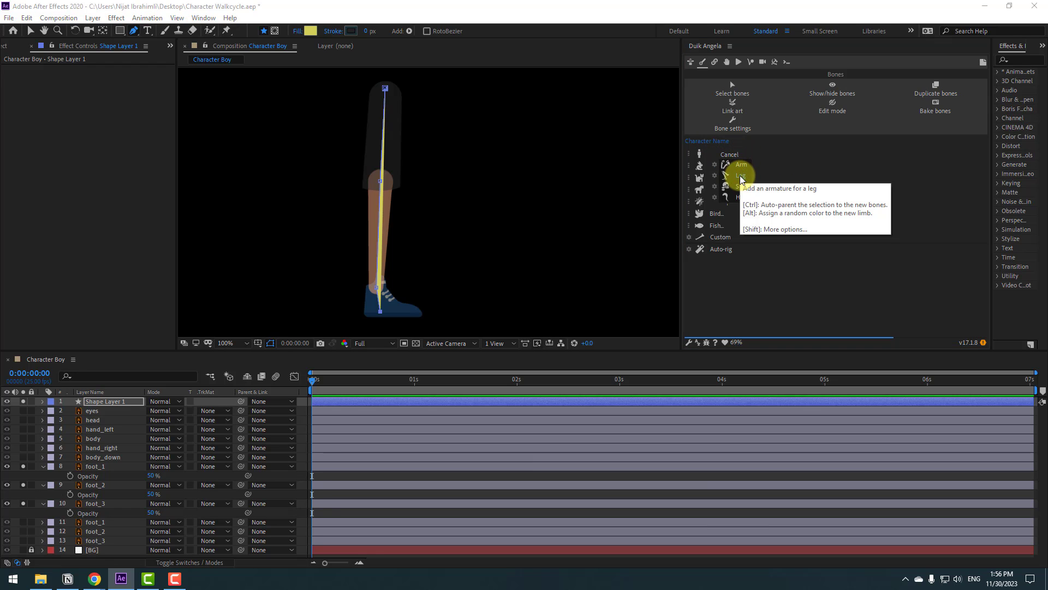
click(741, 177)
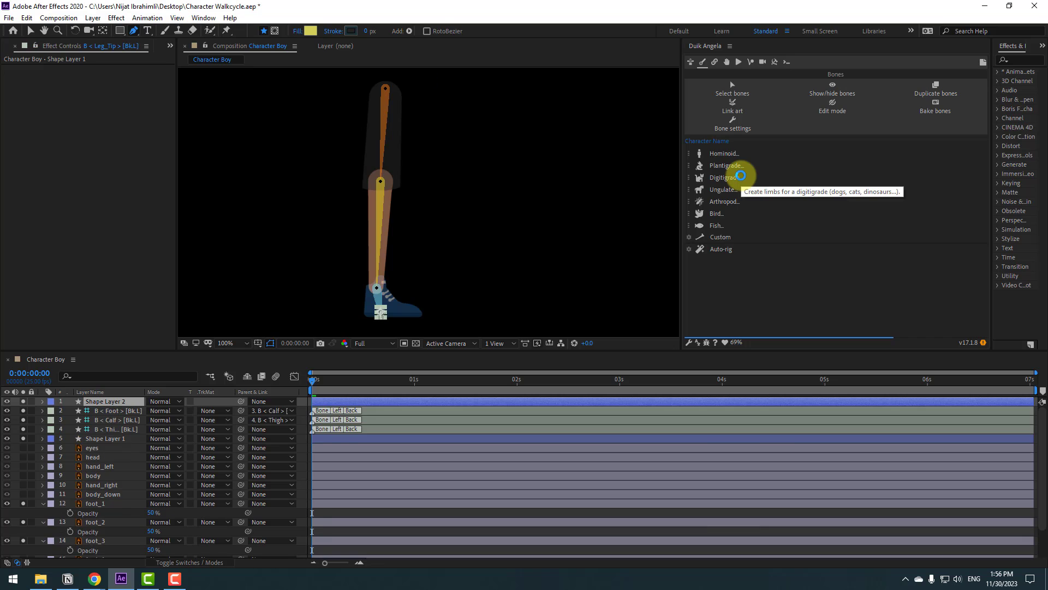
Step: Rename the thigh, calf and foot bone layers as 1, 2 and 3
click(113, 431)
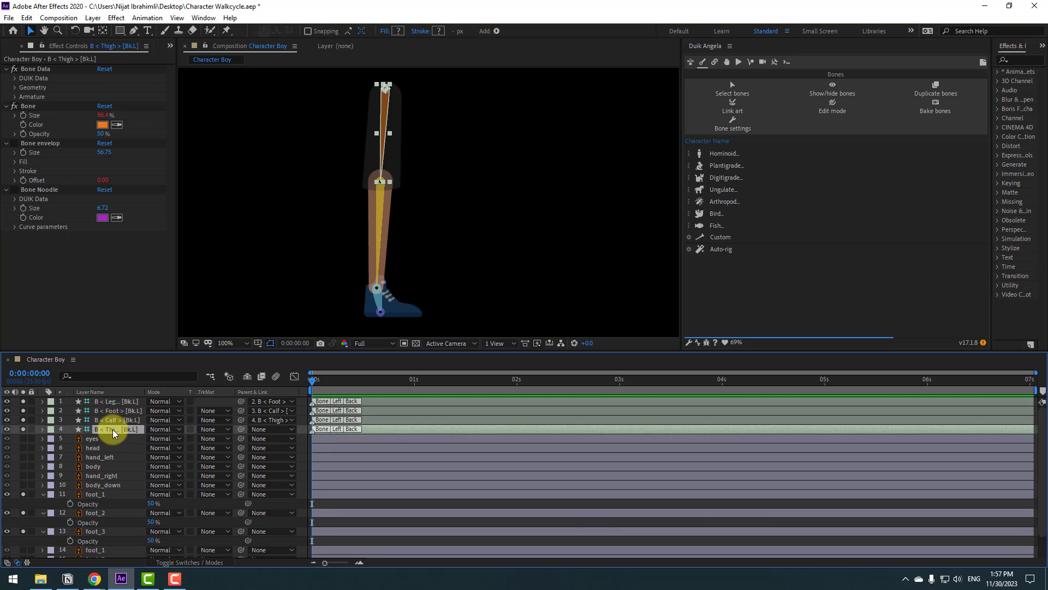
text(1)
click(107, 420)
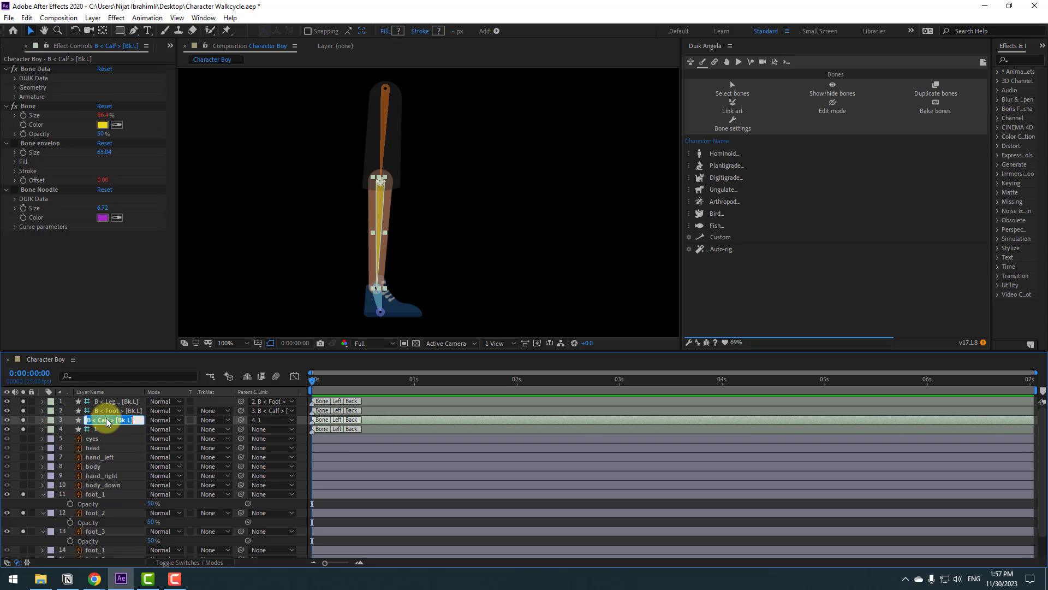
text(2)
click(109, 414)
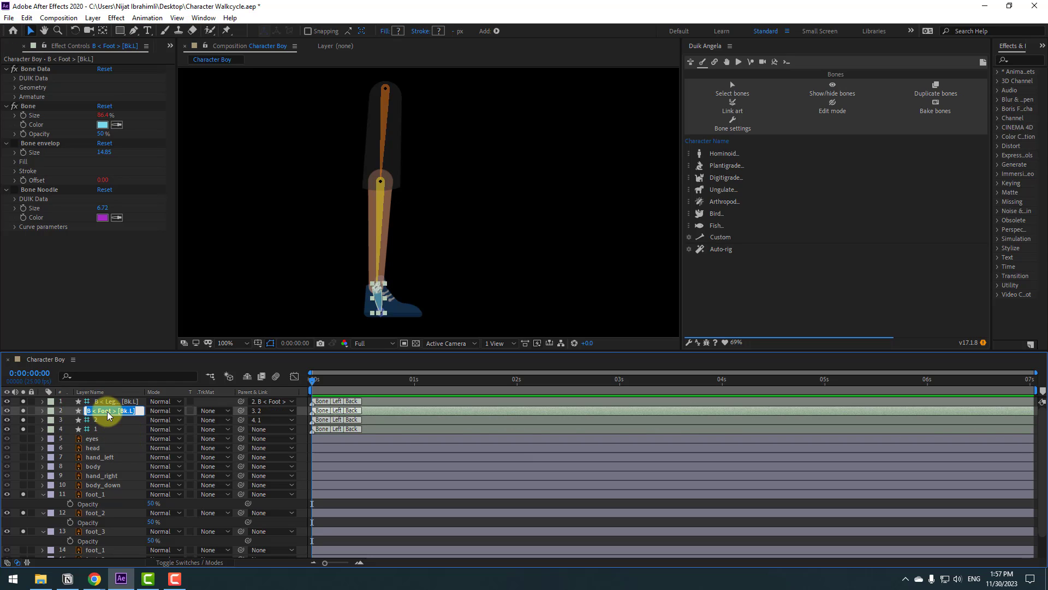
text(3)
key(Return)
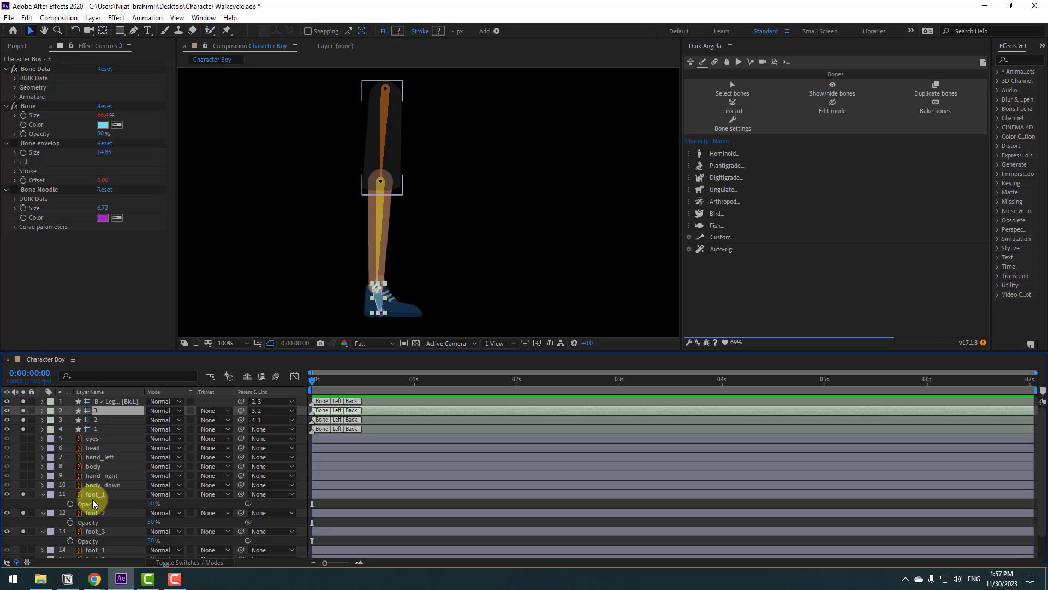
Step: Parent the soloed foot_1, foot_2 and foot_3 layers to bones 1, 2 and 3 respectively
click(90, 495)
drag(241, 493, 86, 428)
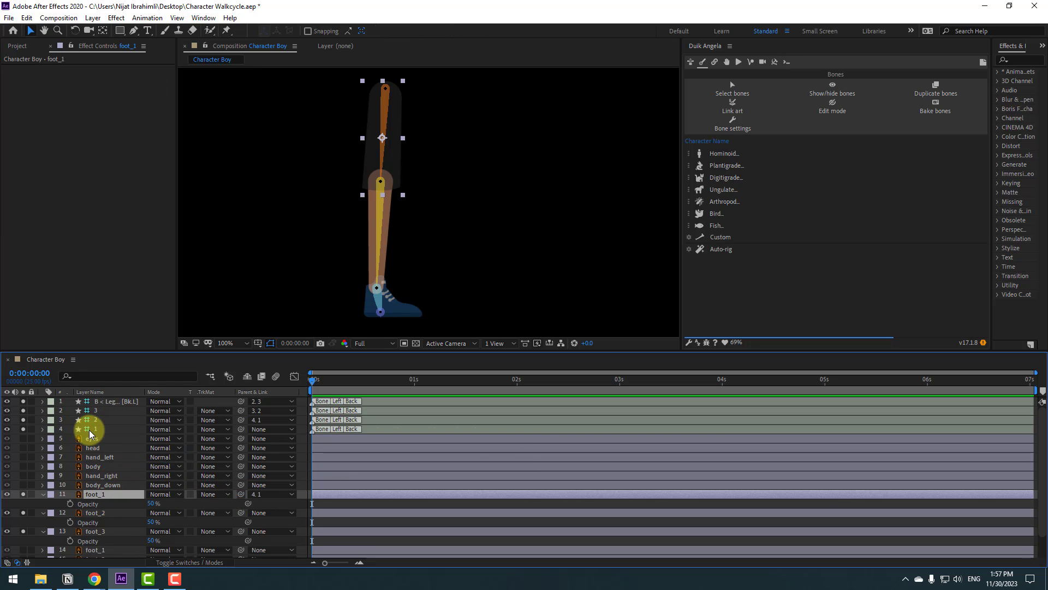
click(97, 516)
drag(241, 512, 98, 410)
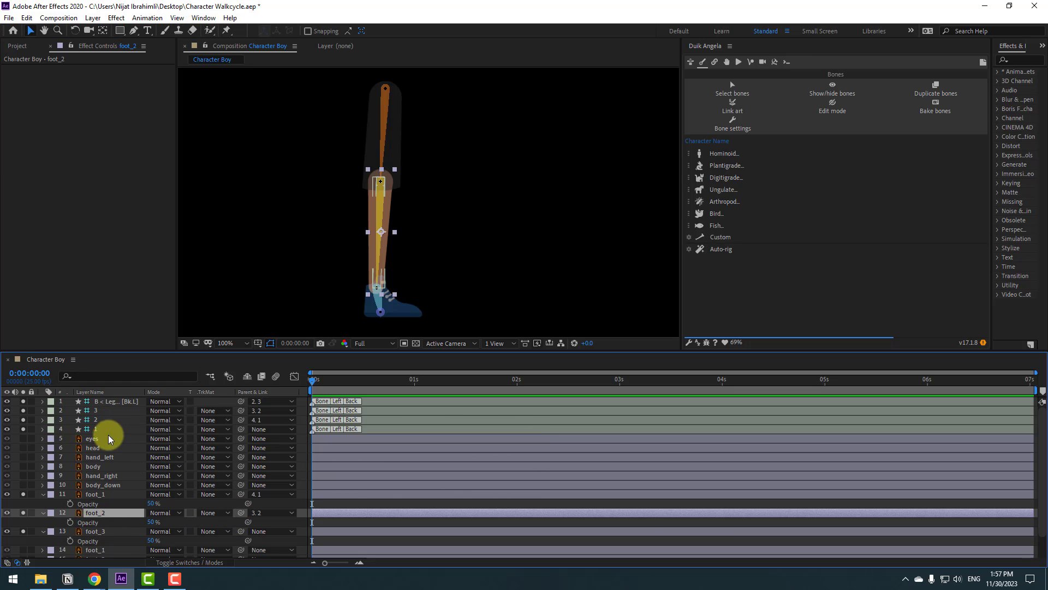
click(95, 532)
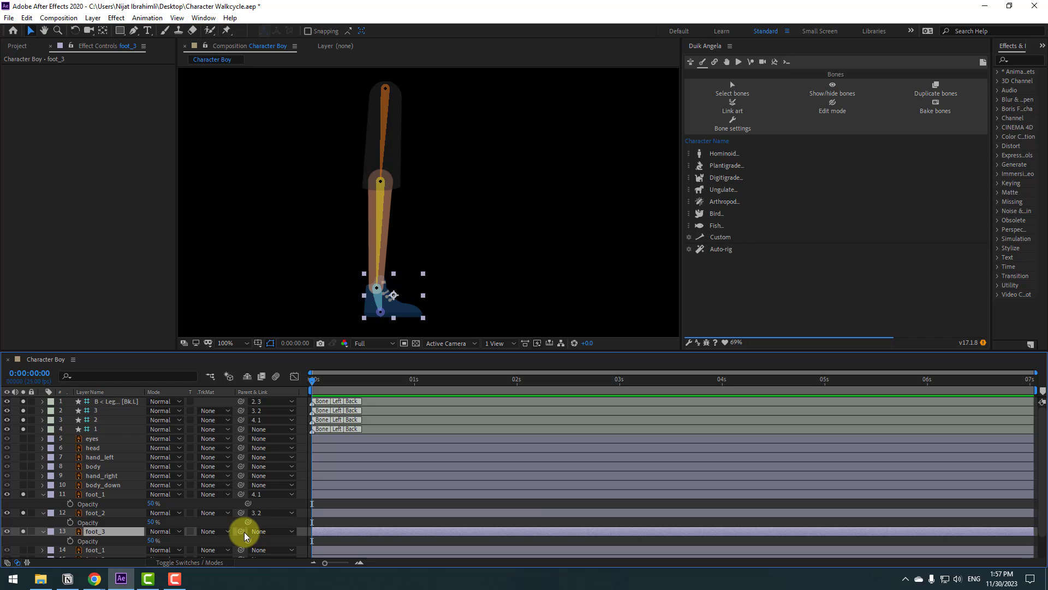
drag(241, 531, 93, 414)
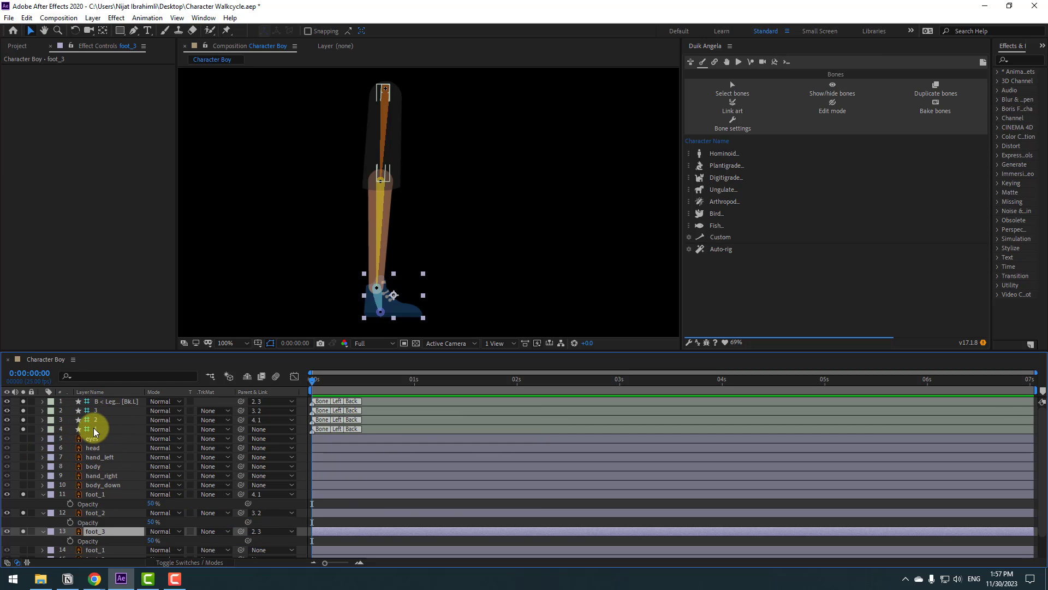
Step: Auto-rig the leg using bones 1, 2, 3 and the leg tip bone
click(98, 431)
ctrl+click(95, 420)
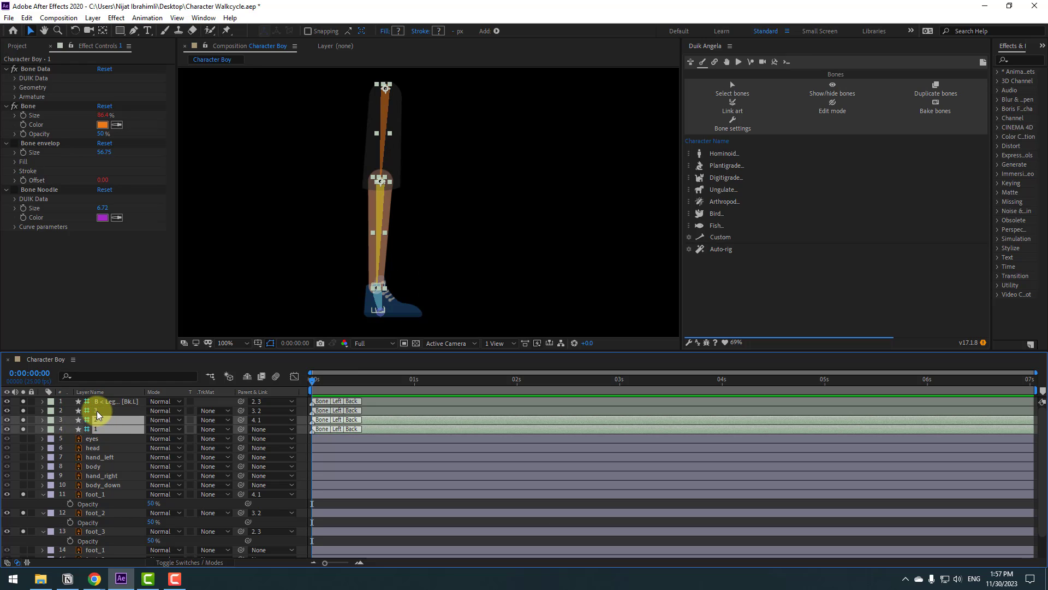
ctrl+click(109, 410)
ctrl+click(107, 402)
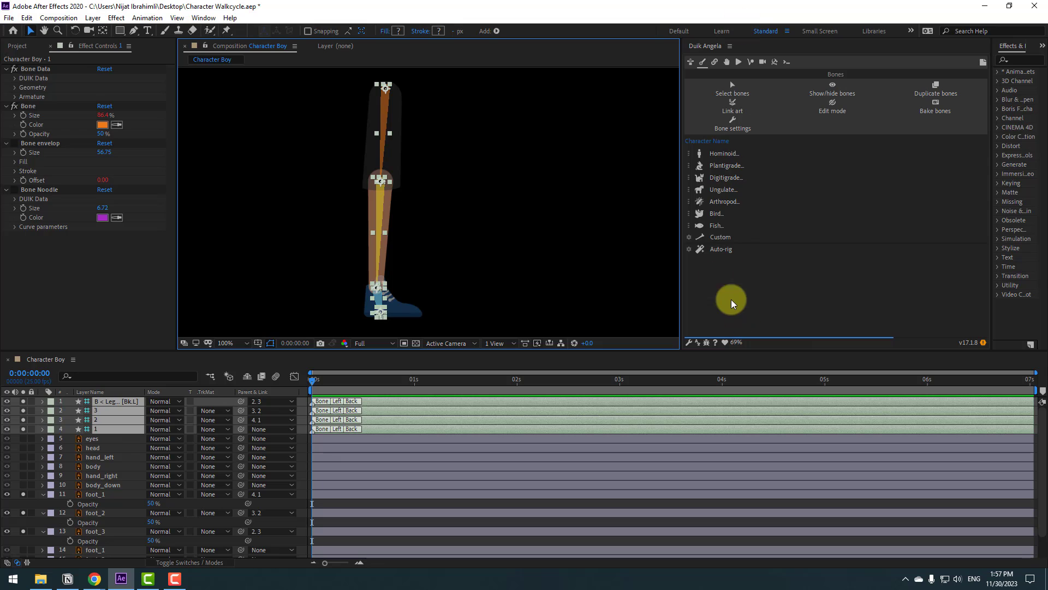
click(724, 254)
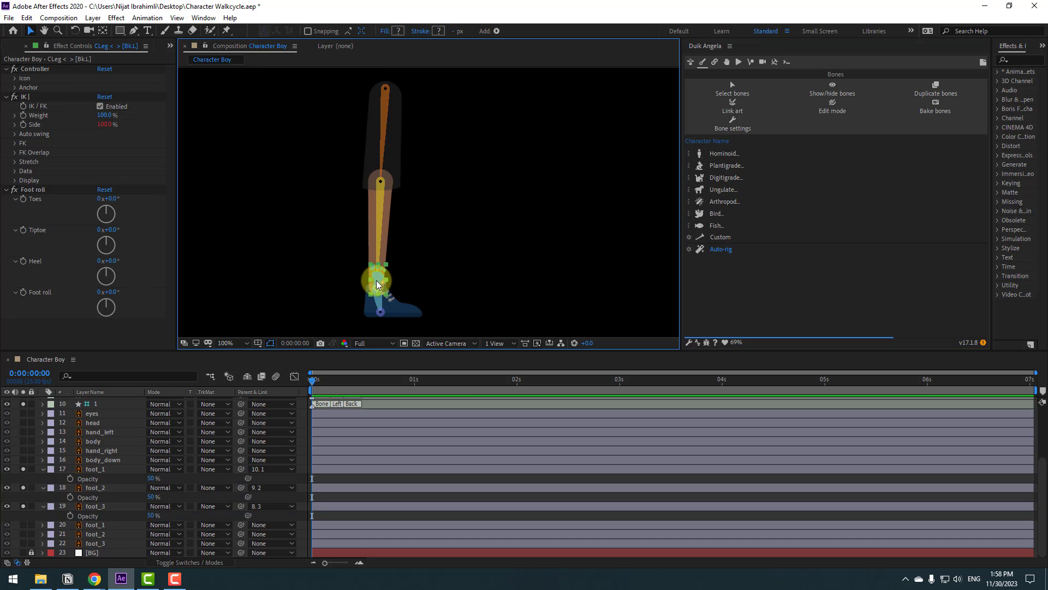
Step: Set the leg controller's IK Side to -100%, testing the knee bend before and after by moving the controller and undoing each move
drag(374, 283, 404, 241)
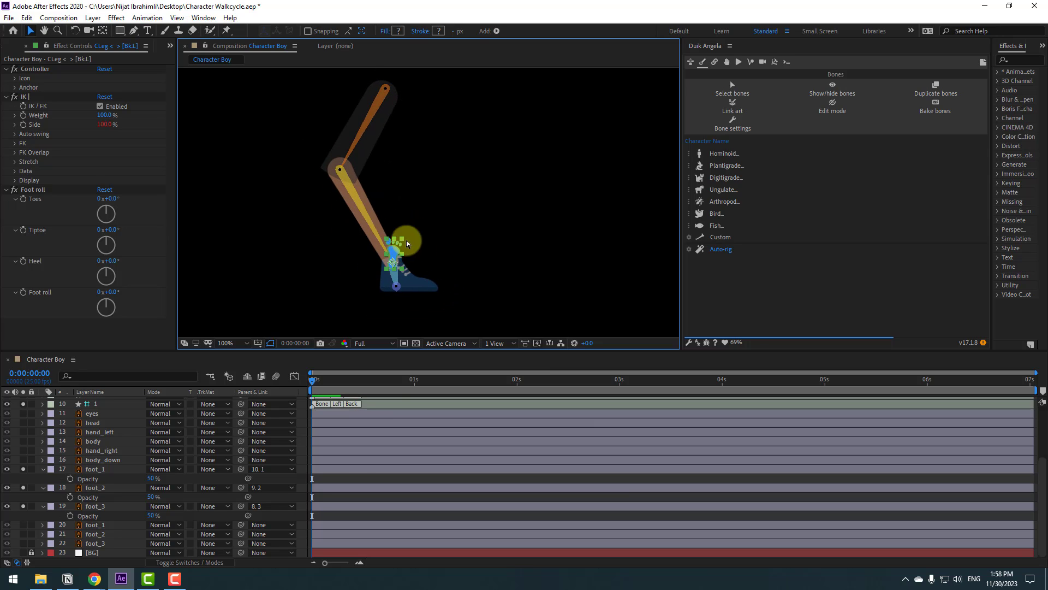
key(ctrl+z)
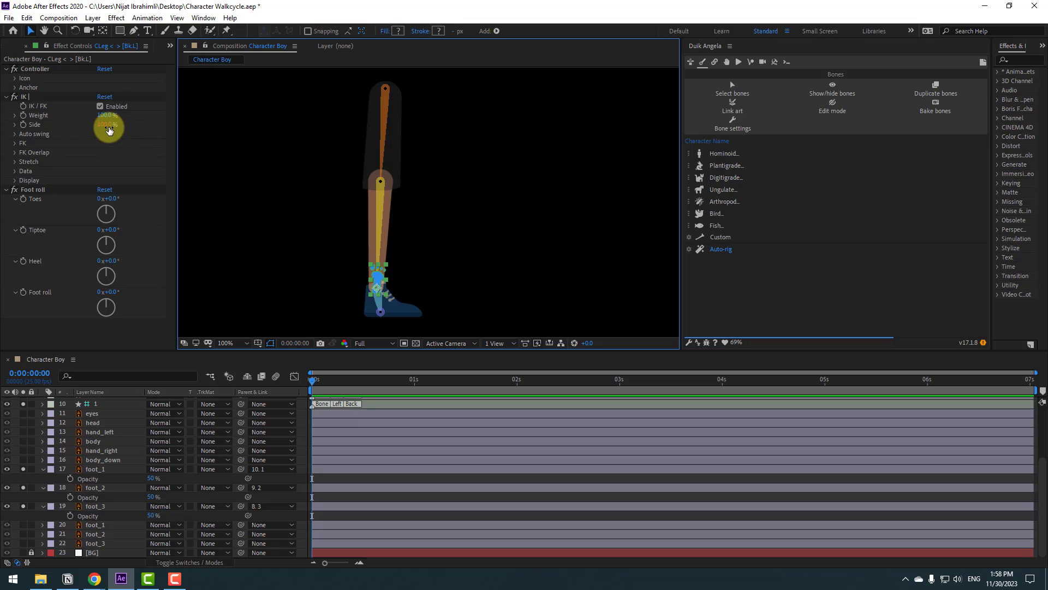
click(107, 125)
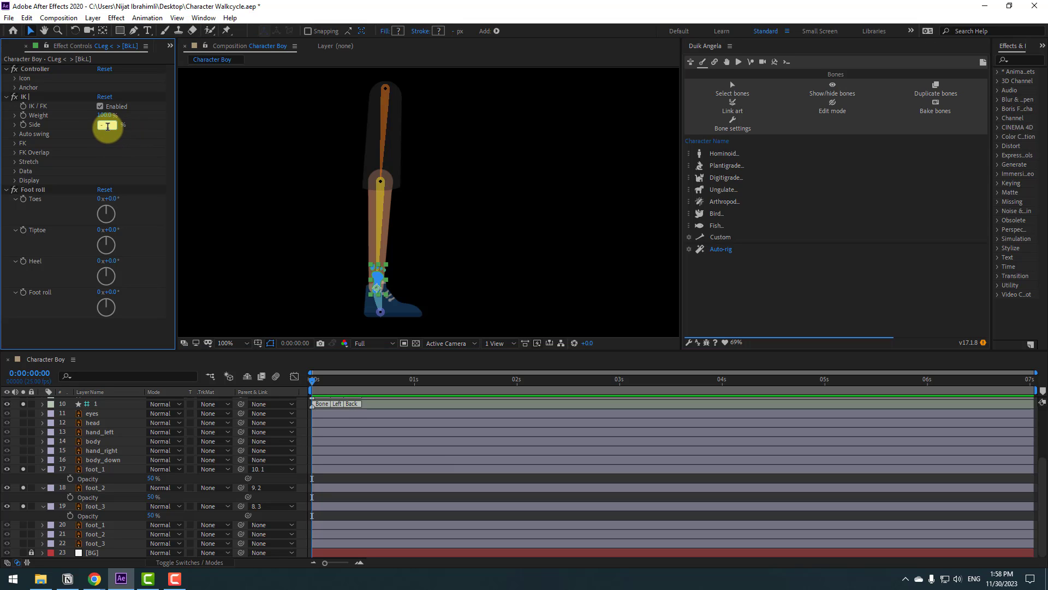
text(-100)
key(Return)
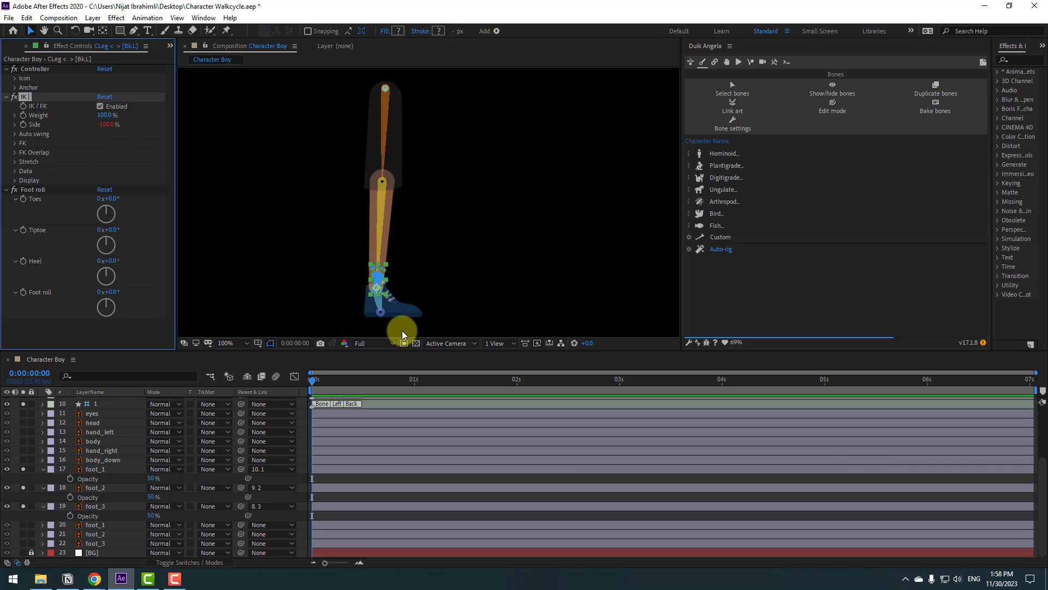
drag(377, 282, 424, 284)
key(ctrl+z)
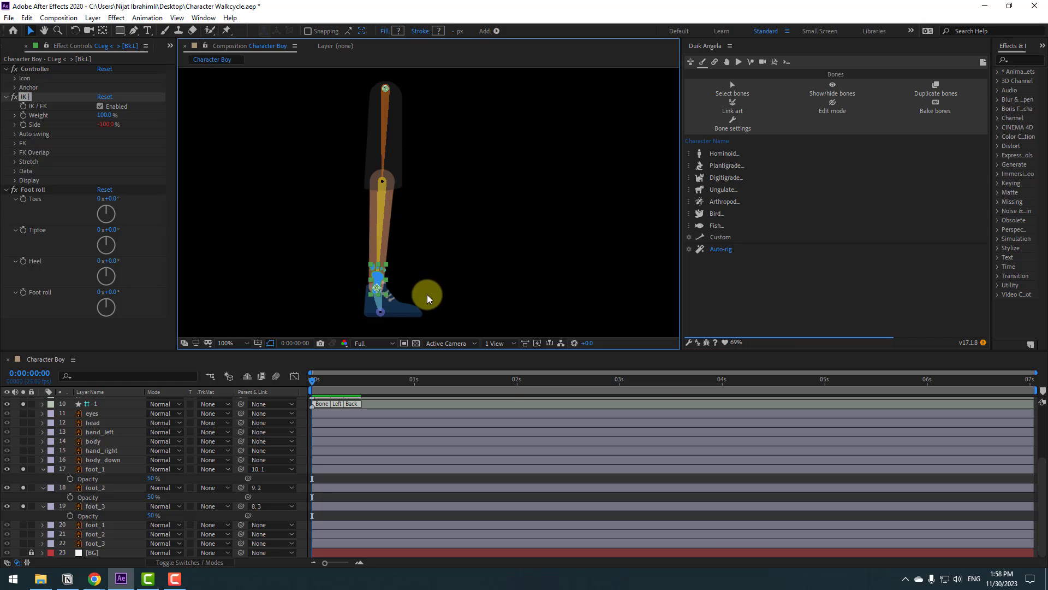
Step: Offset the leg controller's icon to position -55, 0 so it sits behind the heel
click(15, 78)
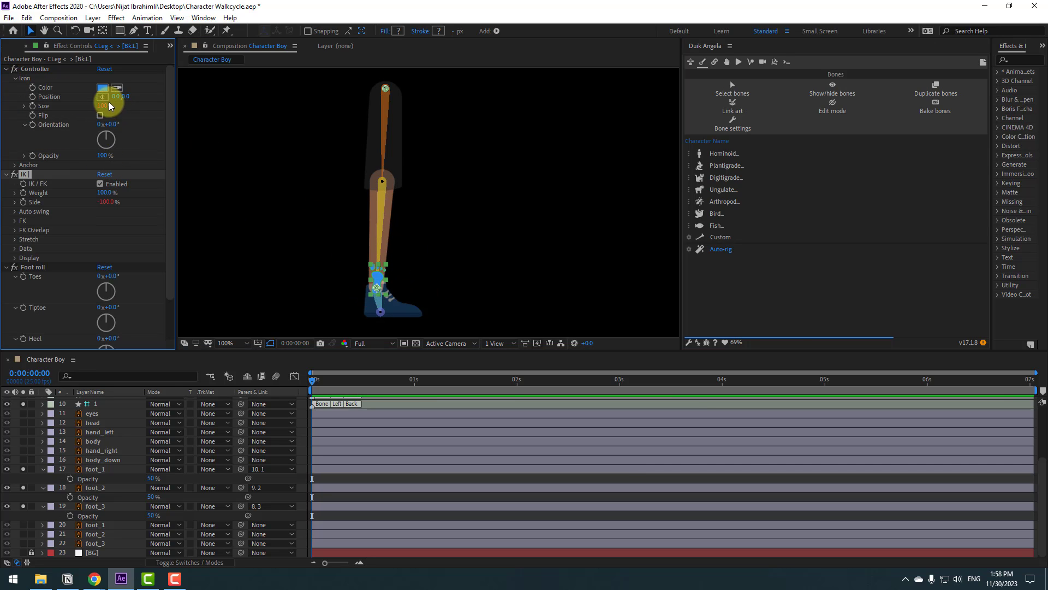
drag(118, 96, 74, 100)
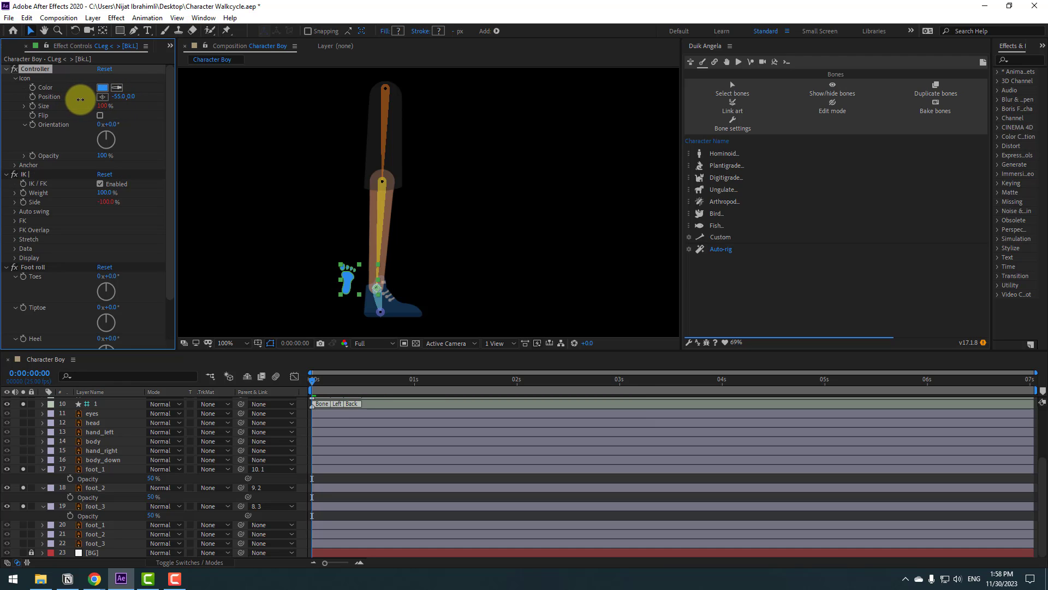
click(281, 205)
click(345, 279)
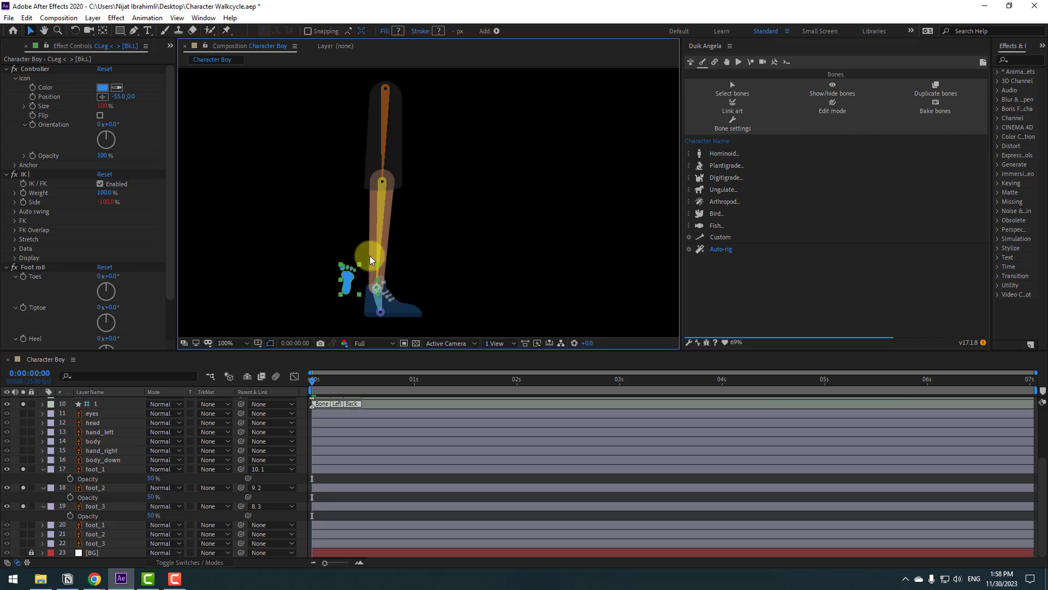
drag(370, 260, 352, 327)
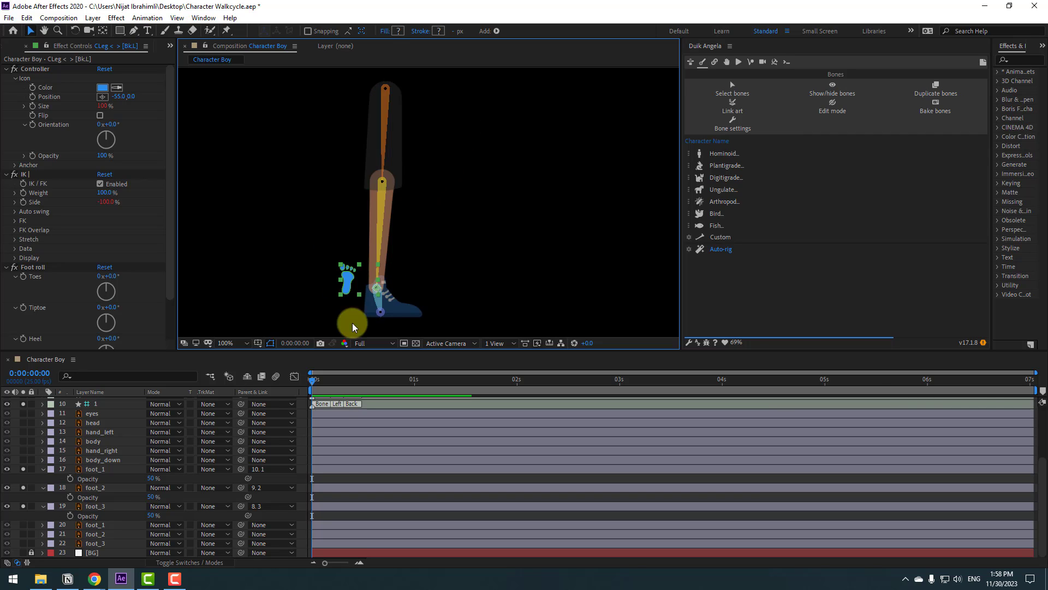
Step: Set the opacity of the rigged leg's foot_1, foot_2 and foot_3 layers to 100%
click(101, 470)
shift+click(101, 487)
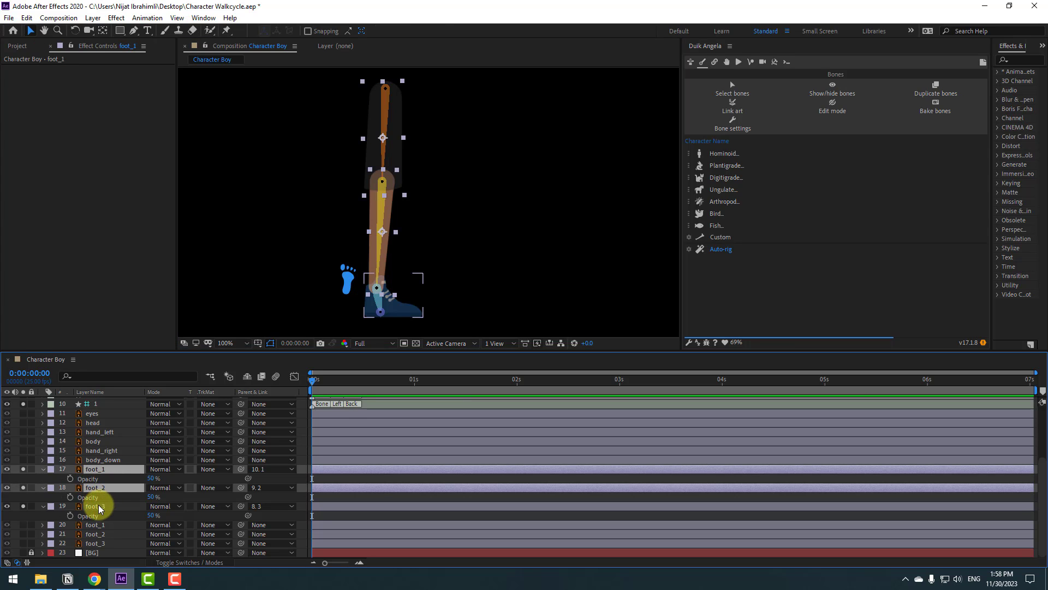
shift+click(99, 508)
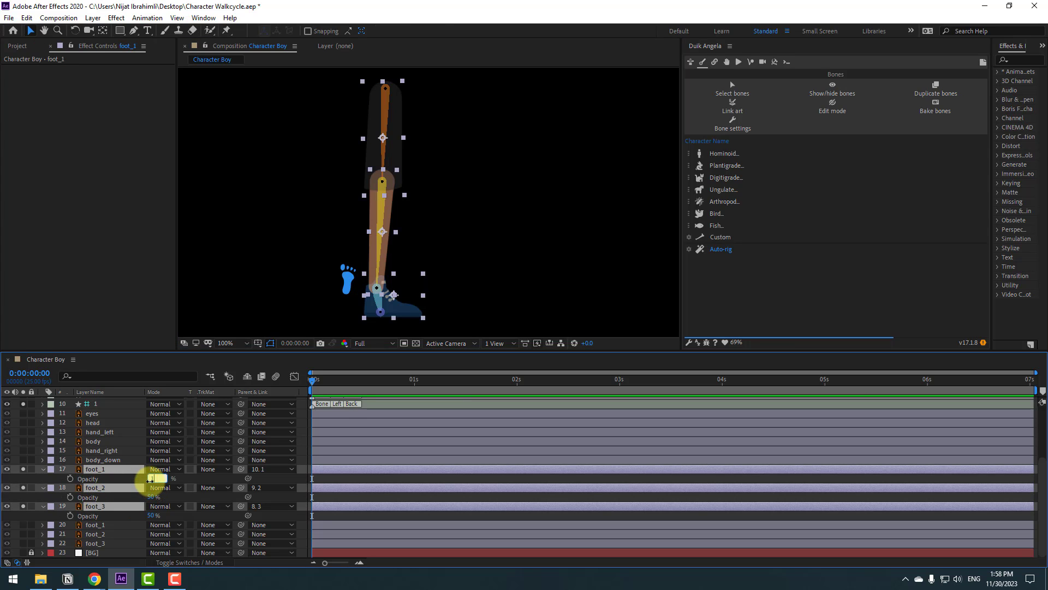
key(Return)
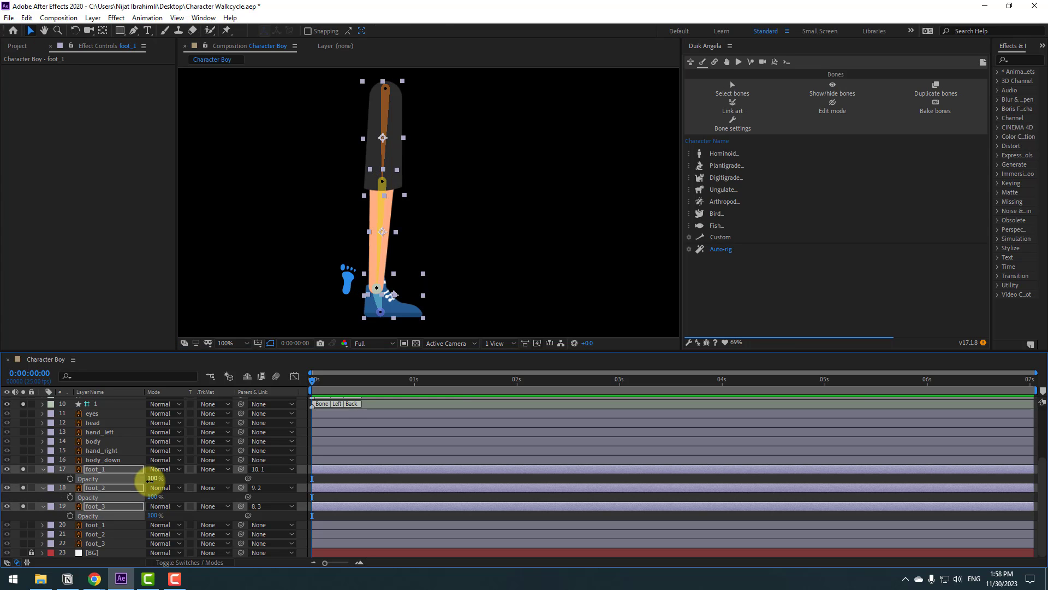
Step: Turn off solo for the rigged leg's artwork, bone and controller layers to show the whole character
click(23, 470)
scroll(24, 494, up, 3)
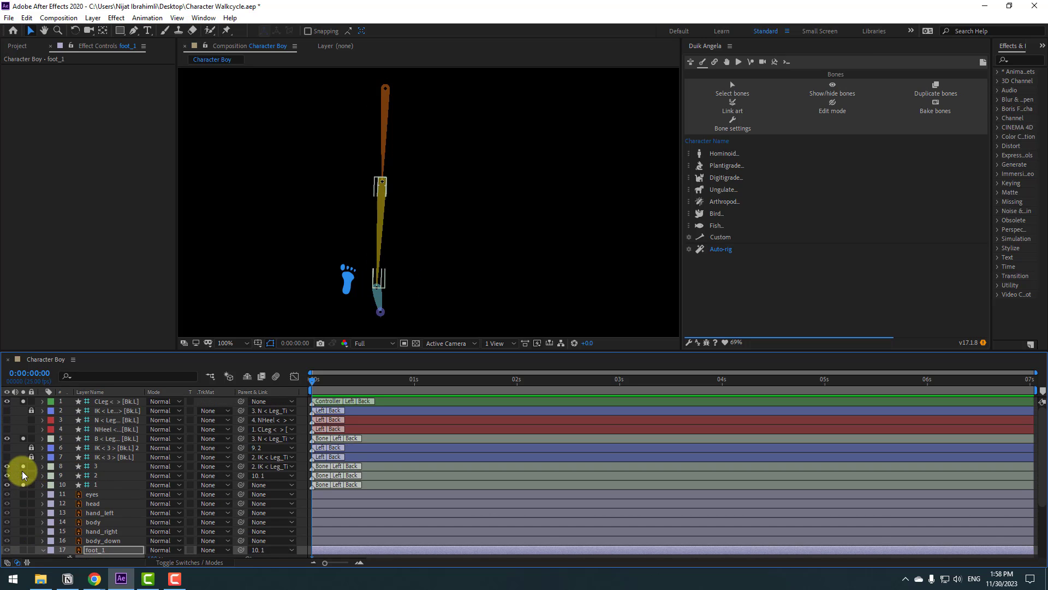
drag(23, 475, 24, 405)
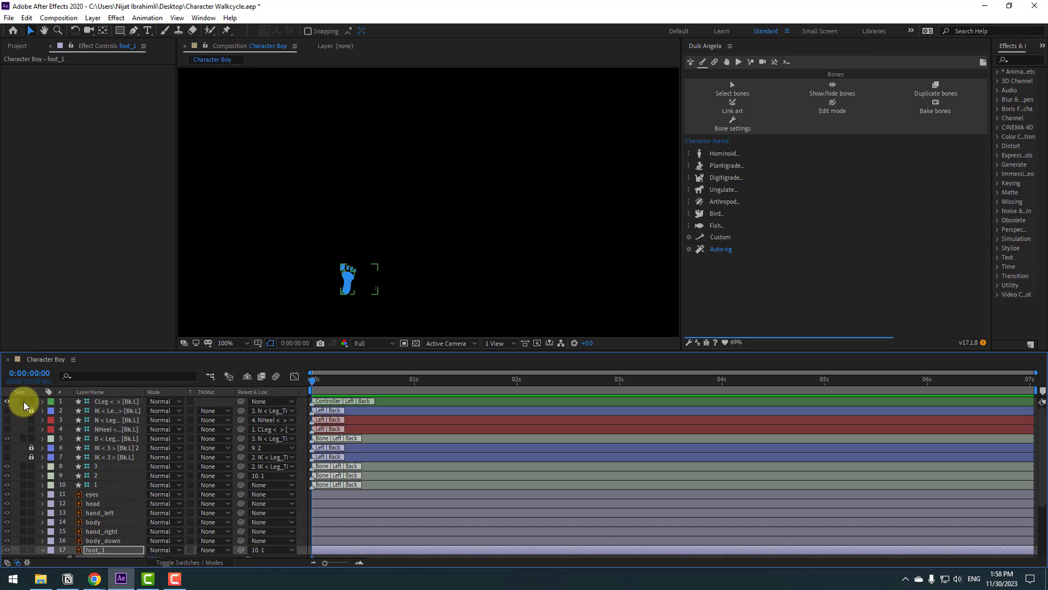
Step: Test the rigged leg by moving its foot controller, and undo the move
scroll(349, 284, down, 2)
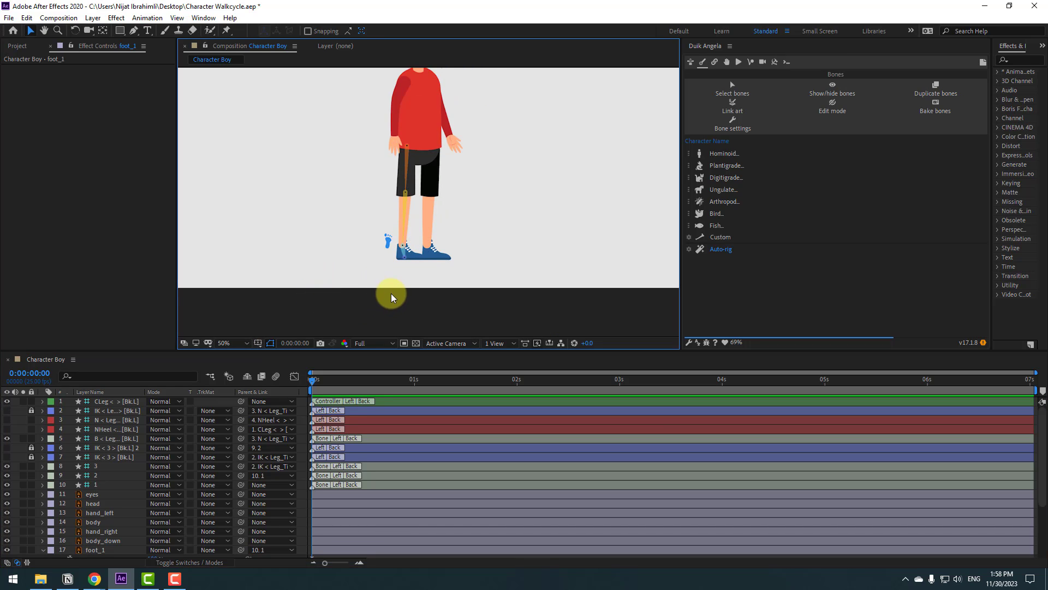
scroll(385, 286, up, 1)
mouse_move(352, 284)
mouse_down()
mouse_move(384, 276)
mouse_move(330, 276)
mouse_move(378, 274)
mouse_move(365, 275)
mouse_up()
key(ctrl+z)
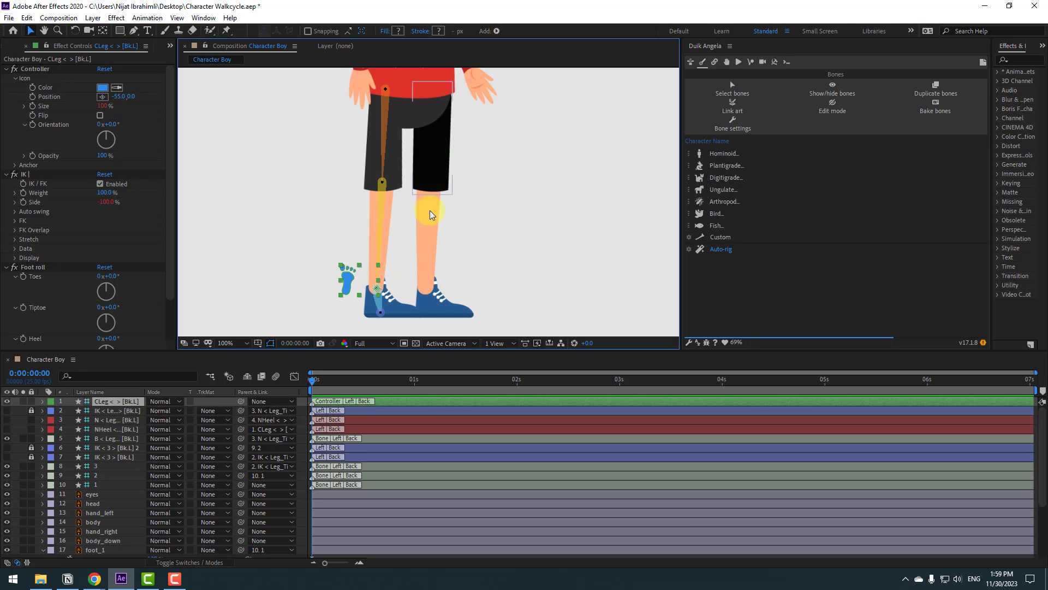
Step: Collapse the rigged leg layers' properties and solo the other leg's foot_1, foot_2 and foot_3 layers
scroll(109, 524, down, 3)
click(43, 470)
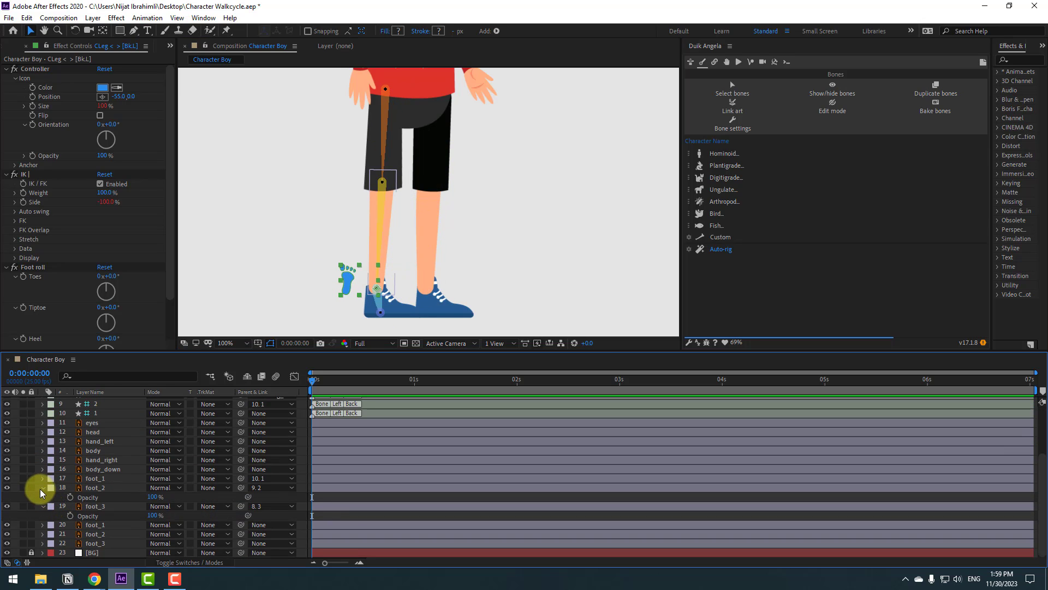
click(42, 488)
click(43, 506)
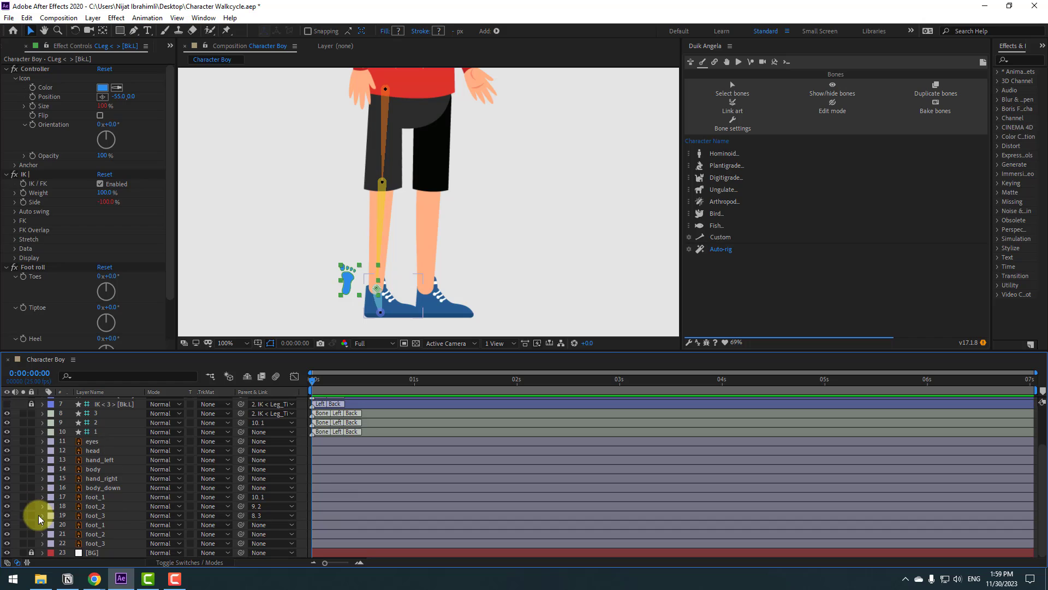
click(96, 526)
ctrl+click(94, 534)
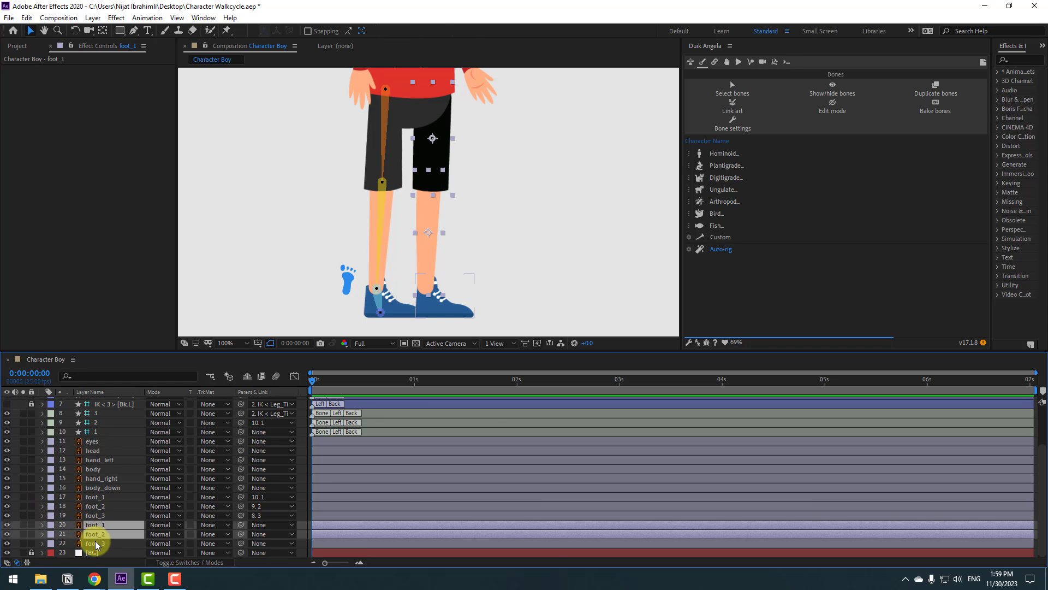
ctrl+click(92, 543)
click(23, 530)
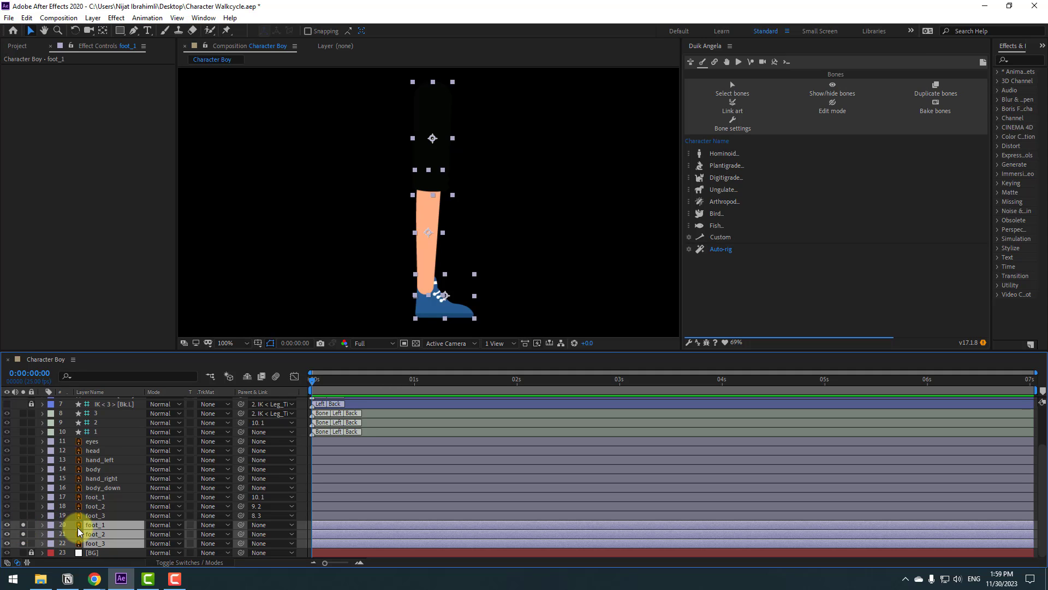
Step: Set the opacity of the soloed foot_1, foot_2 and foot_3 layers to 50% and show the transparency grid
key(t)
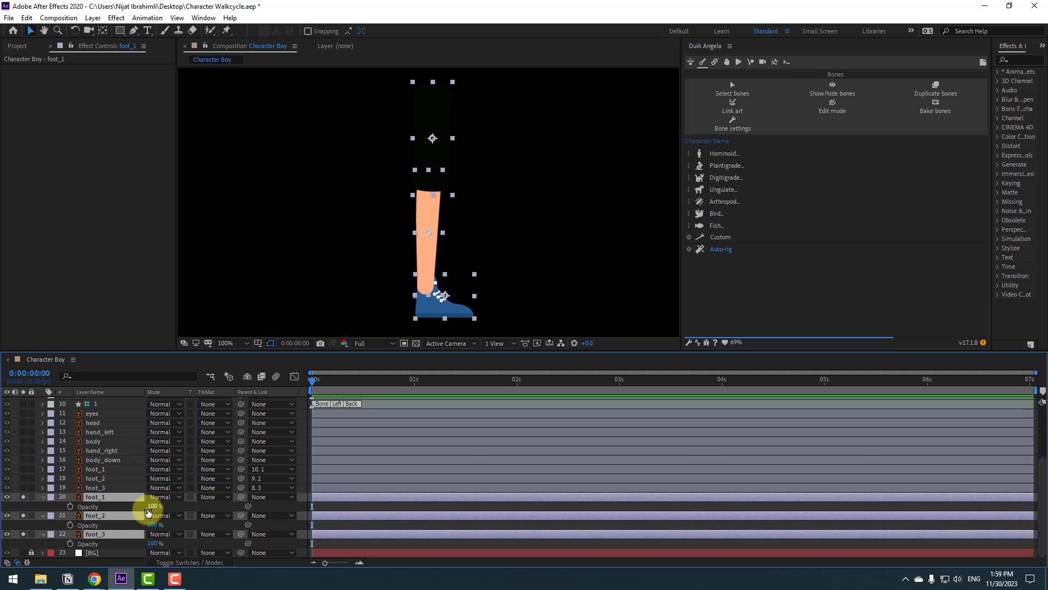
click(150, 511)
text(50)
key(Return)
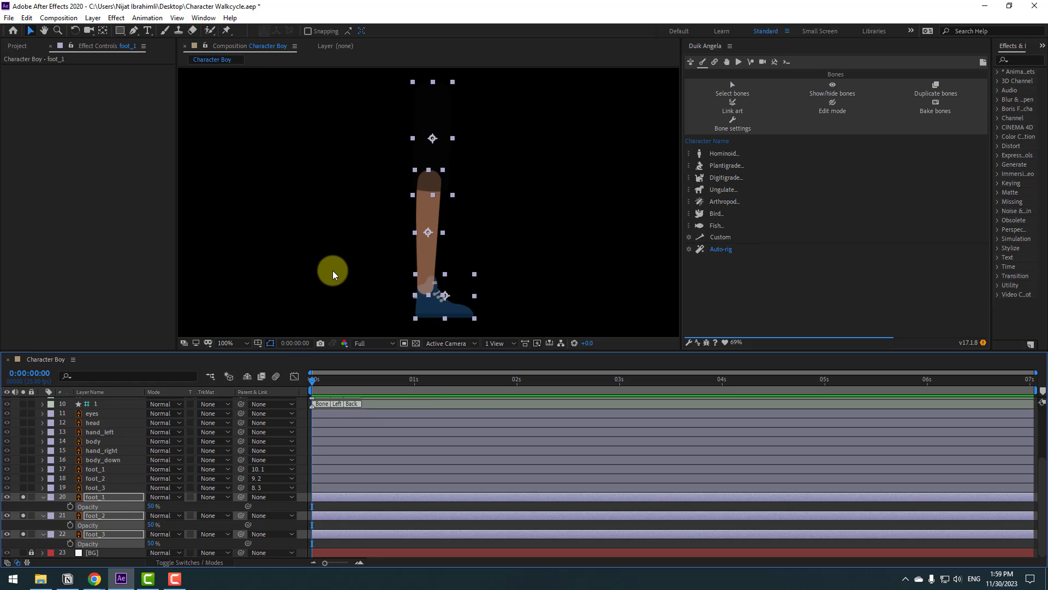
click(403, 331)
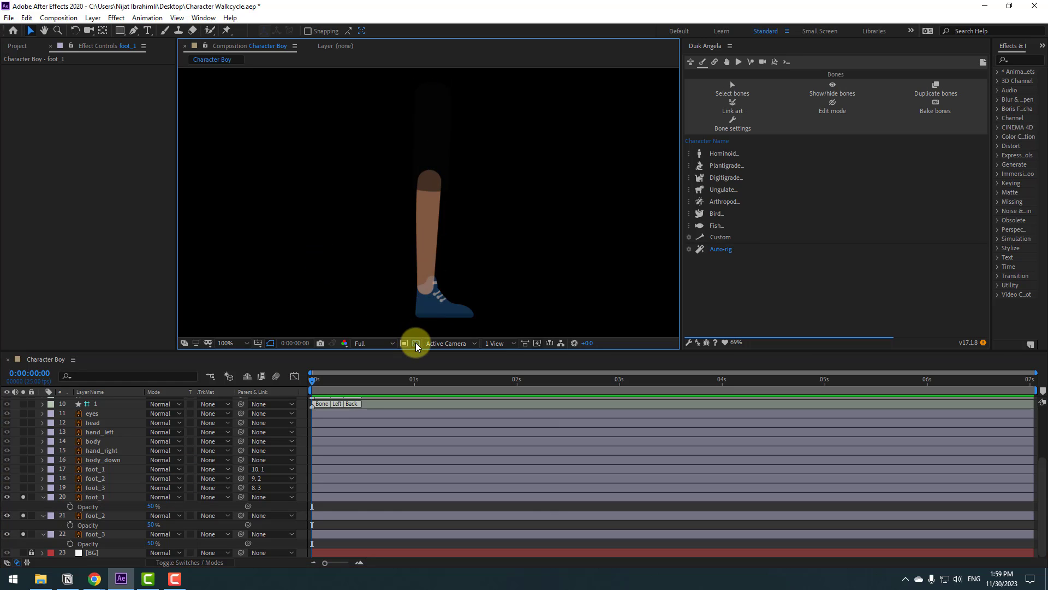
click(416, 344)
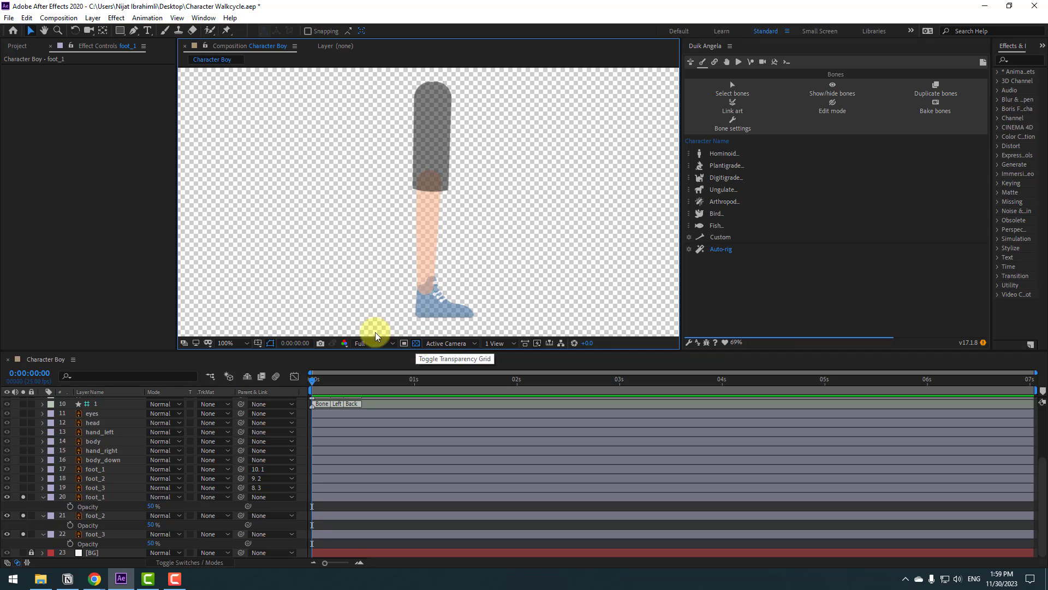
Step: Draw a four-point Pen path through the hip, knee, ankle and sole, and create Hominoid Leg bones from it
click(133, 31)
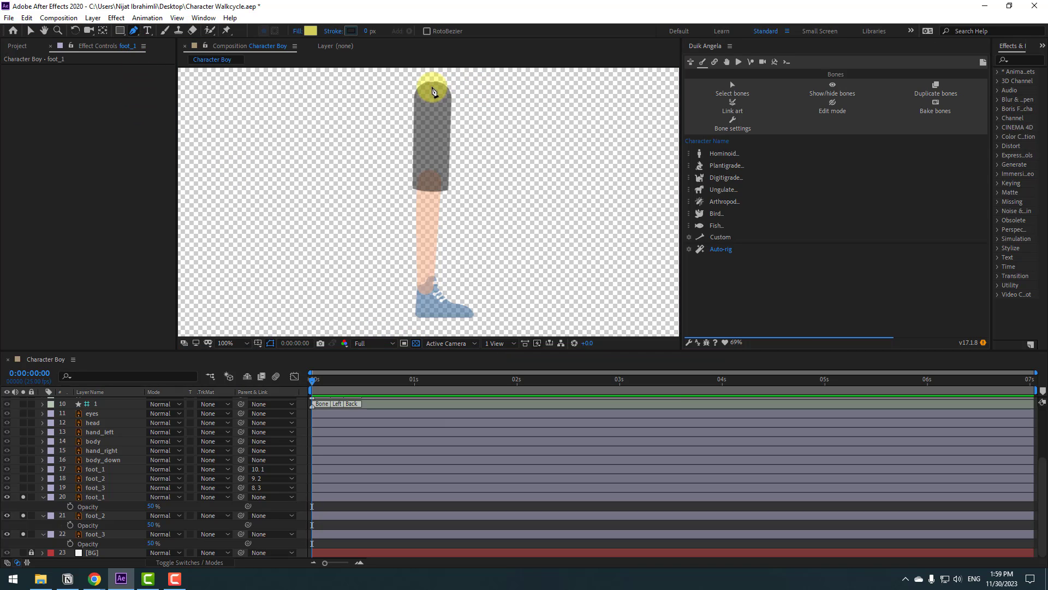
click(433, 88)
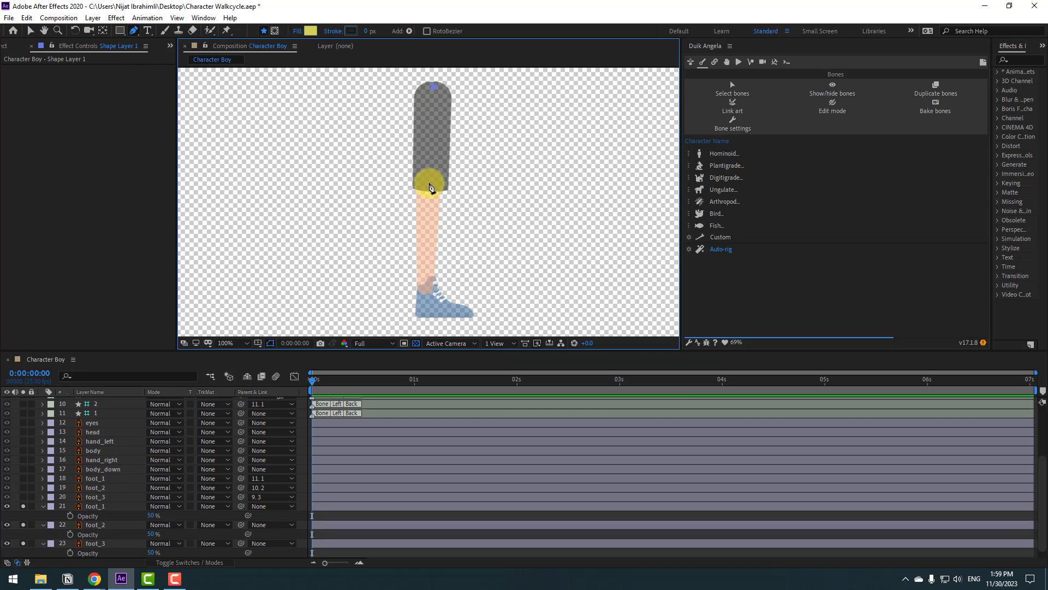
click(430, 184)
click(428, 290)
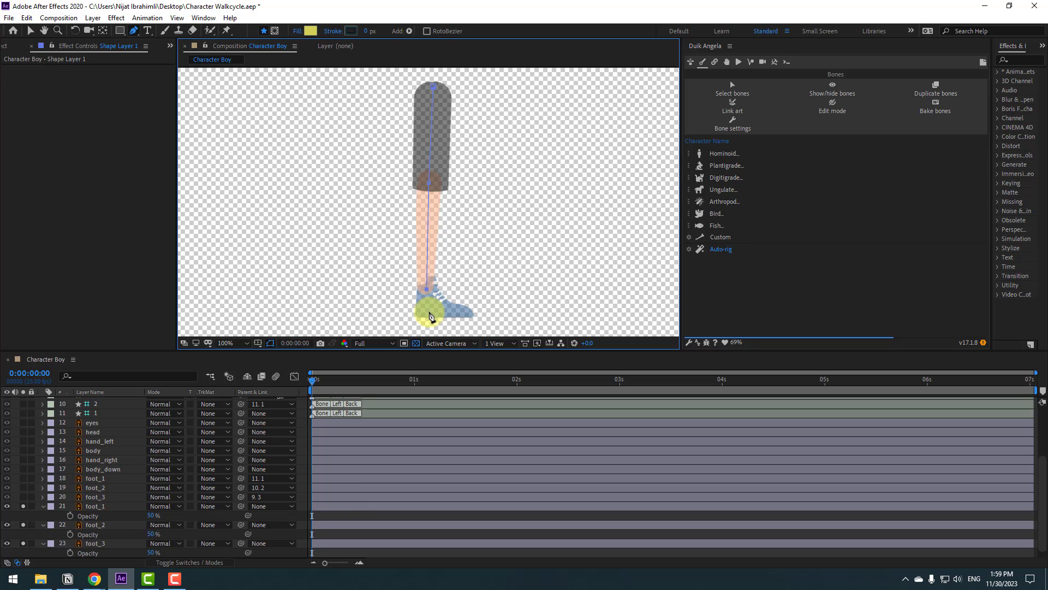
click(429, 324)
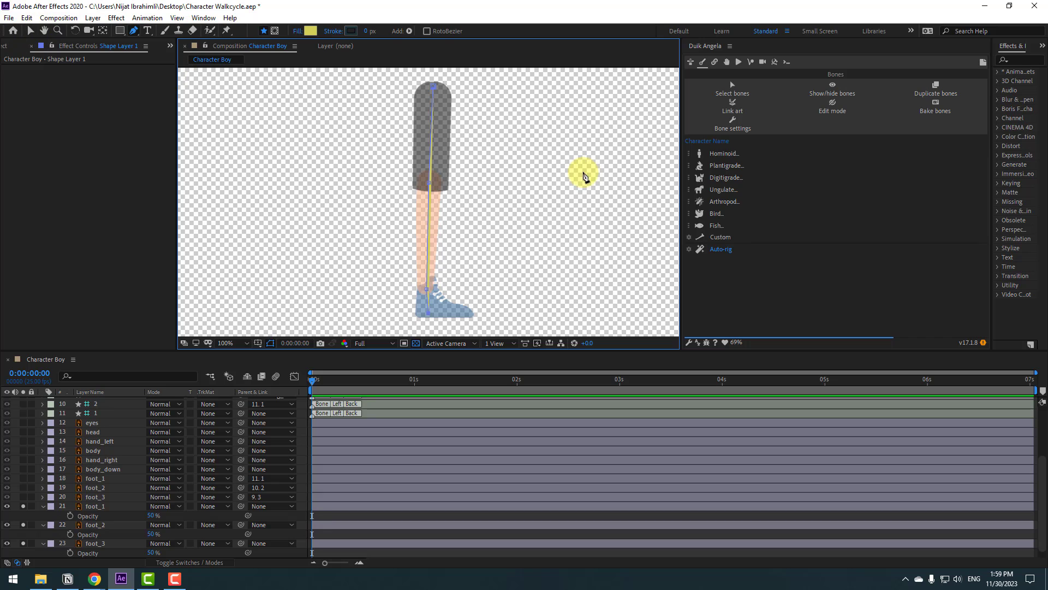
click(716, 154)
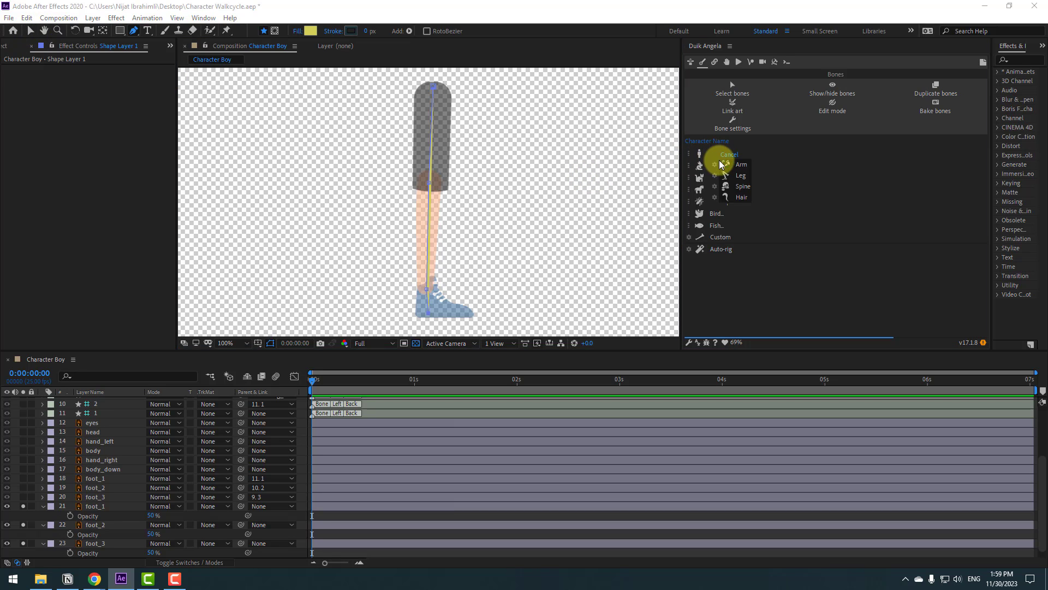
click(731, 176)
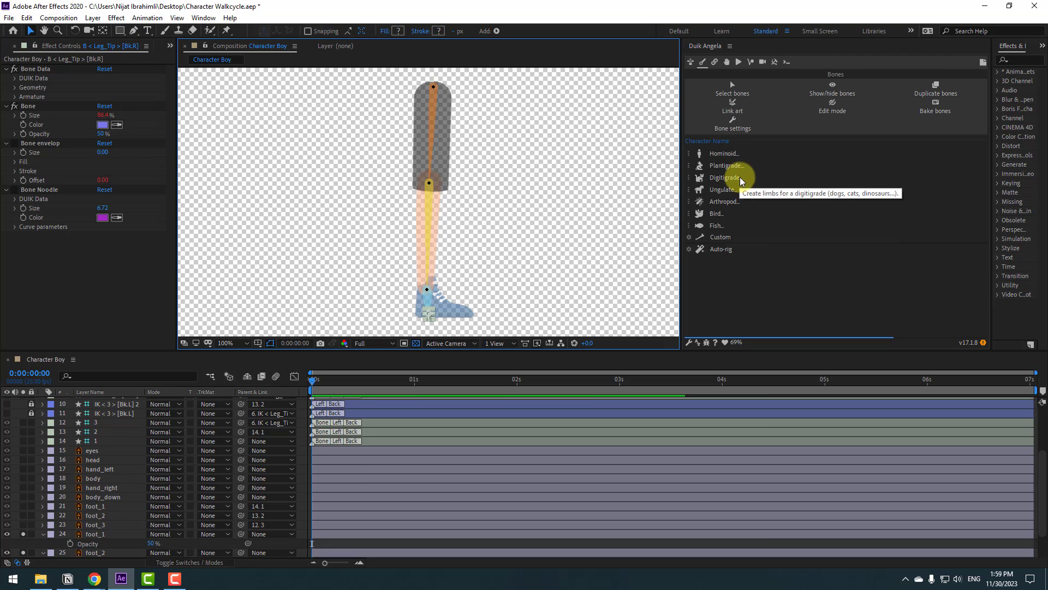
Step: Rename the second leg's thigh, calf and foot bone layers as 1, 2 and 3
scroll(137, 457, up, 5)
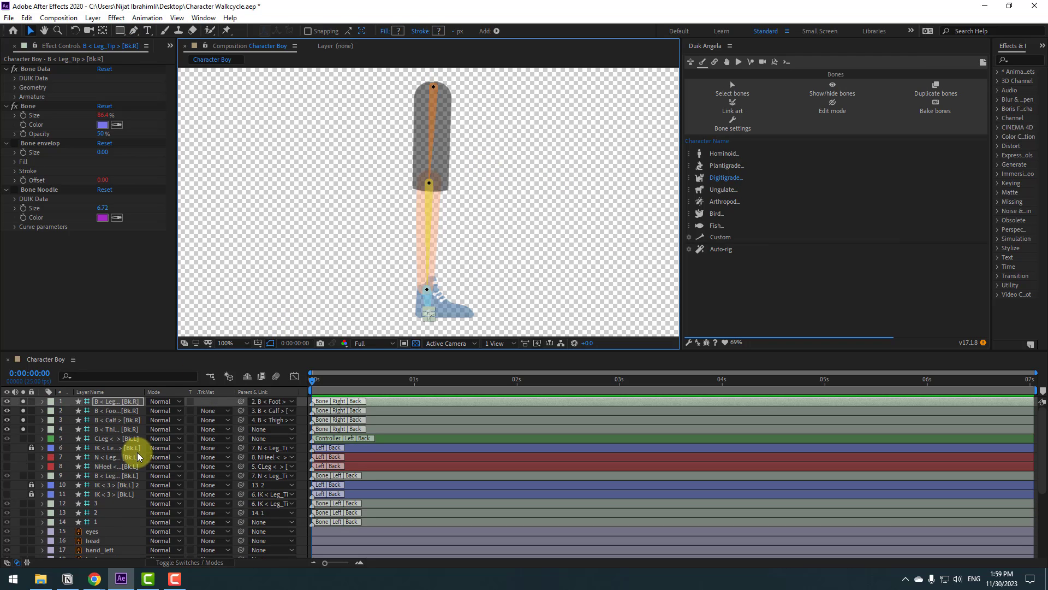
key(Return)
text(1)
click(114, 423)
key(Return)
text(2)
key(Return)
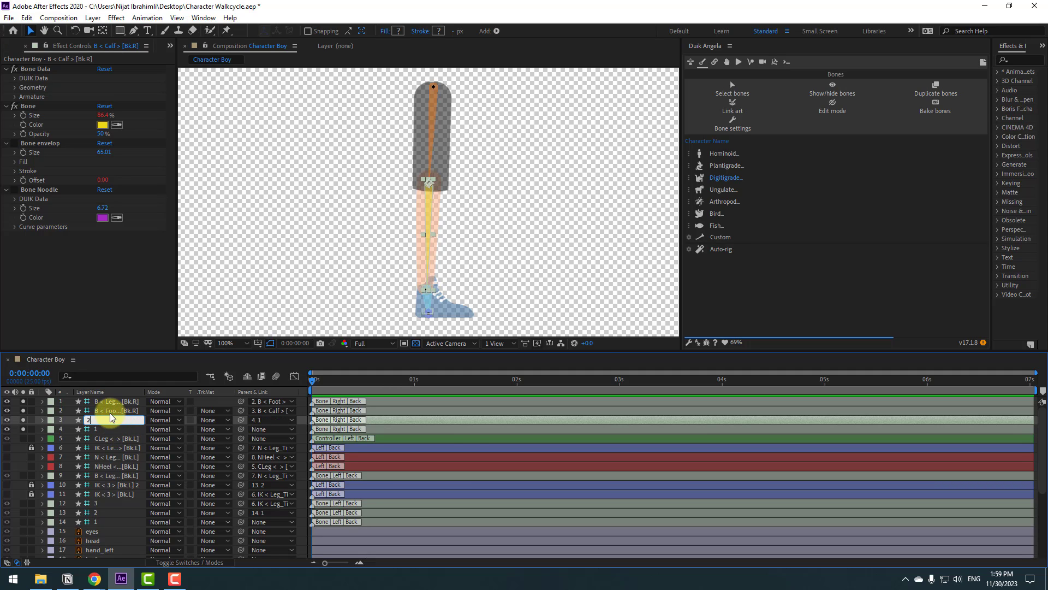
click(106, 413)
key(Return)
text(3)
key(Return)
Step: Parent the second leg's foot_1, foot_2 and foot_3 layers to its new bones 1, 2 and 3 respectively
drag(172, 352, 173, 260)
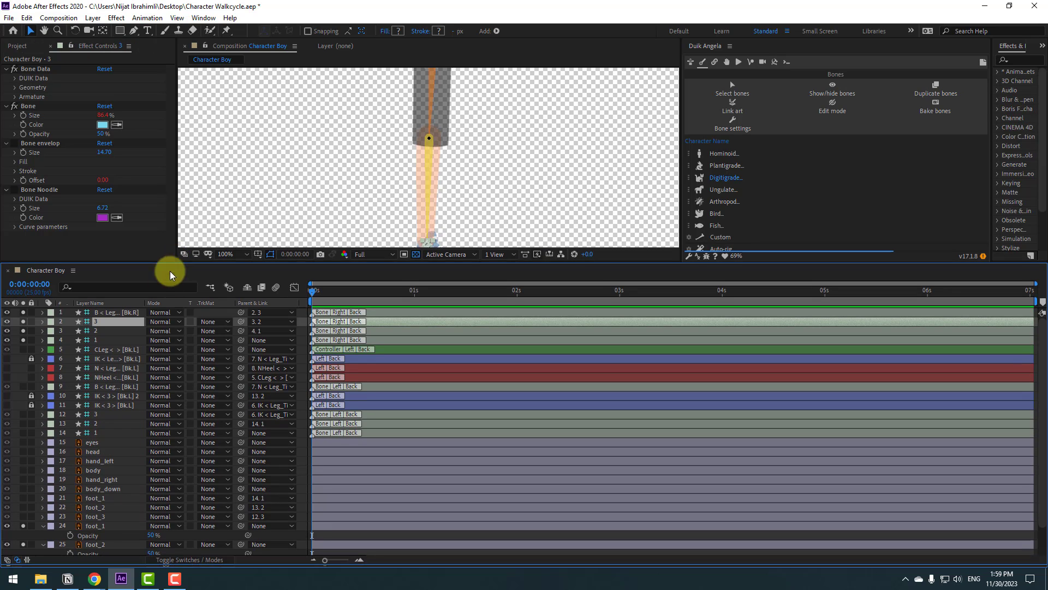
click(103, 524)
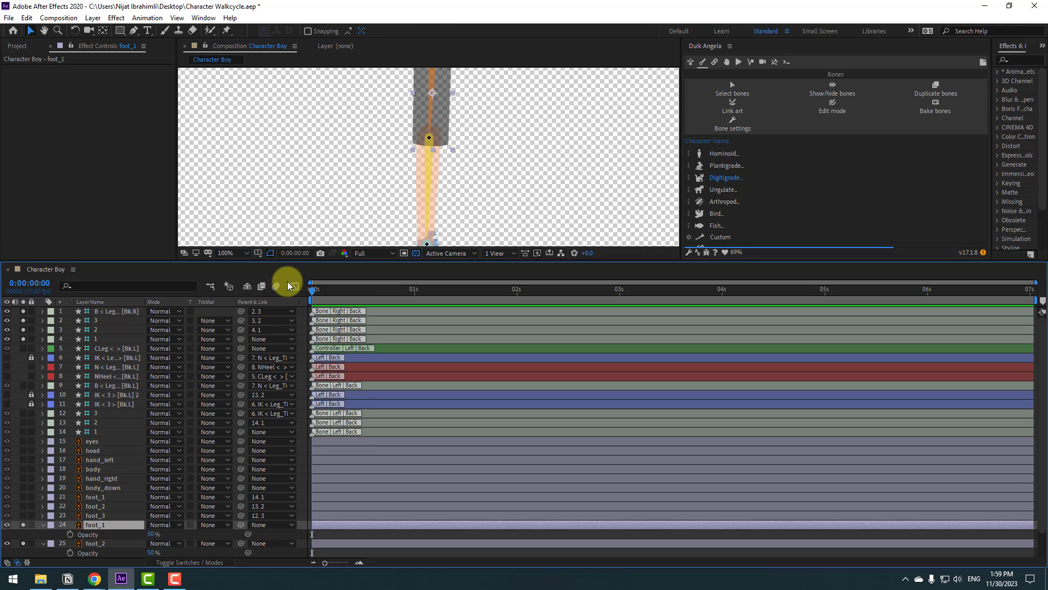
scroll(318, 216, down, 1)
drag(241, 524, 98, 339)
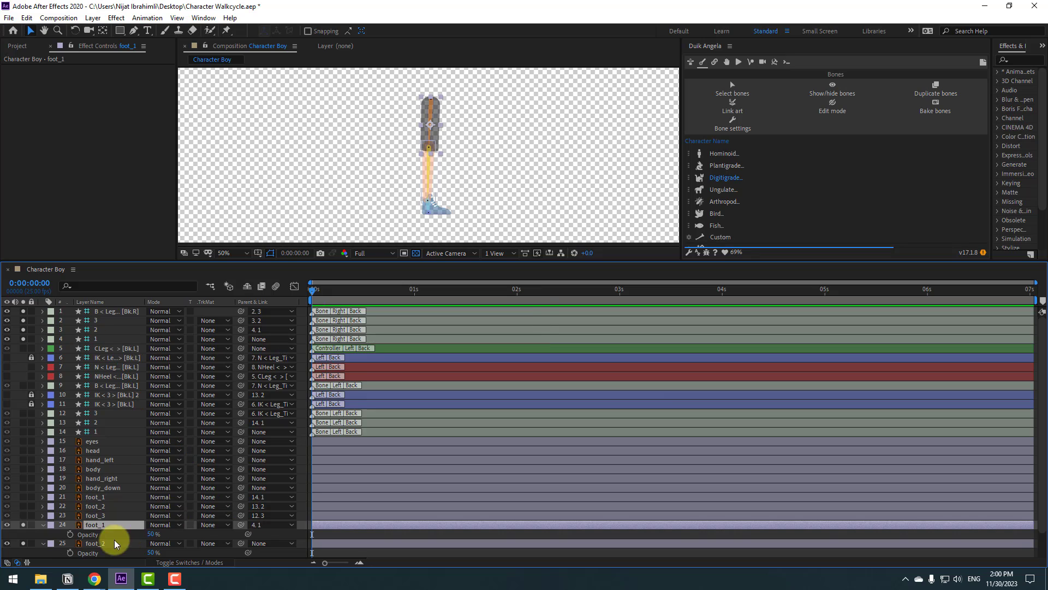
click(106, 543)
drag(241, 544, 107, 330)
scroll(124, 500, down, 1)
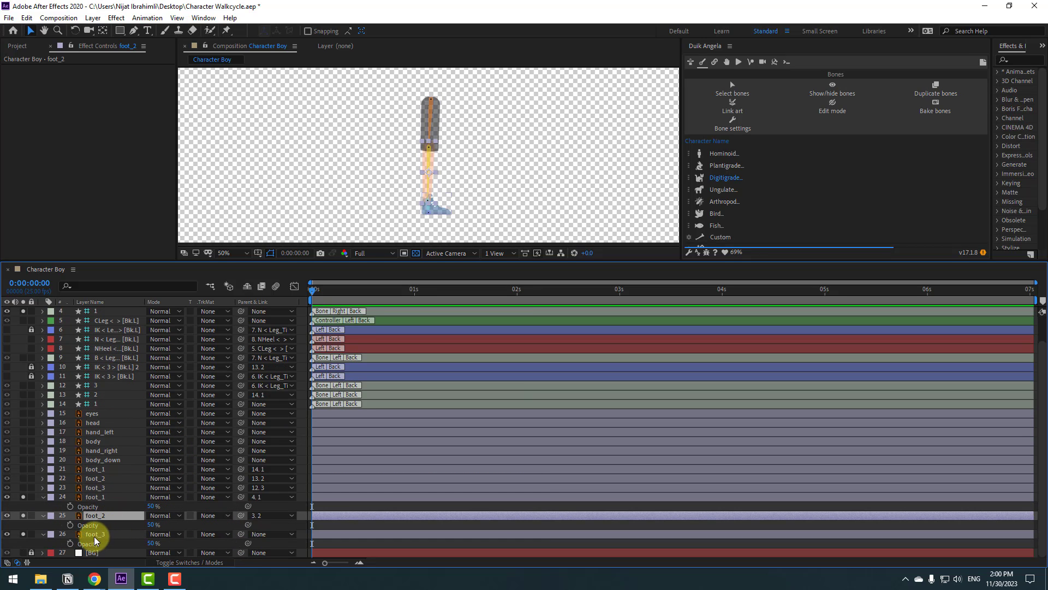
click(99, 535)
drag(238, 539, 106, 313)
scroll(106, 311, down, 1)
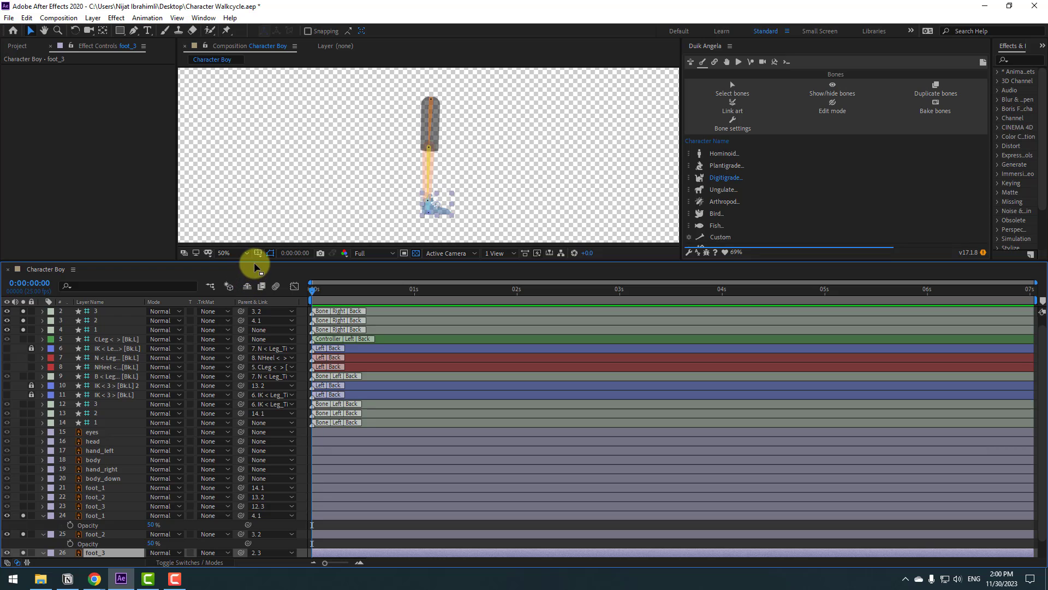
Step: Auto-rig the second leg using its bones 1, 2, 3 and the leg tip bone
drag(253, 260, 249, 355)
scroll(129, 438, up, 1)
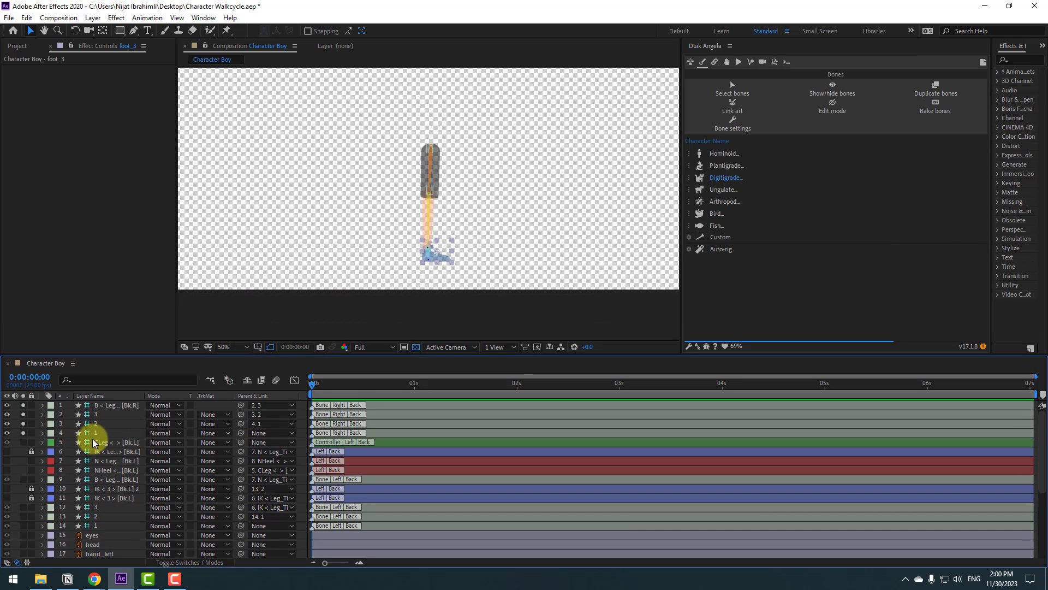
click(97, 432)
ctrl+click(103, 422)
ctrl+click(103, 413)
drag(103, 407, 104, 406)
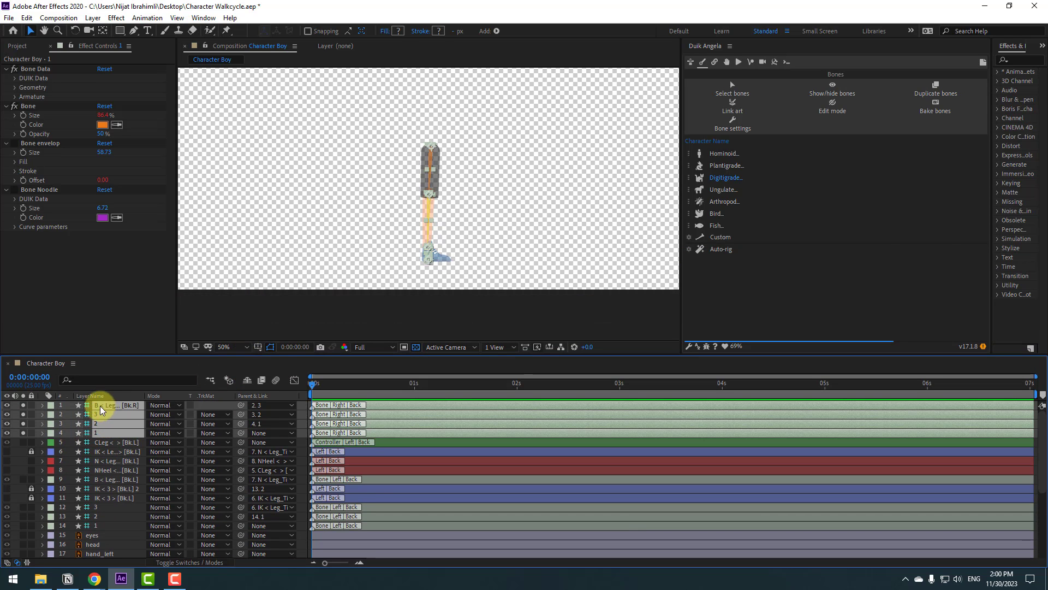
click(727, 253)
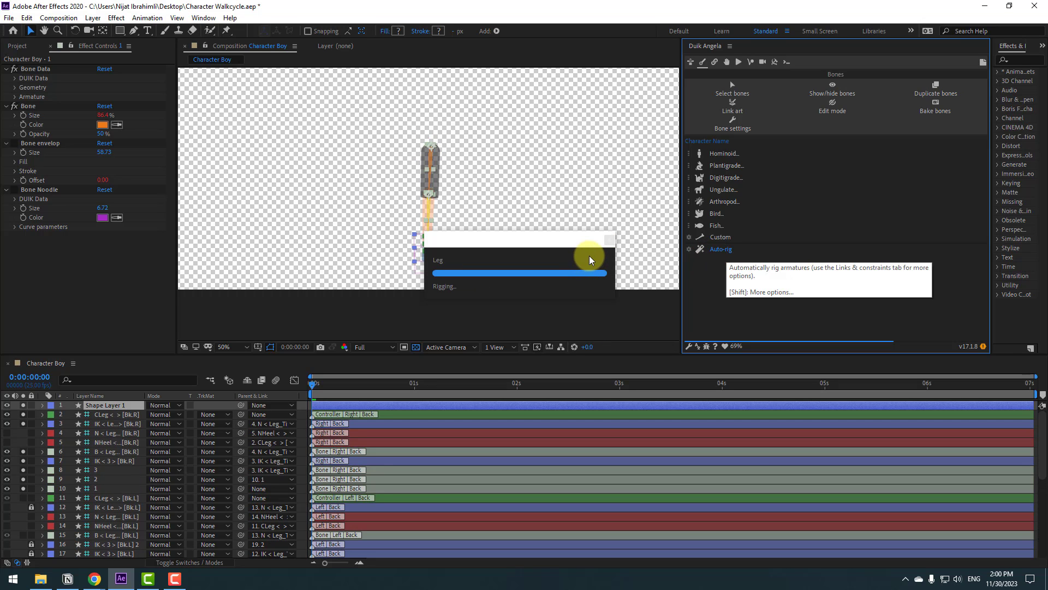
Step: Test the second leg's bend by raising its foot controller, and undo the move
scroll(418, 284, up, 2)
click(436, 268)
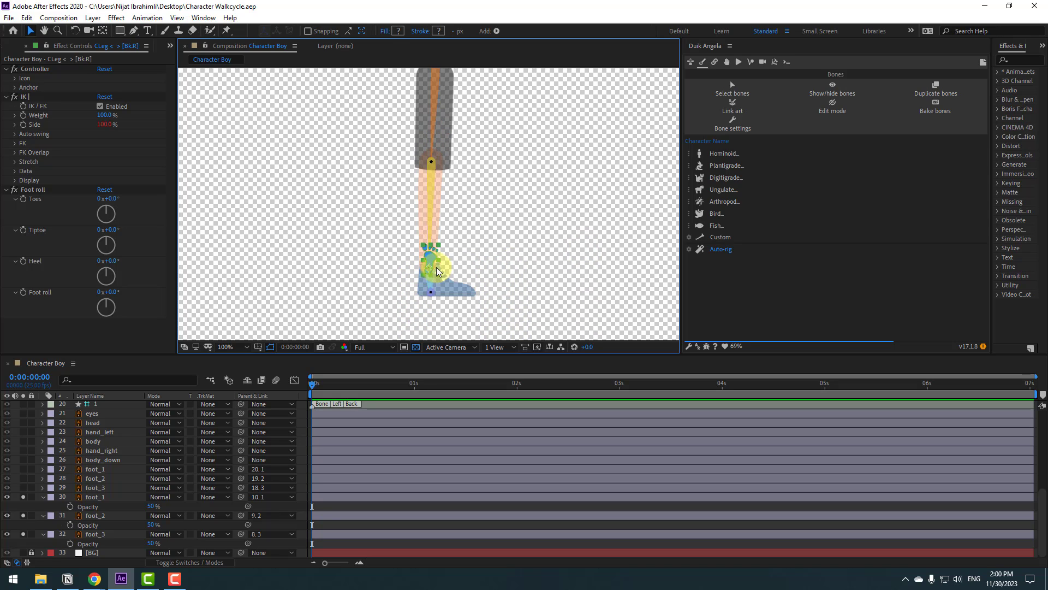
mouse_move(437, 258)
mouse_down()
mouse_move(452, 213)
mouse_move(408, 253)
mouse_move(439, 244)
mouse_up()
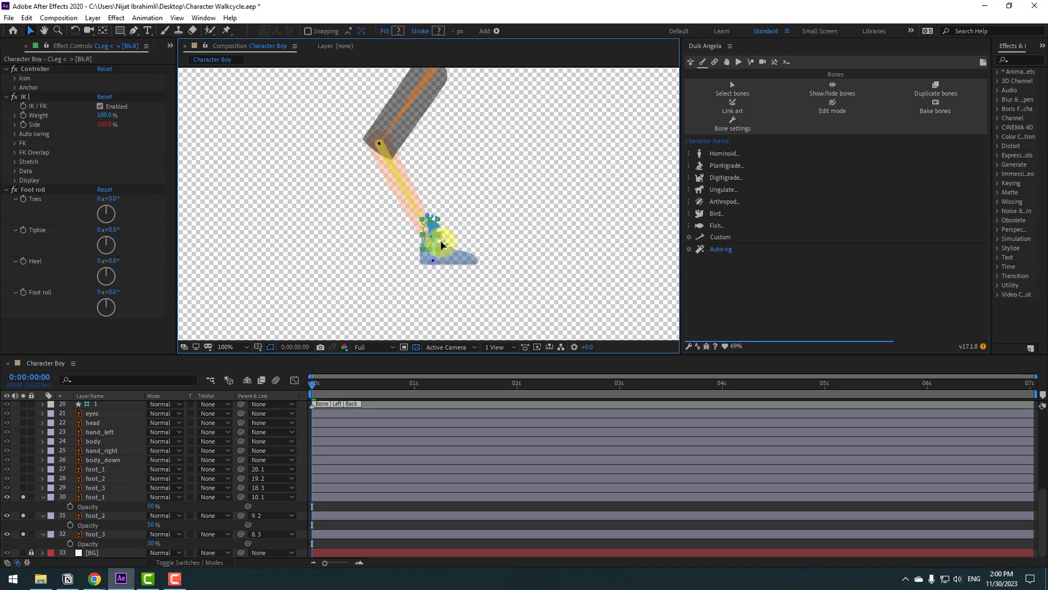
key(ctrl+z)
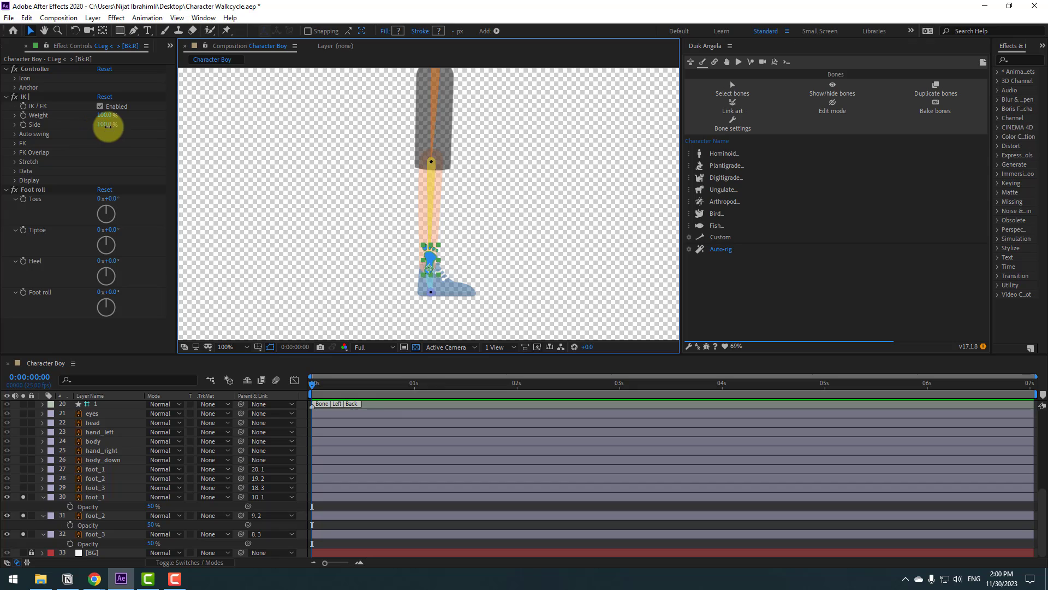
Step: Set the second leg controller's IK Side to -100%, test the knee bend by moving the foot, and undo the move
click(106, 125)
text(-10)
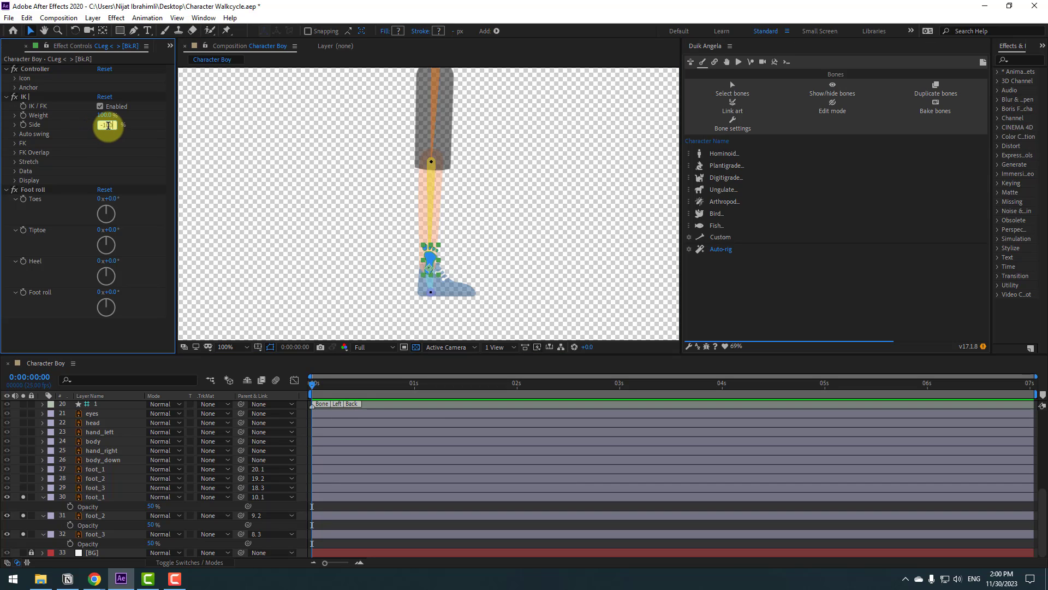
text(0)
key(Return)
drag(436, 258, 462, 248)
key(ctrl+z)
Step: Offset the second leg controller's icon position to -51, 0 so it sits beside the foot
click(15, 78)
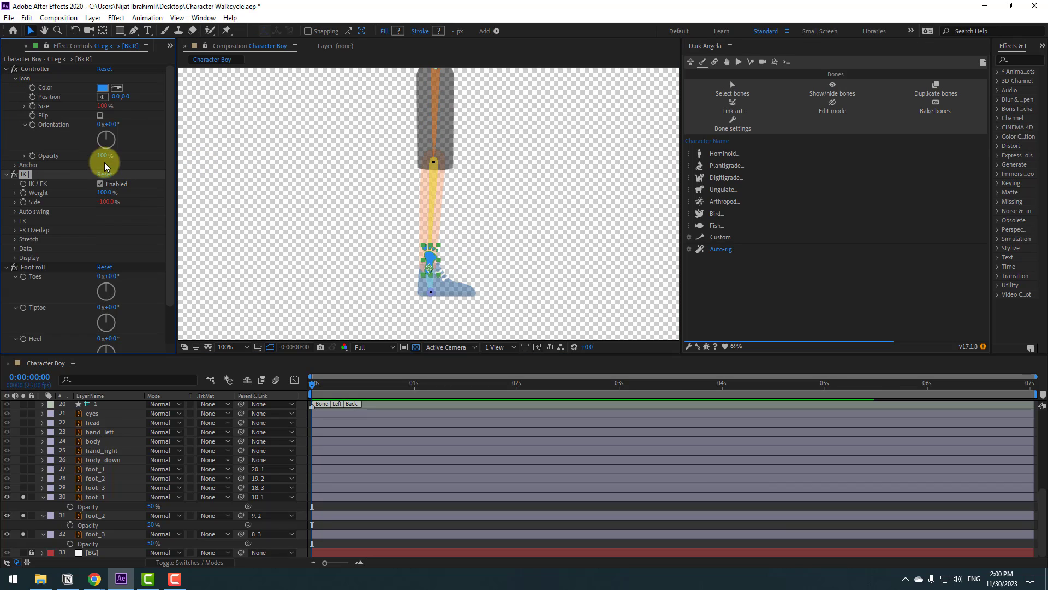
click(93, 99)
drag(92, 99, 86, 99)
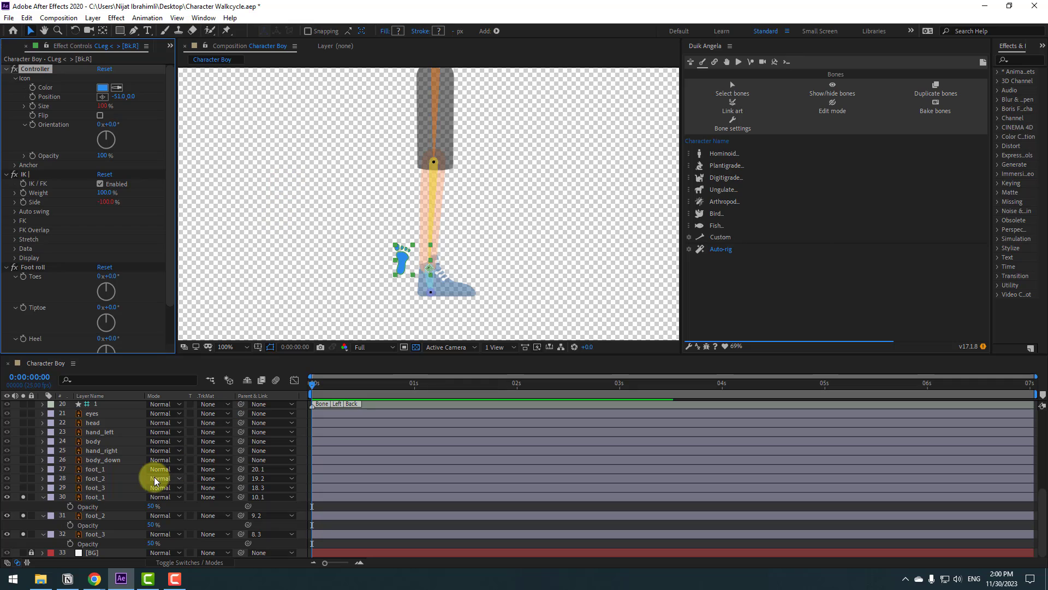
Step: Set the opacity of the second leg's foot_1, foot_2 and foot_3 layers to 100% and collapse their properties
click(94, 497)
click(94, 515)
shift+click(92, 534)
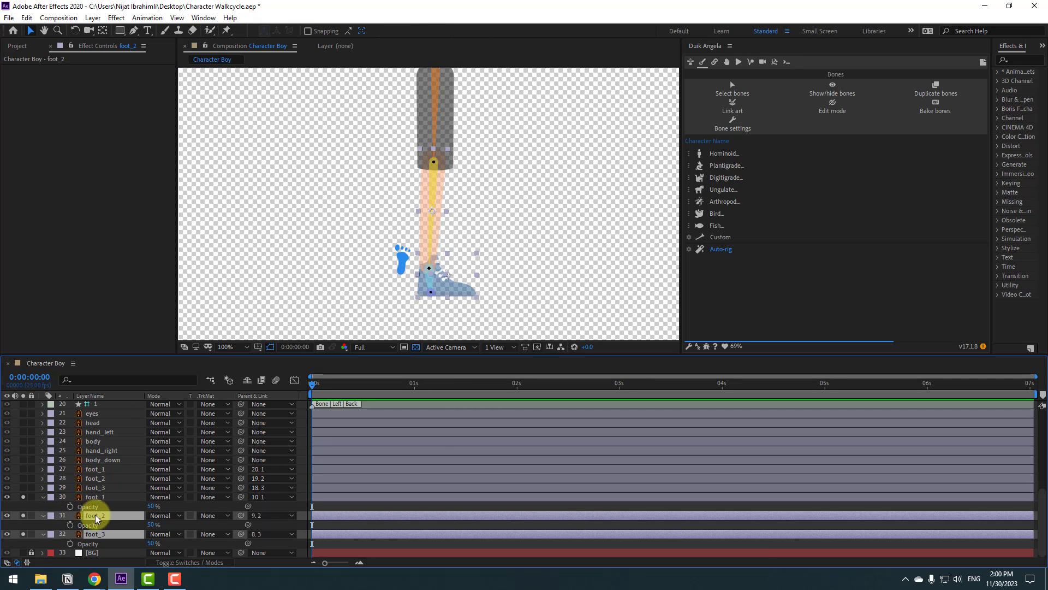
shift+click(90, 497)
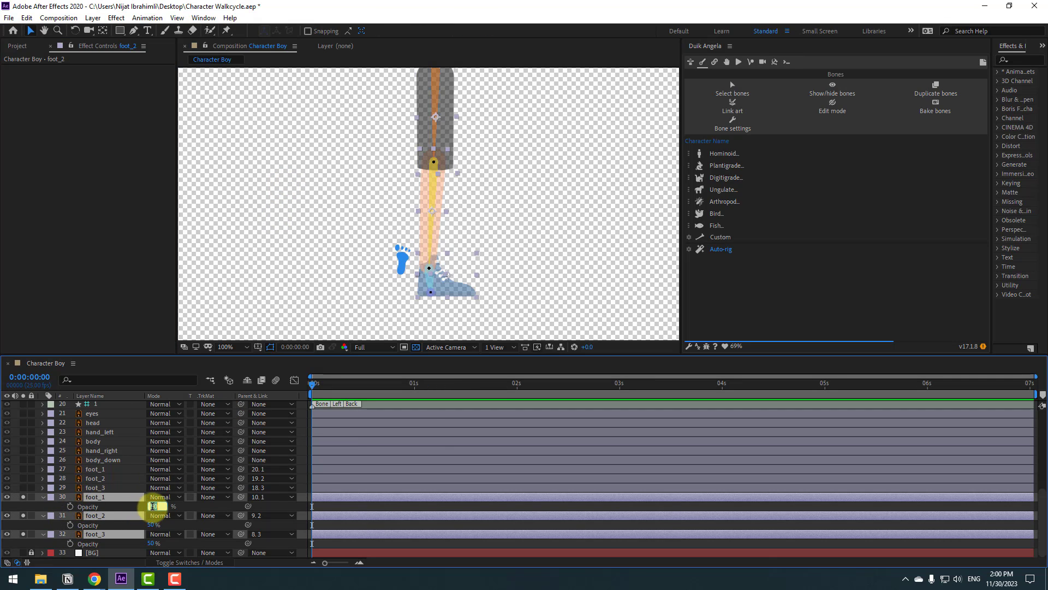
text(100)
key(Return)
click(42, 496)
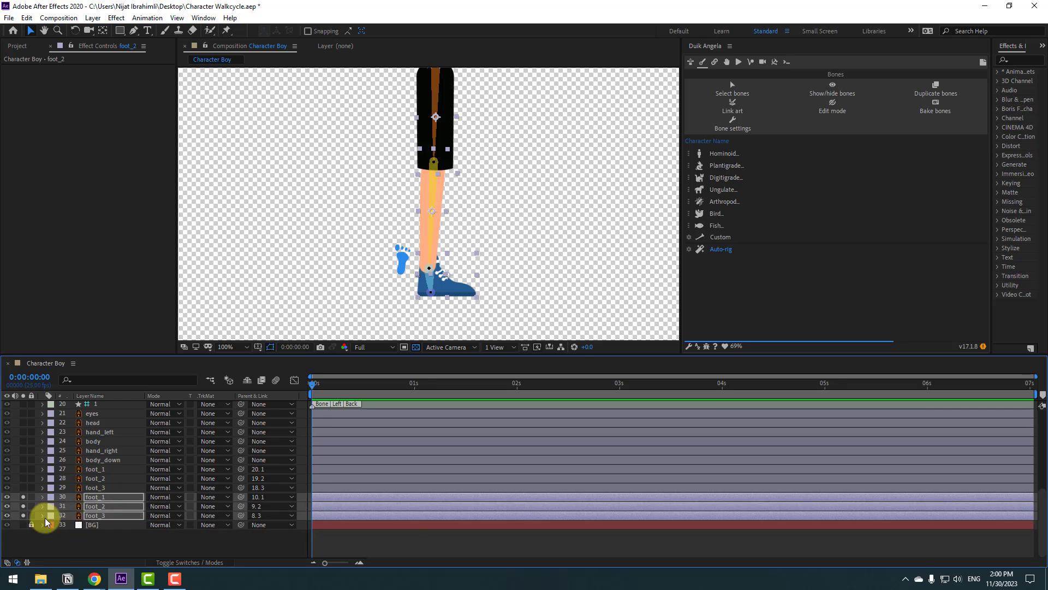
Step: Turn off solo on the second leg's artwork, bone and controller layers to show the whole character
drag(24, 526, 24, 544)
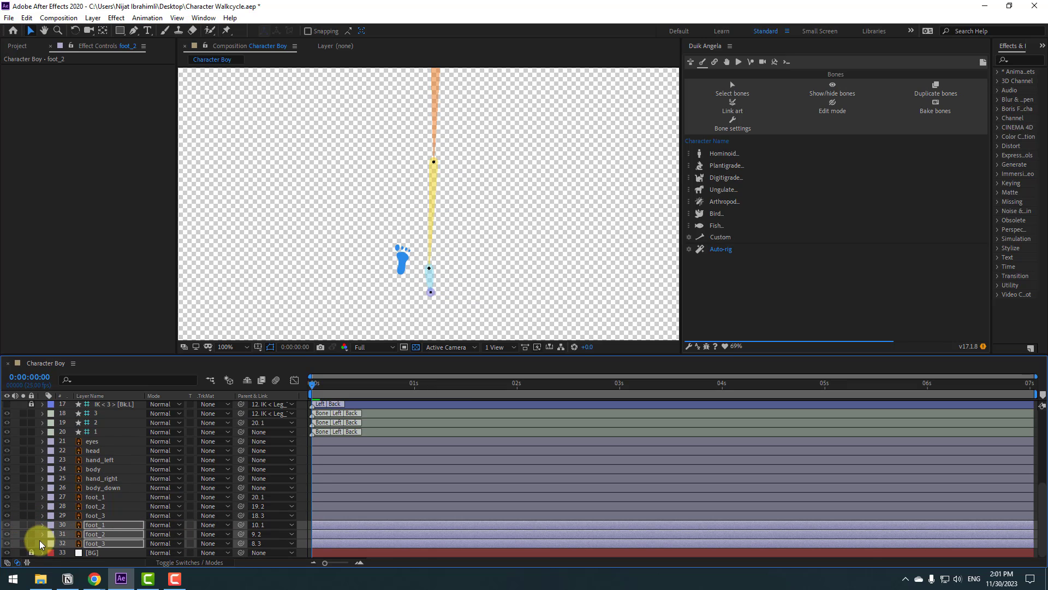
scroll(43, 535, up, 5)
drag(25, 473, 35, 490)
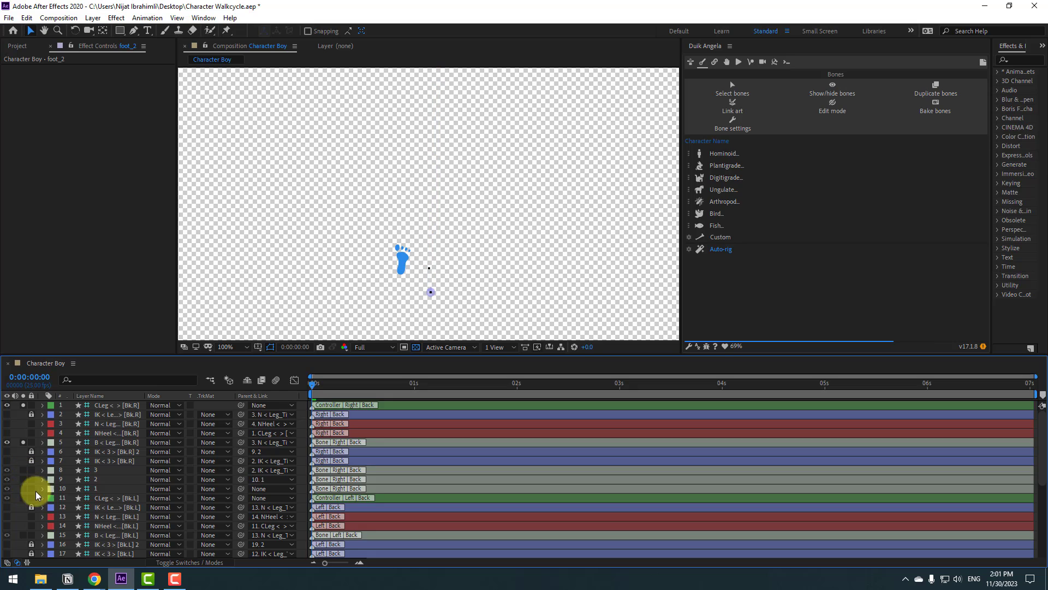
click(24, 406)
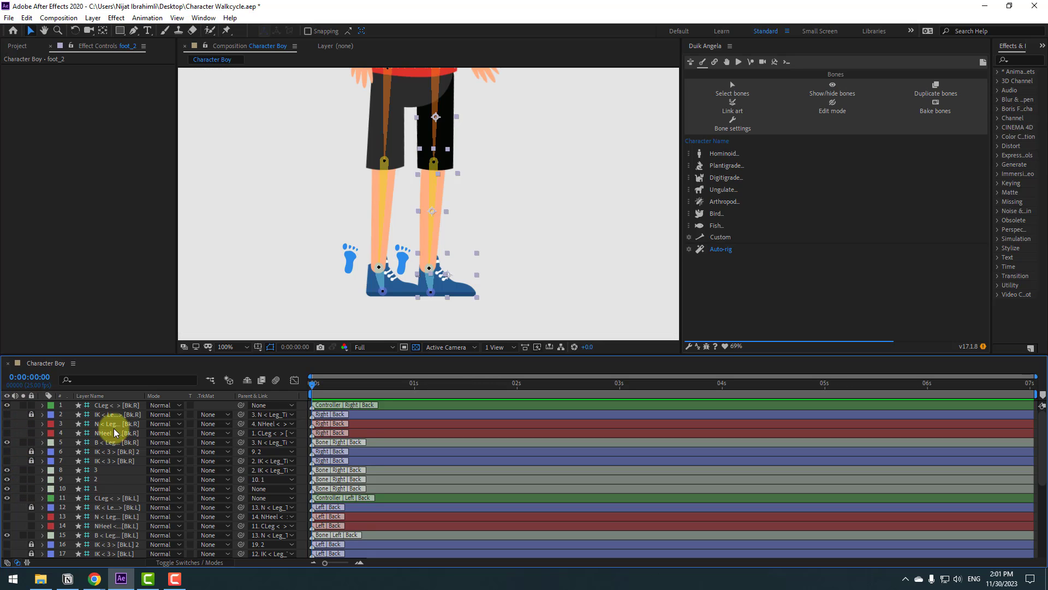
click(302, 263)
Step: Show the layer switches in the timeline and enable hiding of shy layers
click(148, 413)
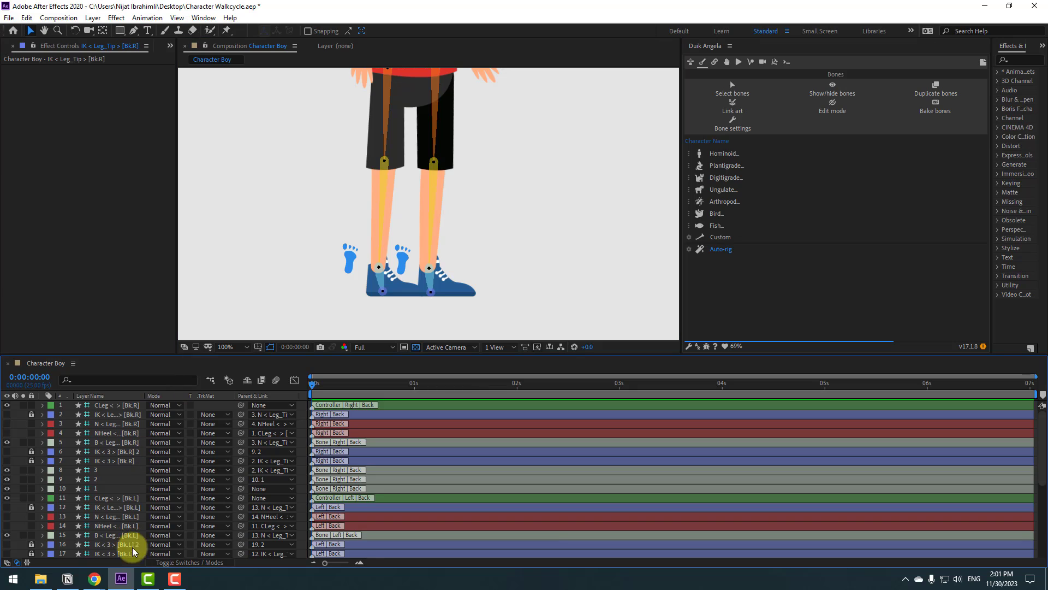
click(185, 563)
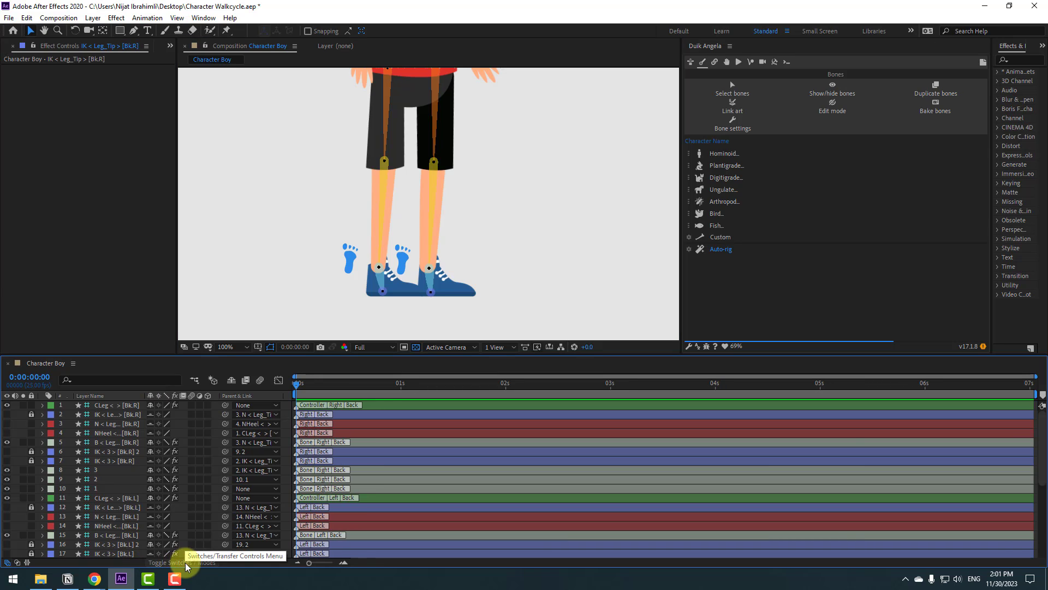
click(229, 381)
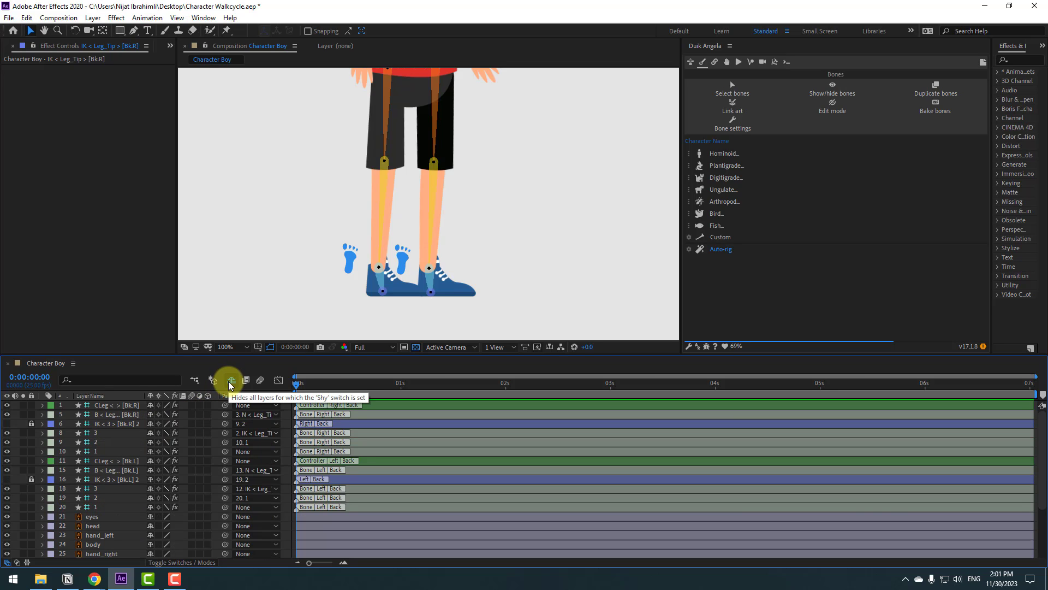
Step: Make the right leg's bones 1, 2 and 3 and both remaining IK < 3 > layers shy
click(97, 432)
ctrl+click(97, 443)
ctrl+click(95, 451)
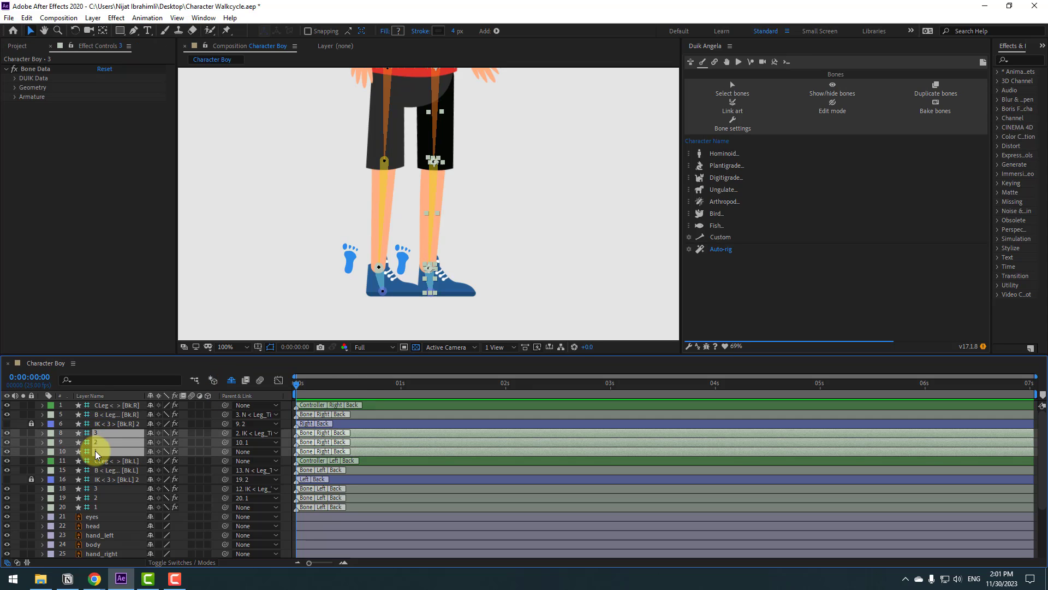
click(149, 432)
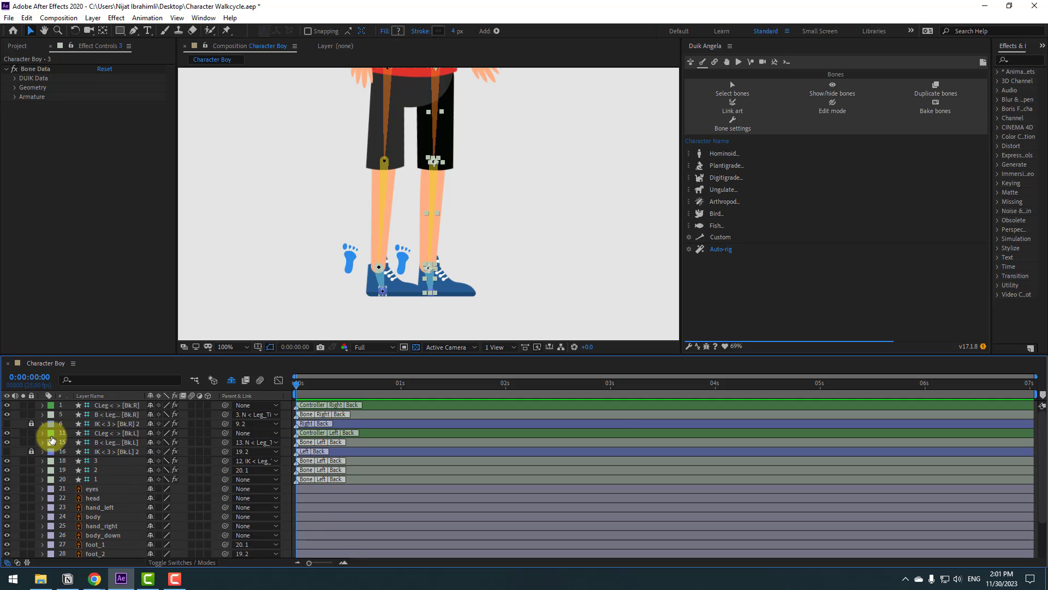
click(150, 424)
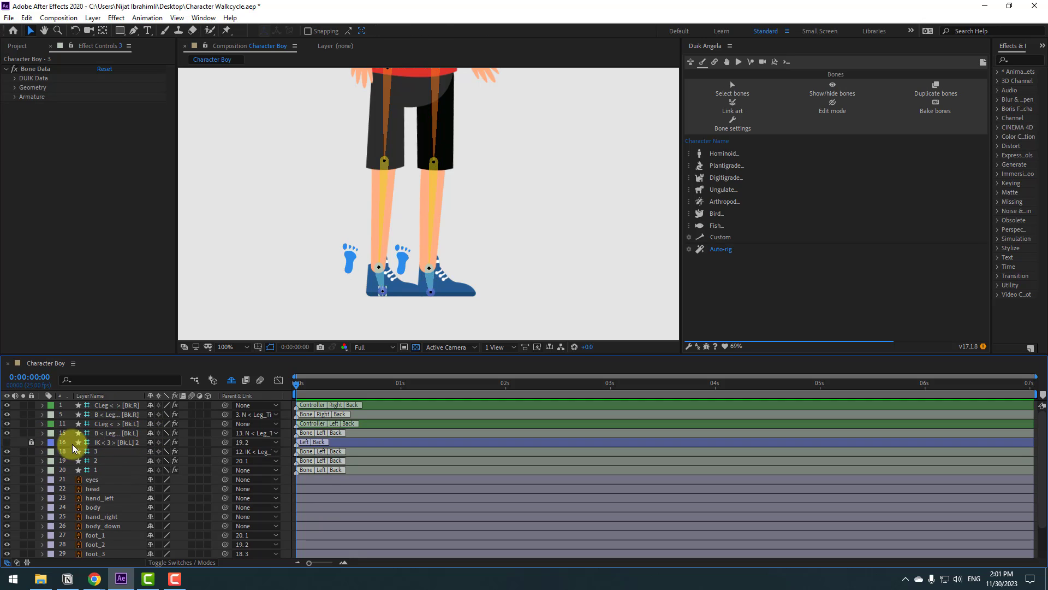
click(150, 442)
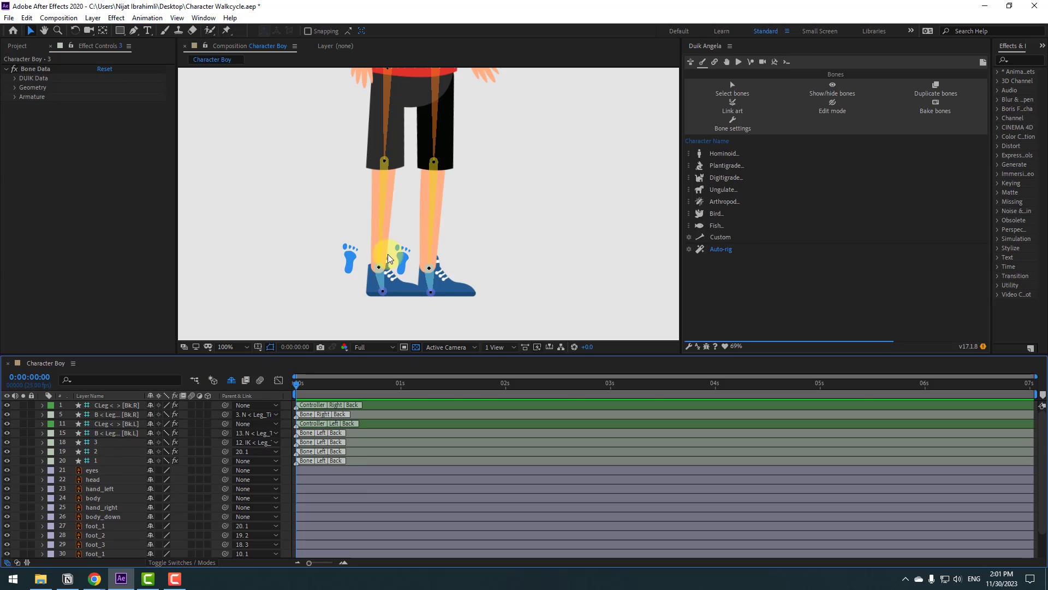
Step: Rename the left leg's controller layer FOOT_LEFT and the right leg's controller layer FOOT_RIGHT
click(350, 258)
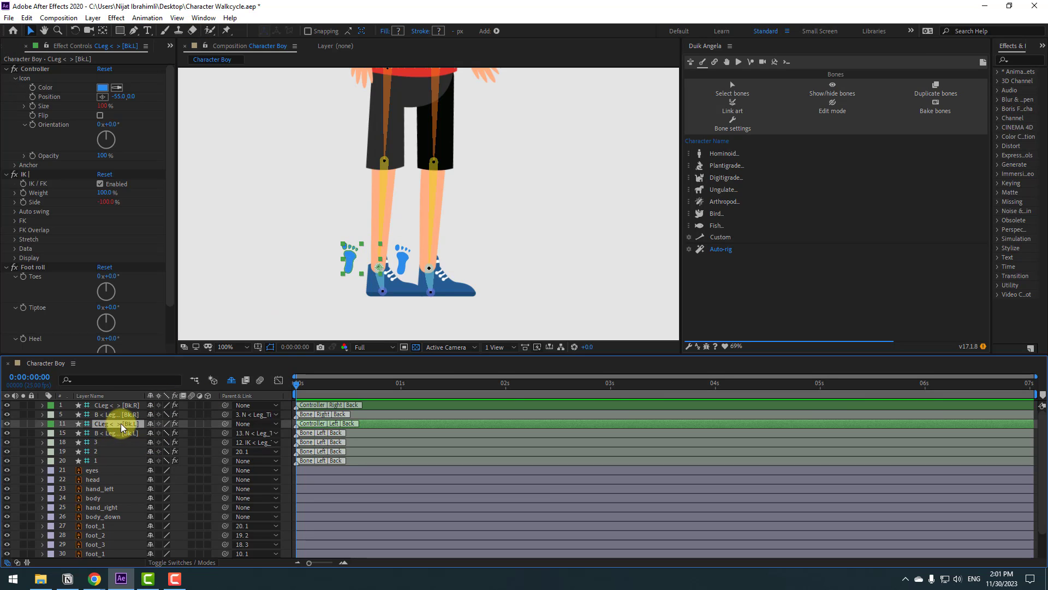
key(Return)
text(FOOT_LEFT)
key(Return)
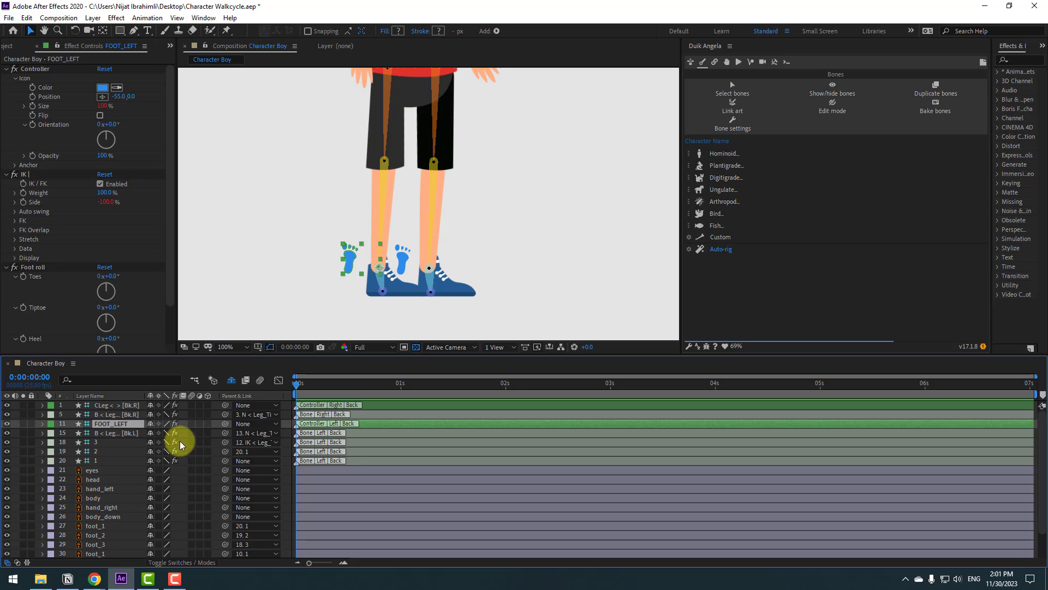
click(402, 257)
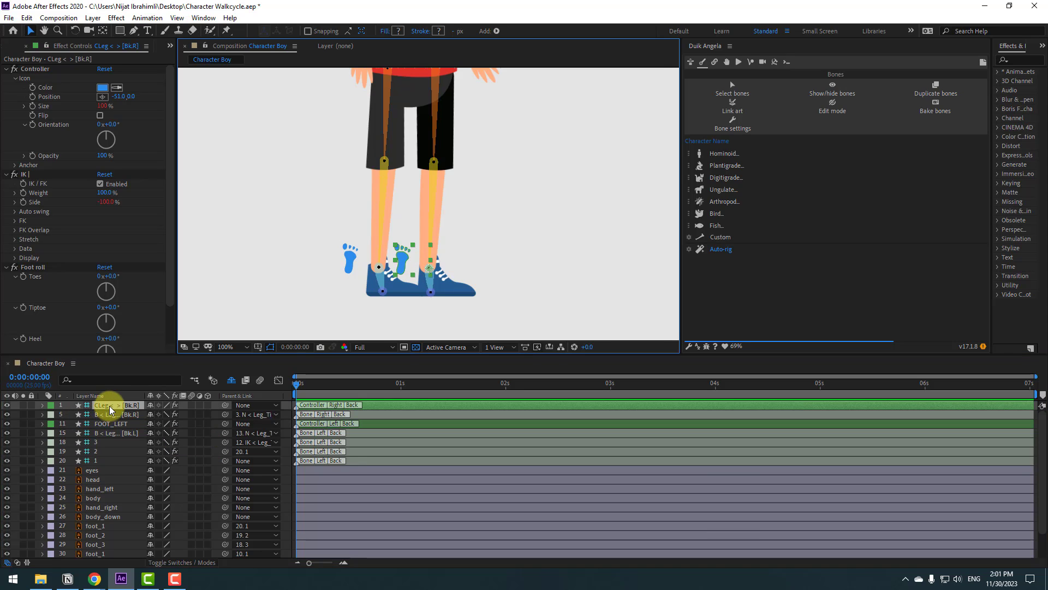
key(Return)
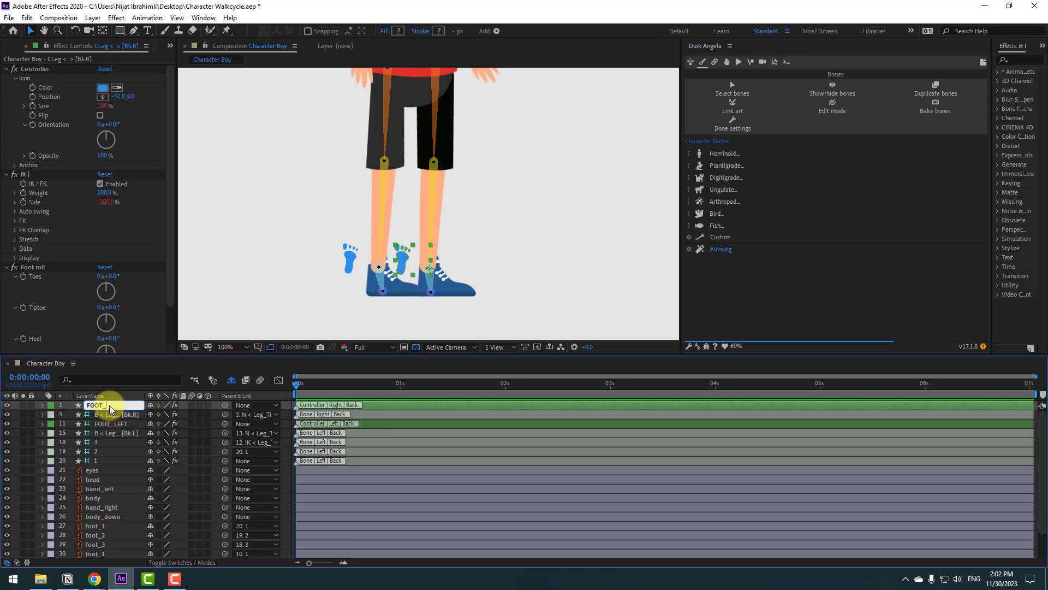
text(FOOT_RIGHT)
key(Return)
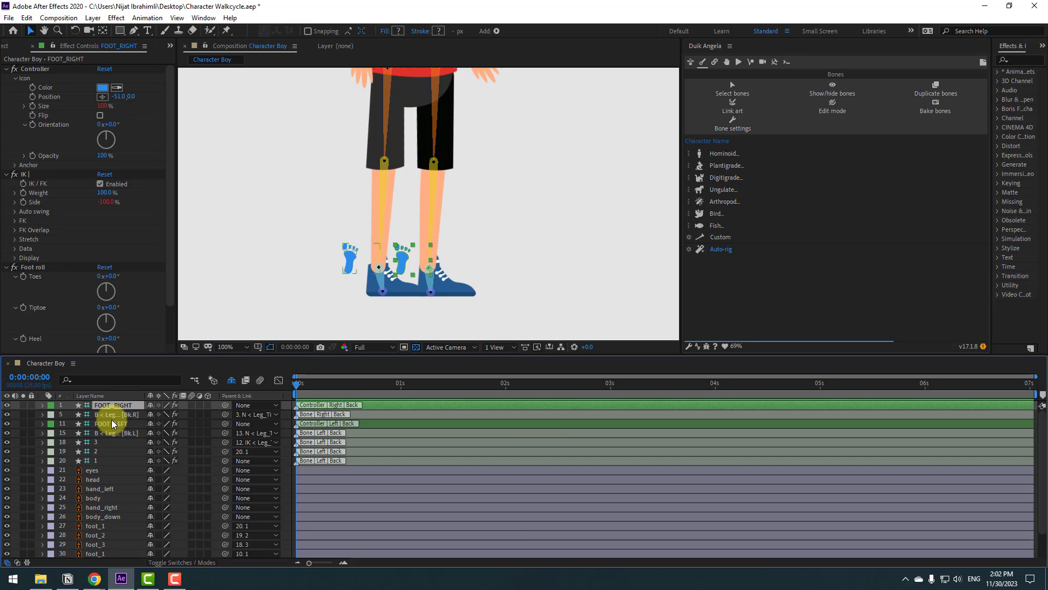
Step: Make both leg tip bones and the left leg's bones 1, 2 and 3 shy
click(113, 417)
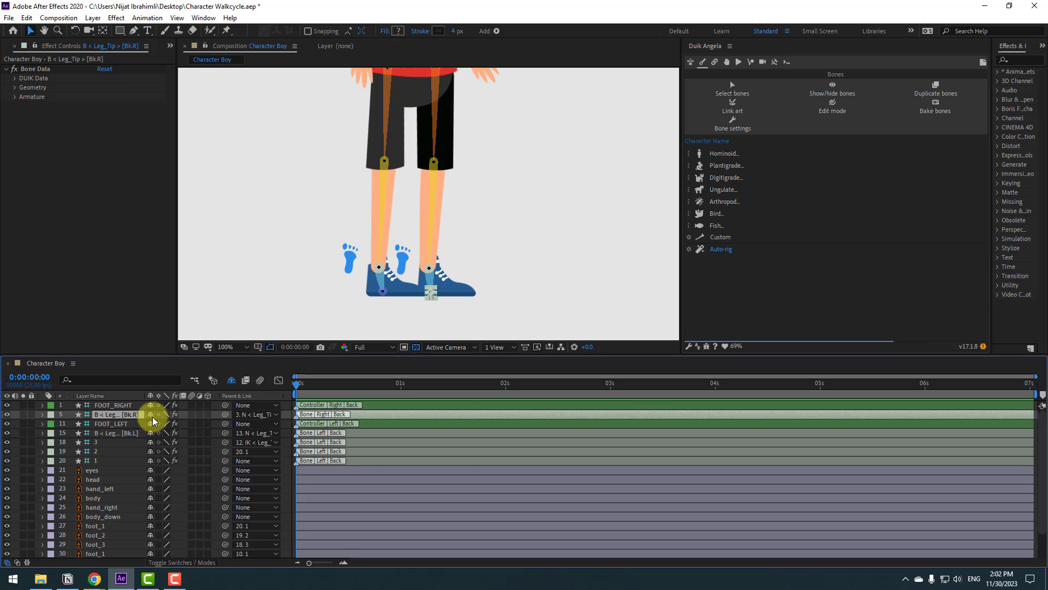
click(152, 416)
click(115, 425)
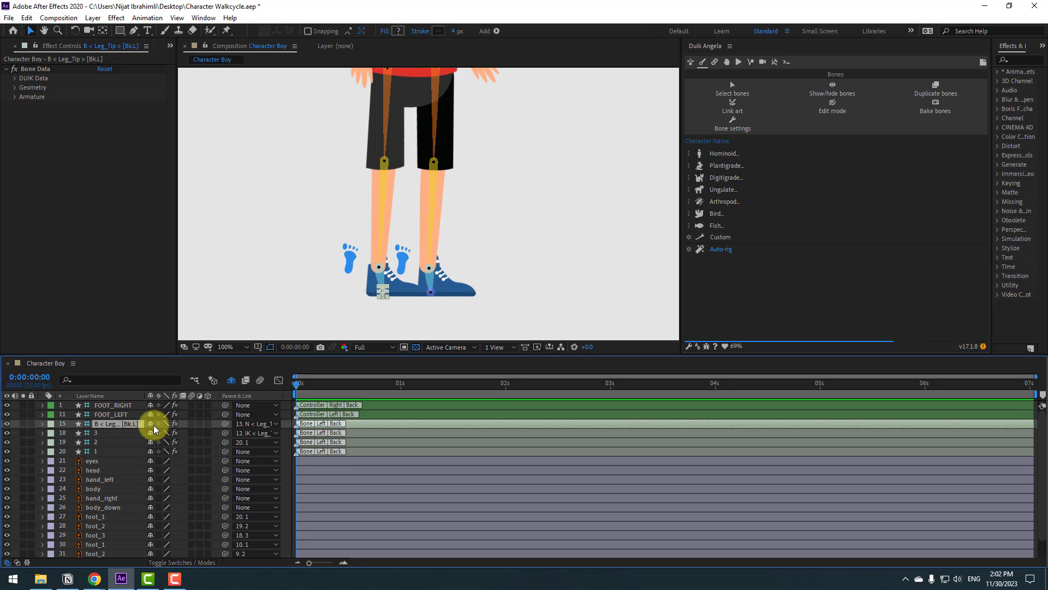
click(152, 425)
click(99, 434)
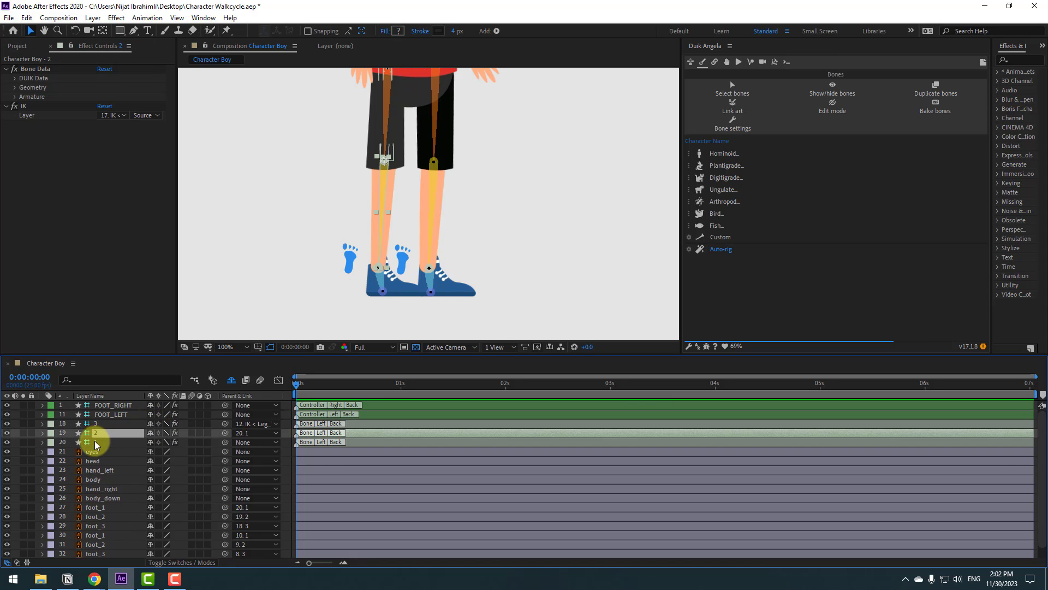
ctrl+click(94, 441)
ctrl+click(93, 427)
click(149, 424)
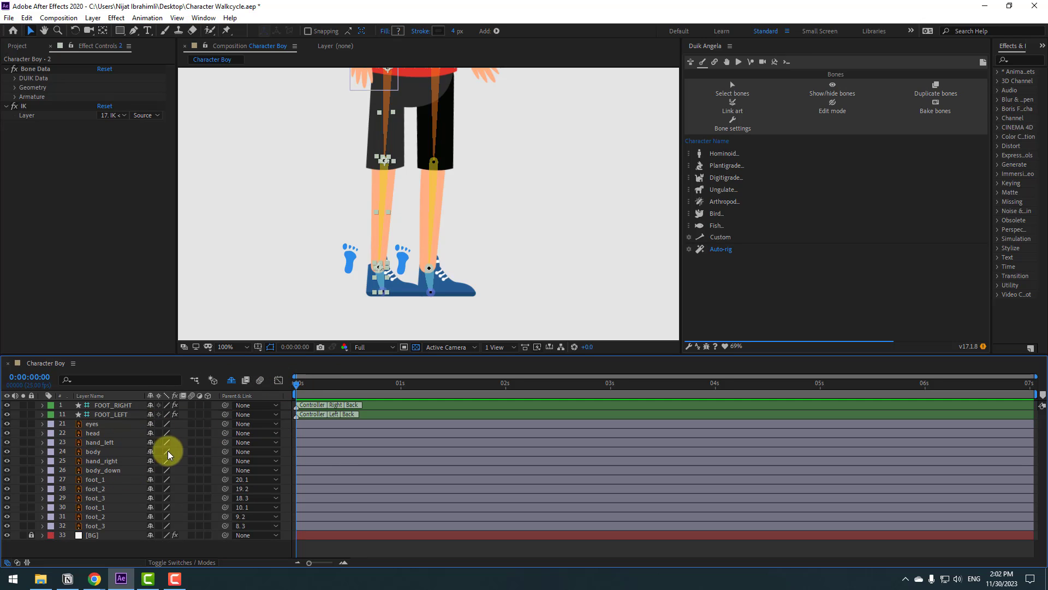
Step: Check the two foot controllers and the whole character, and save the project
click(114, 413)
click(117, 407)
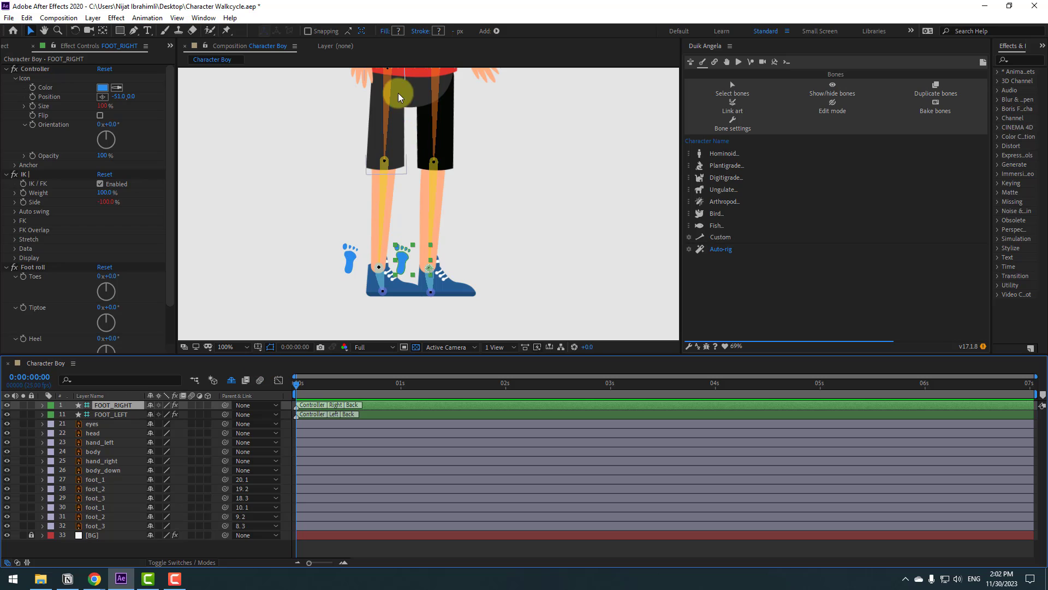
drag(271, 172, 290, 263)
scroll(303, 219, down, 1)
click(303, 220)
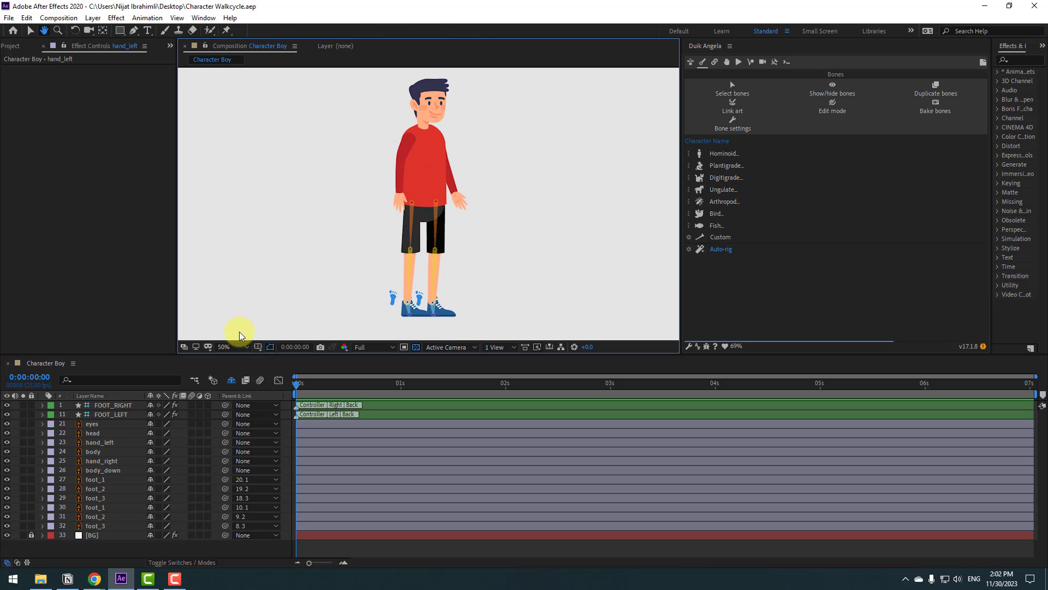
key(ctrl+s)
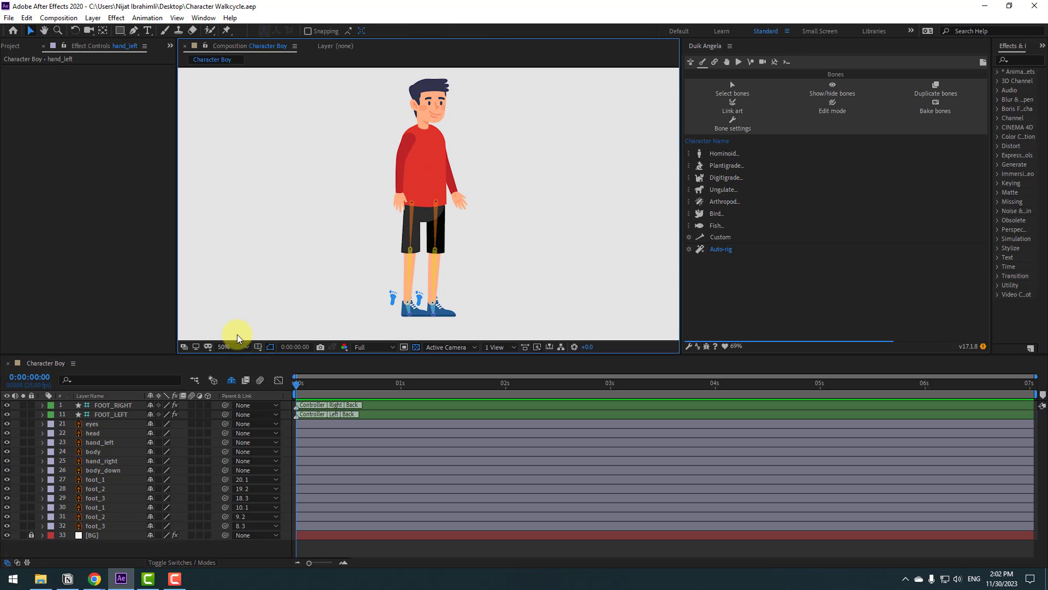
Step: Solo the body_down layer and move its anchor point slightly lower within the hip shape
click(107, 473)
scroll(327, 279, up, 2)
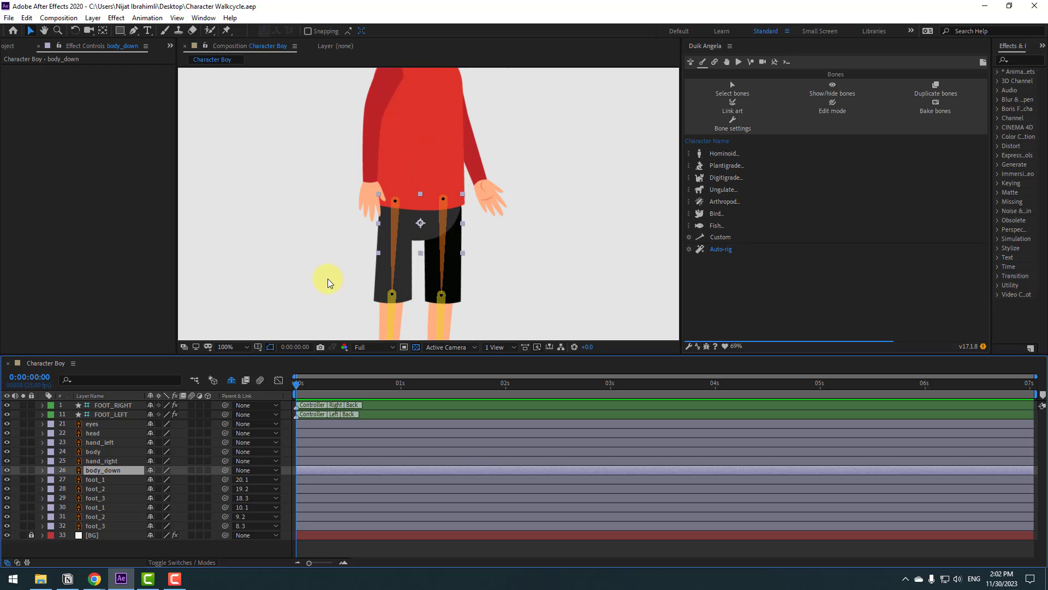
click(23, 470)
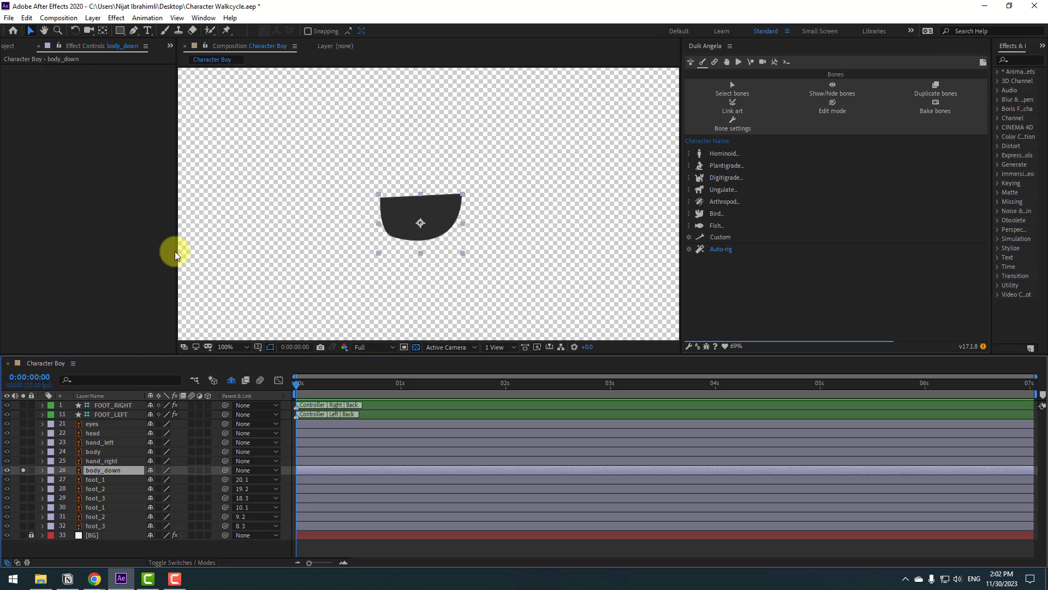
click(102, 30)
drag(417, 222, 421, 230)
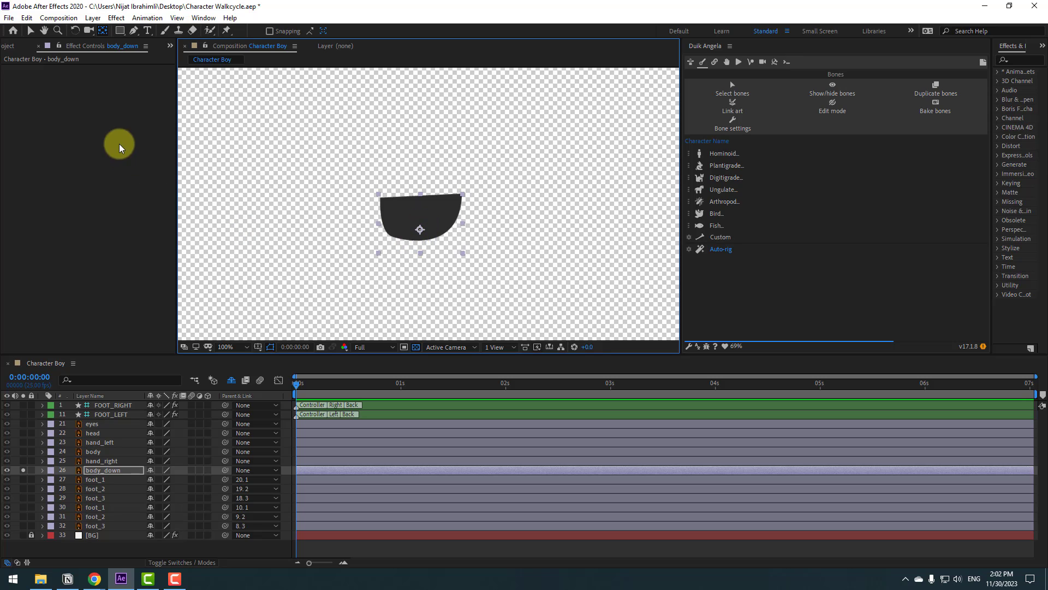
key(v)
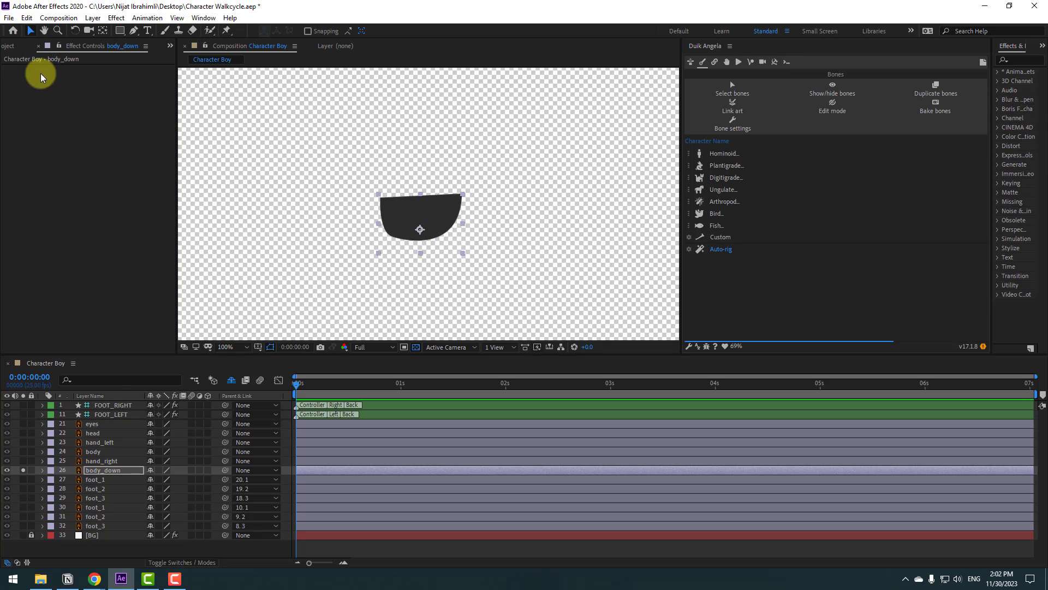
Step: Isolate the body layer, move its anchor point down to the middle of the shirt's lower edge, and show all layers again
click(22, 470)
click(98, 454)
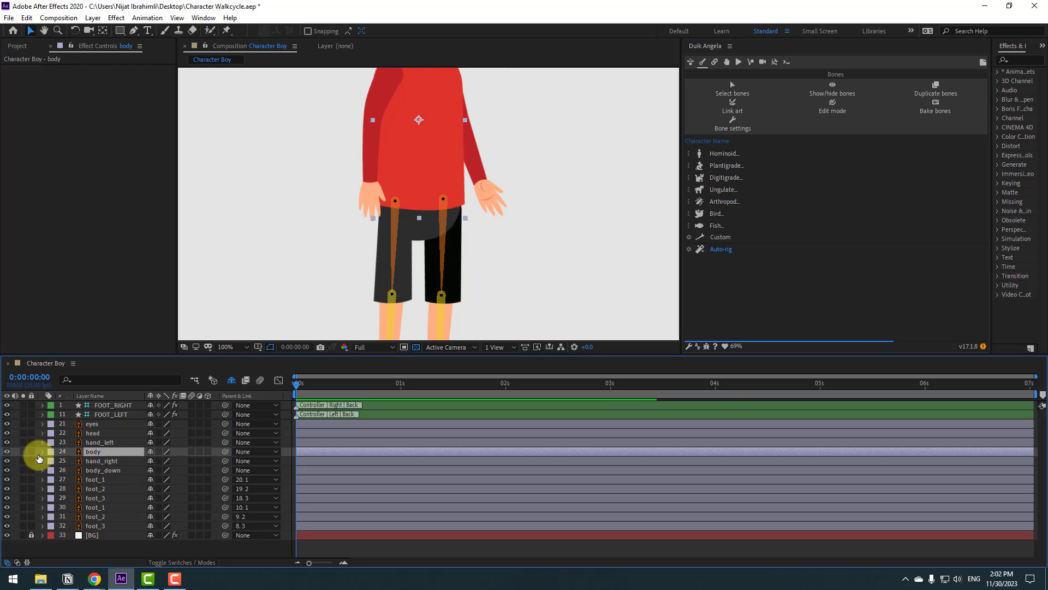
click(23, 452)
drag(468, 239, 464, 257)
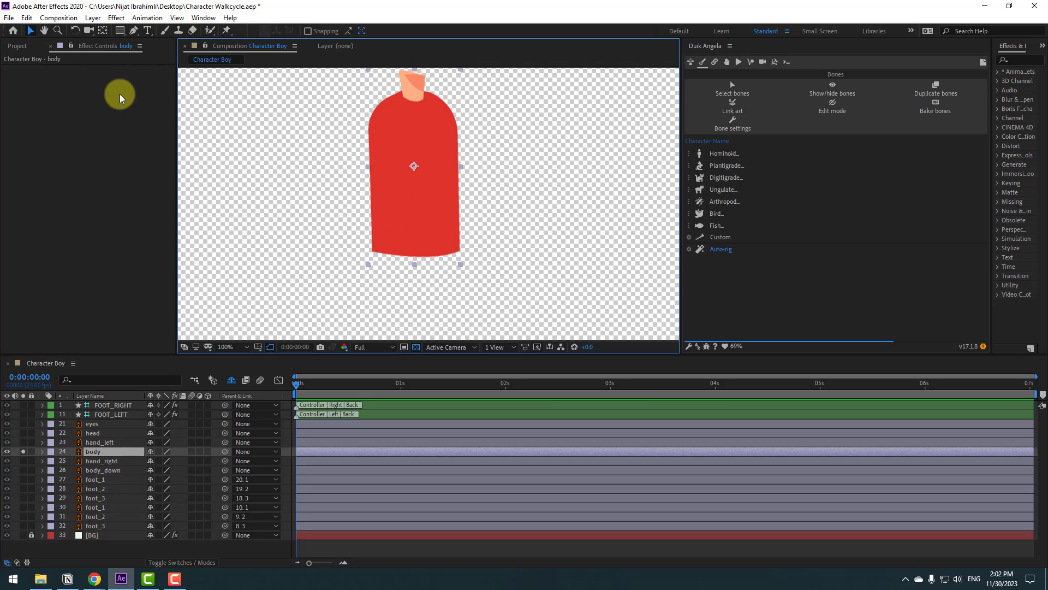
click(104, 34)
drag(409, 159, 415, 244)
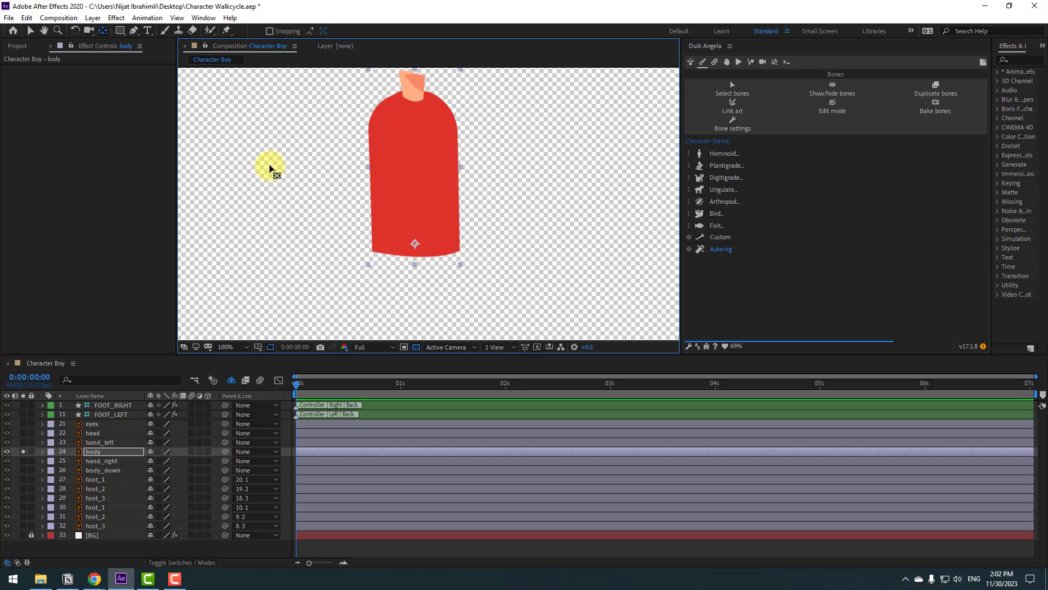
click(30, 31)
click(22, 452)
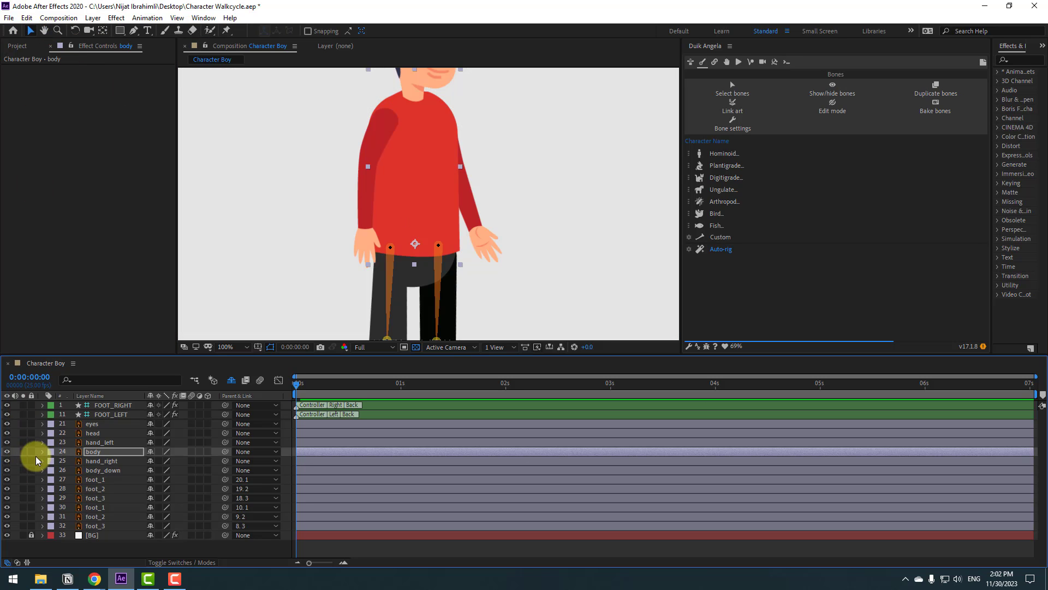
Step: Parent the body layer to body_down and test the link by rotating body_down
drag(225, 453, 104, 471)
click(107, 470)
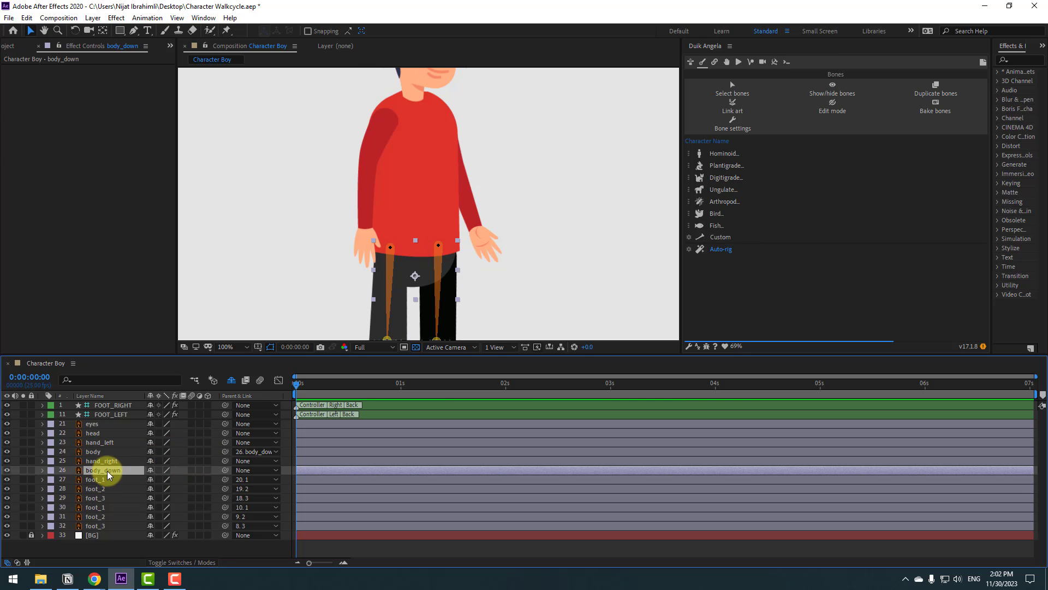
key(r)
drag(157, 479, 171, 484)
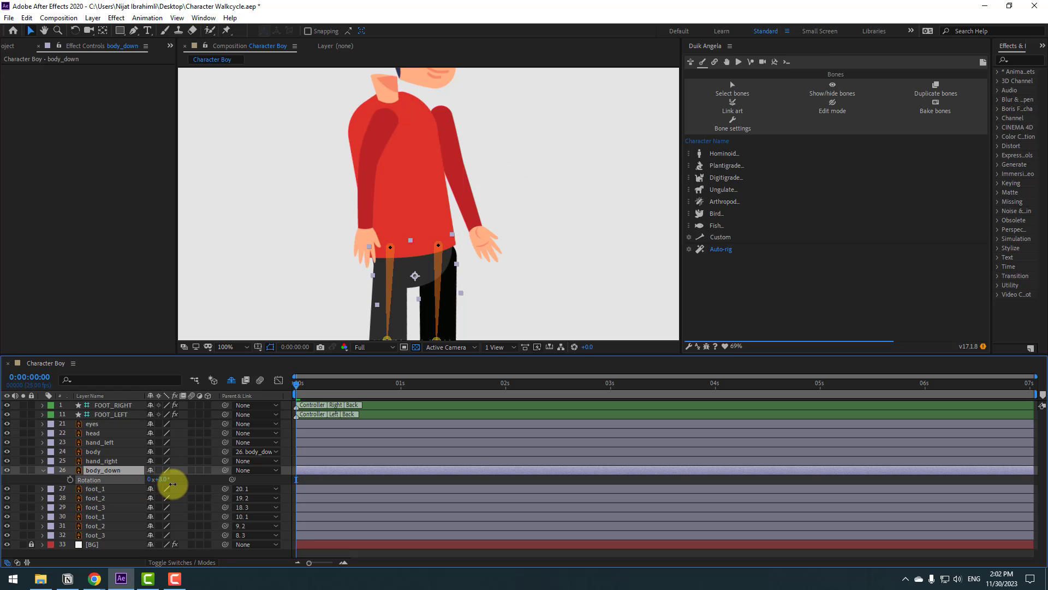
click(42, 470)
Step: Parent the hand_left and hand_right layers to the body layer
click(106, 443)
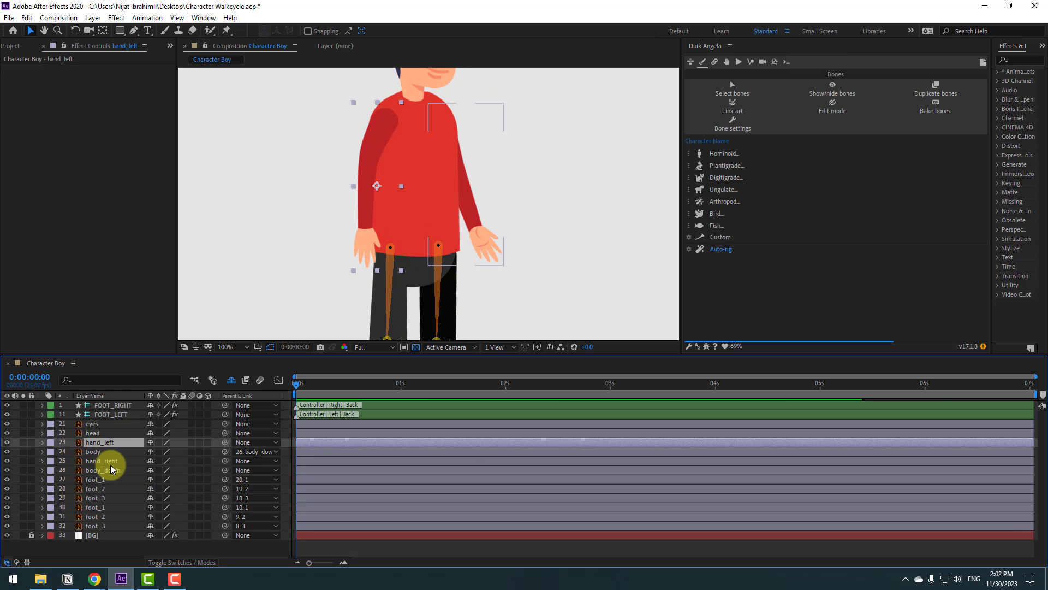
ctrl+click(110, 462)
drag(223, 441, 100, 454)
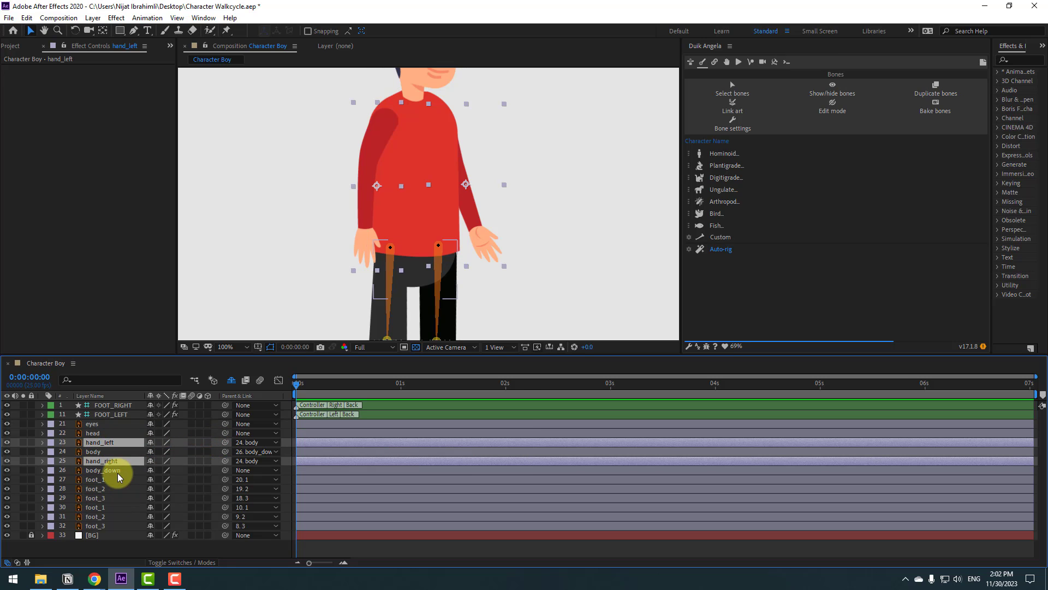
Step: Try rotating body_down to test how the arms follow, and undo the rotation
click(120, 469)
key(r)
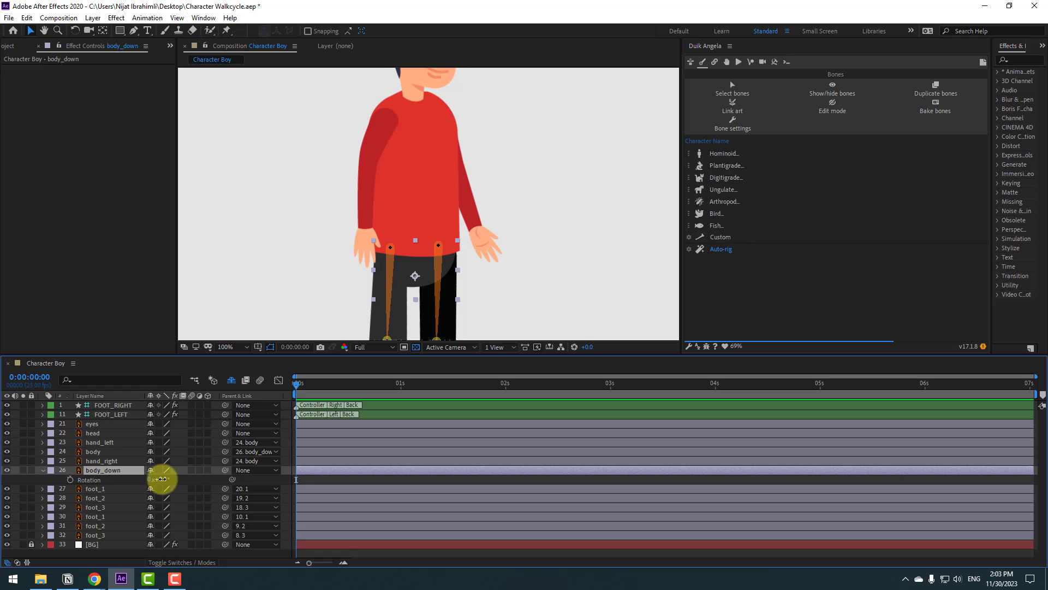
mouse_move(159, 479)
mouse_down()
mouse_move(169, 480)
mouse_move(145, 484)
mouse_up()
key(ctrl+z)
click(43, 470)
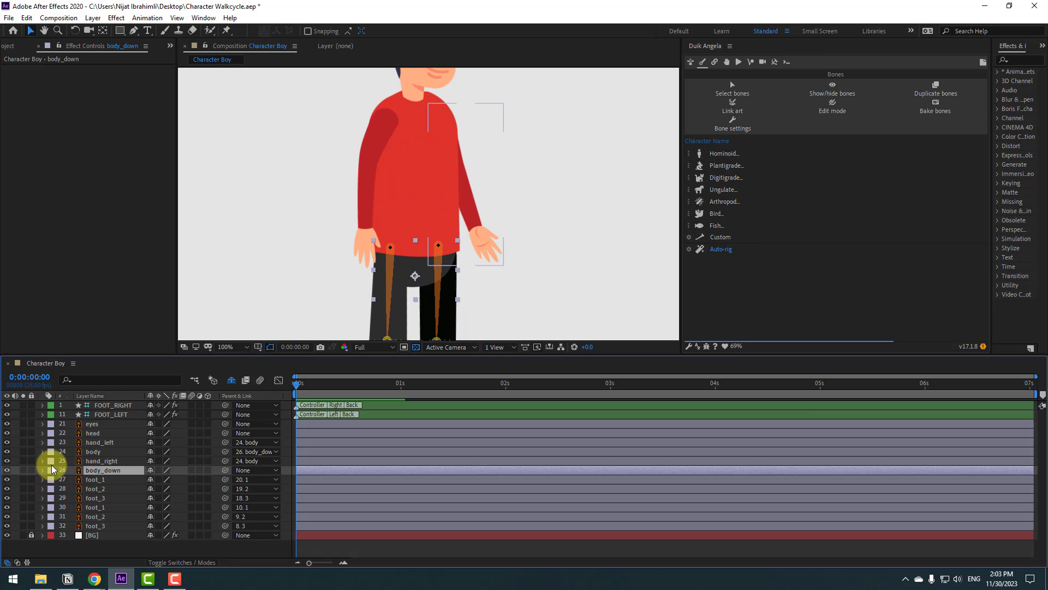
Step: Parent the eyes layer to head and the head layer to body
click(91, 425)
drag(225, 423, 94, 435)
click(93, 434)
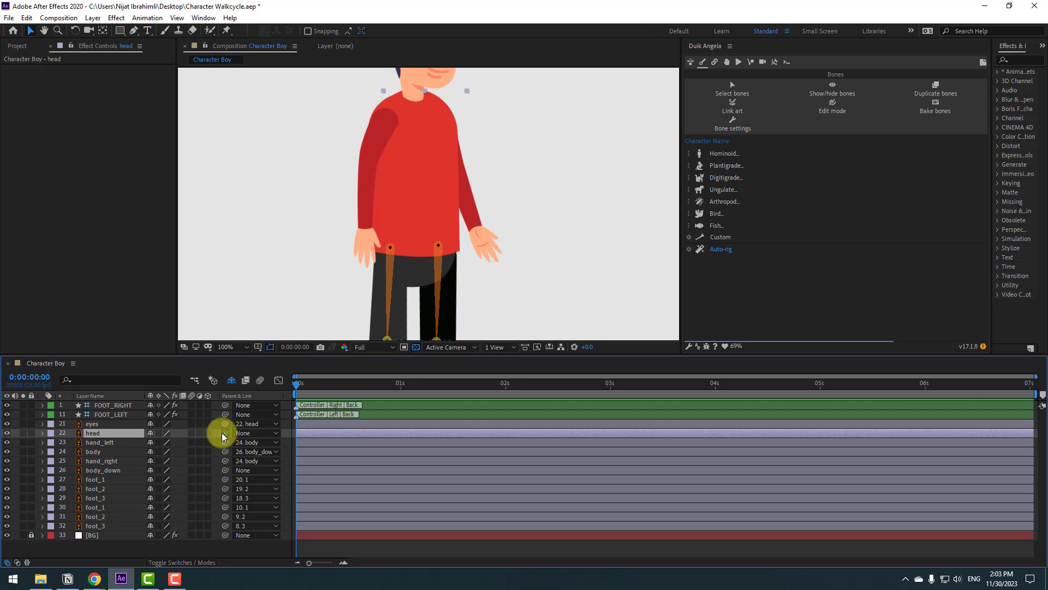
drag(224, 433, 90, 452)
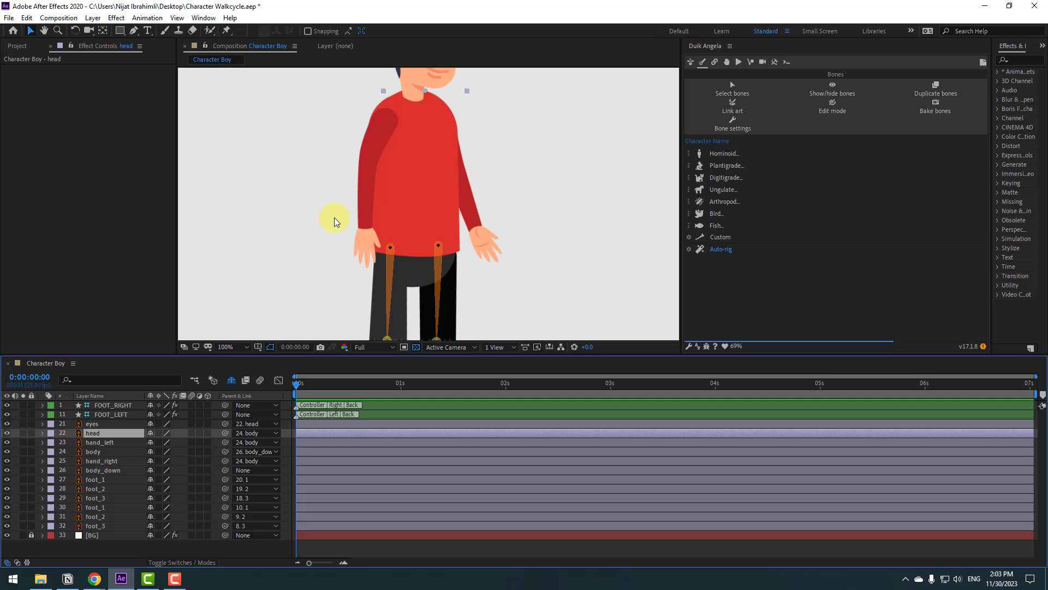
Step: Test the whole upper-body hierarchy by rotating body_down and returning its rotation to 0°
scroll(344, 219, up, 3)
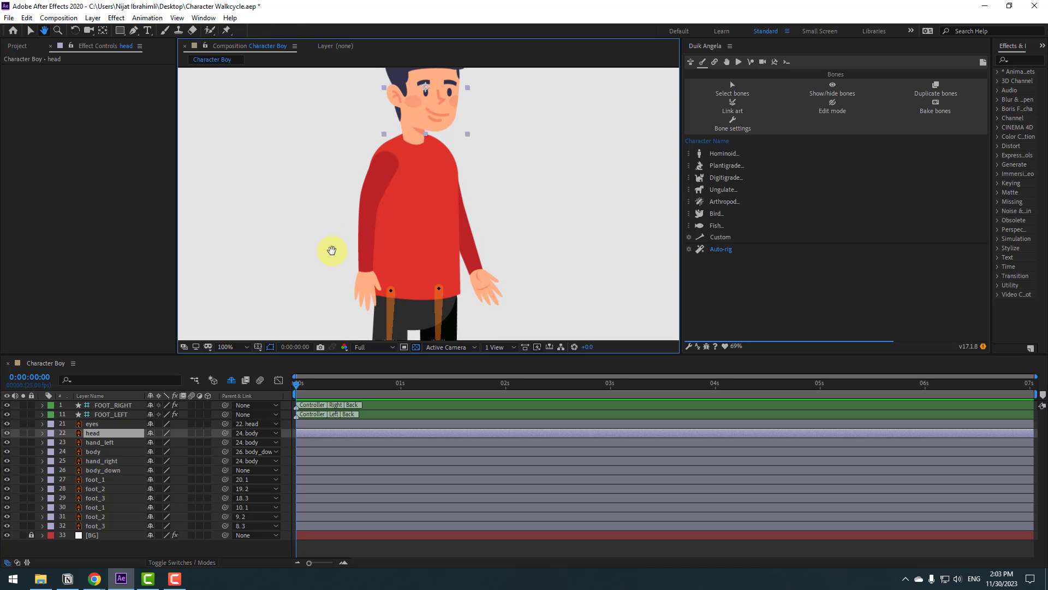
click(112, 472)
key(r)
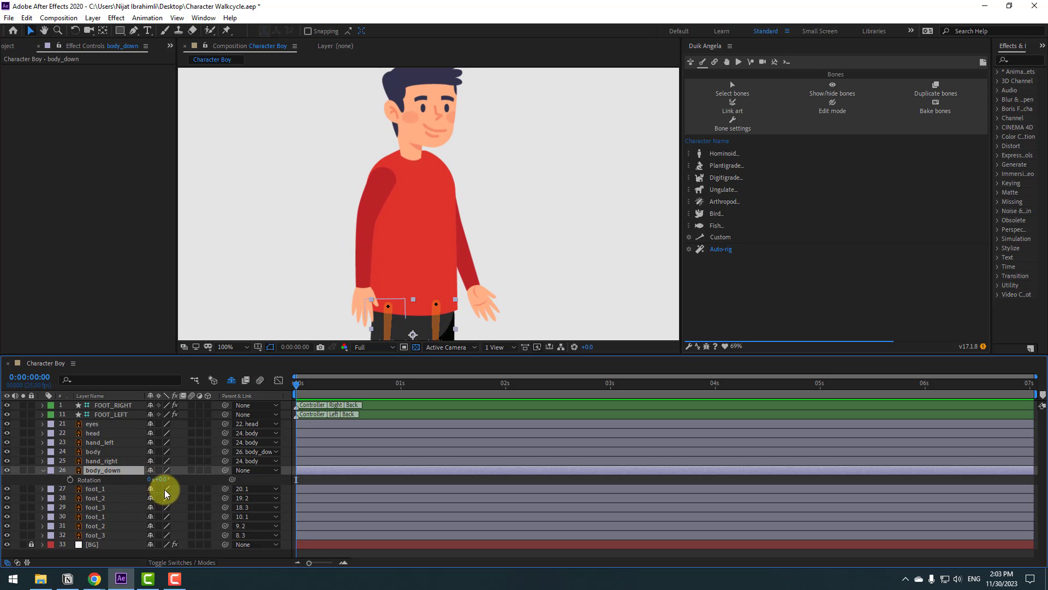
drag(161, 485, 41, 472)
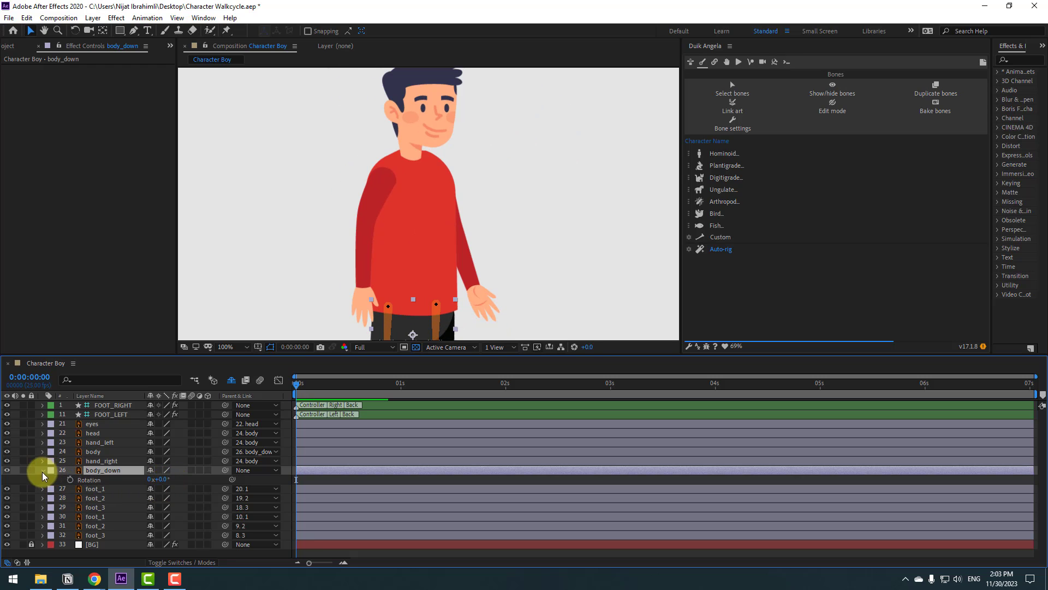
click(41, 471)
click(126, 544)
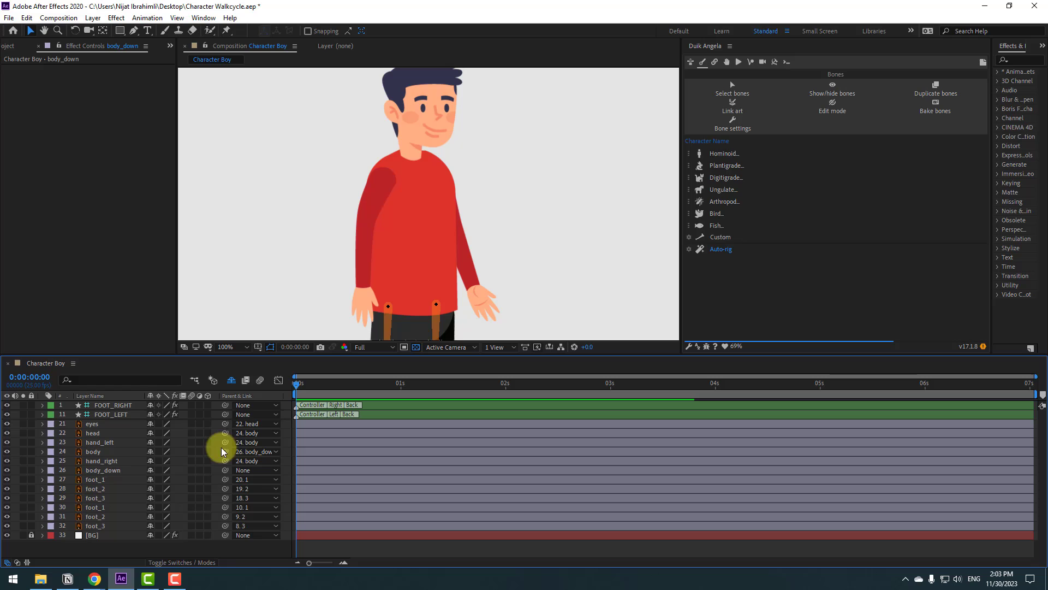
Step: Reveal the shy layers, parent bone 1 of both legs to body_down, and hide the shy layers again
click(232, 381)
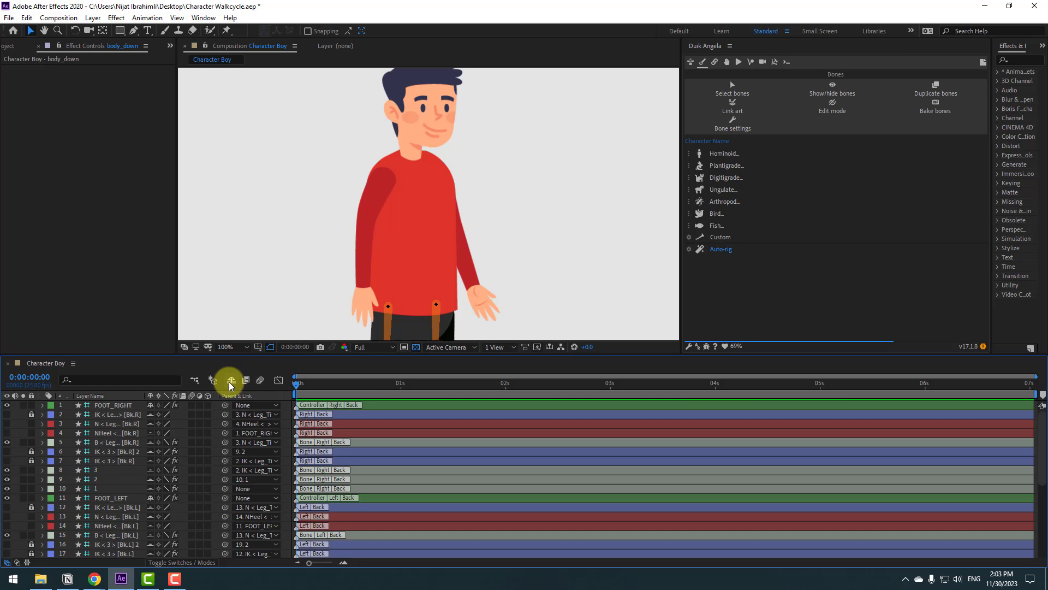
scroll(372, 261, down, 3)
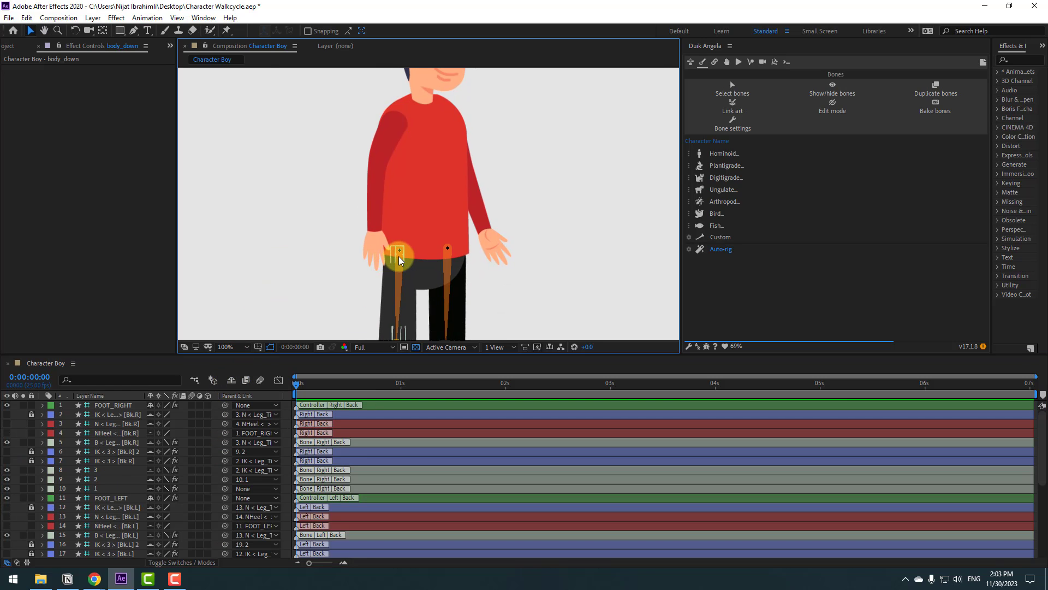
click(398, 257)
drag(289, 290, 317, 233)
scroll(129, 489, down, 3)
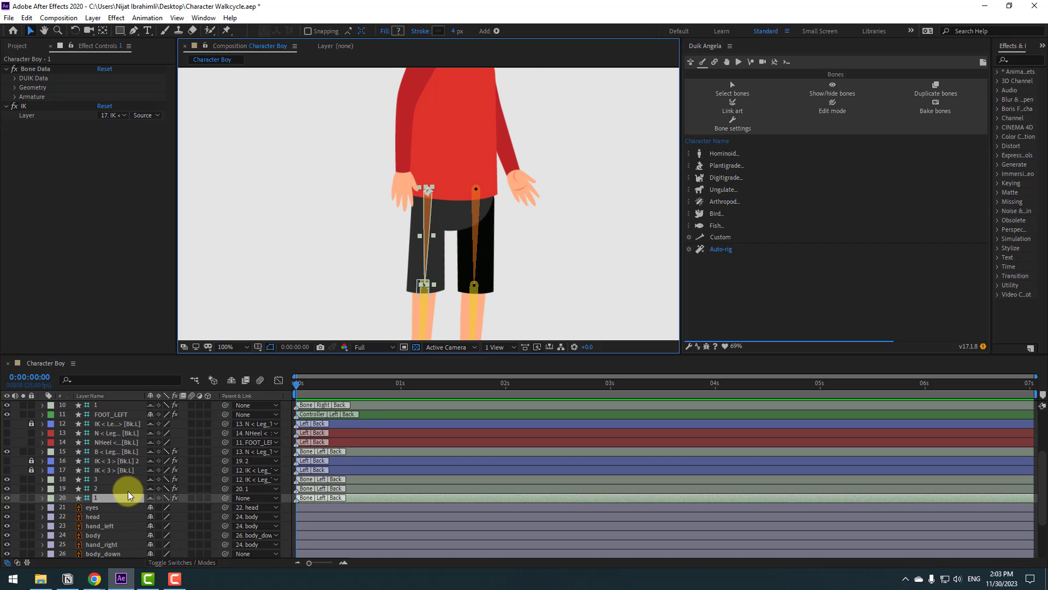
ctrl+click(94, 406)
drag(226, 405, 100, 534)
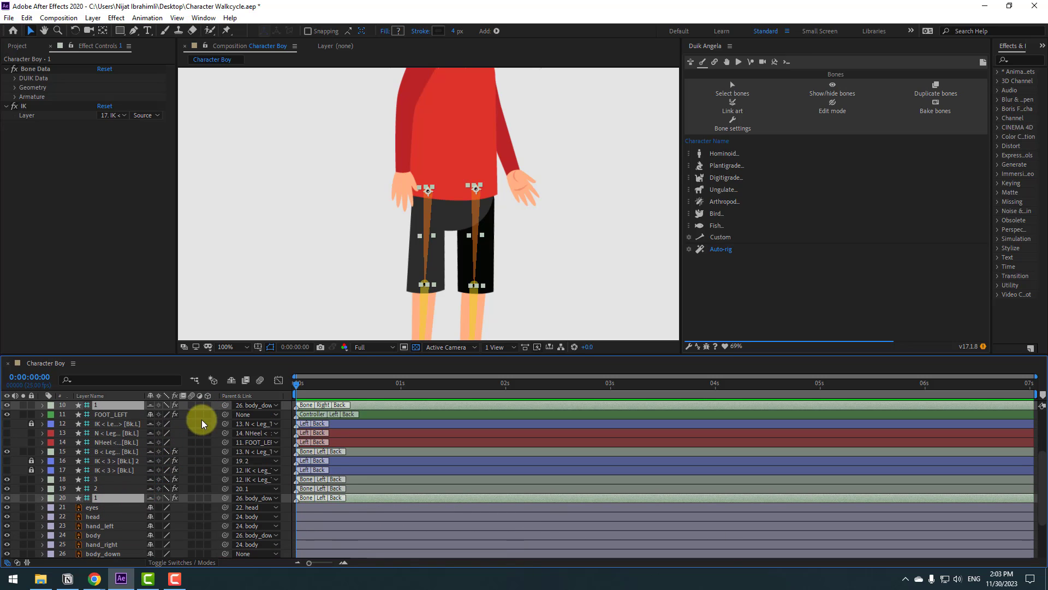
click(231, 381)
click(277, 250)
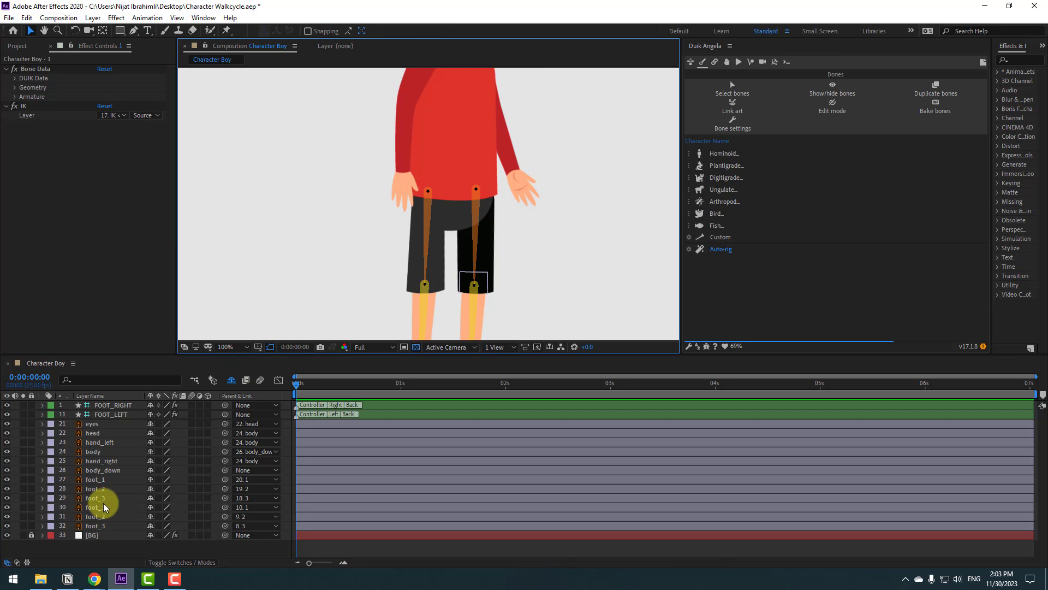
Step: Test the full rig by moving body_down in the composition, undo the move, and save the project
click(104, 471)
scroll(438, 210, down, 2)
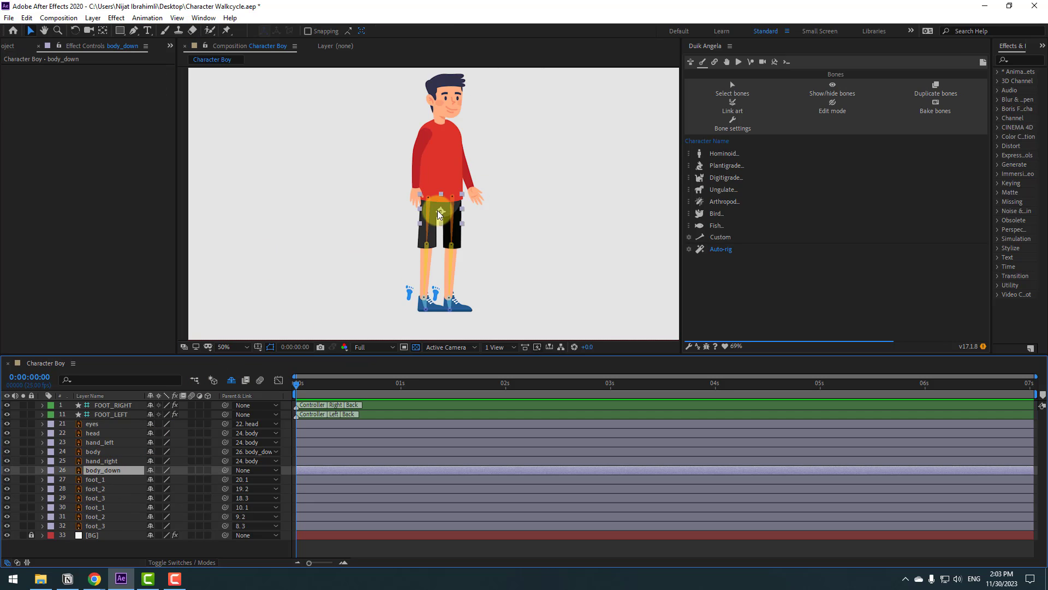
drag(438, 211, 401, 228)
key(ctrl+z)
click(323, 267)
key(ctrl+s)
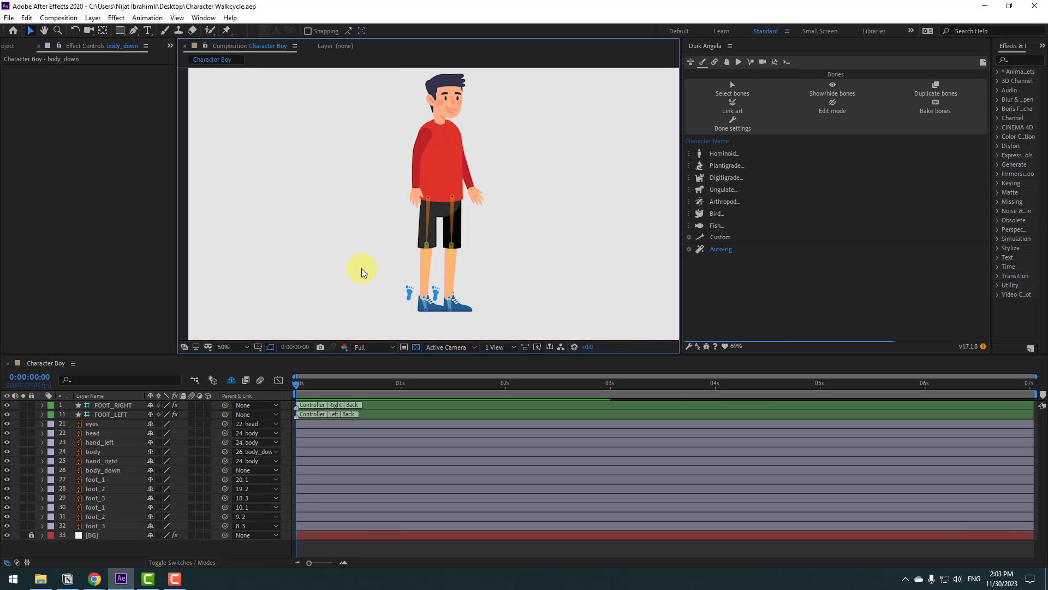
Step: Add a Position keyframe to the body_down layer at 0:00:00:00
click(111, 414)
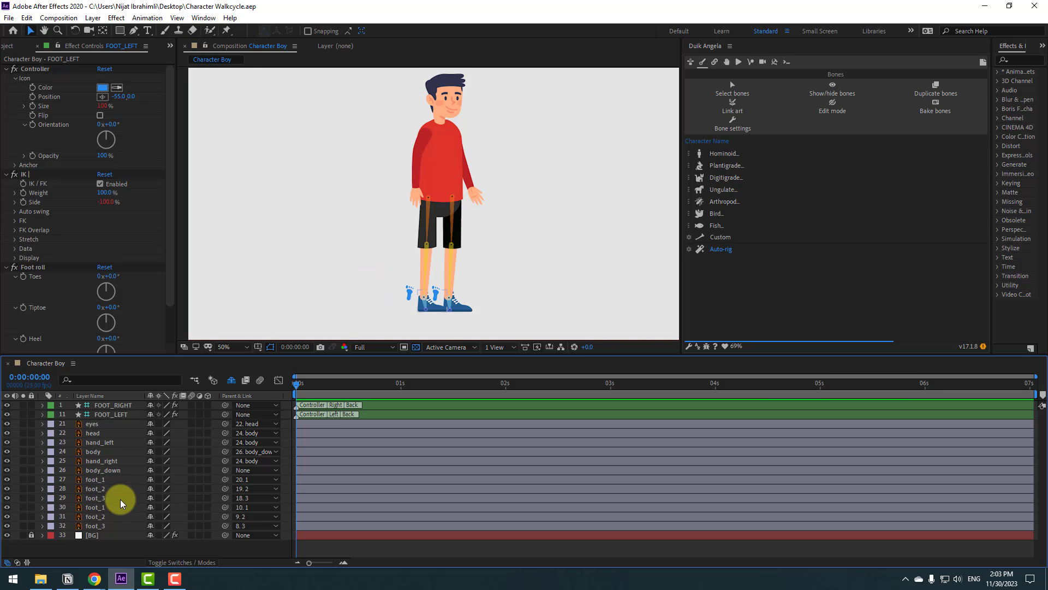
click(110, 470)
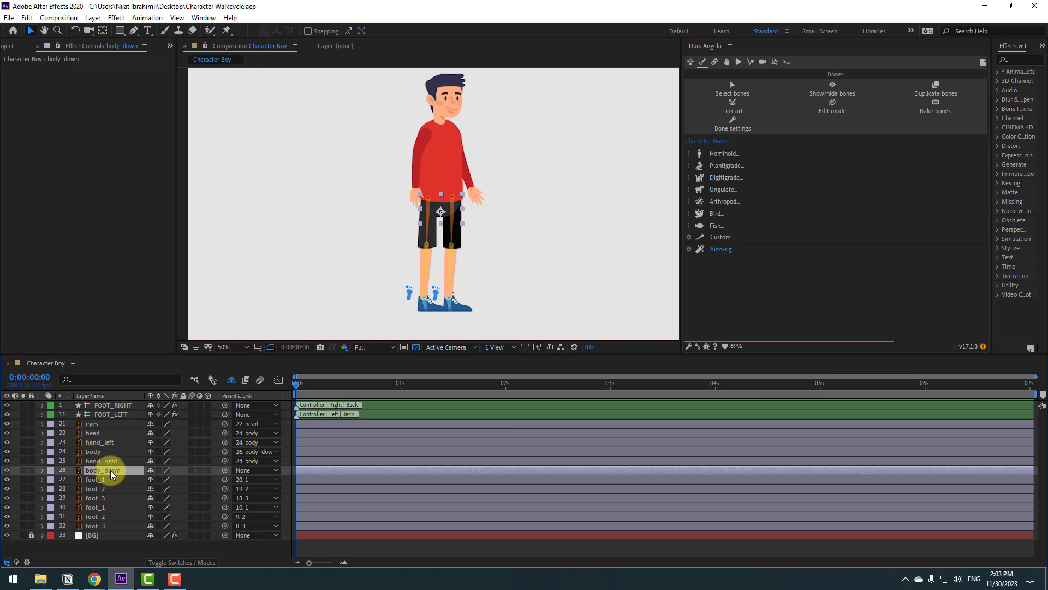
key(p)
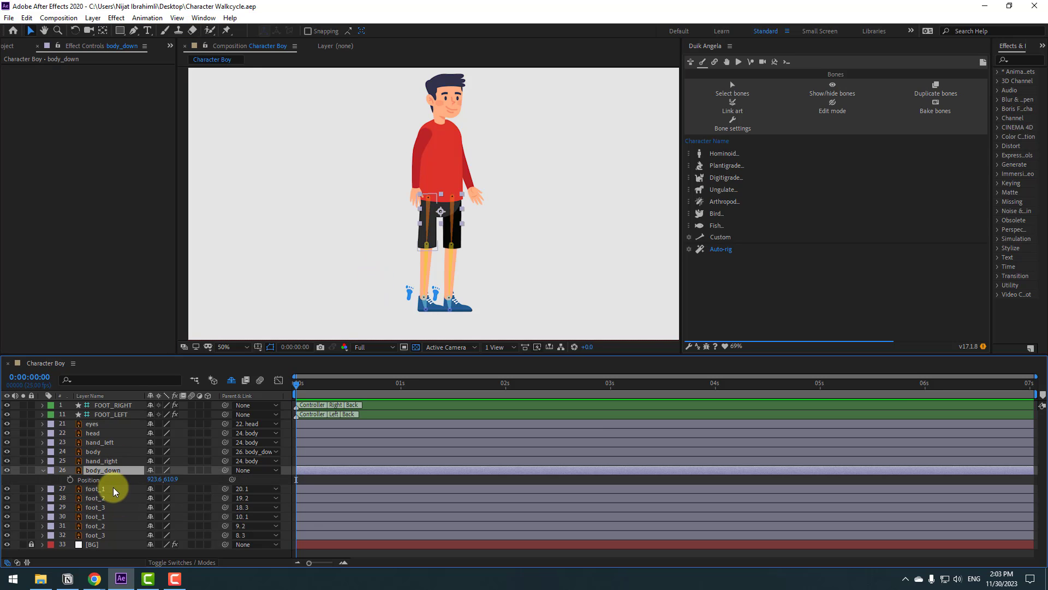
click(70, 480)
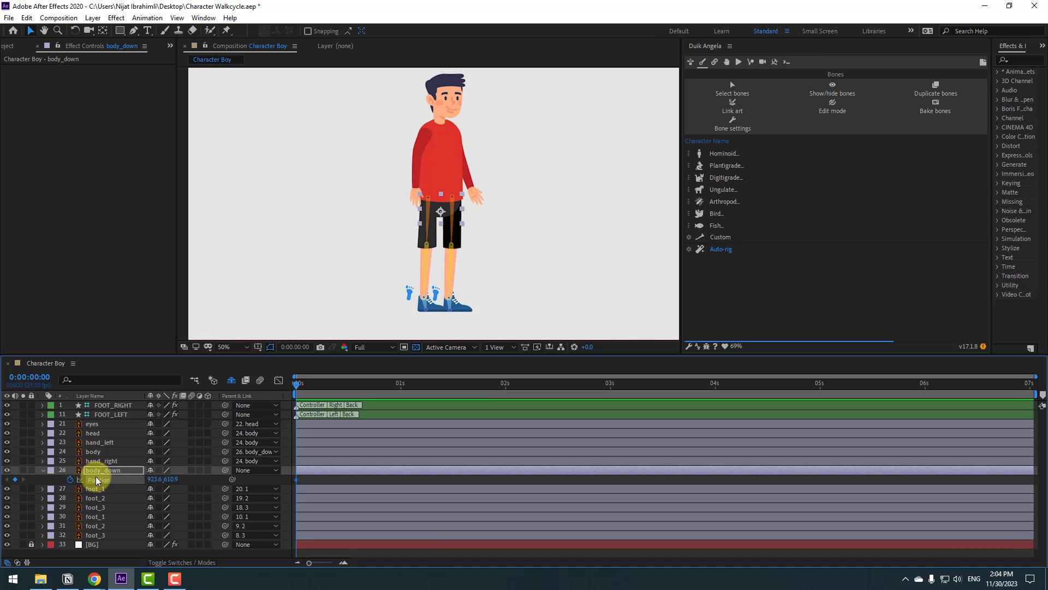
Step: Go to frame 6 and lower body_down to a Position of 923.6, 616.9
click(297, 347)
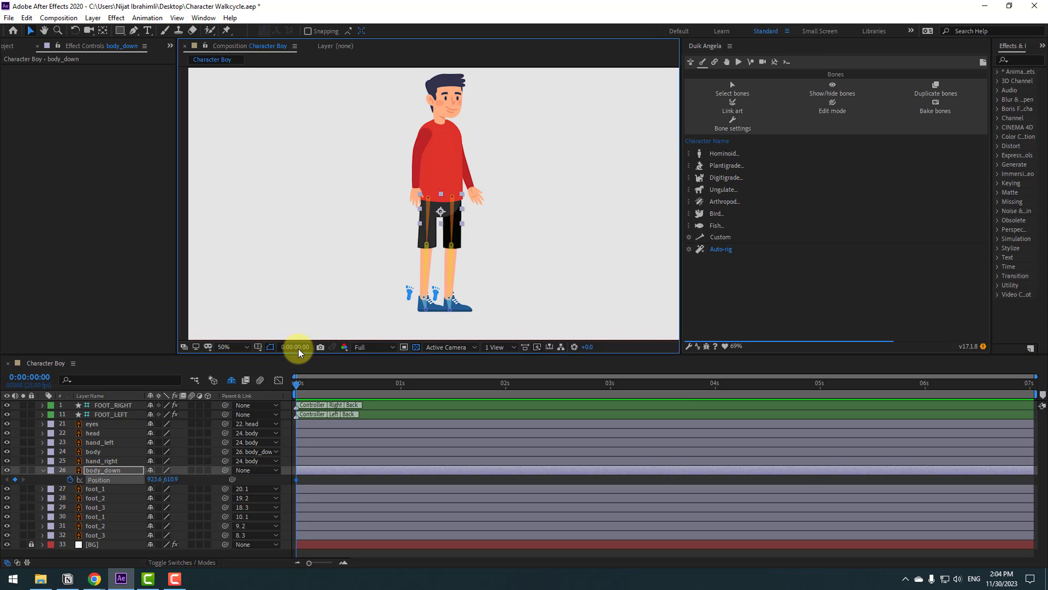
text(+)
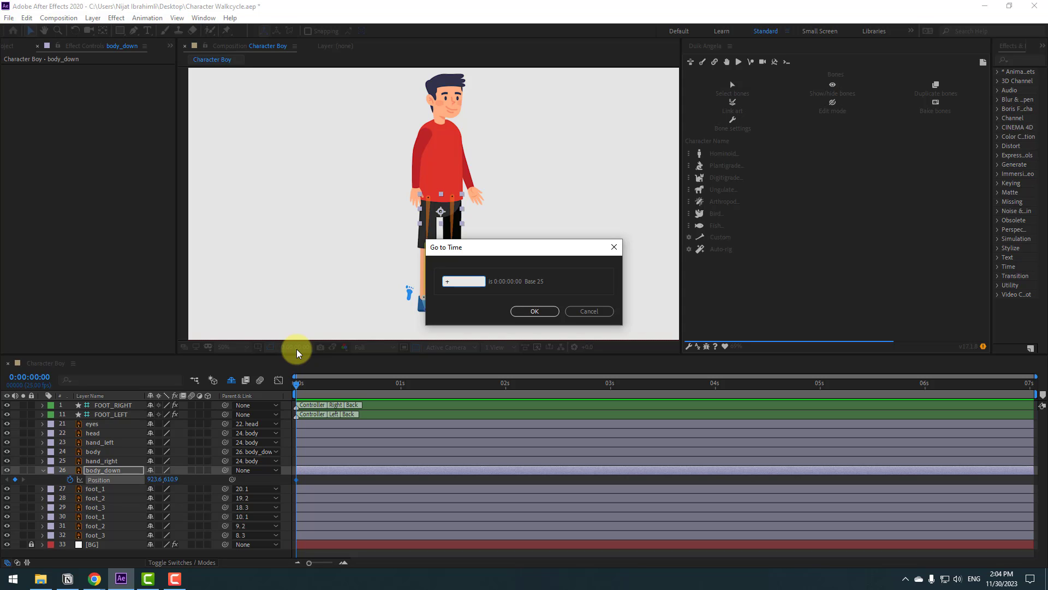
click(538, 310)
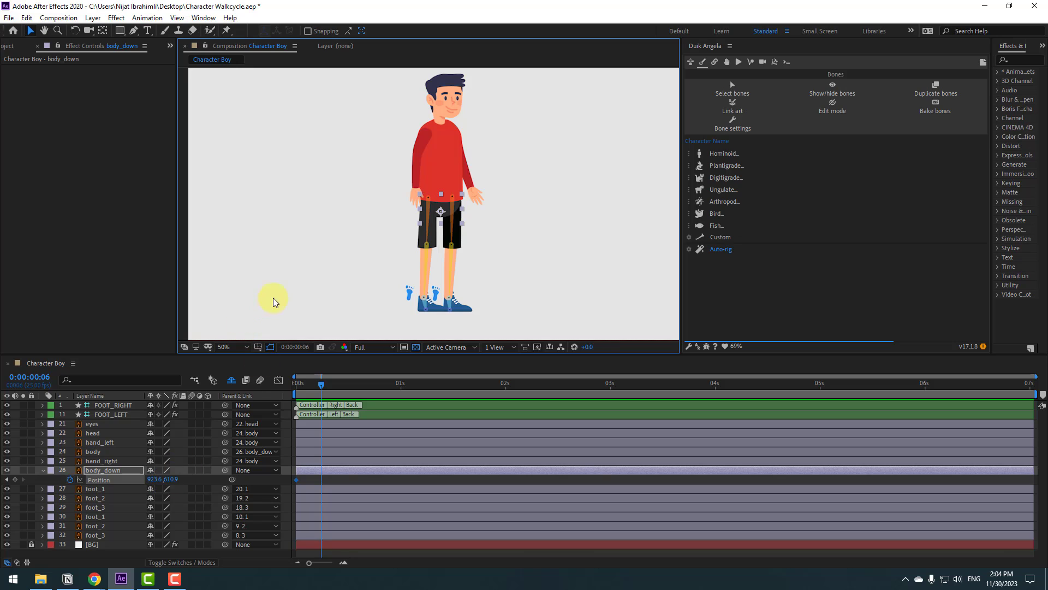
drag(172, 479, 175, 479)
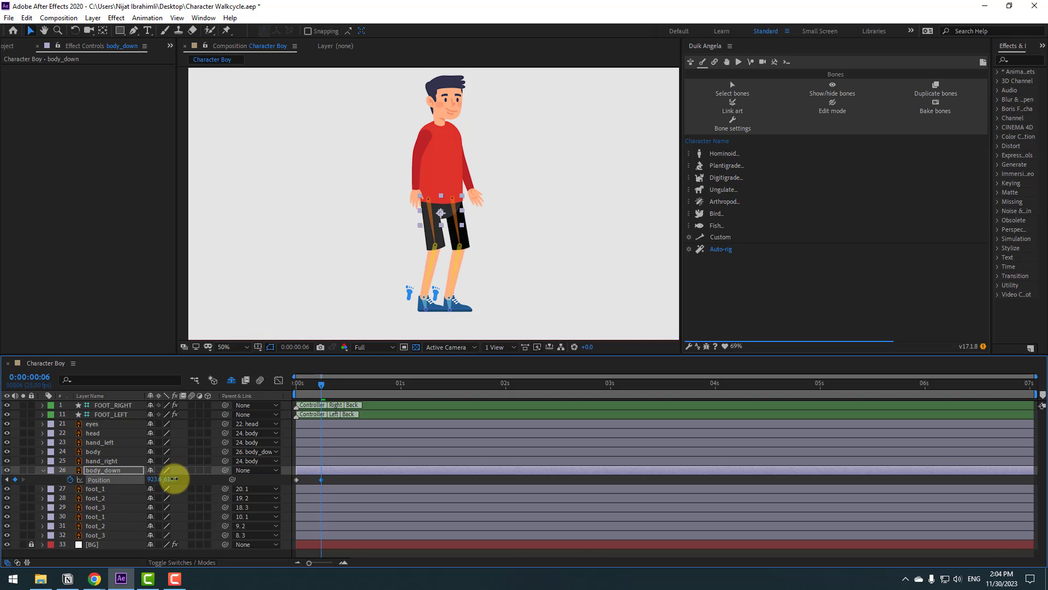
Step: Copy body_down's first Position keyframe to frame 12
mouse_move(316, 388)
mouse_down()
mouse_move(260, 395)
mouse_move(320, 396)
mouse_up()
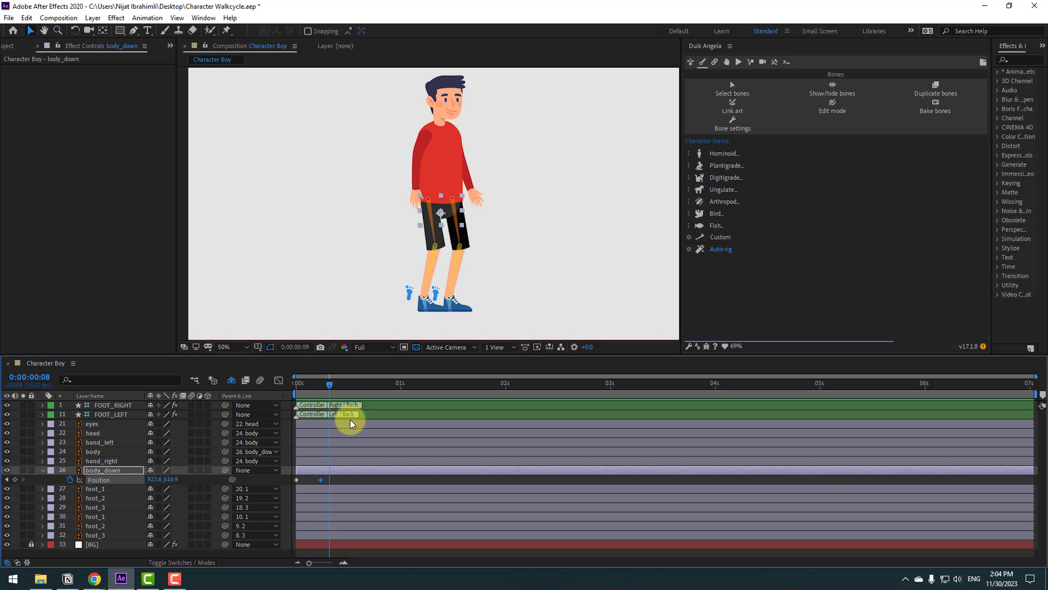
click(297, 479)
key(ctrl+v)
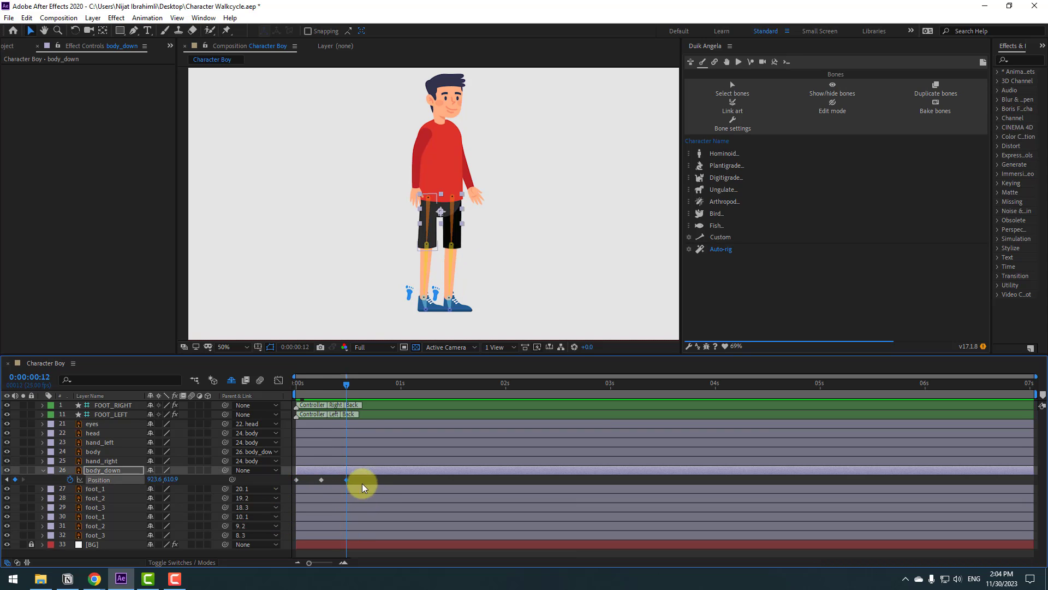
Step: Apply Easy Ease to all three Position keyframes of body_down
drag(357, 479, 297, 482)
right_click(296, 481)
mouse_move(324, 474)
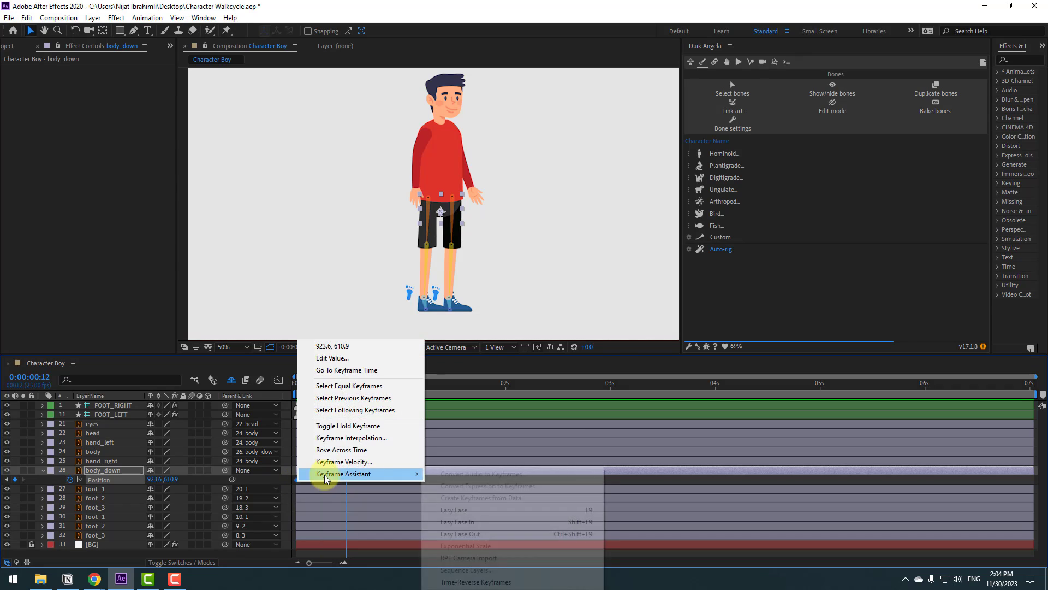
click(464, 511)
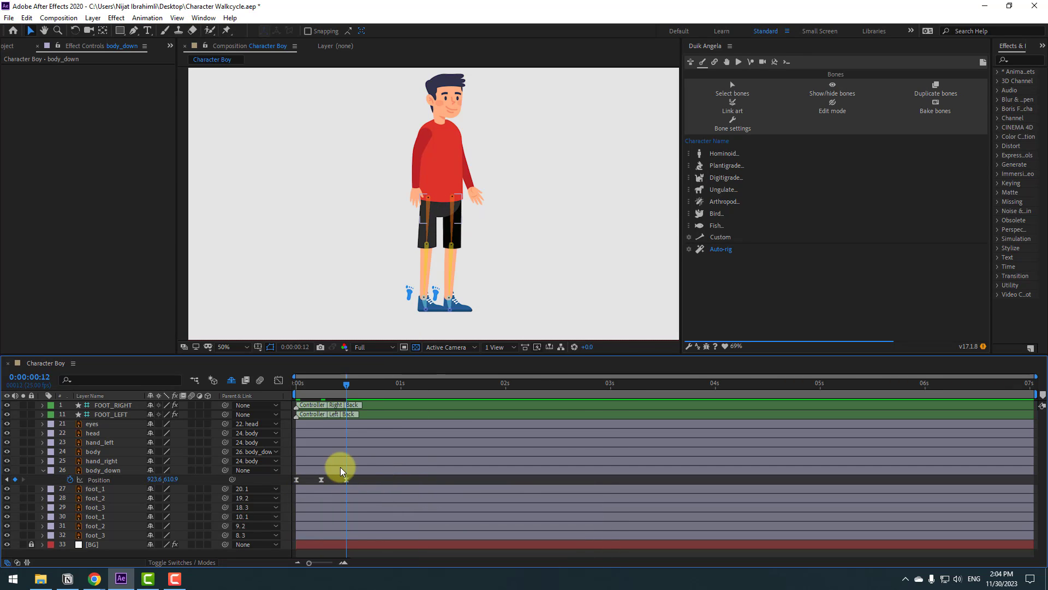
Step: Loop body_down's Position with the expression loopOutDuration(type = "cycle", duration = 0) and preview the motion
alt+click(70, 482)
click(187, 488)
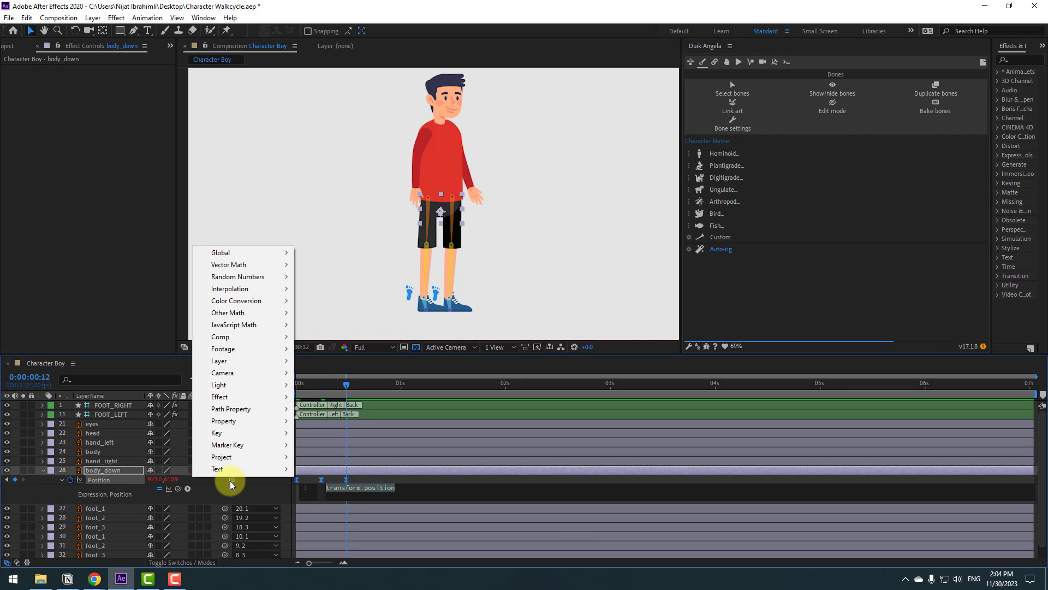
mouse_move(280, 420)
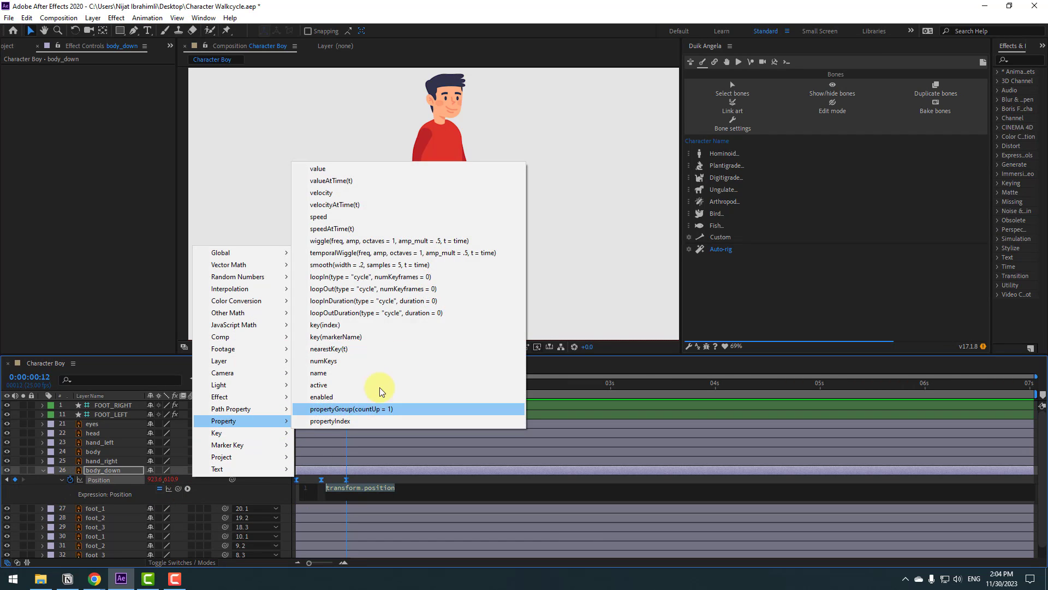
click(442, 312)
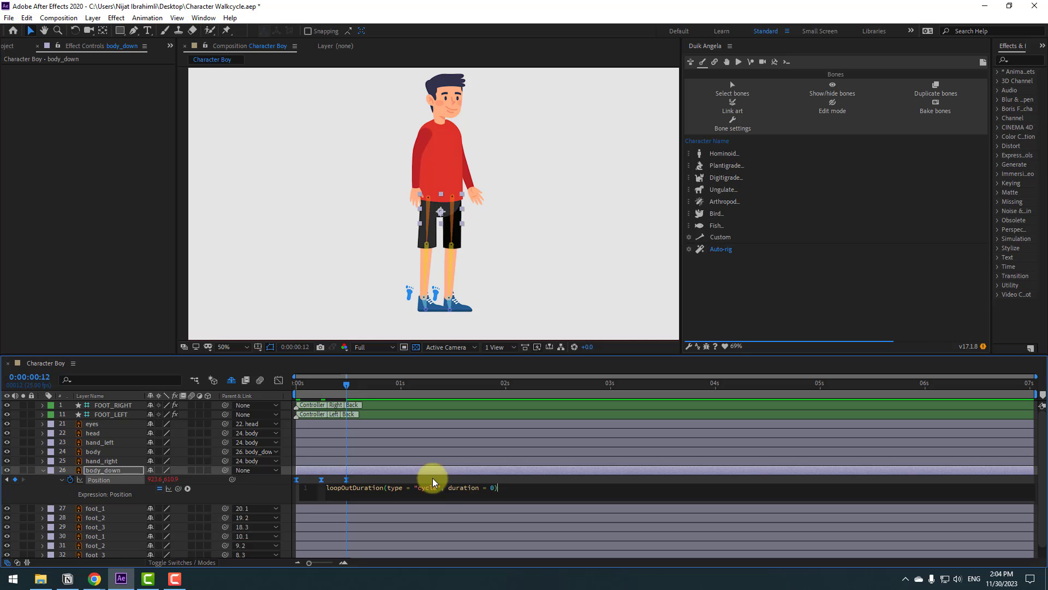
click(522, 477)
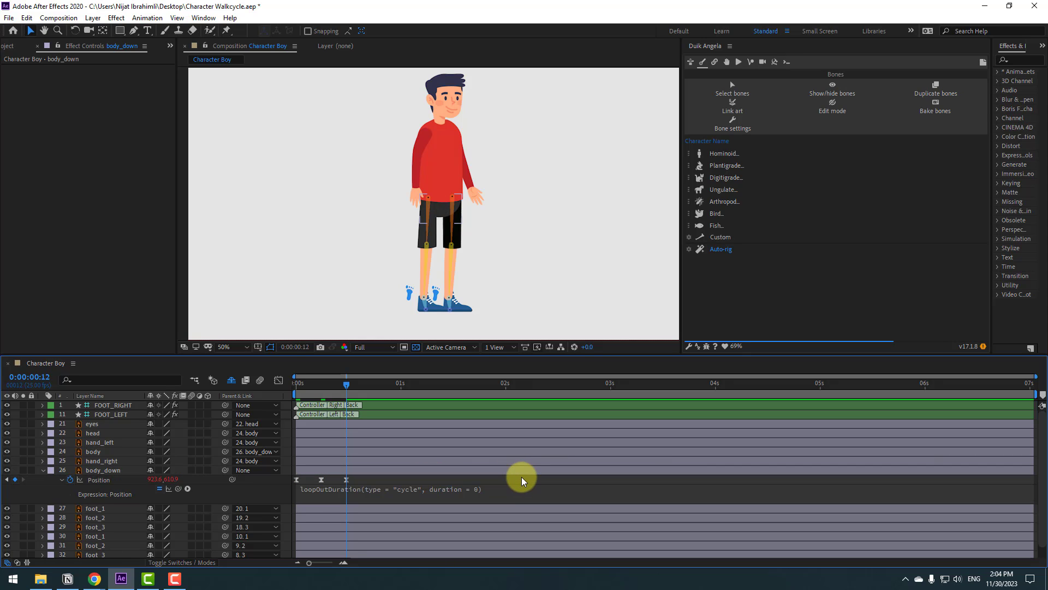
key(space)
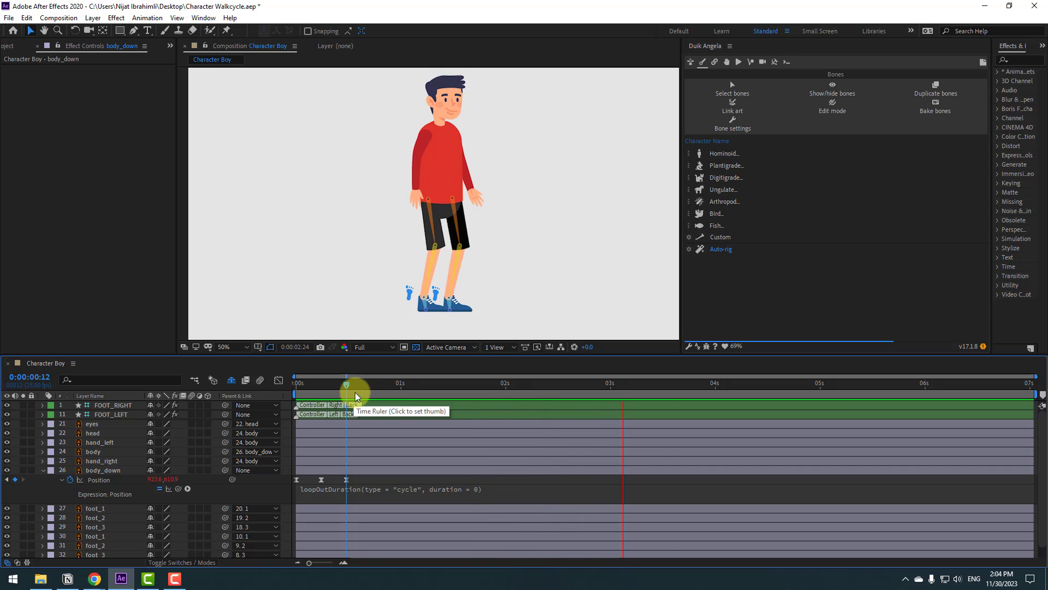
Step: Collapse body_down and add Position keyframes to FOOT_RIGHT and FOOT_LEFT at 0:00:00:00
drag(363, 385, 197, 409)
click(43, 475)
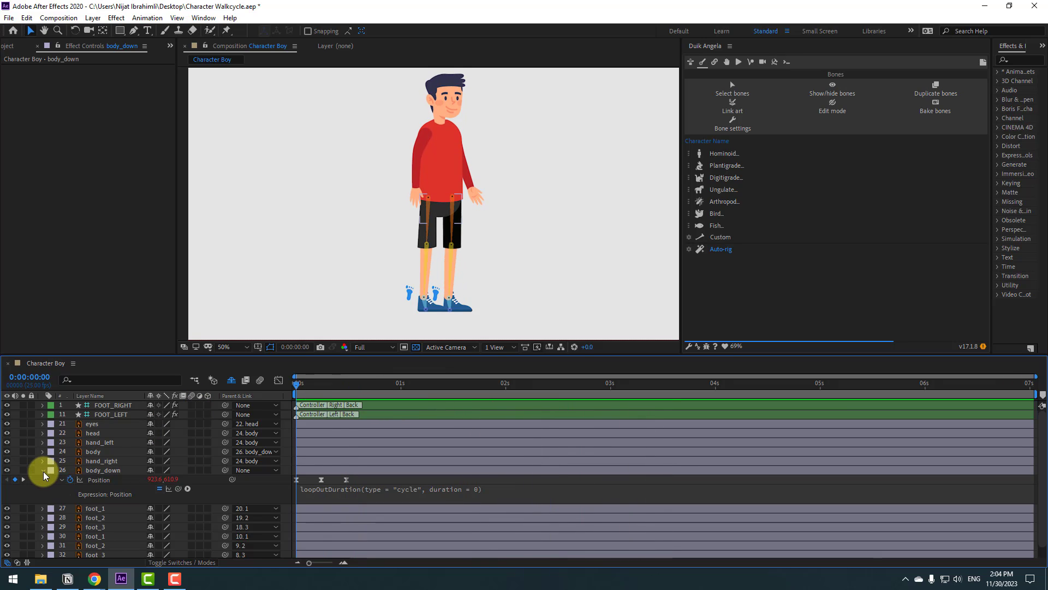
click(43, 470)
click(127, 414)
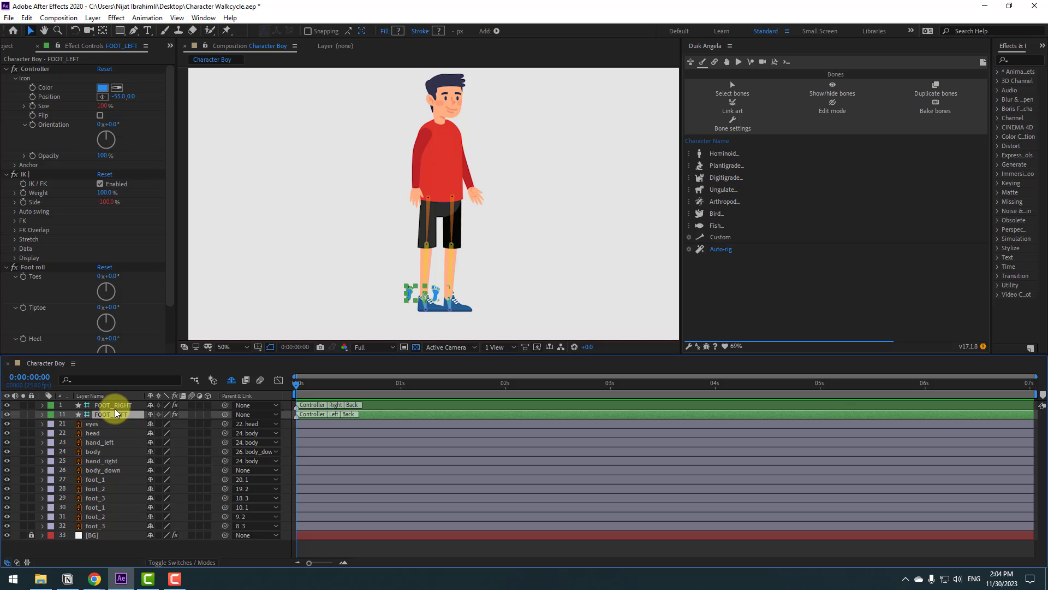
ctrl+click(115, 405)
key(p)
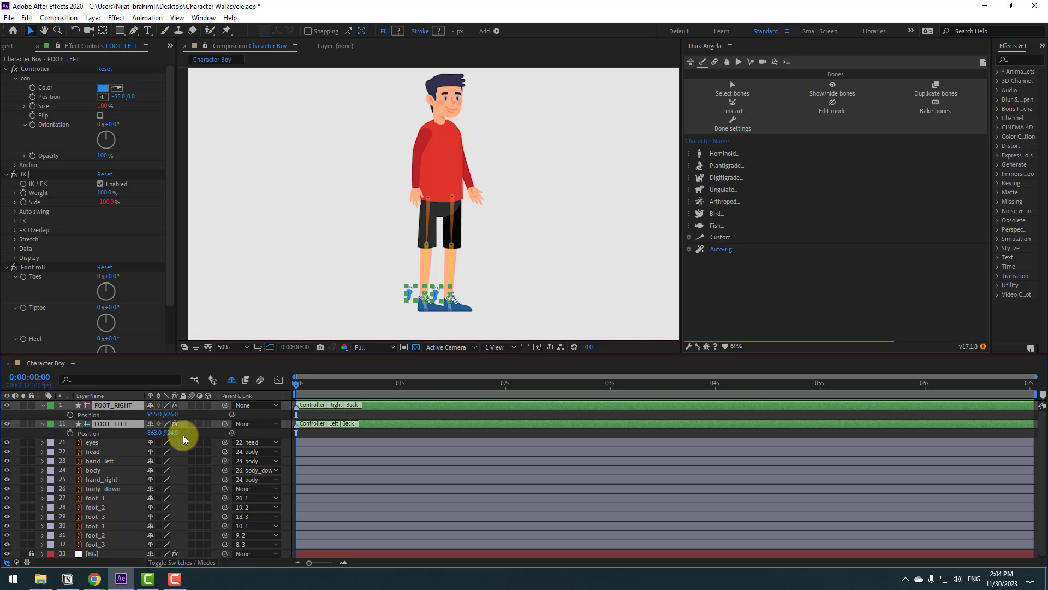
click(70, 414)
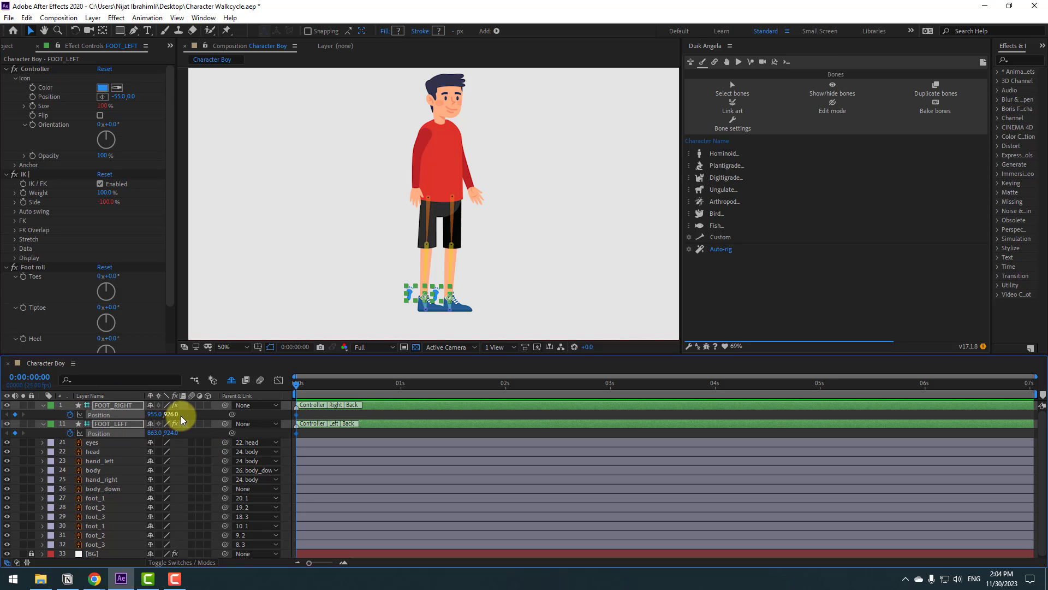
Step: Spread the feet at frame 0 by moving FOOT_LEFT to X Position 813 and FOOT_RIGHT to X Position 1026
click(109, 425)
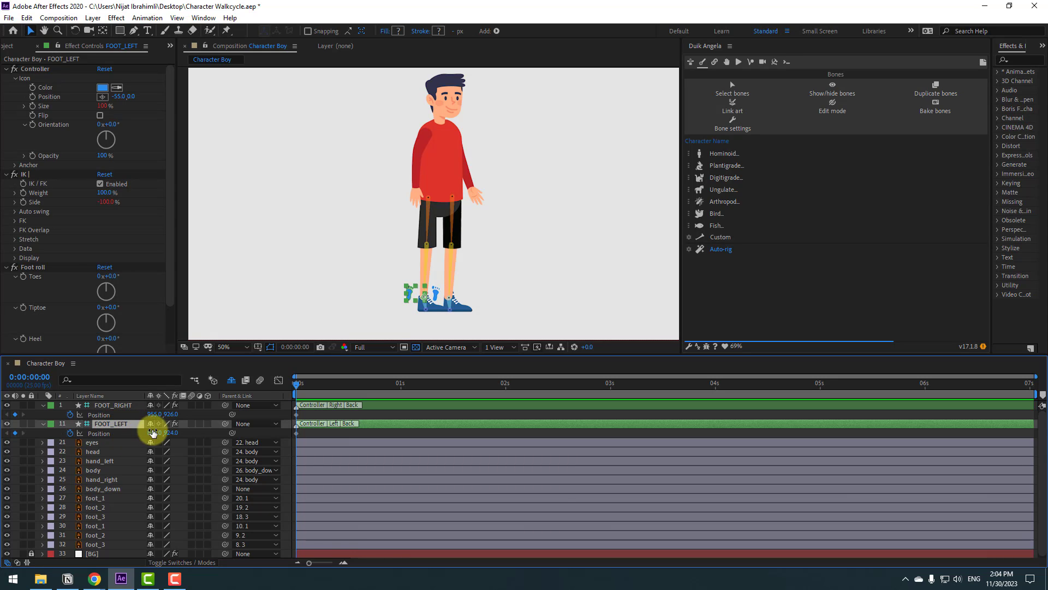
drag(153, 432, 194, 417)
click(115, 409)
click(340, 415)
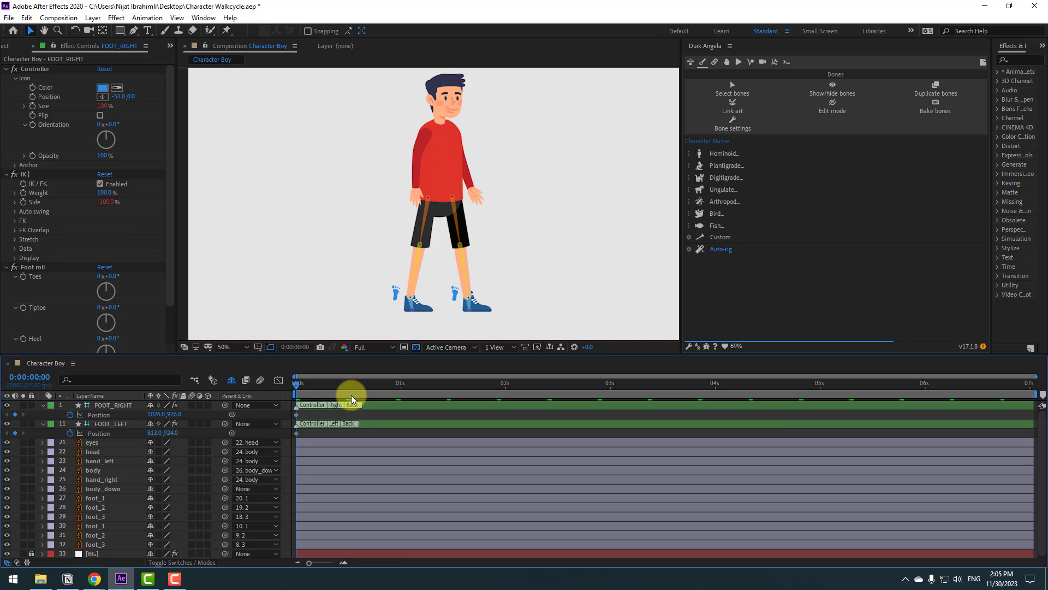
Step: Add Position keyframes holding the current values to FOOT_RIGHT and FOOT_LEFT at frame 10
key(shift+Page_Down)
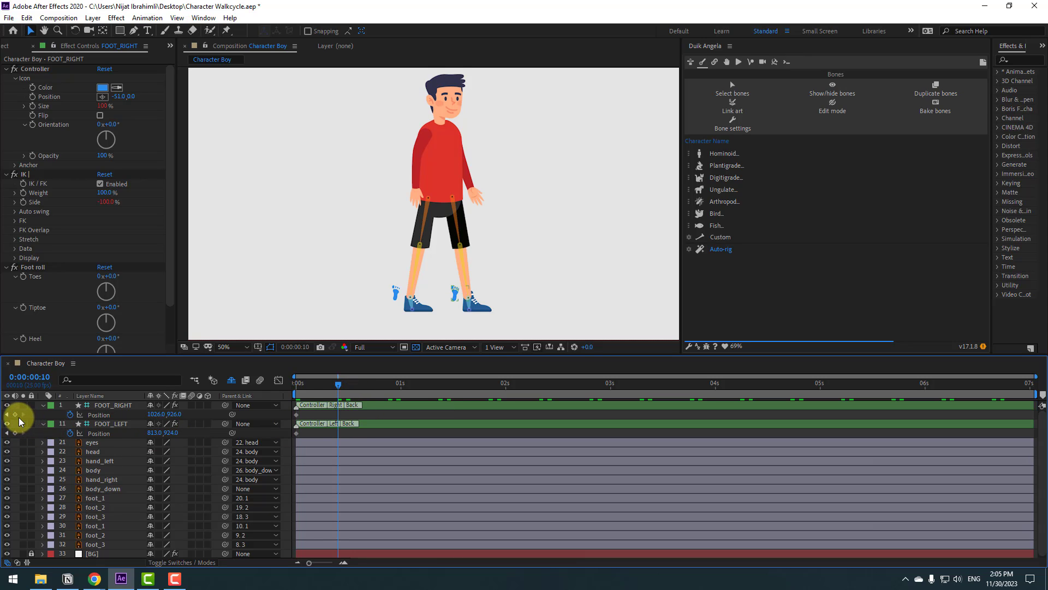
click(15, 414)
click(15, 433)
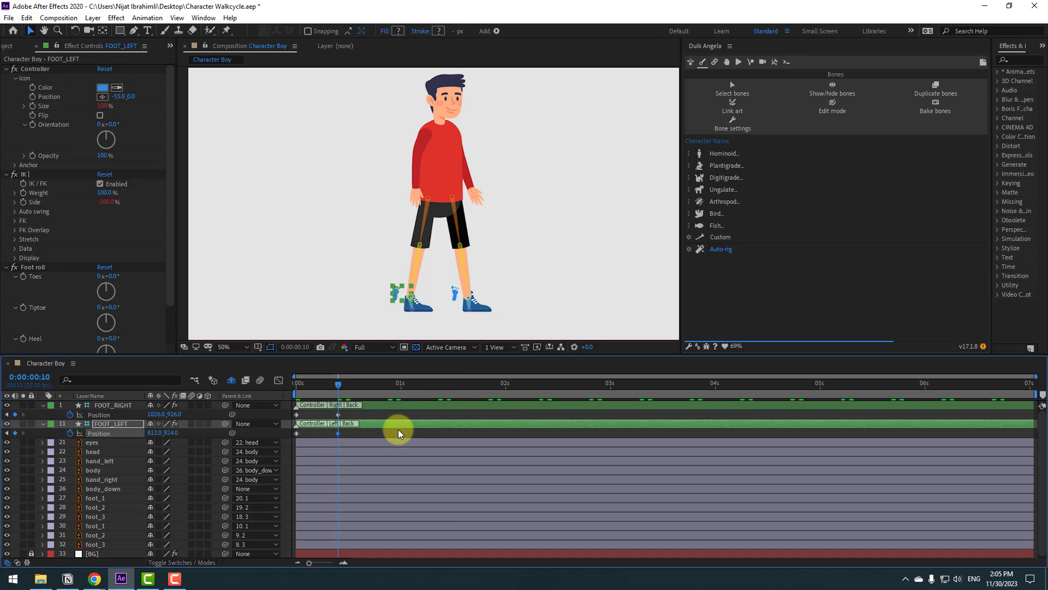
Step: Copy the first Position keyframes of FOOT_RIGHT and FOOT_LEFT to frame 20
key(shift+Page_Down)
click(298, 415)
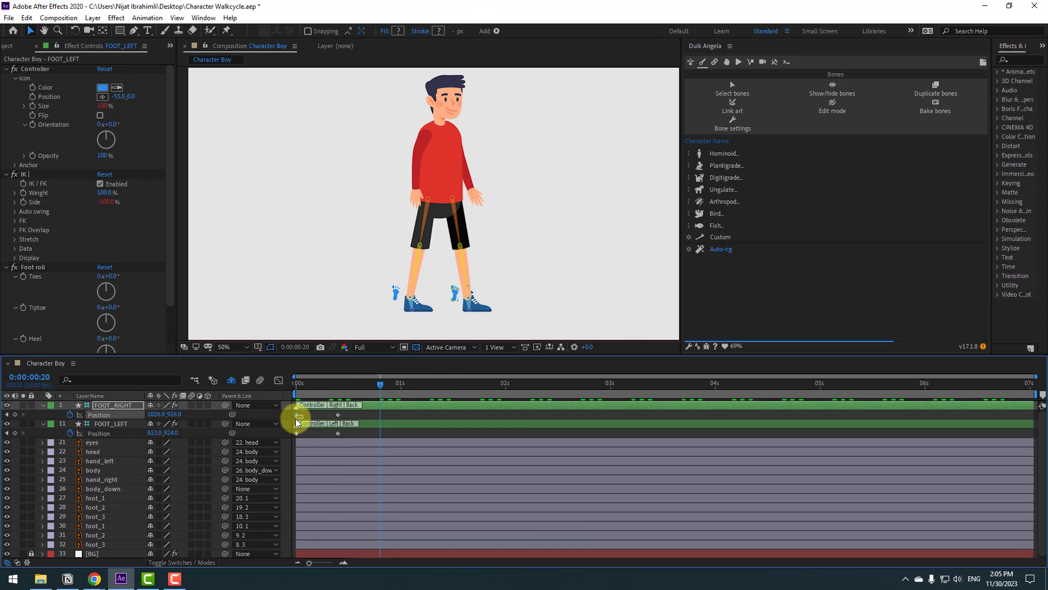
key(ctrl+c)
key(ctrl+v)
click(311, 434)
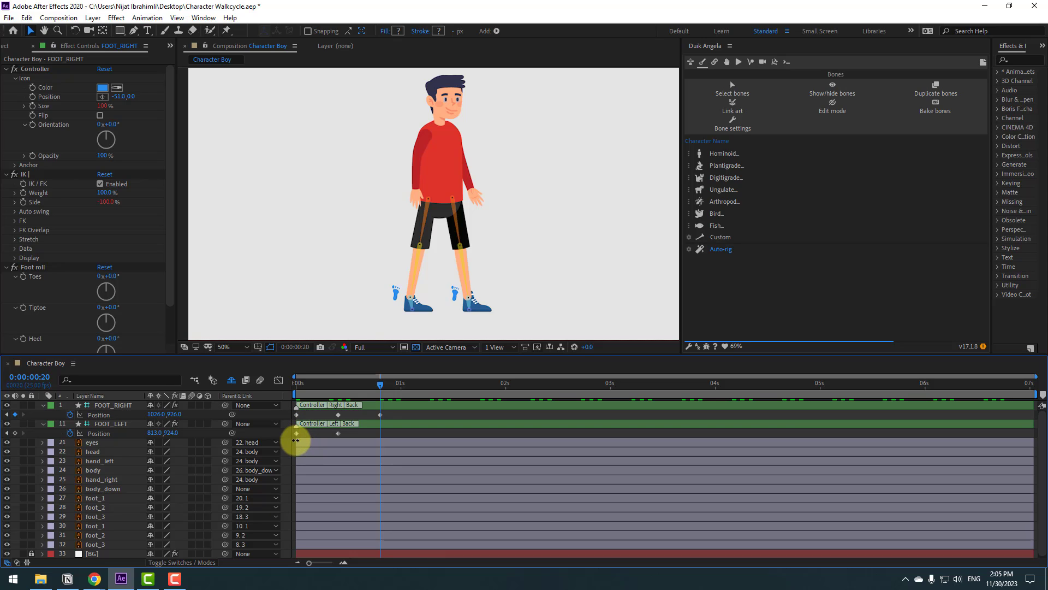
click(297, 433)
key(ctrl+c)
key(ctrl+v)
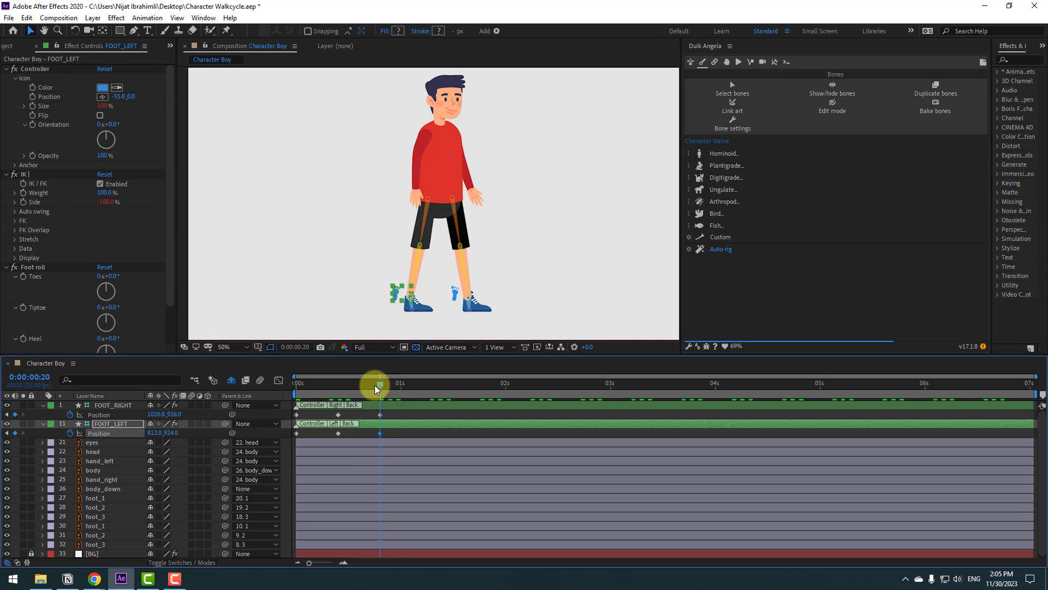
Step: Set FOOT_LEFT's X Position at frame 10 to 1026, matching FOOT_RIGHT's starting X value
drag(377, 385, 338, 402)
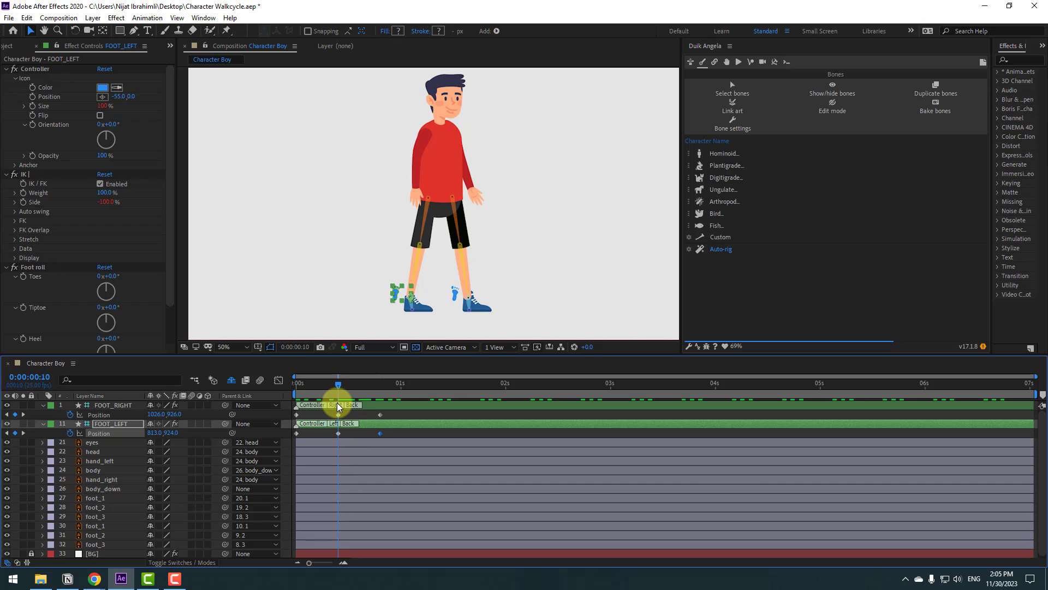
click(349, 416)
scroll(413, 260, up, 4)
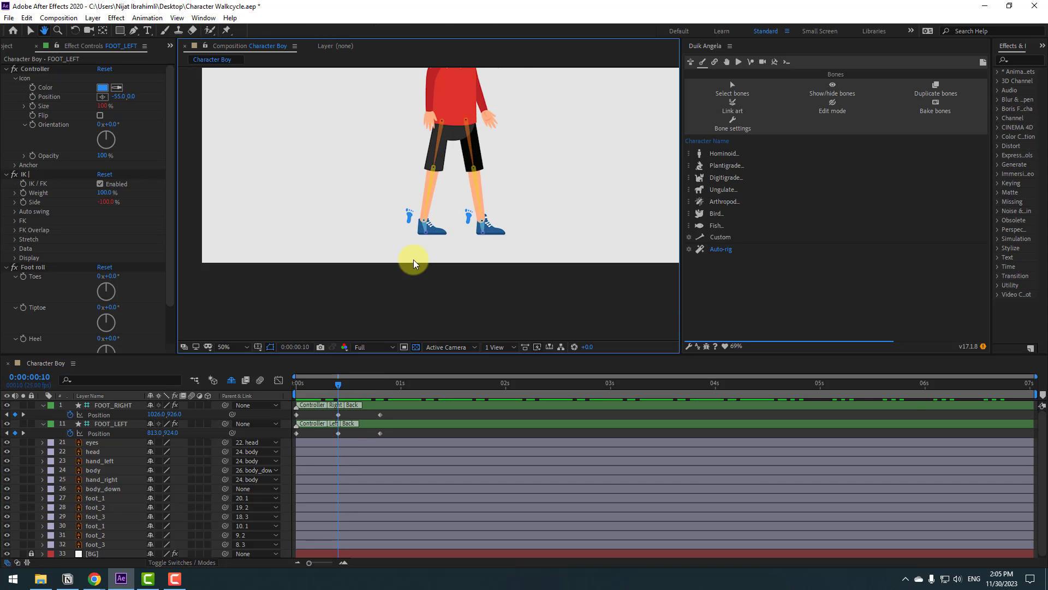
click(355, 245)
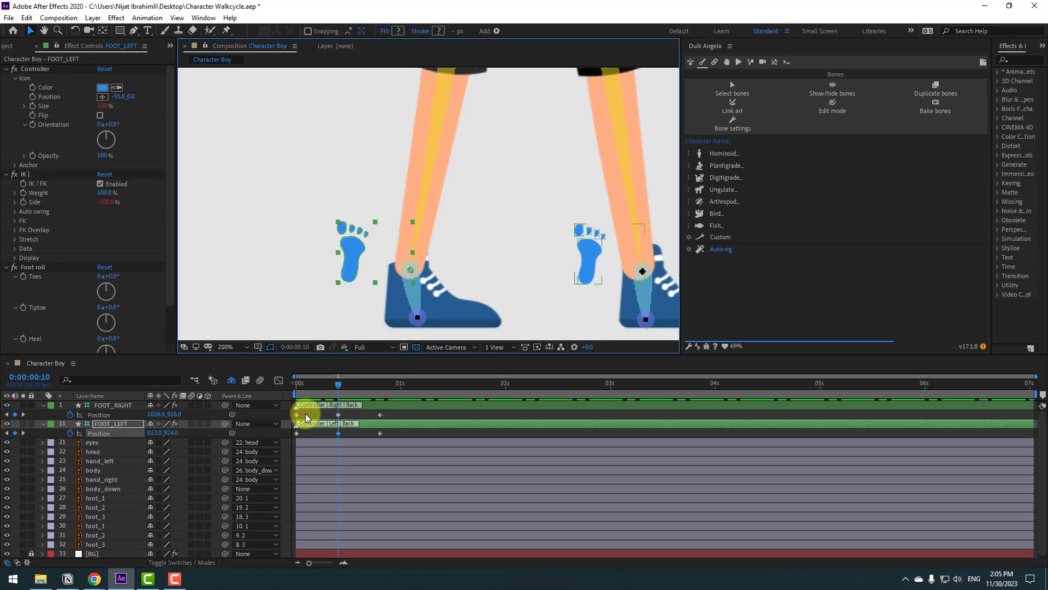
drag(327, 385, 295, 383)
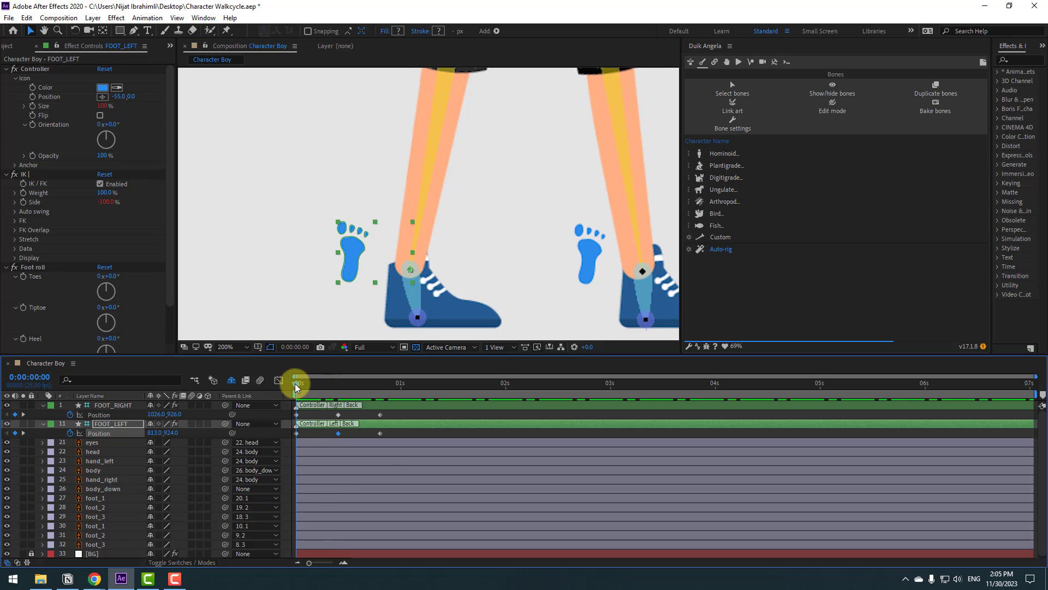
click(588, 265)
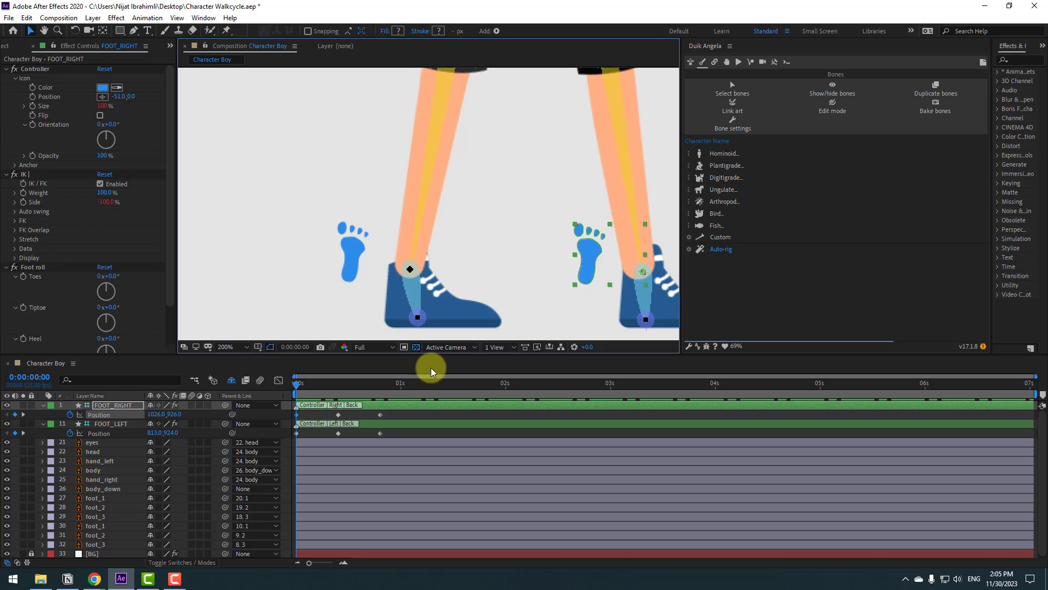
click(158, 414)
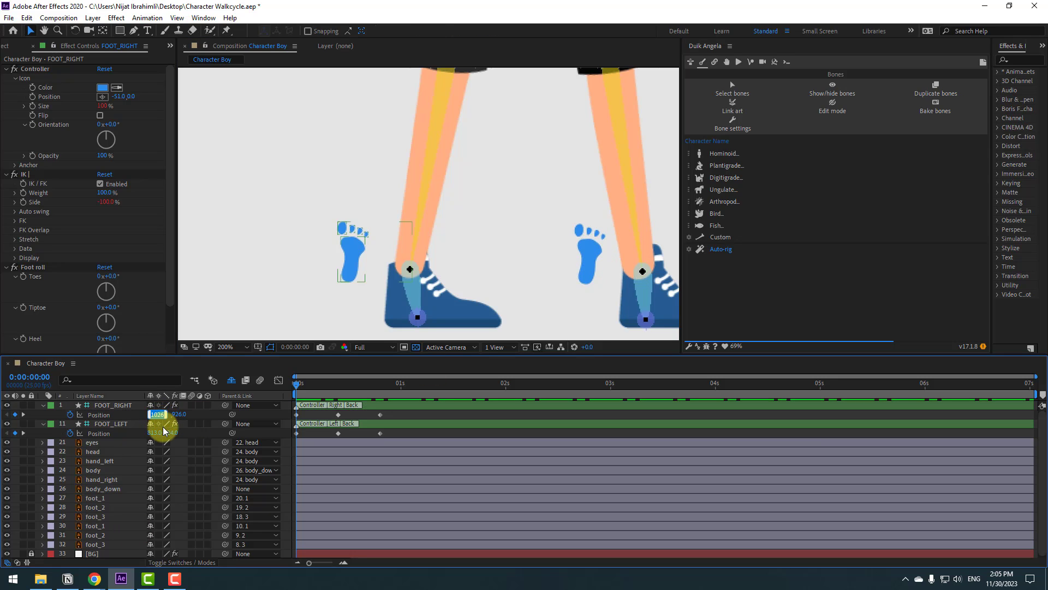
drag(306, 384, 338, 385)
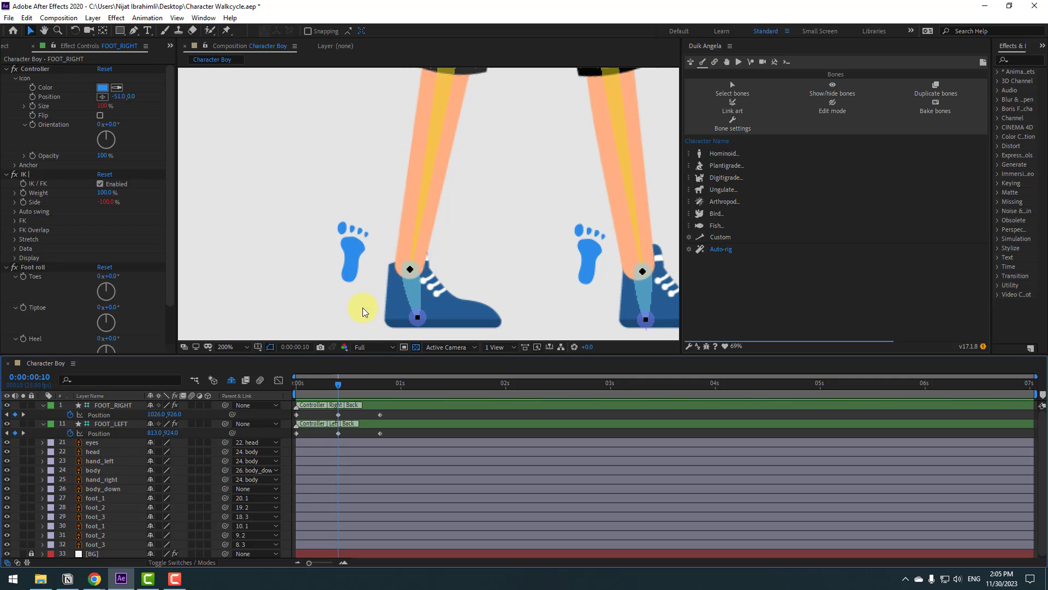
click(356, 263)
click(155, 433)
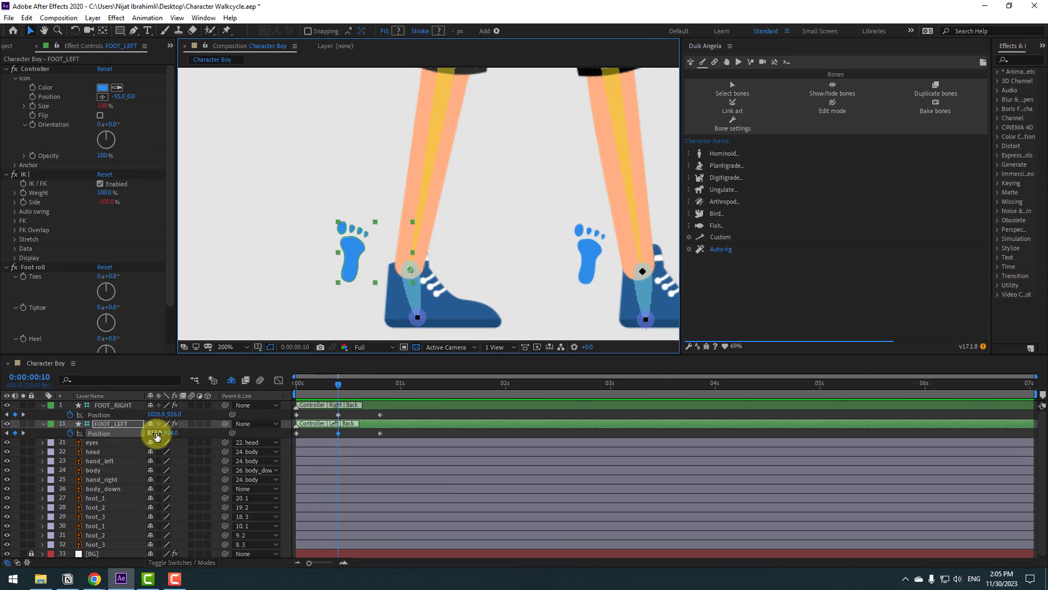
text(1026)
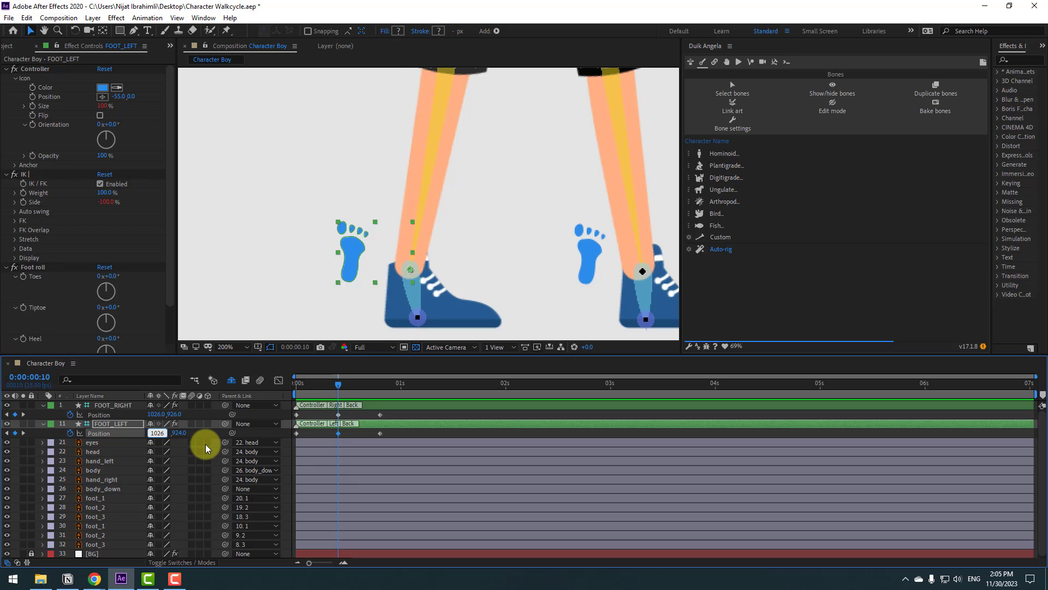
key(Return)
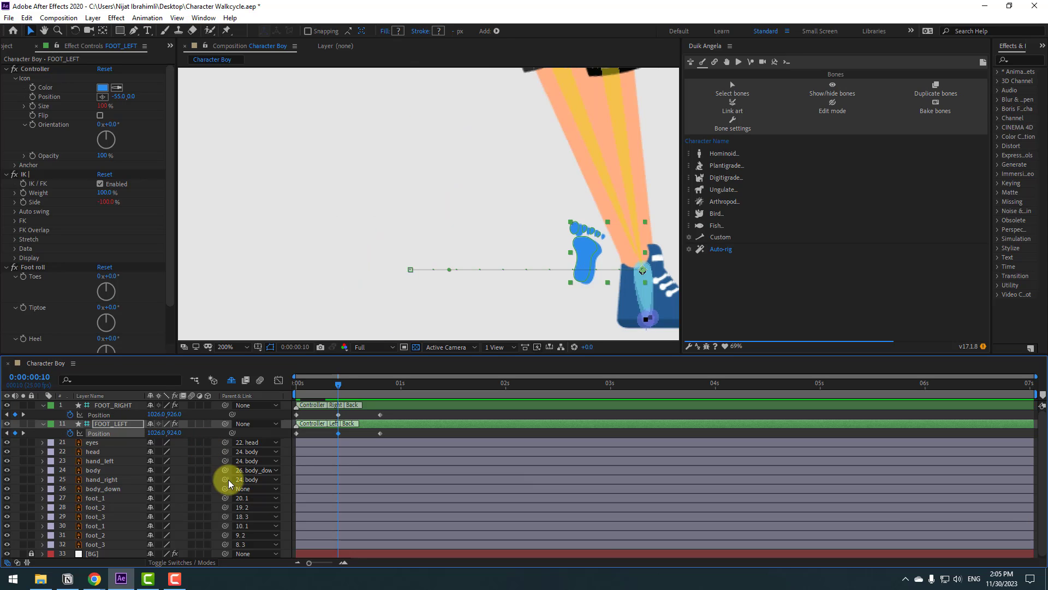
Step: Set FOOT_RIGHT's X Position at frame 10 to 813, matching FOOT_LEFT's starting X value
drag(328, 386, 293, 388)
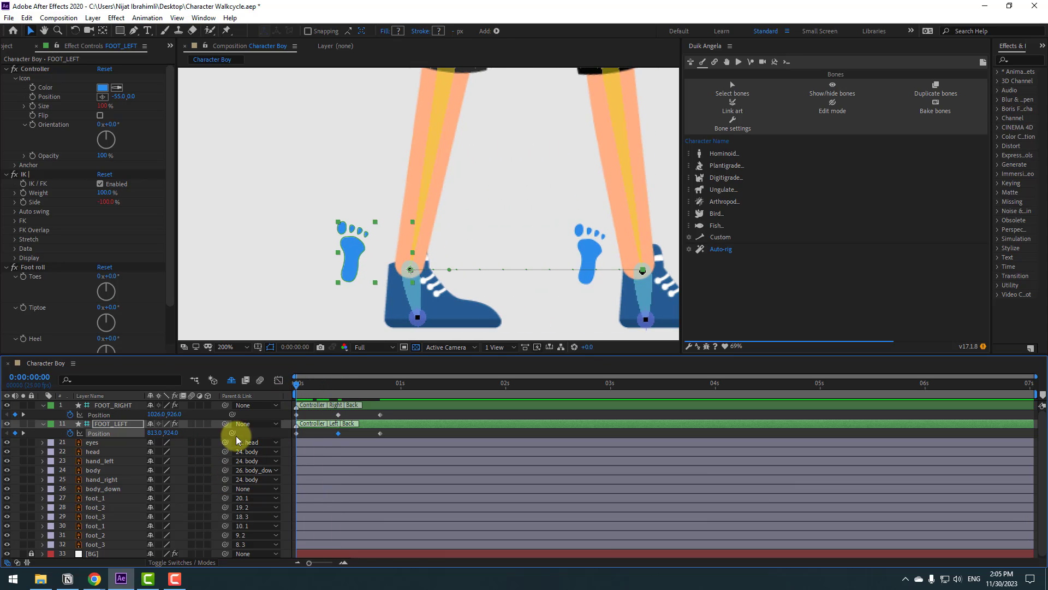
click(164, 433)
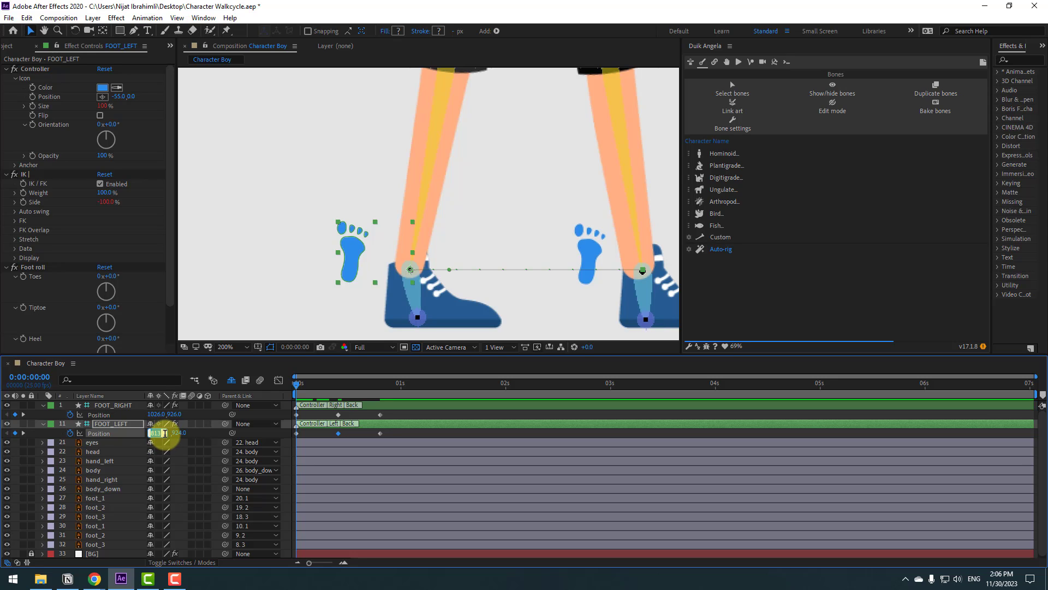
click(356, 416)
click(588, 254)
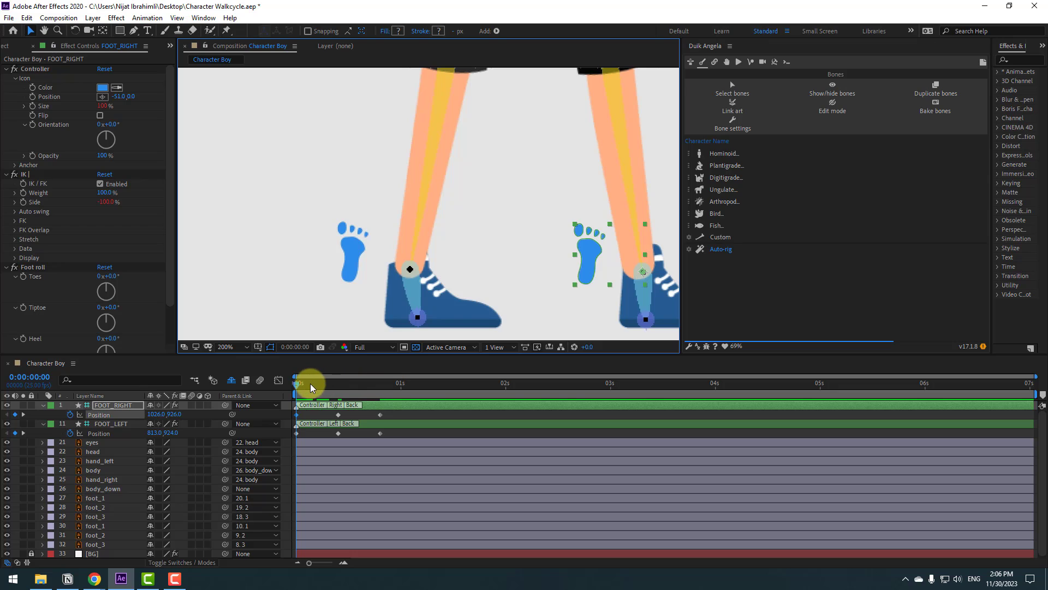
drag(304, 383, 381, 383)
click(336, 391)
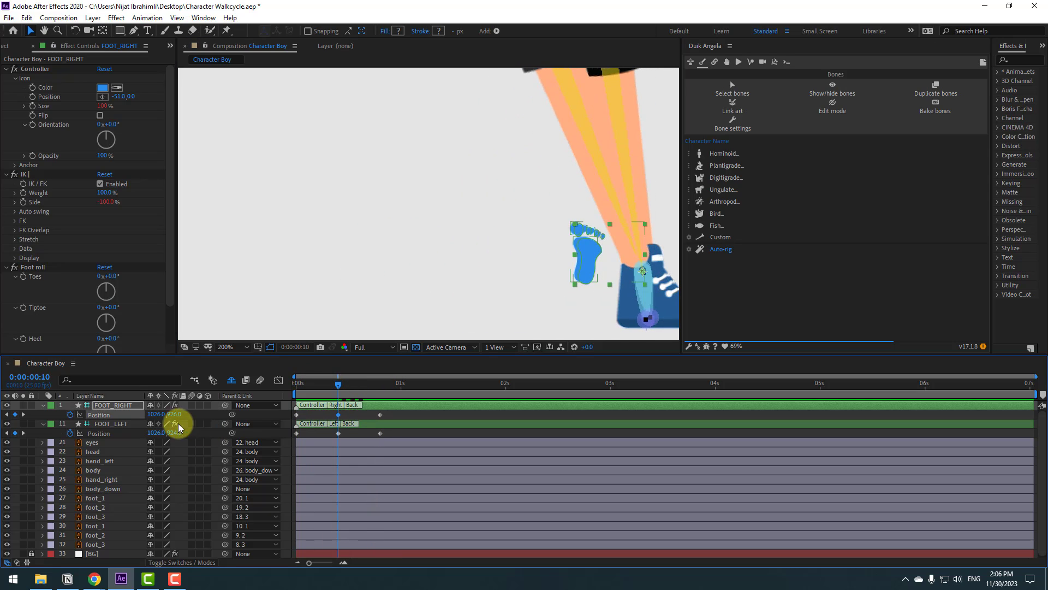
click(157, 415)
text(813)
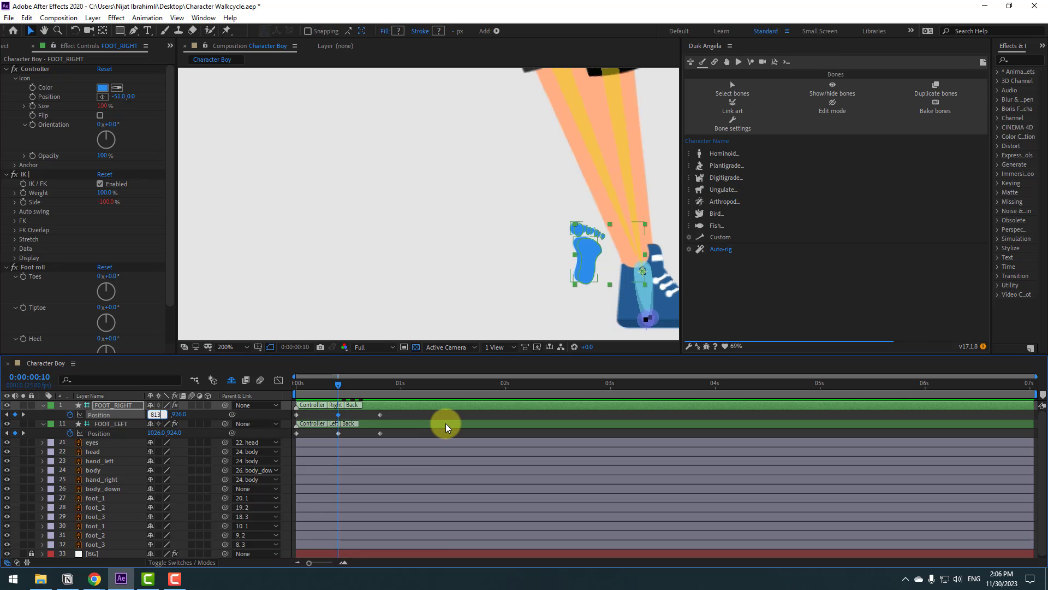
key(Return)
Step: Preview the animation to check how the legs swap positions
scroll(472, 213, down, 2)
key(space)
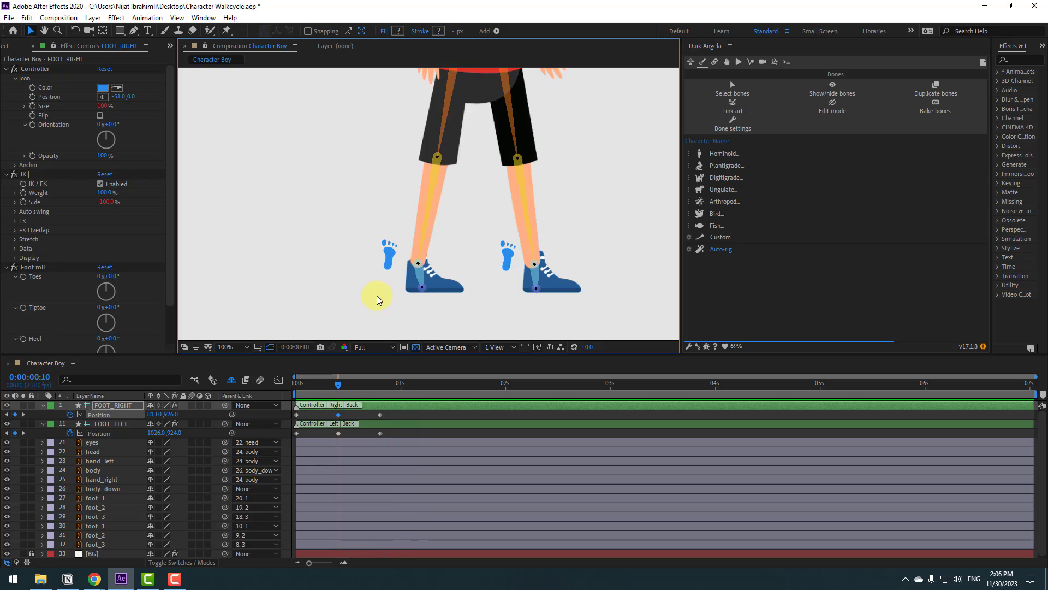
scroll(377, 296, down, 4)
scroll(378, 296, up, 2)
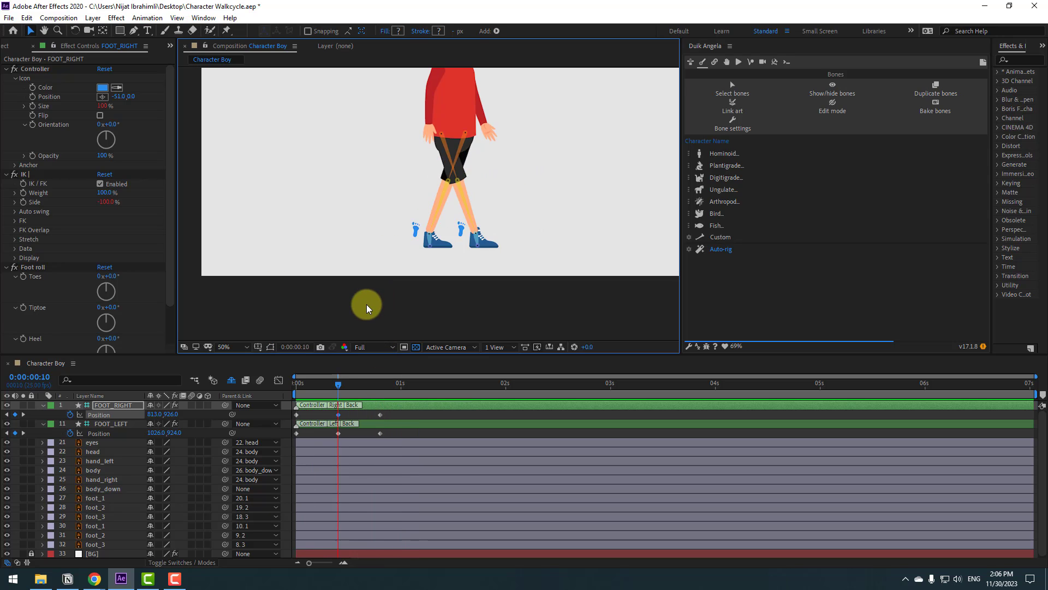
scroll(366, 303, up, 2)
key(space)
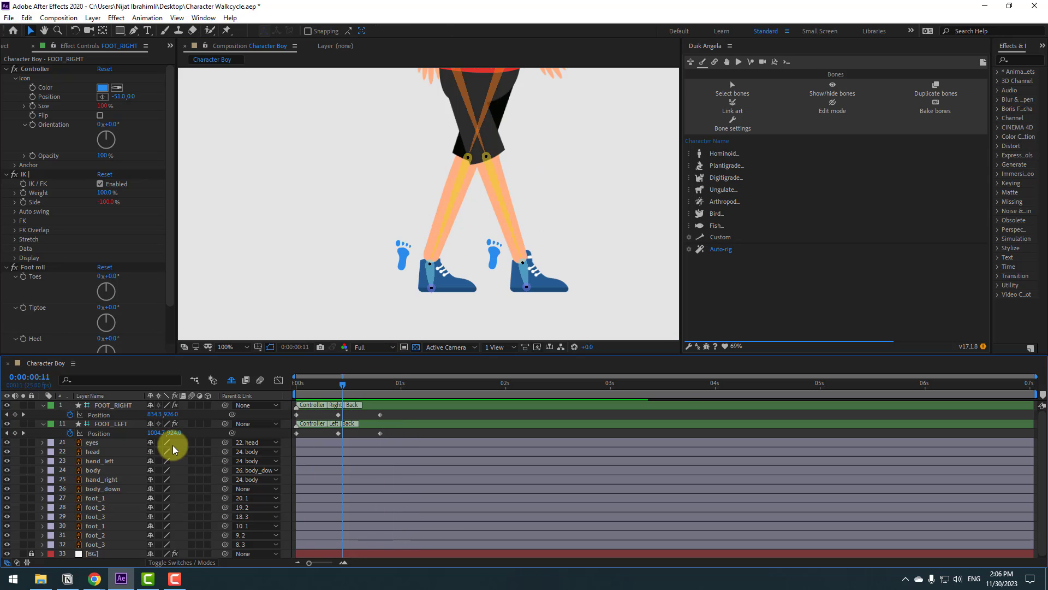
Step: Raise the FOOT_LEFT controller at frame 5 to a Y Position of 880 and preview the leg motion
click(113, 425)
drag(361, 381, 316, 382)
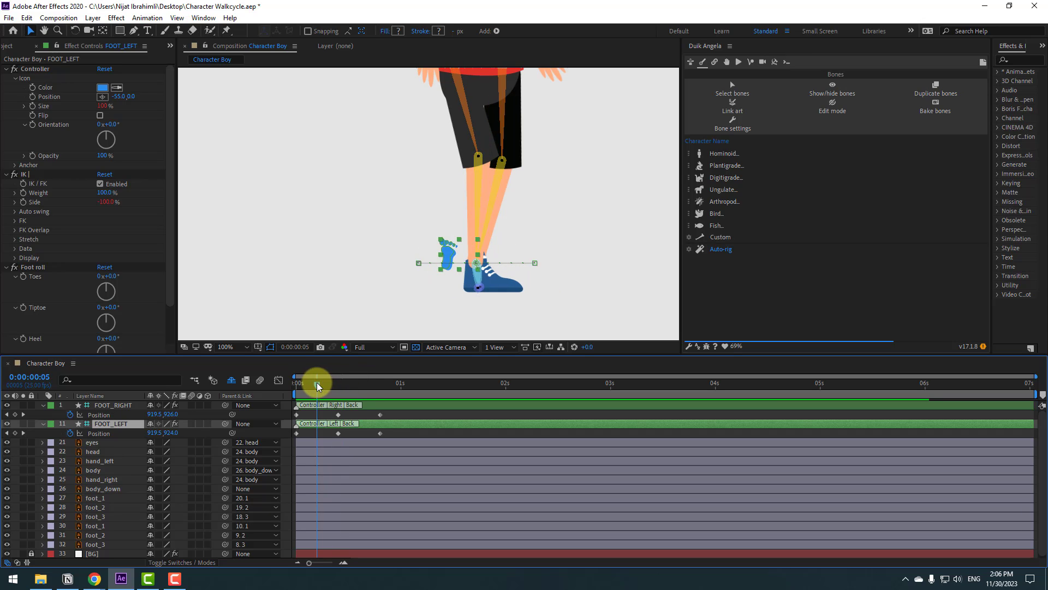
drag(165, 433, 151, 434)
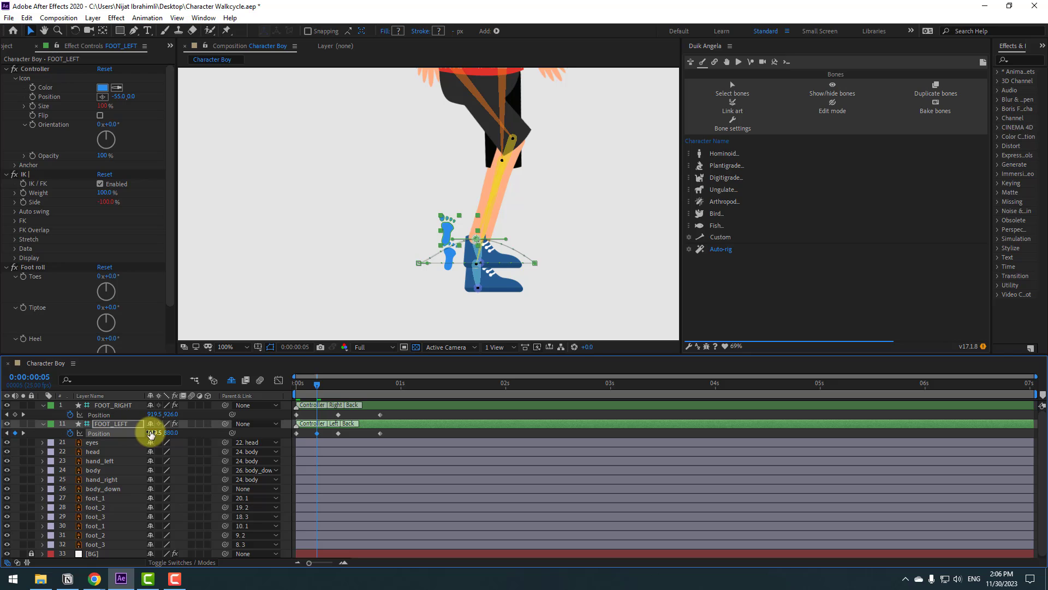
key(space)
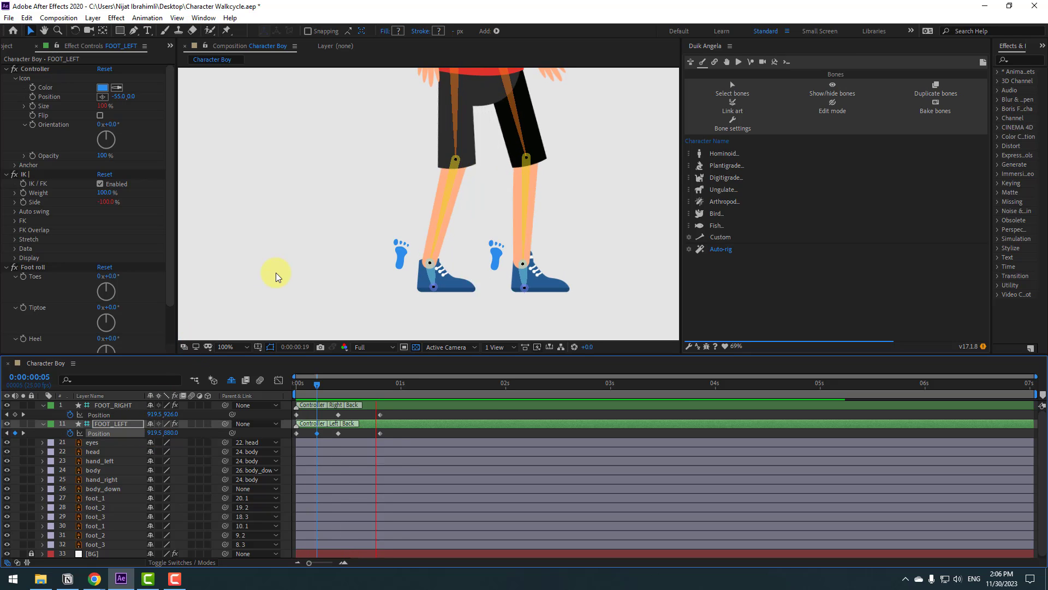
key(space)
Step: Raise the FOOT_RIGHT controller at frame 15 to a Y Position of 869 and preview both legs' motion
mouse_move(365, 381)
mouse_down()
mouse_move(345, 381)
mouse_move(359, 381)
mouse_up()
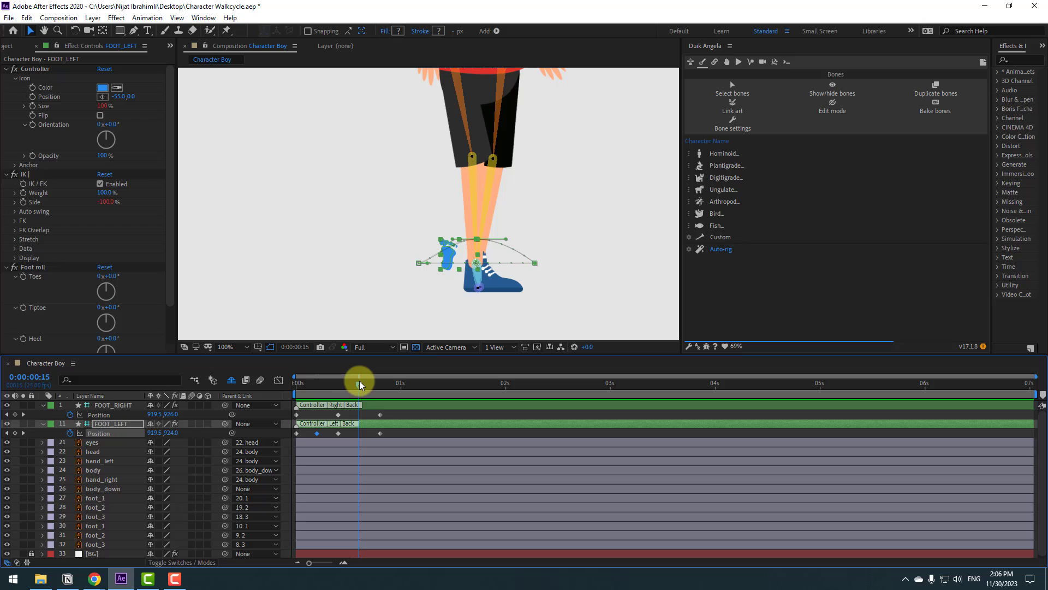
click(385, 403)
drag(171, 414, 137, 415)
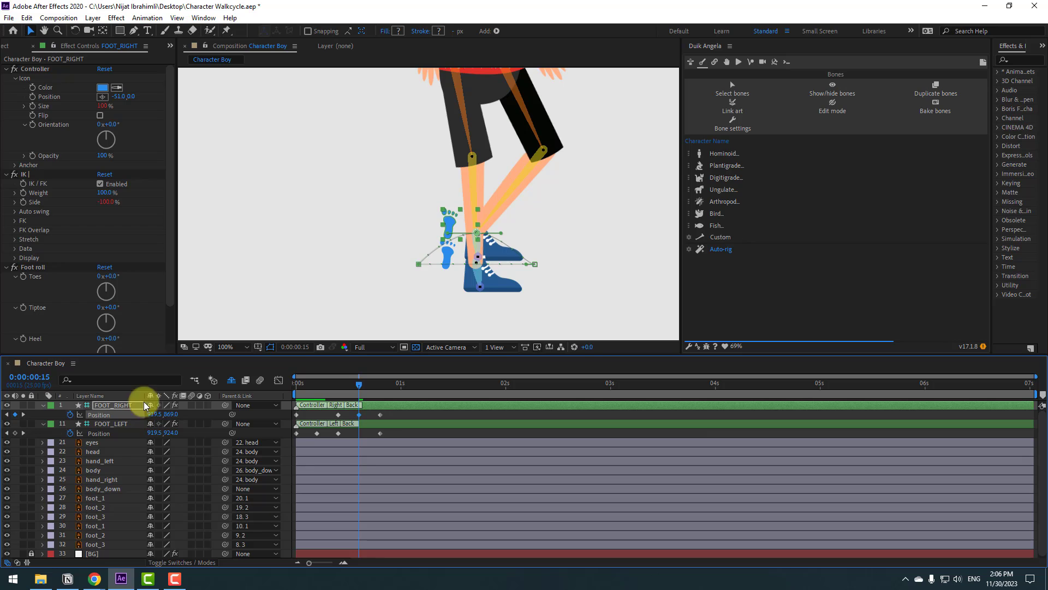
key(space)
scroll(342, 197, down, 1)
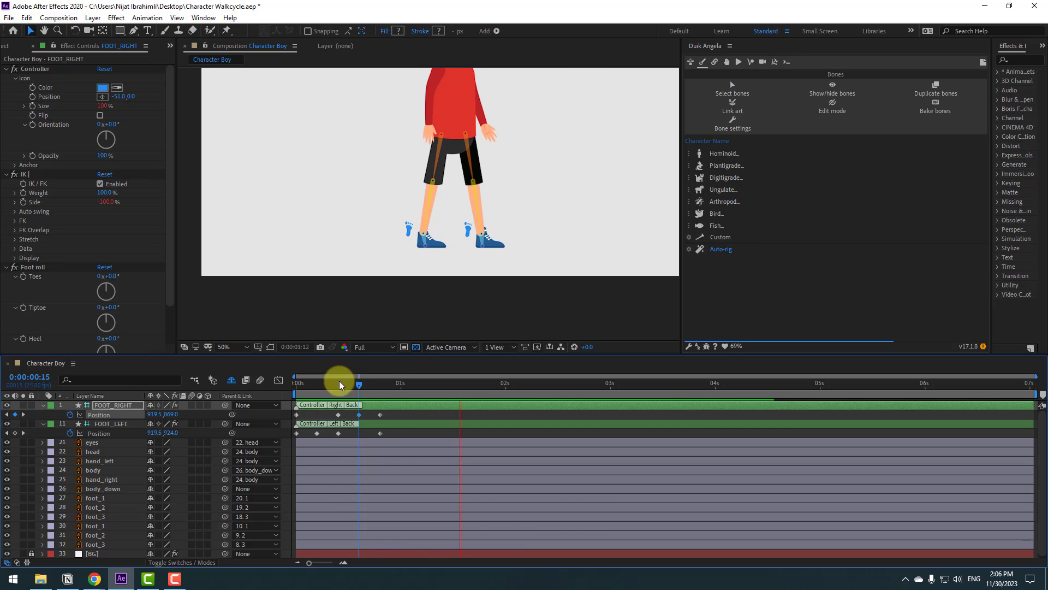
Step: End the work area at frame 20 and preview the walk loop on the whole character
drag(363, 385, 381, 384)
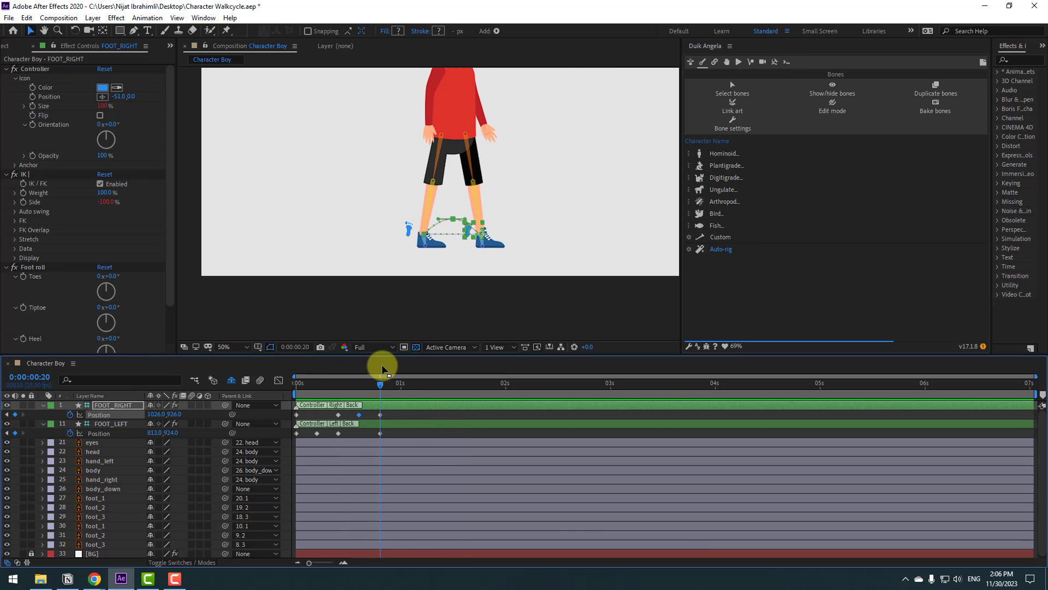
click(381, 383)
click(233, 348)
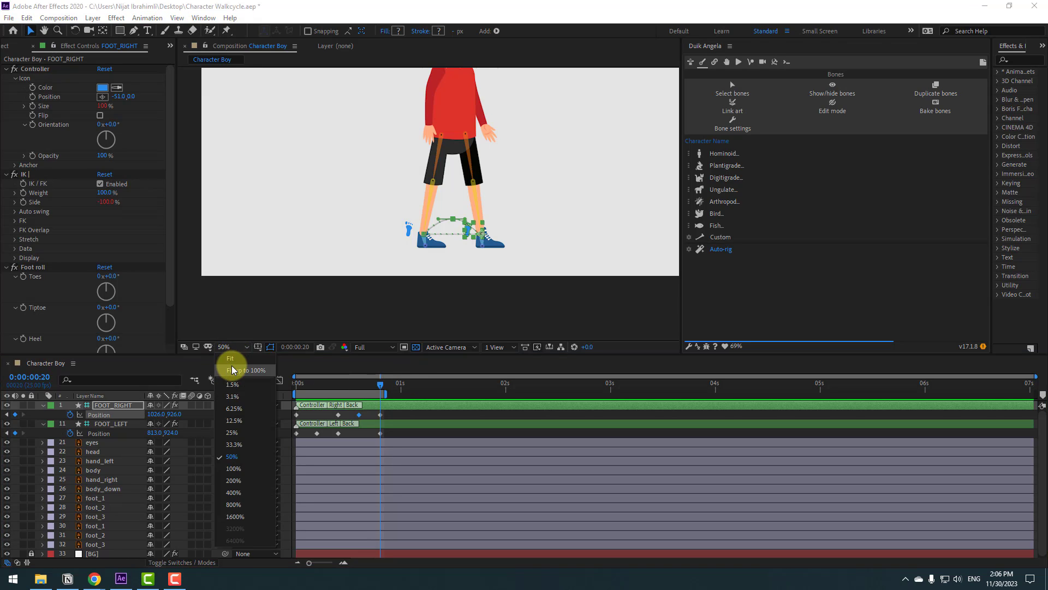
click(230, 363)
key(space)
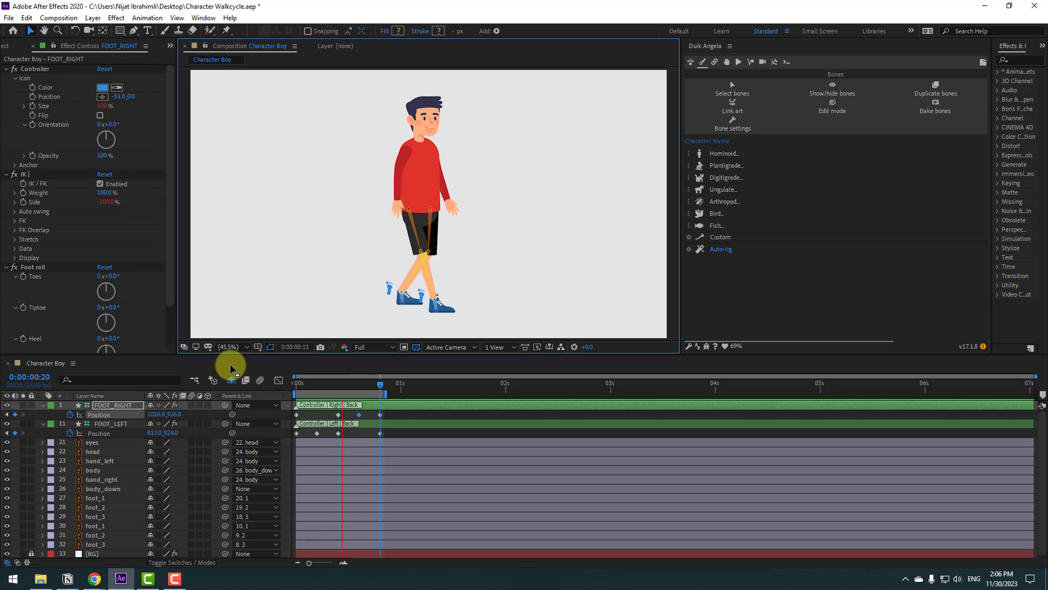
key(space)
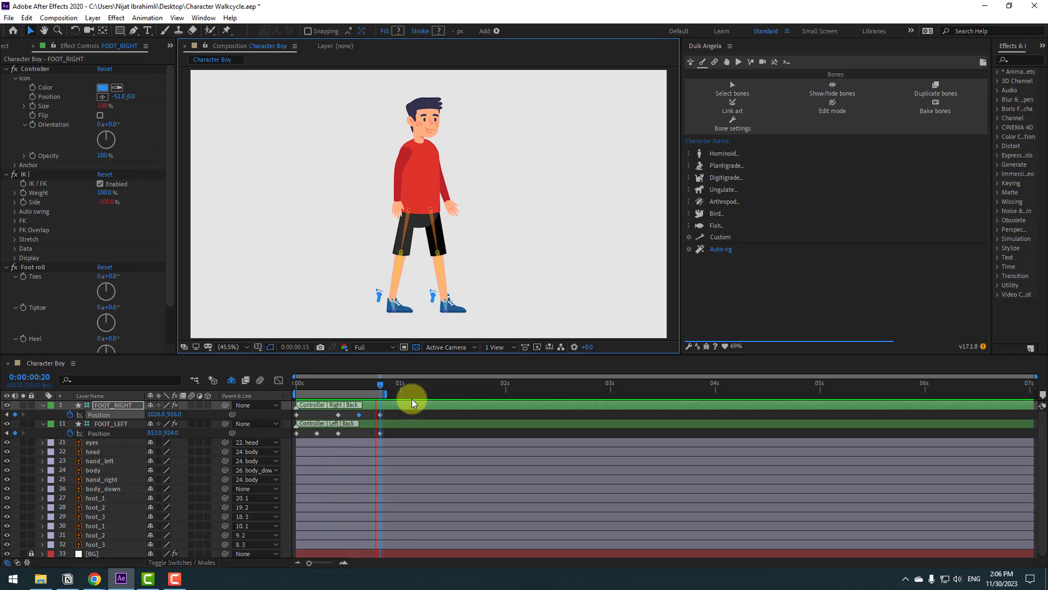
Step: Select all Position keyframes of FOOT_RIGHT and FOOT_LEFT and open their keyframe assistant options
drag(387, 414, 281, 440)
right_click(297, 432)
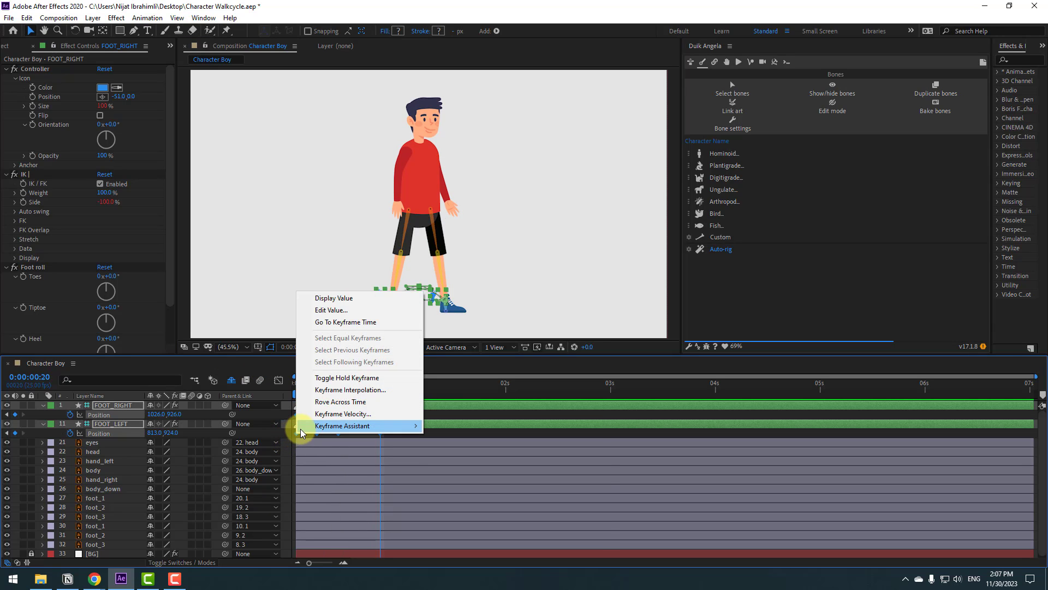
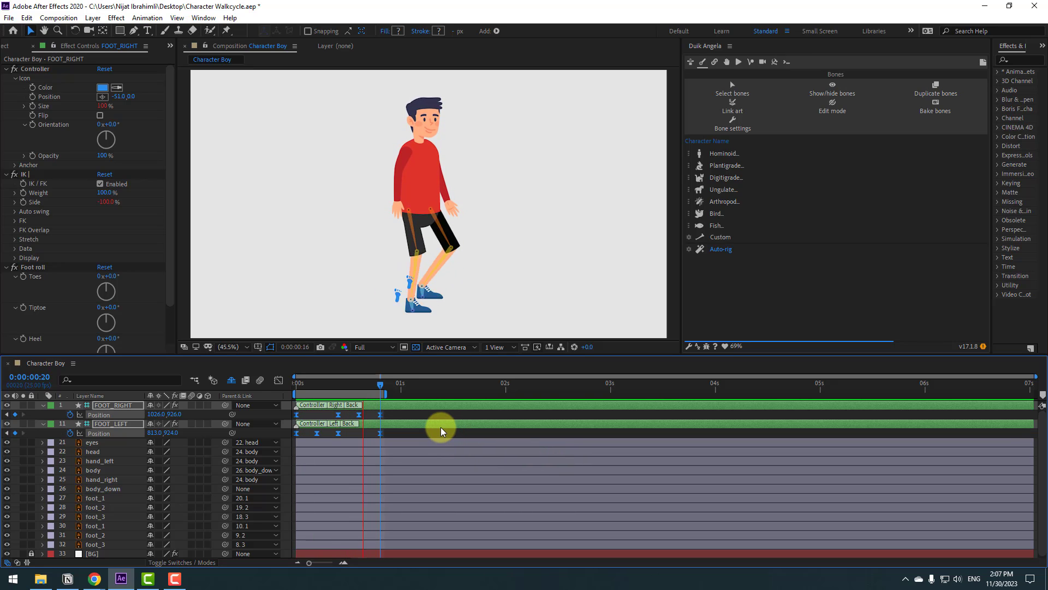
Step: Reveal FOOT_LEFT's Rotation alongside its Position and add a 0° Rotation keyframe at frame 0
click(358, 385)
click(398, 414)
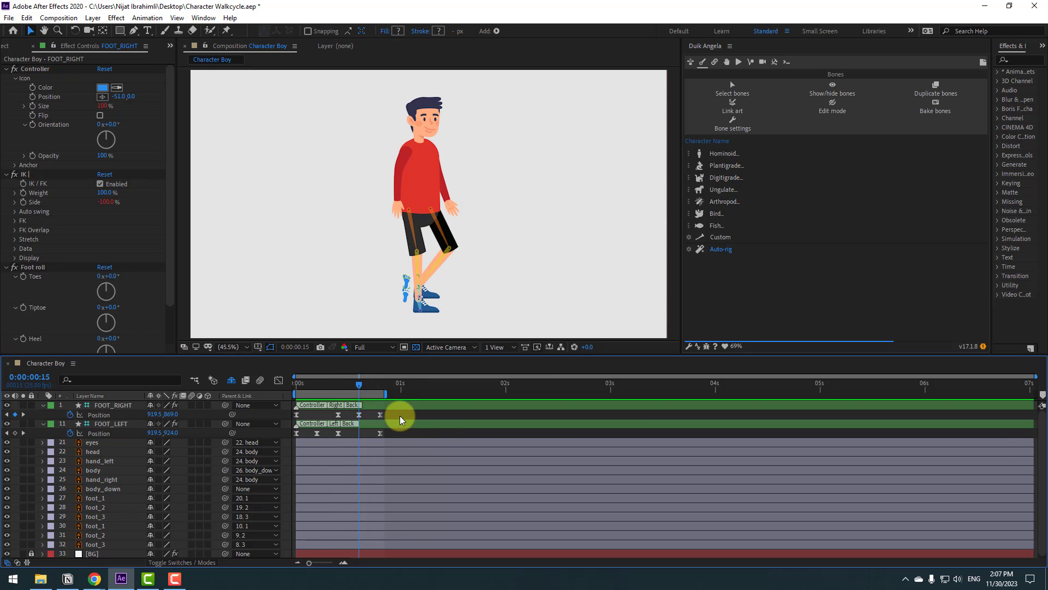
click(315, 385)
drag(315, 384, 318, 384)
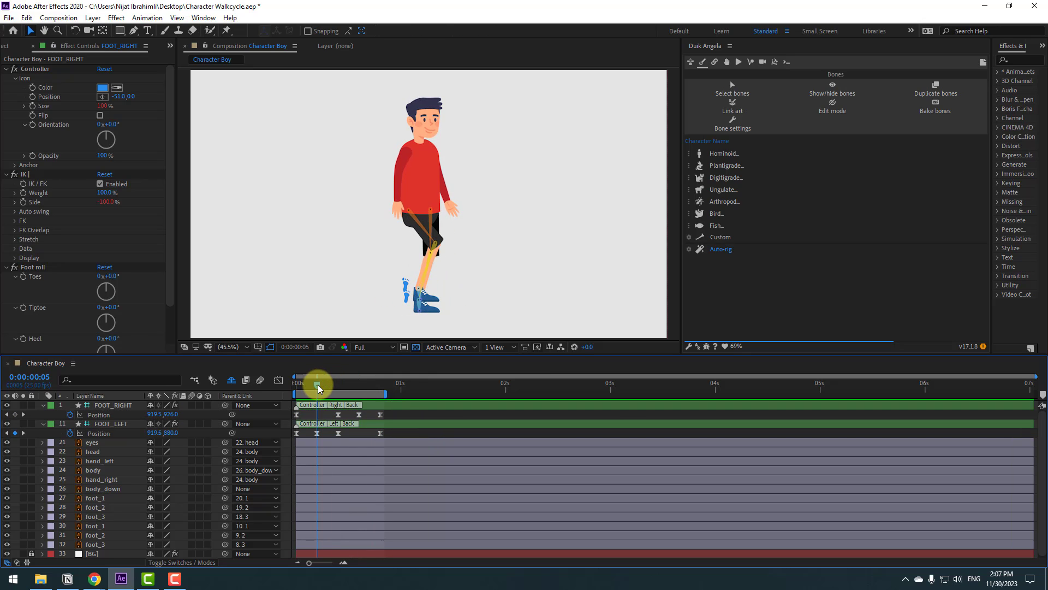
click(360, 422)
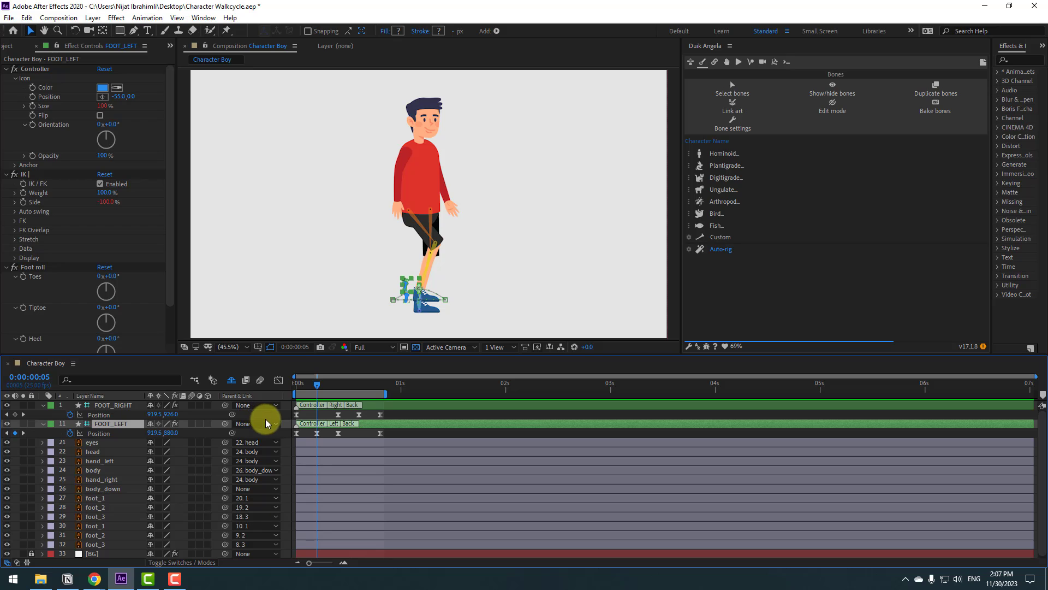
key(shift+r)
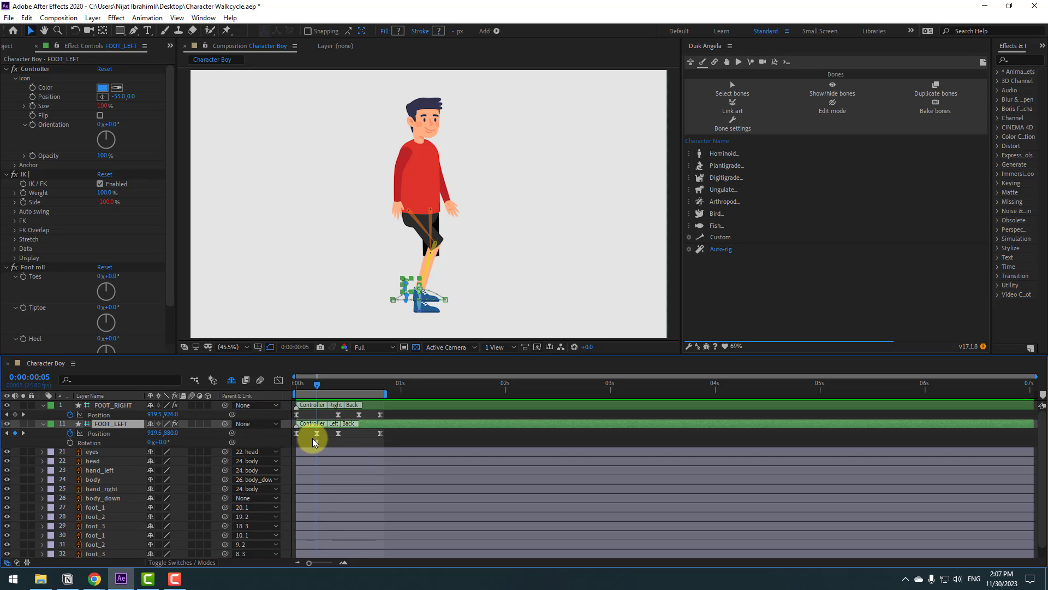
mouse_move(315, 385)
mouse_down()
mouse_move(295, 387)
mouse_move(318, 388)
mouse_up()
click(70, 442)
Step: Rotate the FOOT_LEFT controller to 26° at frame 5 so the lifted foot tilts toe-down
scroll(440, 281, down, 2)
scroll(449, 270, up, 4)
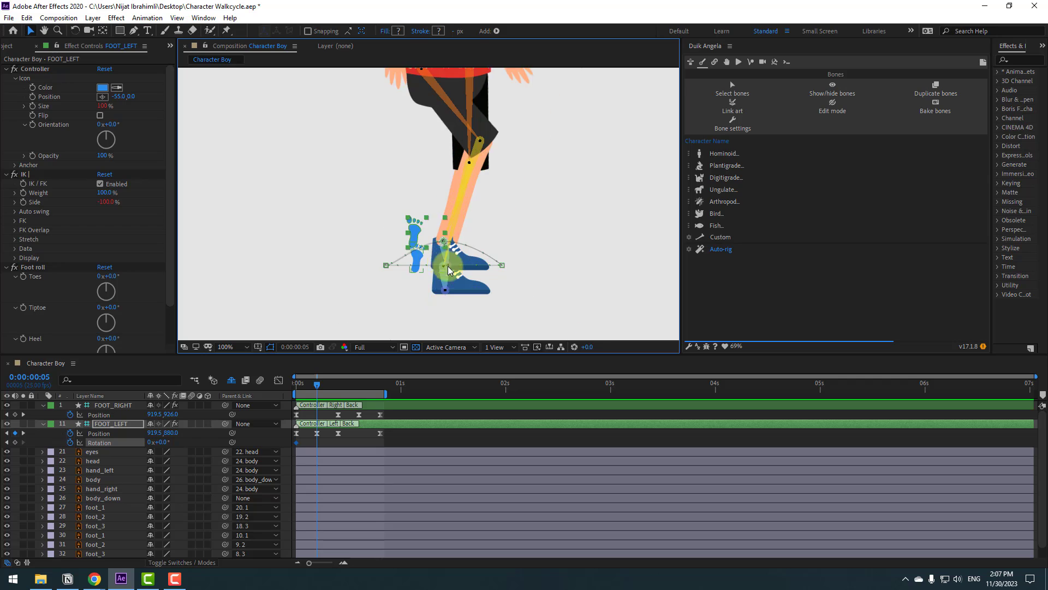
scroll(449, 269, up, 3)
drag(163, 445, 176, 440)
Step: Return FOOT_LEFT's Rotation to 0° at frame 10
mouse_move(339, 387)
mouse_down()
mouse_move(290, 385)
mouse_move(342, 386)
mouse_up()
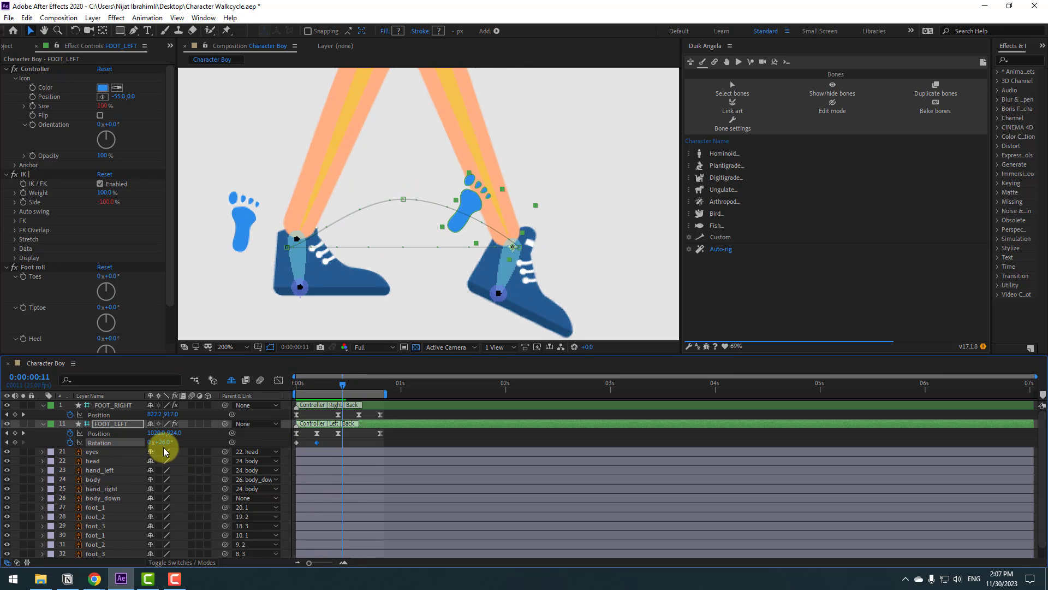
key(Page_Up)
click(165, 443)
text(0)
key(Return)
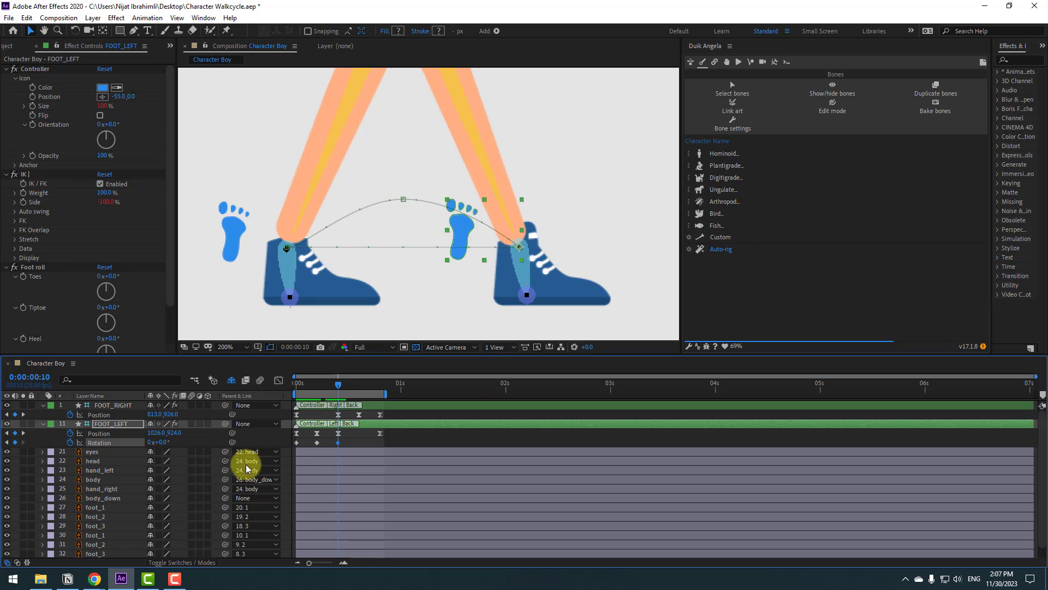
Step: Apply Easy Ease to all of FOOT_LEFT's Rotation keyframes and preview the foot motion
drag(351, 441, 283, 451)
right_click(296, 442)
mouse_move(319, 437)
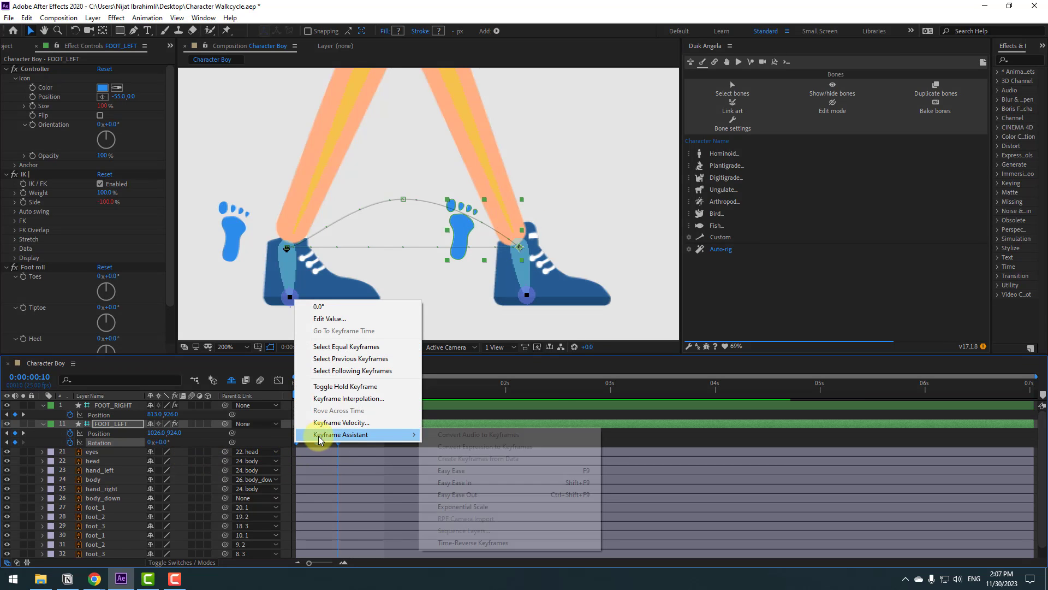
click(443, 470)
scroll(441, 310, down, 2)
key(space)
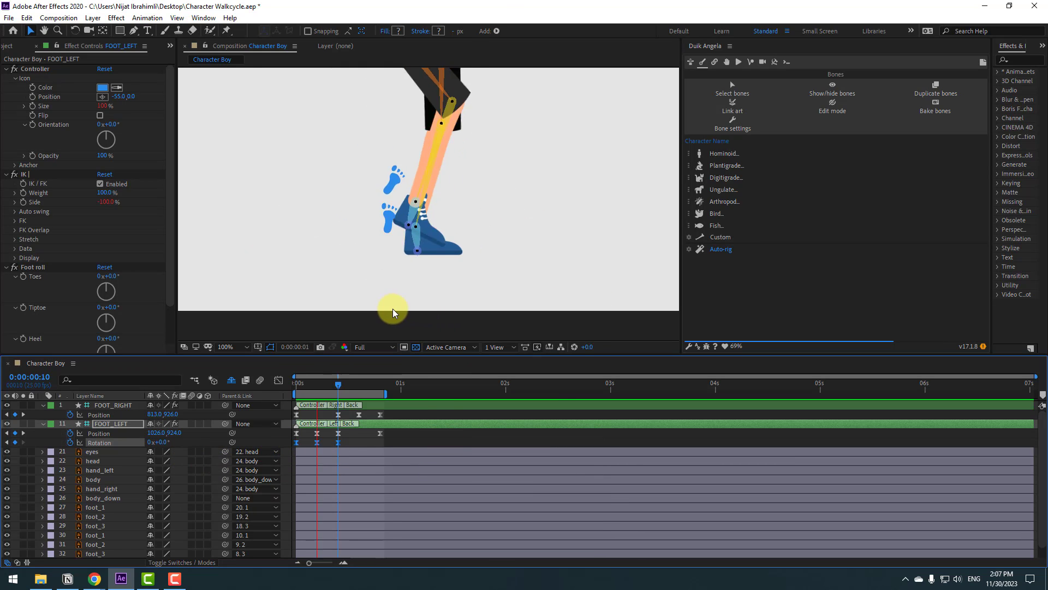
click(314, 388)
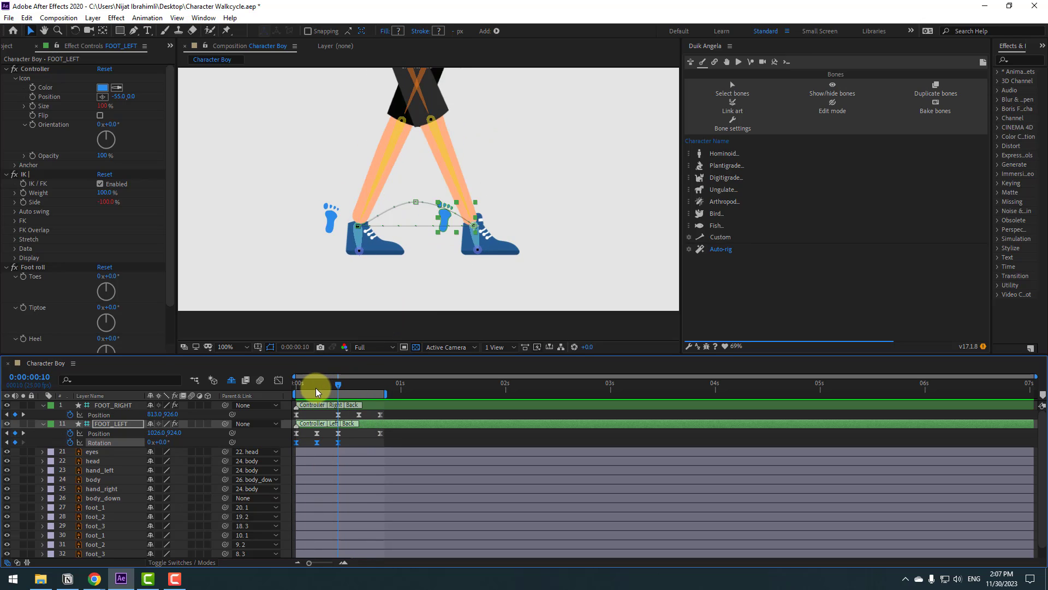
Step: Raise FOOT_LEFT's frame 5 Position keyframe to a Y value of 857 and preview the walk
click(319, 389)
click(317, 433)
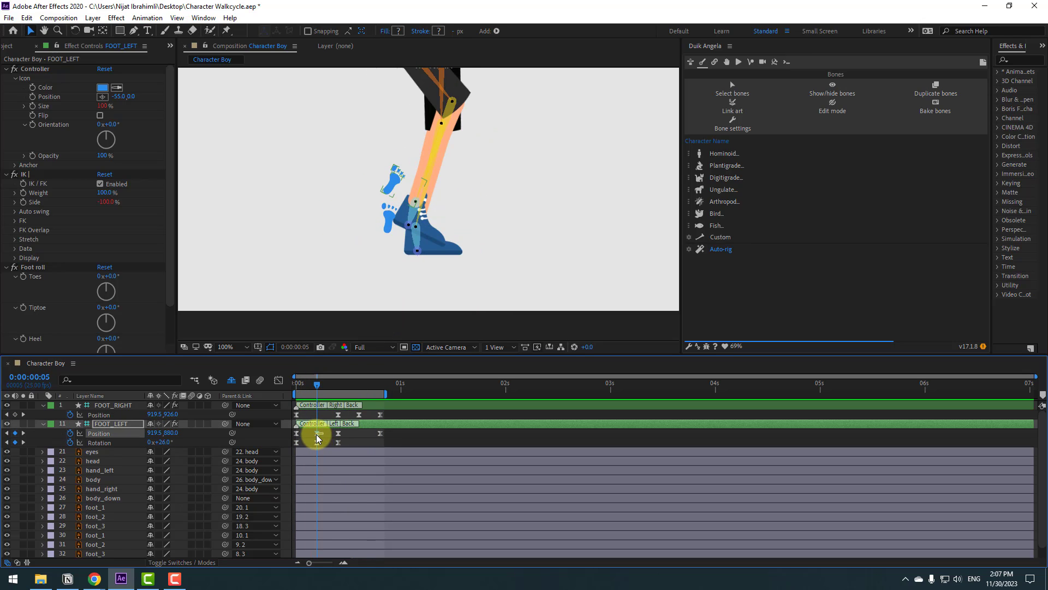
drag(164, 431, 158, 432)
key(space)
scroll(328, 259, down, 3)
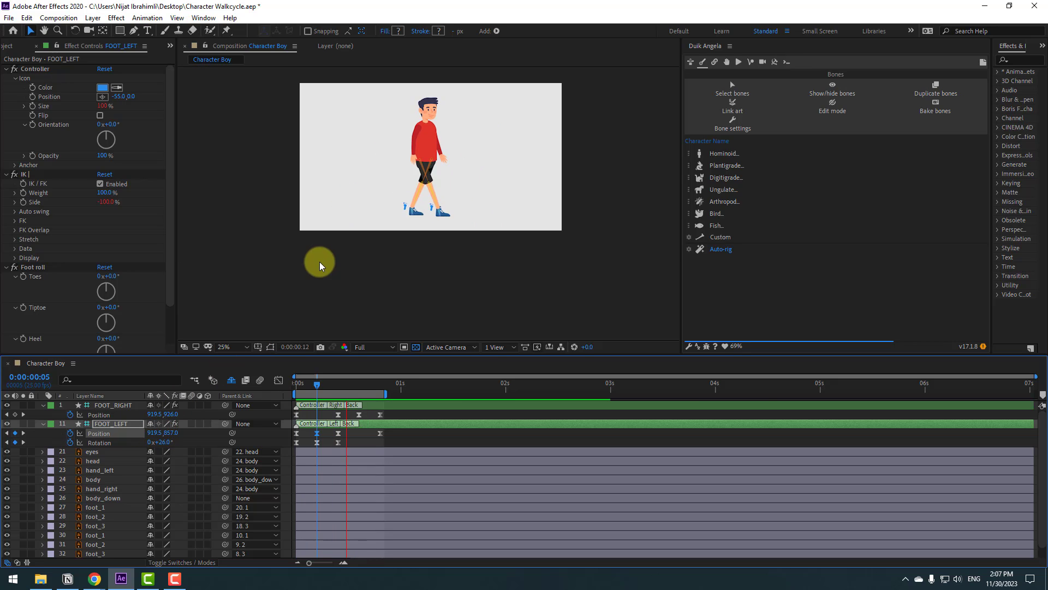
key(period)
key(period)
key(period)
key(period)
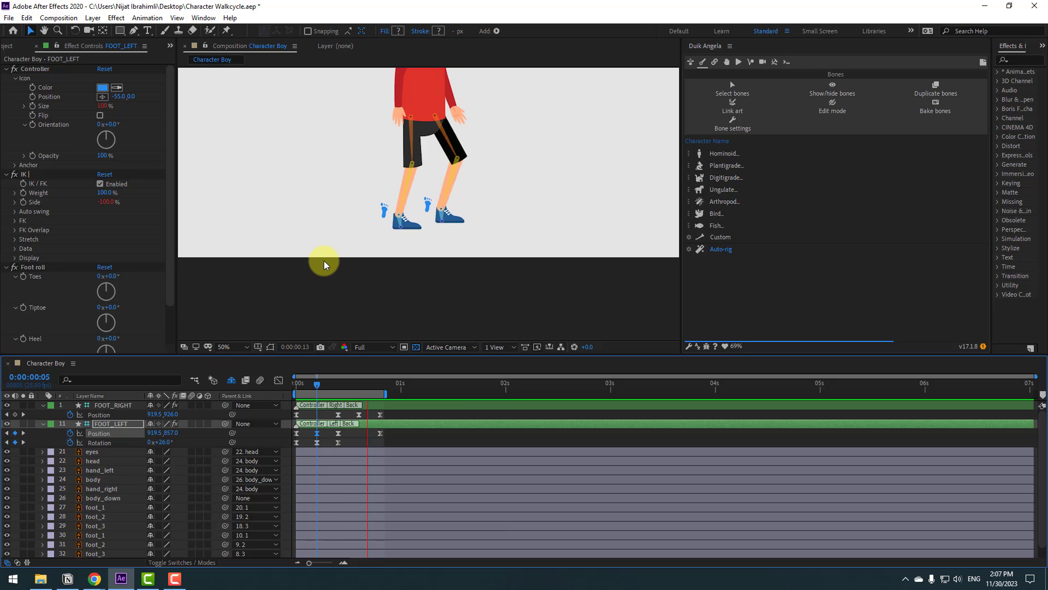
key(space)
Step: Increase FOOT_LEFT's Rotation at frame 5 to 37° and preview the walk on the whole character
click(317, 443)
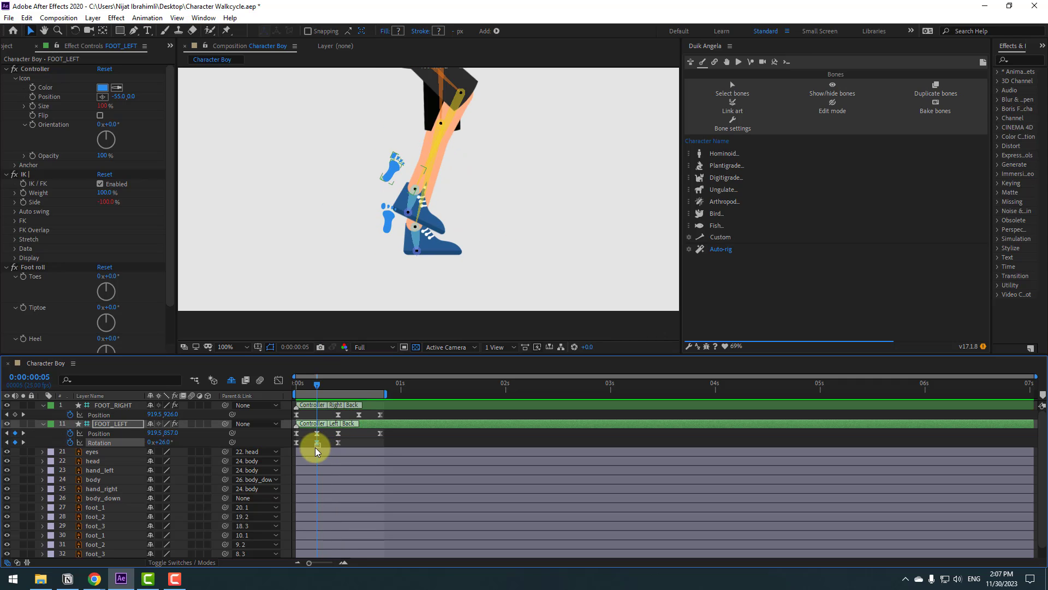
mouse_move(168, 444)
mouse_down()
mouse_move(183, 444)
mouse_move(172, 443)
mouse_up()
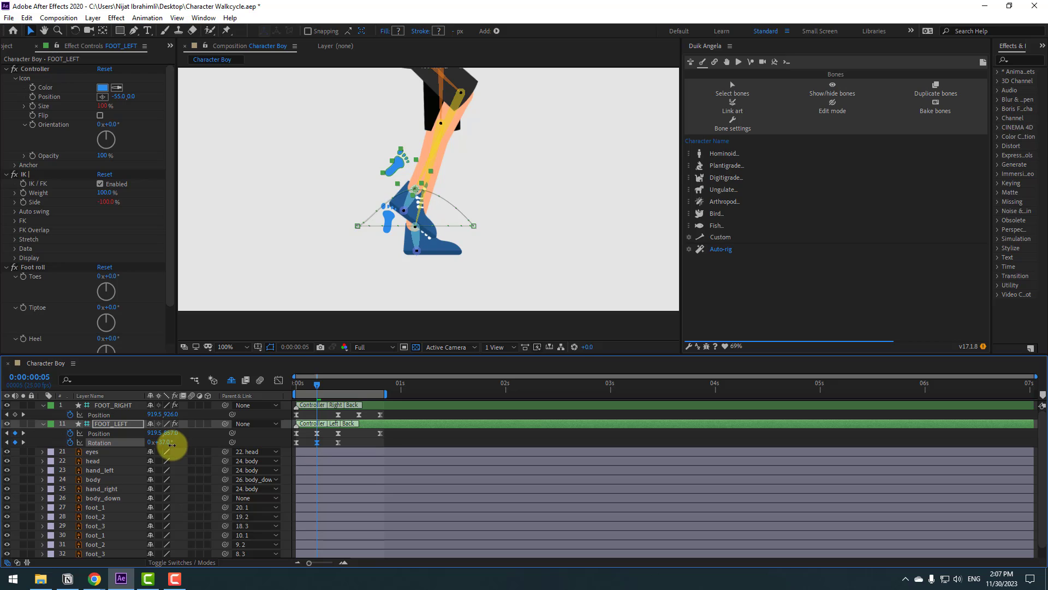
key(space)
scroll(464, 251, down, 2)
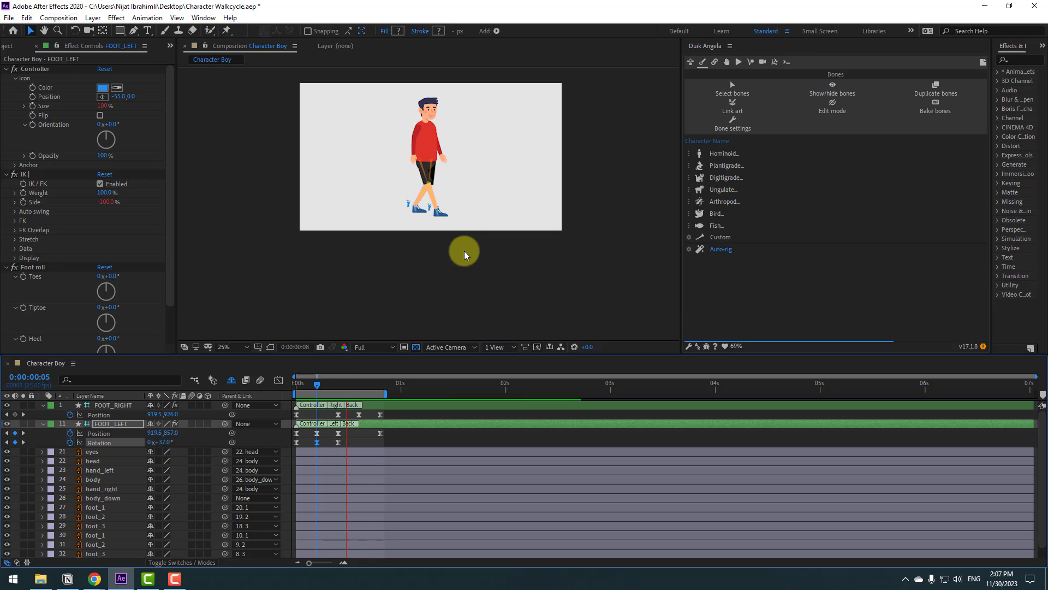
key(period)
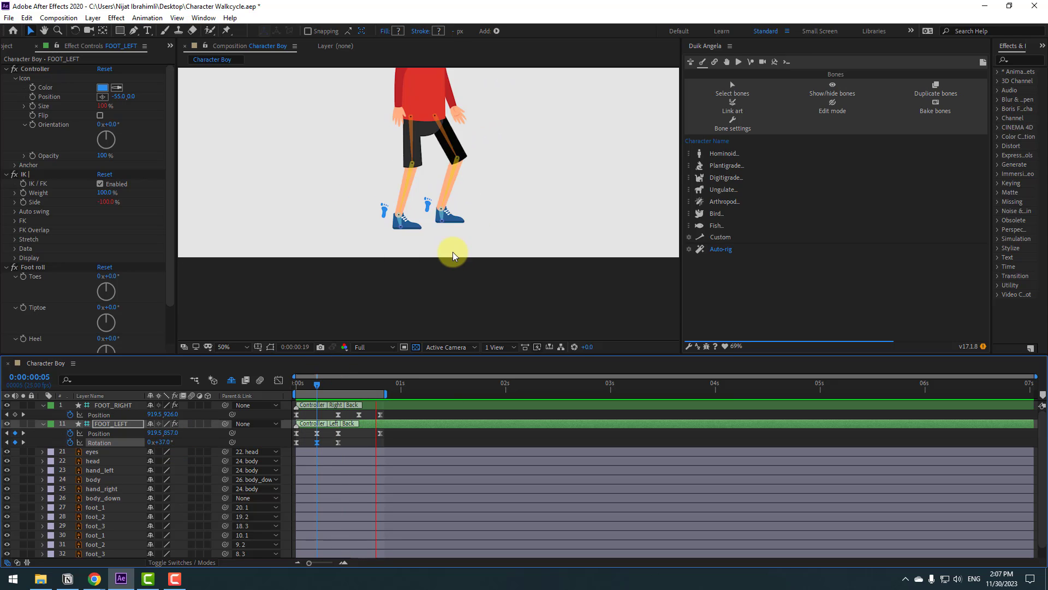
key(space)
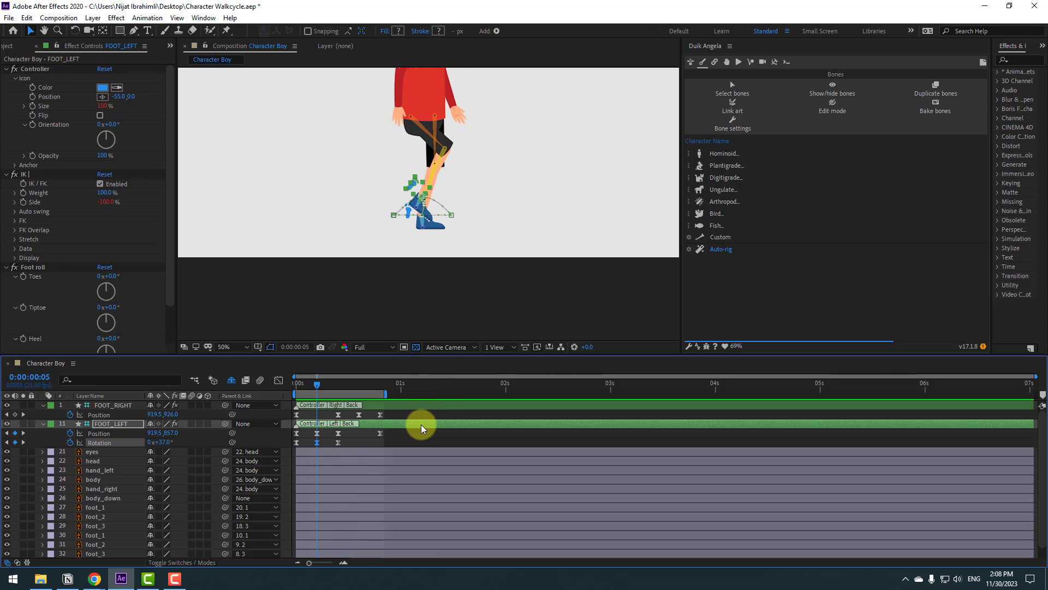
Step: Reveal FOOT_RIGHT's Rotation alongside its Position and add a 0° Rotation keyframe at frame 10
click(338, 384)
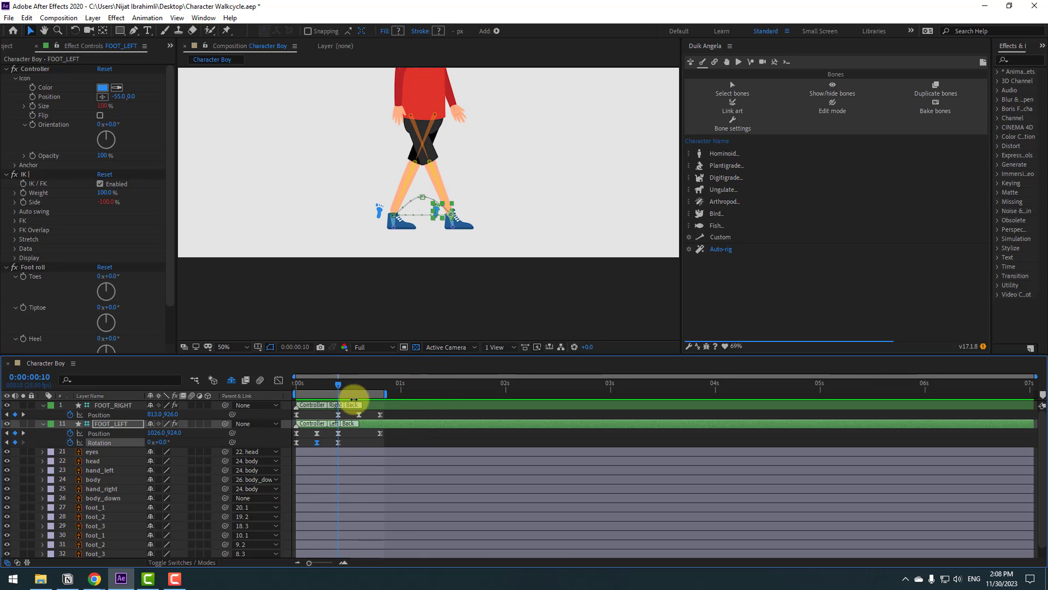
click(371, 405)
click(232, 442)
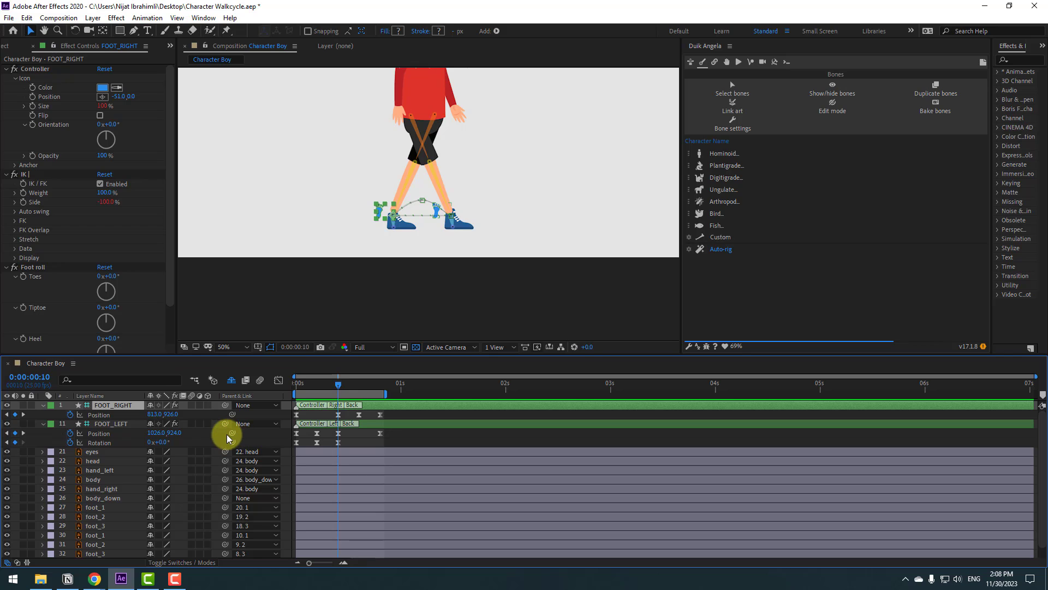
key(shift+r)
click(70, 423)
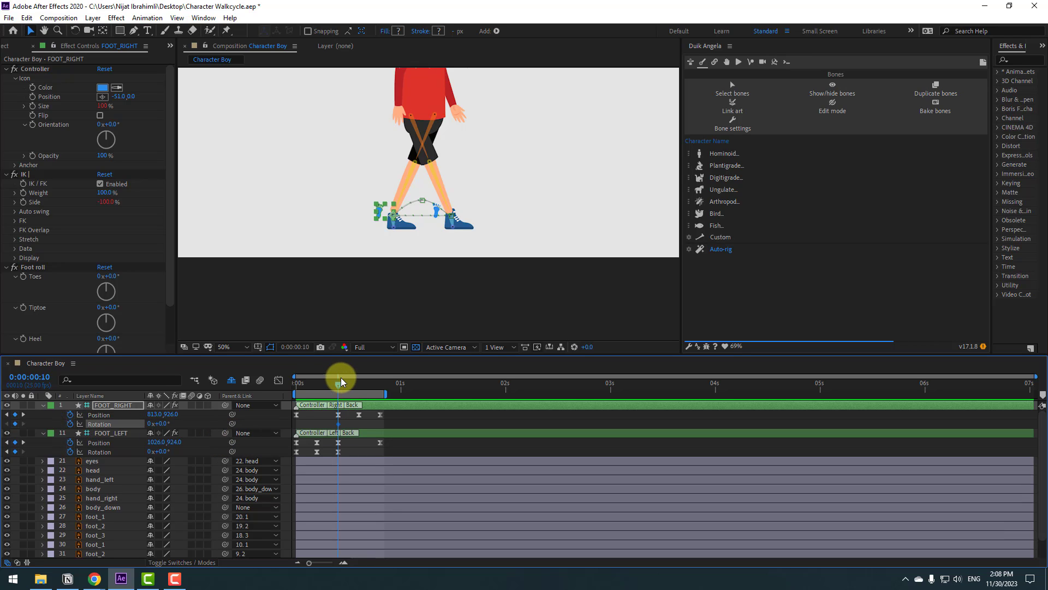
Step: Set FOOT_RIGHT's Rotation to 26° at frame 15 and back to 0° at frame 20
click(359, 381)
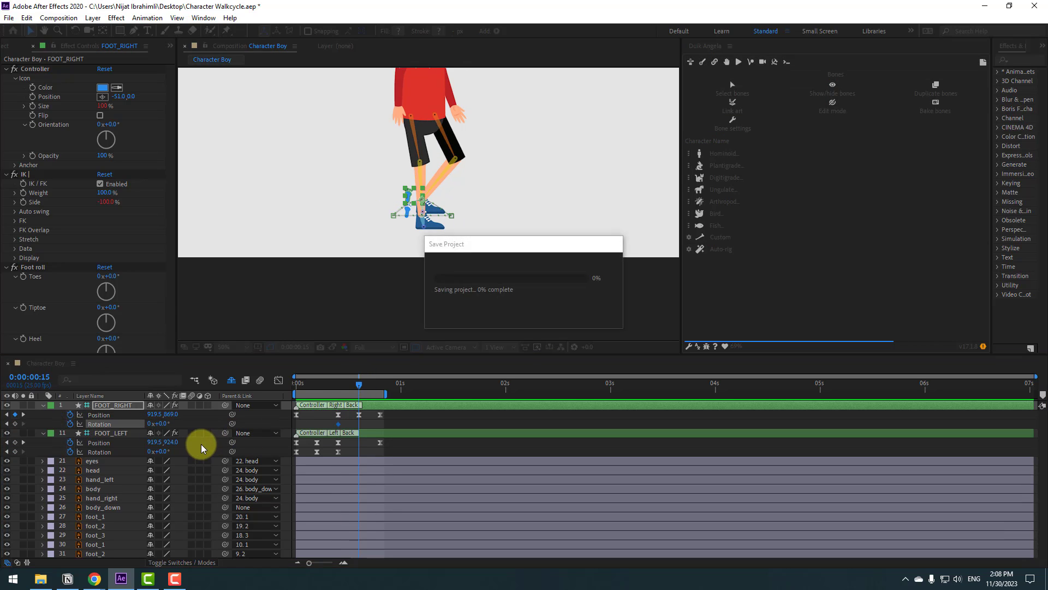
drag(164, 424, 177, 424)
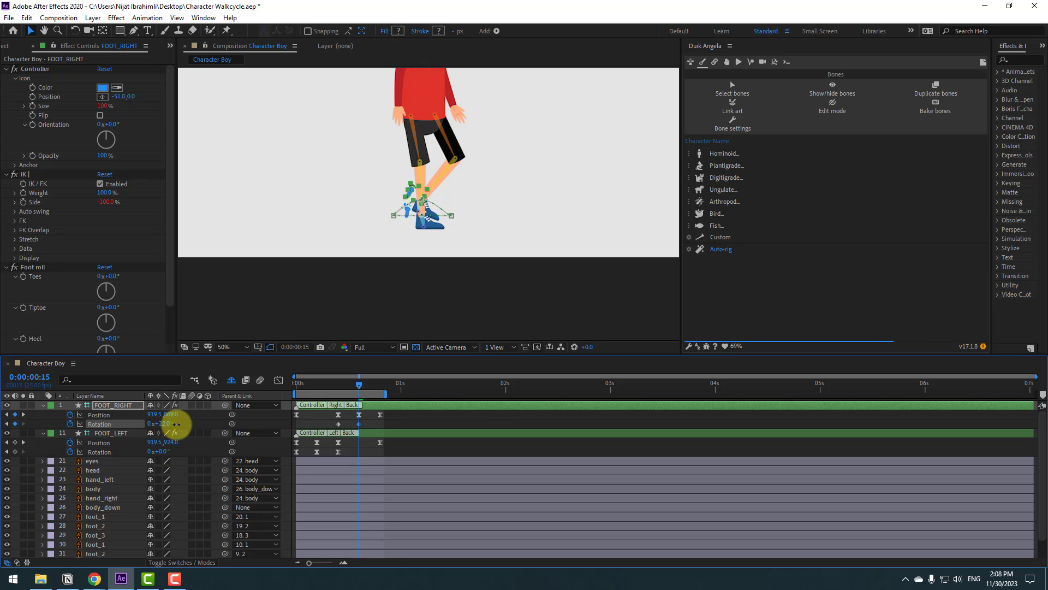
click(379, 386)
click(164, 424)
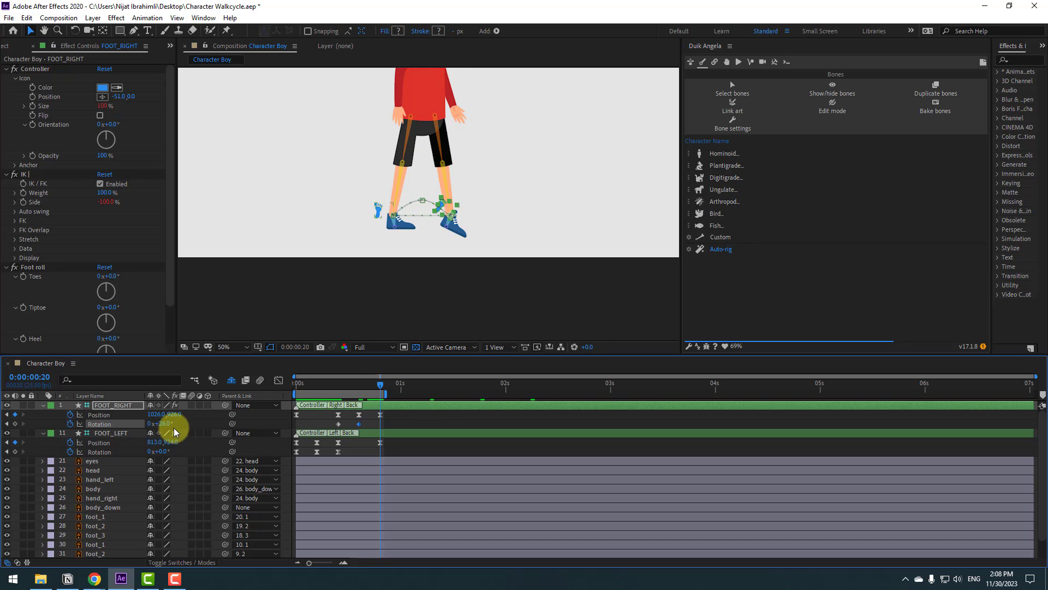
text(0)
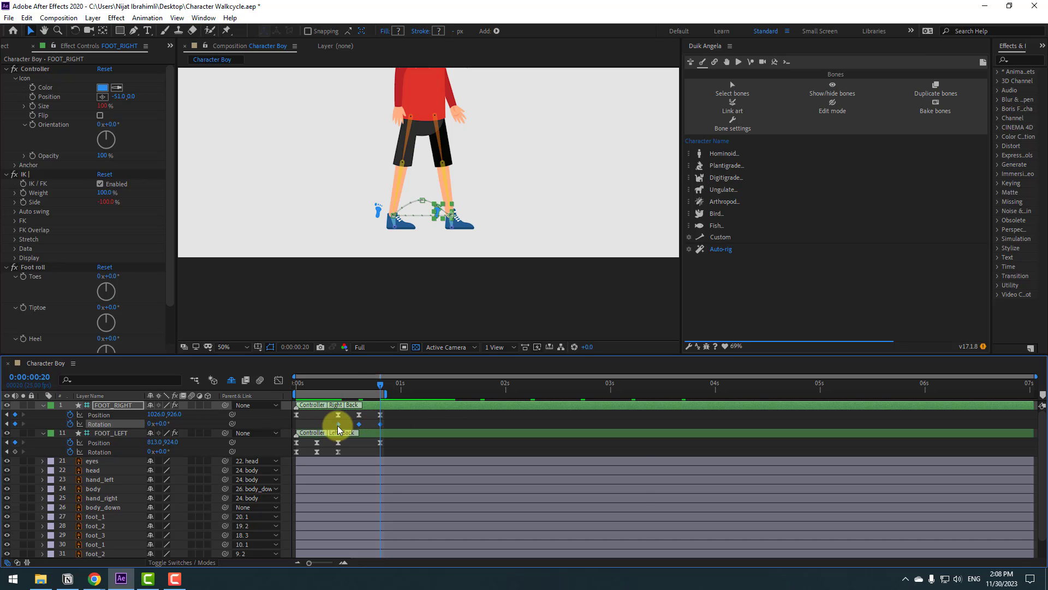
Step: Apply Easy Ease to FOOT_RIGHT's three Rotation keyframes and preview the leg motion
right_click(338, 425)
mouse_move(382, 416)
click(492, 451)
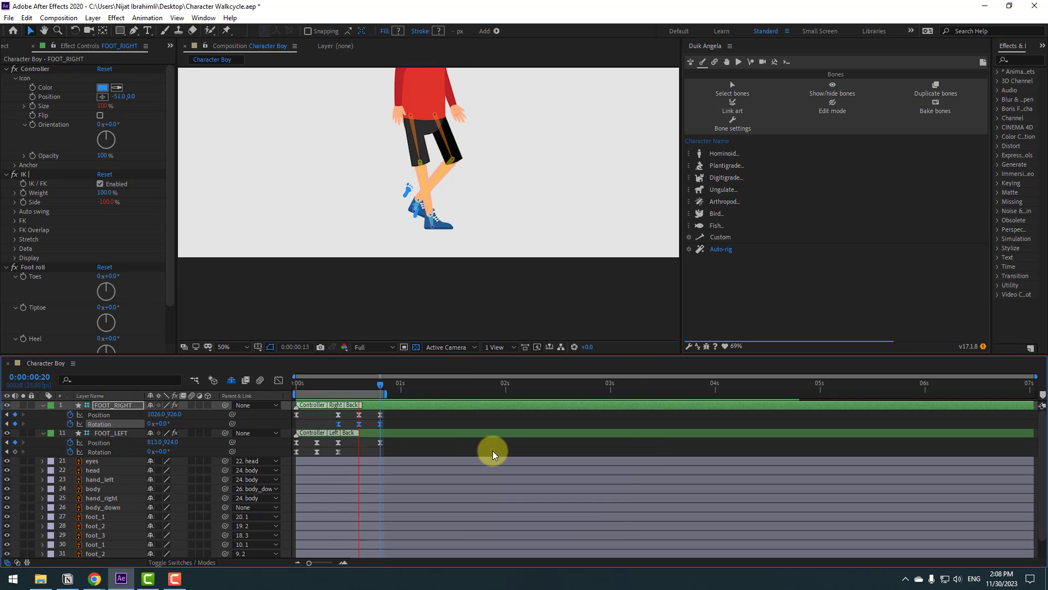
key(space)
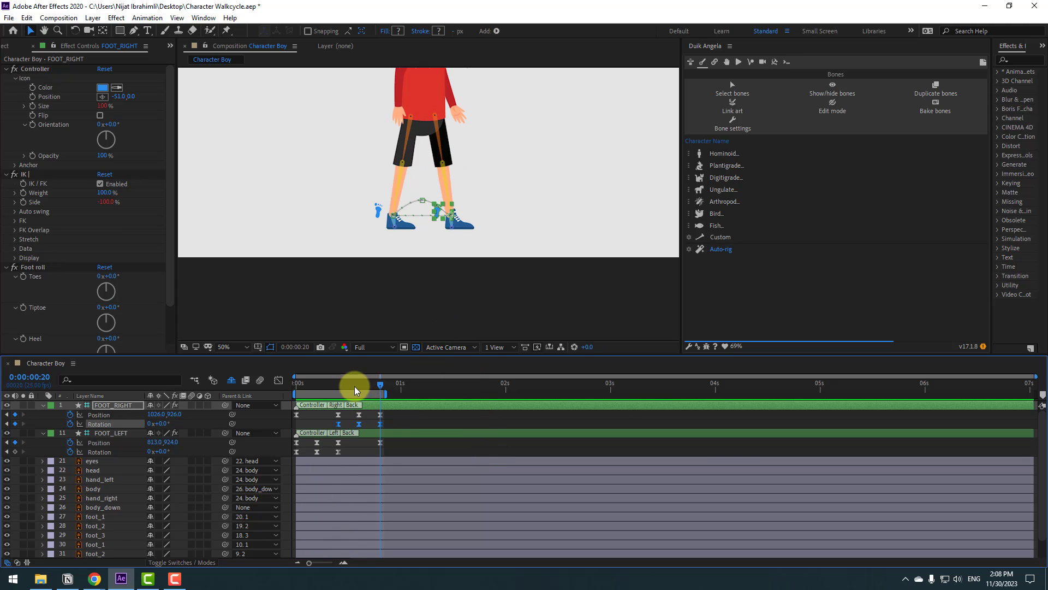
Step: Raise FOOT_RIGHT's frame 15 Position keyframe to a Y value of 846 and preview the walk close up and on the whole character
drag(355, 385, 362, 384)
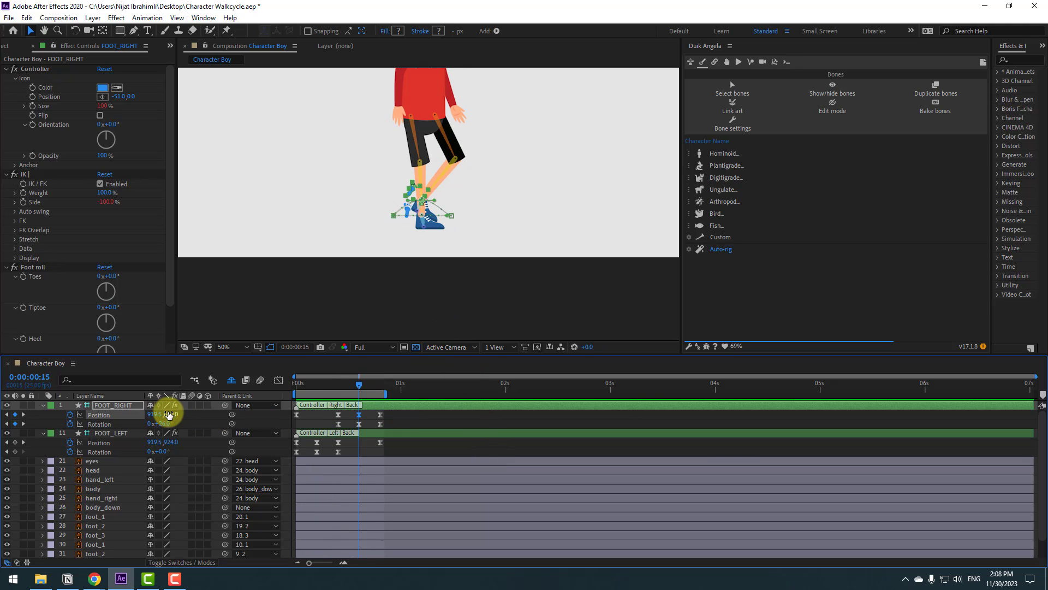
drag(168, 415, 158, 413)
key(space)
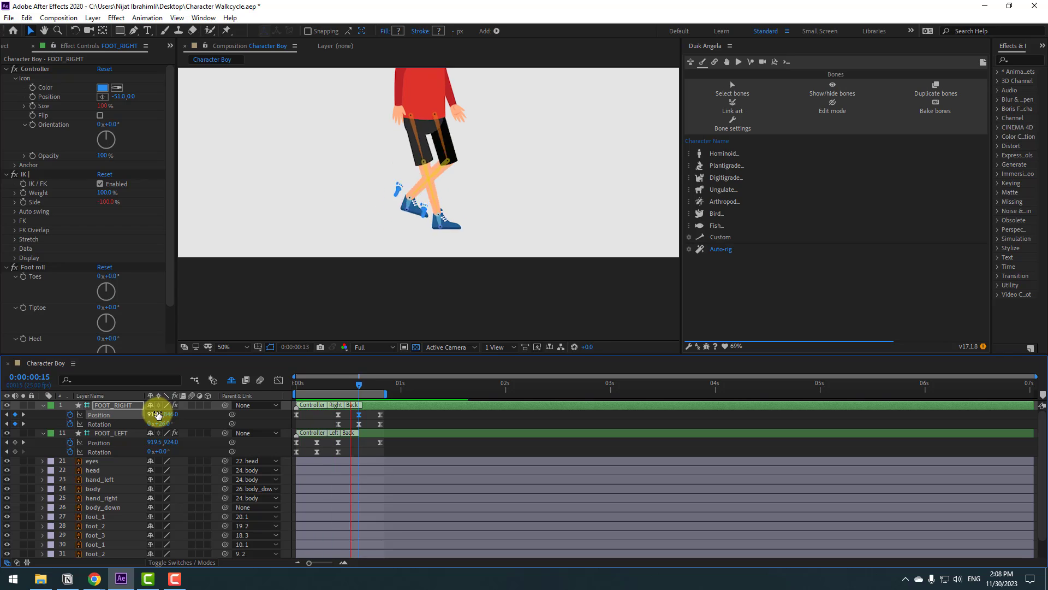
scroll(350, 200, down, 2)
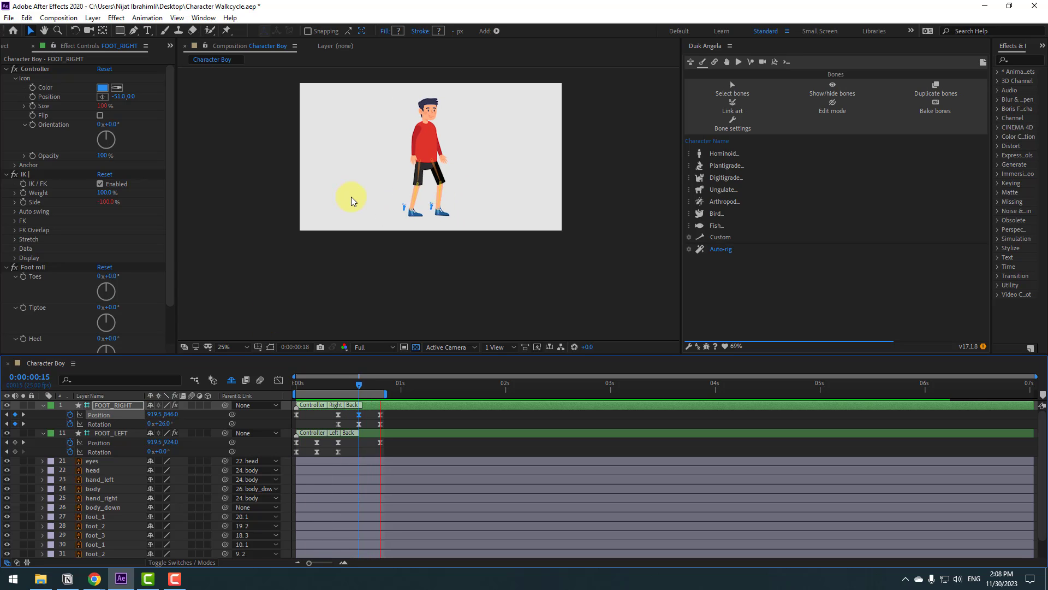
key(period)
key(period)
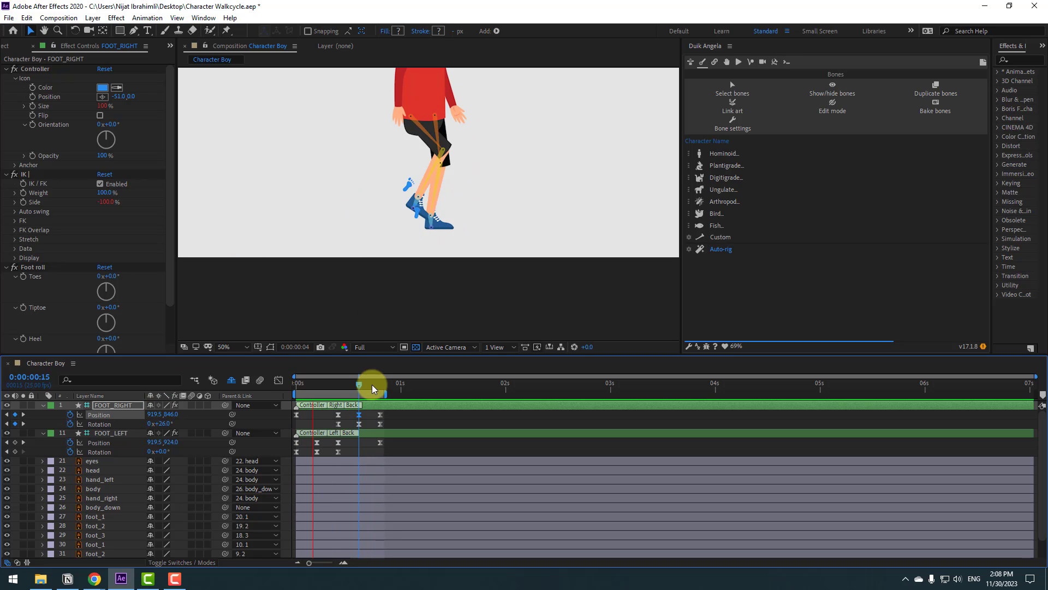
key(space)
key(space)
key(comma)
key(comma)
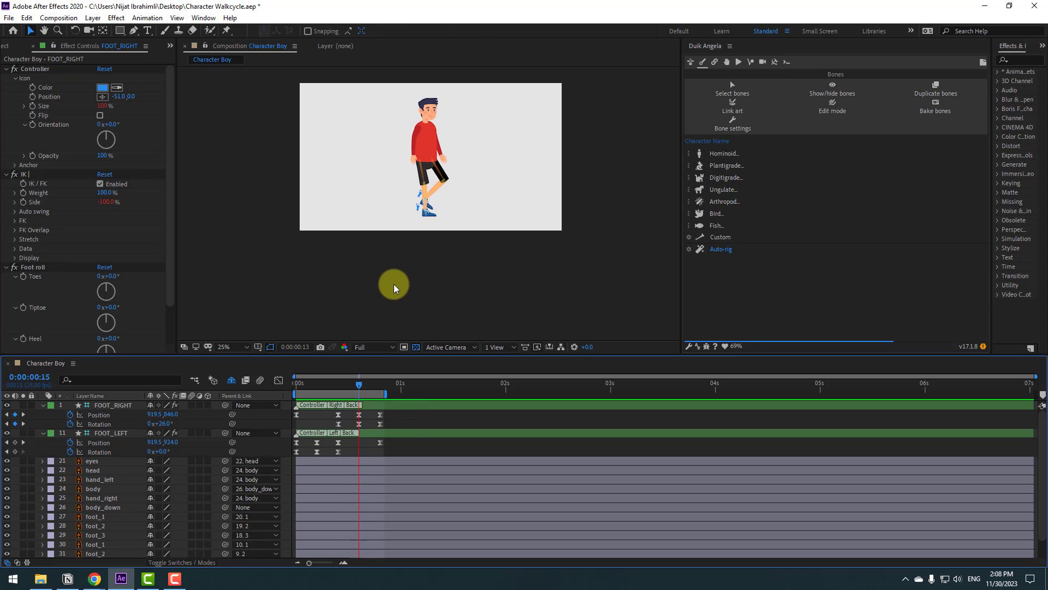
key(space)
Step: Copy FOOT_RIGHT's Position and Rotation keyframes and paste them repeatedly at 20-frame intervals from frame 20, ending at 0:00:06:10
drag(391, 414, 302, 424)
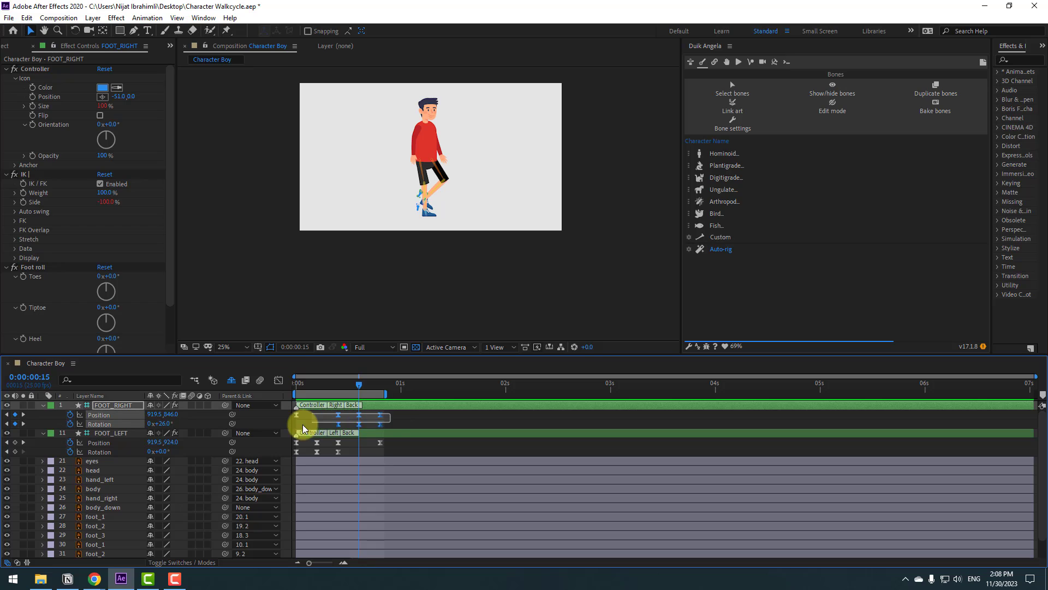
click(381, 384)
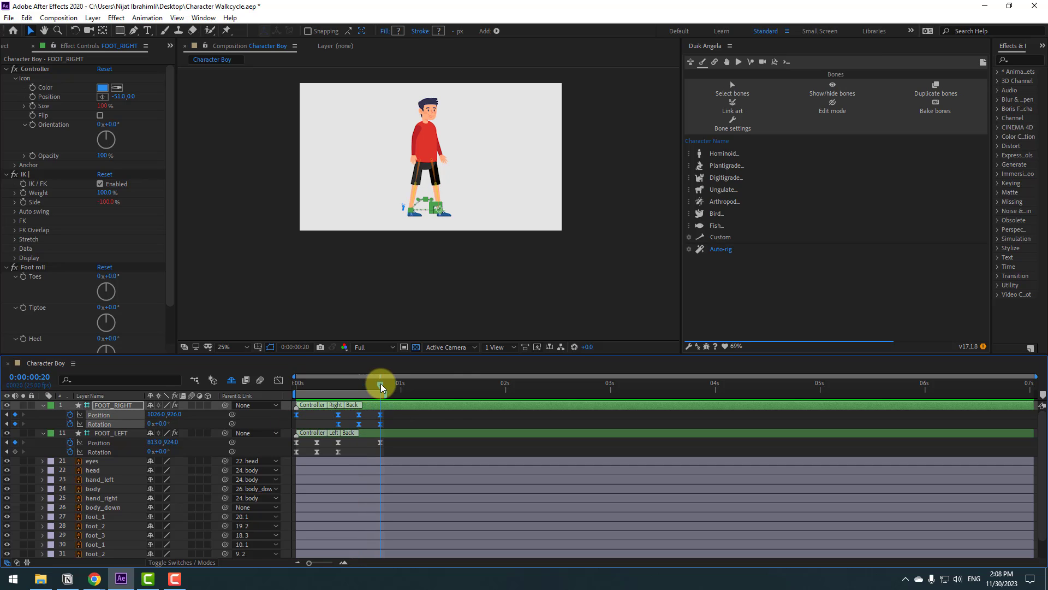
key(ctrl+v)
click(463, 382)
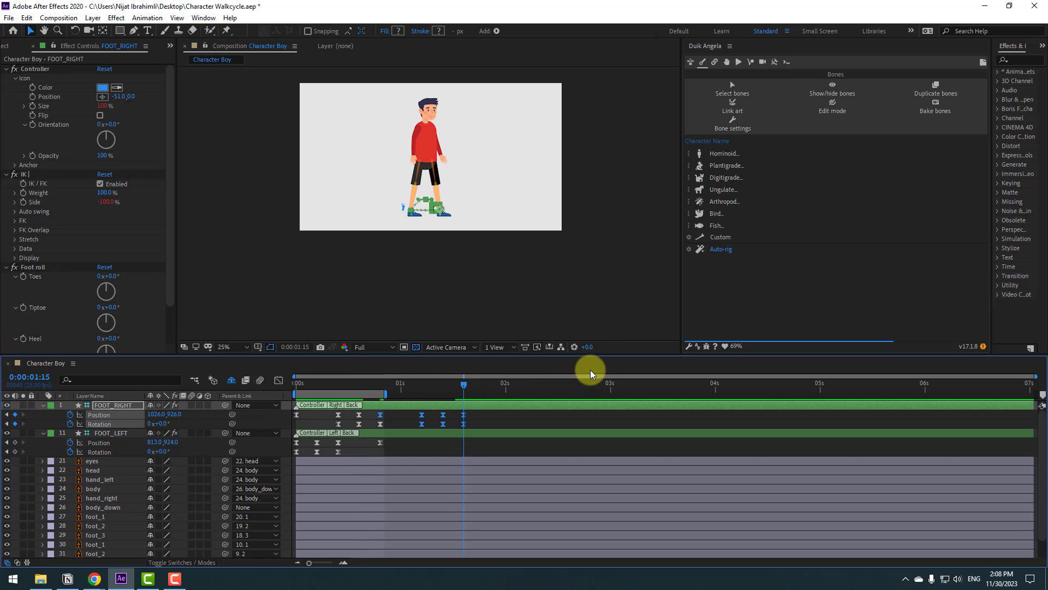
key(ctrl+v)
click(548, 383)
key(ctrl+v)
click(632, 382)
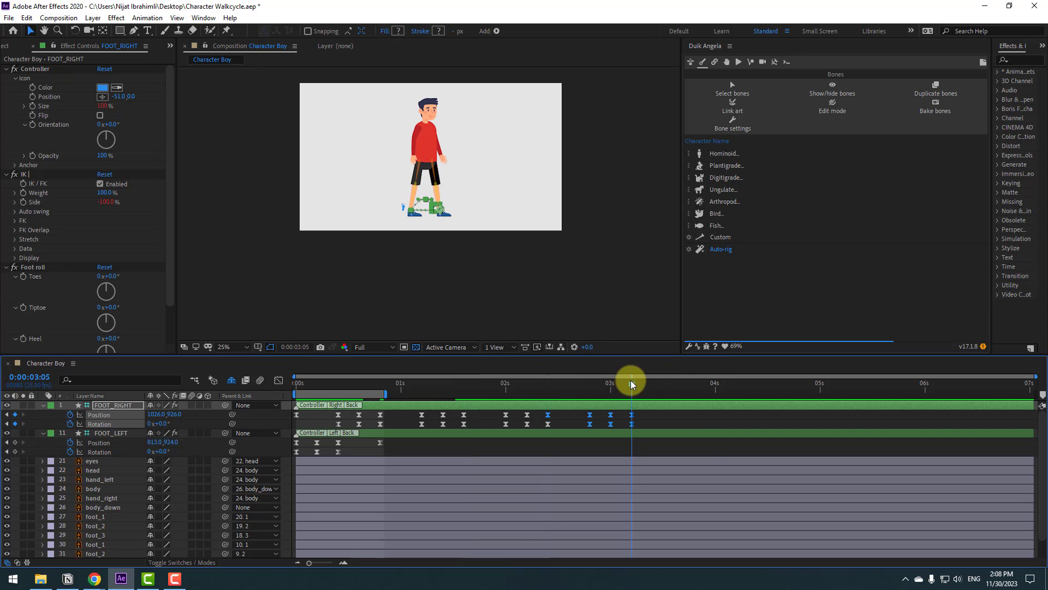
key(ctrl+v)
click(715, 383)
key(ctrl+v)
click(798, 382)
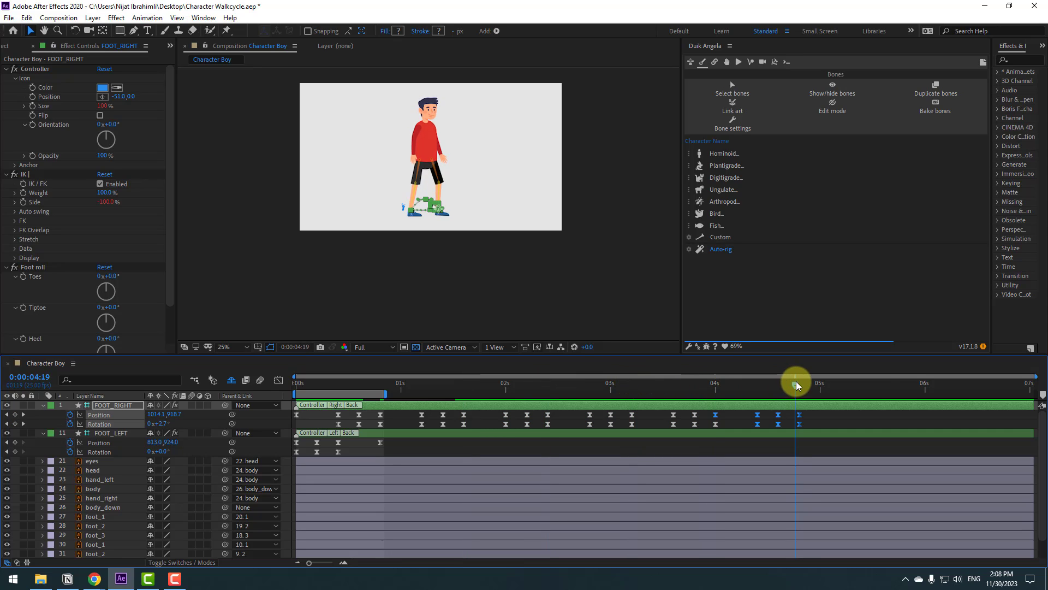
key(ctrl+v)
click(883, 382)
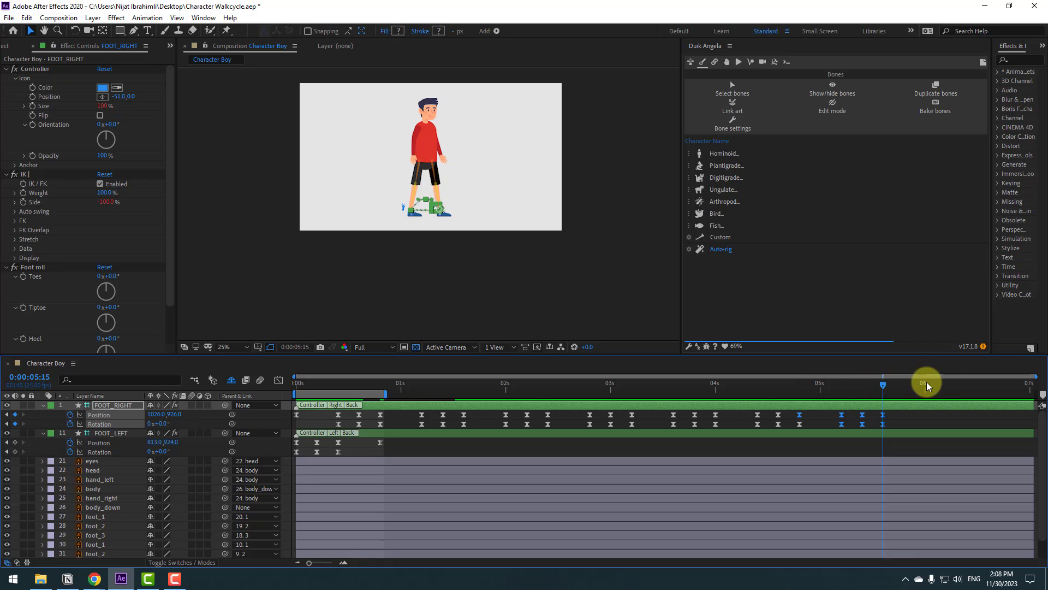
key(ctrl+v)
click(963, 384)
click(967, 382)
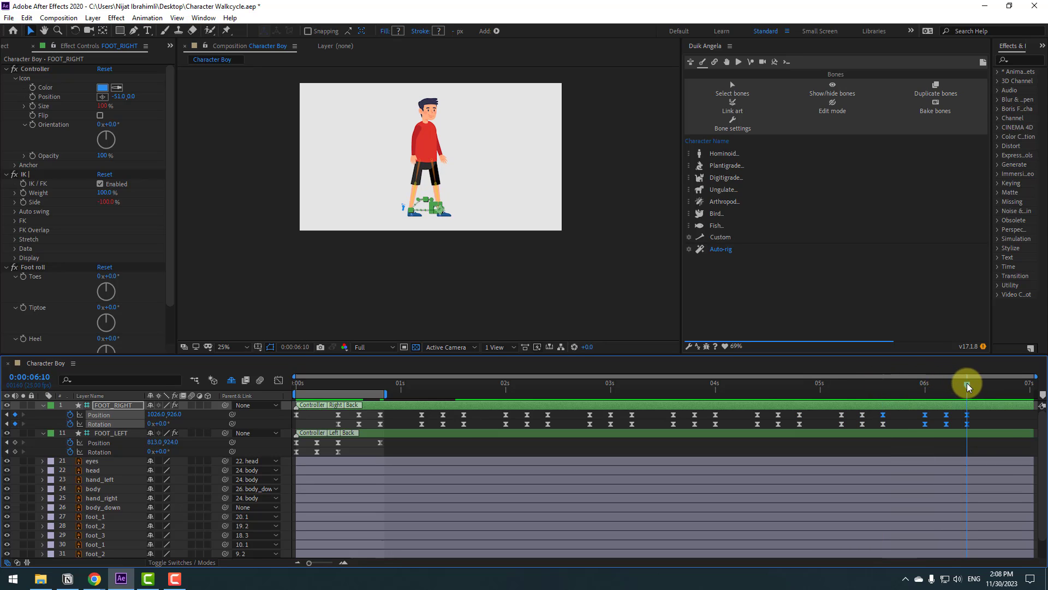
click(995, 420)
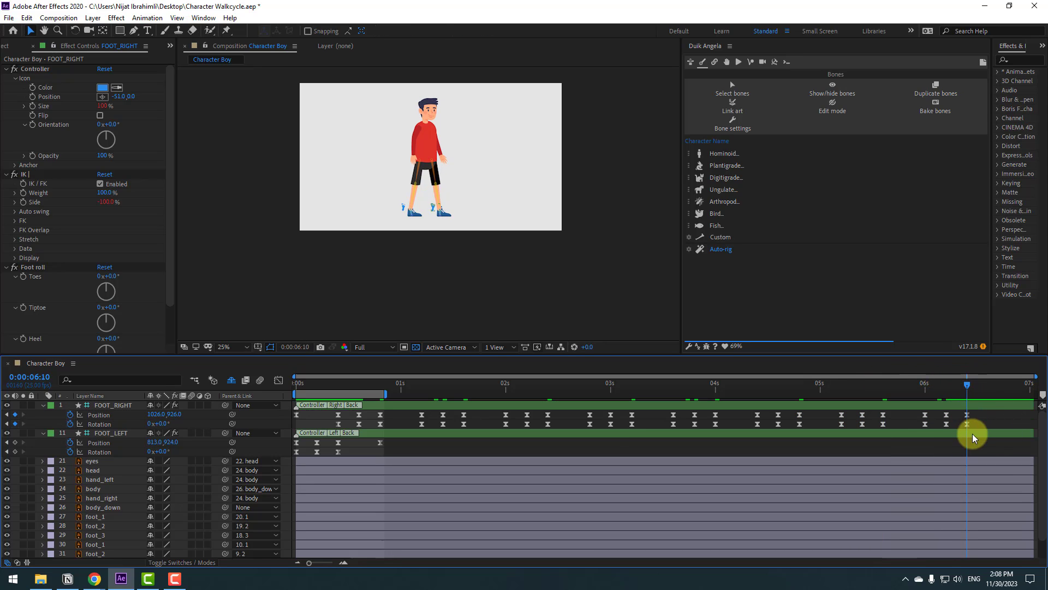
Step: End the work area at 0:00:06:10 and trim the composition to it
key(n)
drag(975, 396, 974, 394)
right_click(925, 396)
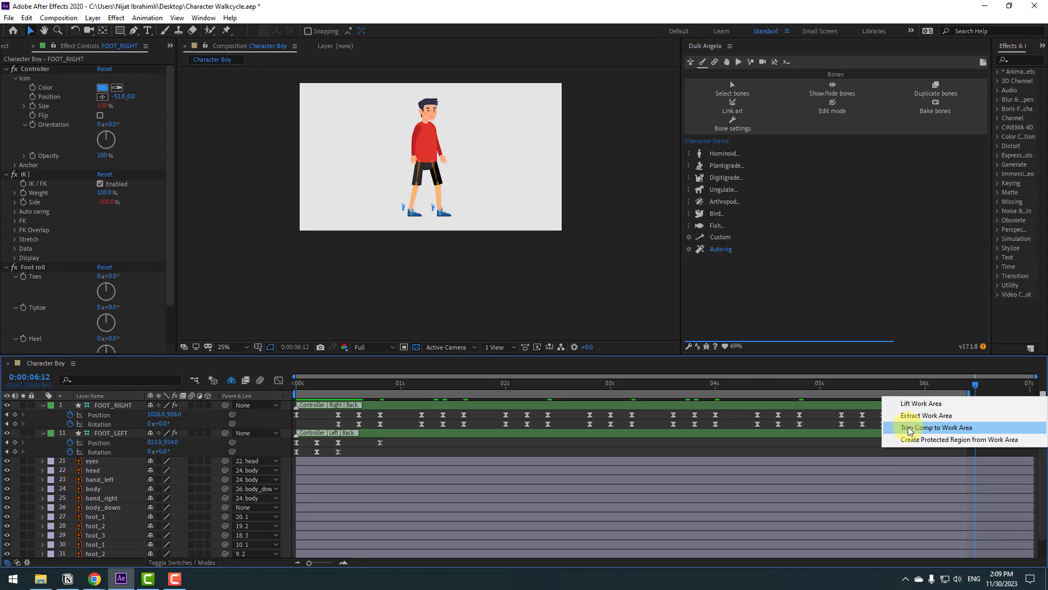
click(921, 428)
Step: Copy FOOT_LEFT's Position and Rotation keyframes, paste them every 20 frames from frame 20 through 0:00:05:15, and preview the walk
drag(398, 444, 288, 457)
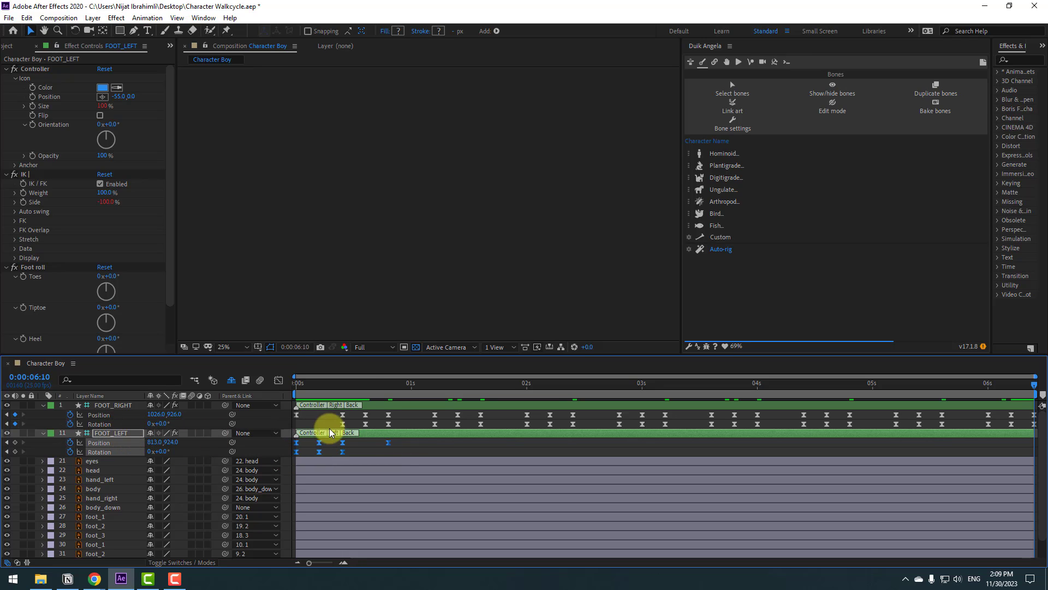
click(387, 388)
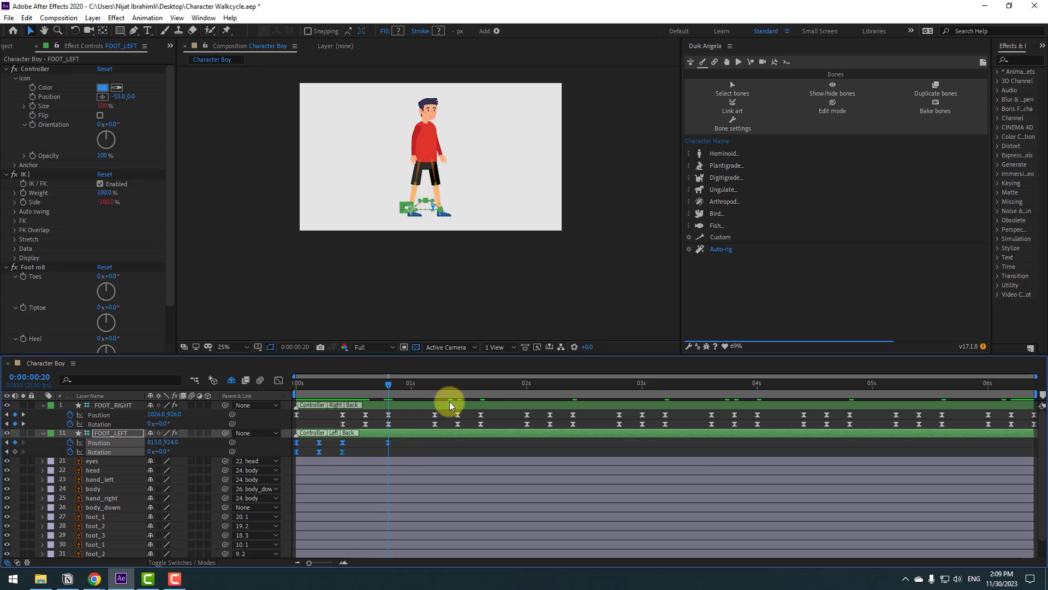
key(ctrl+v)
click(480, 385)
key(ctrl+v)
click(571, 384)
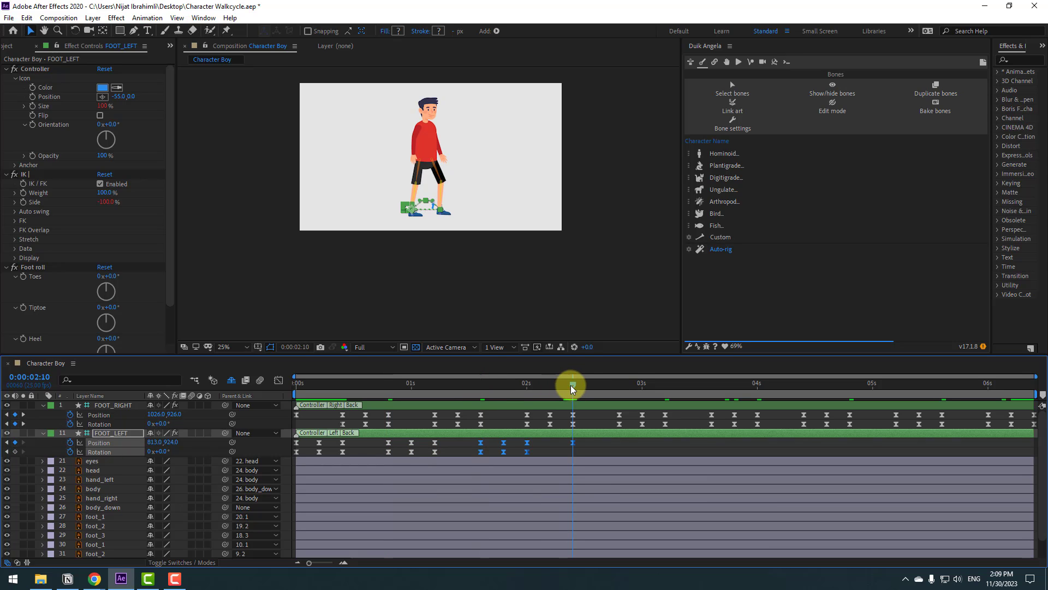
key(ctrl+v)
click(665, 385)
key(ctrl+v)
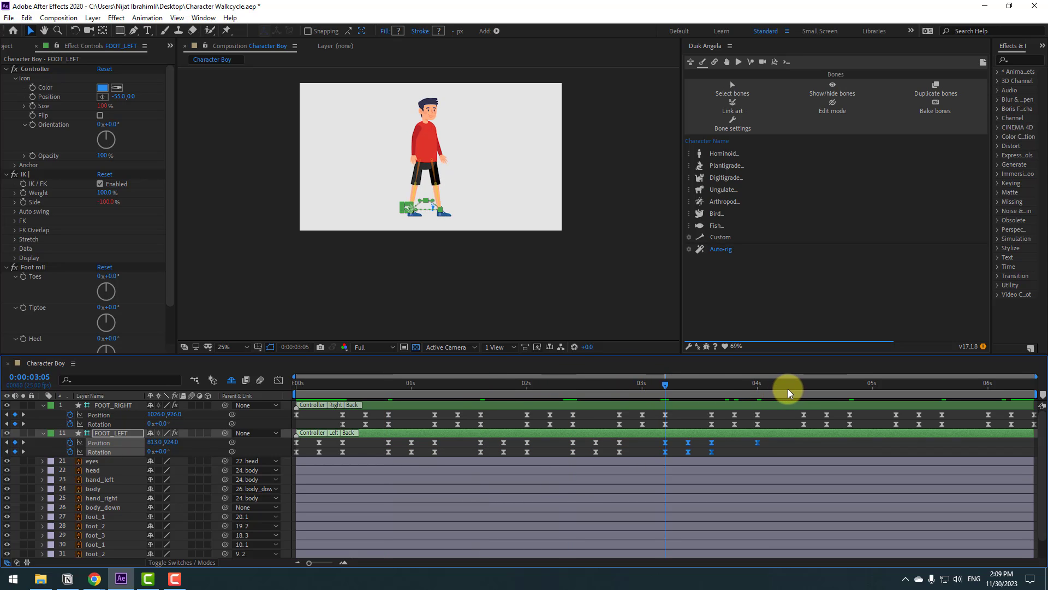
click(761, 386)
key(ctrl+v)
click(849, 386)
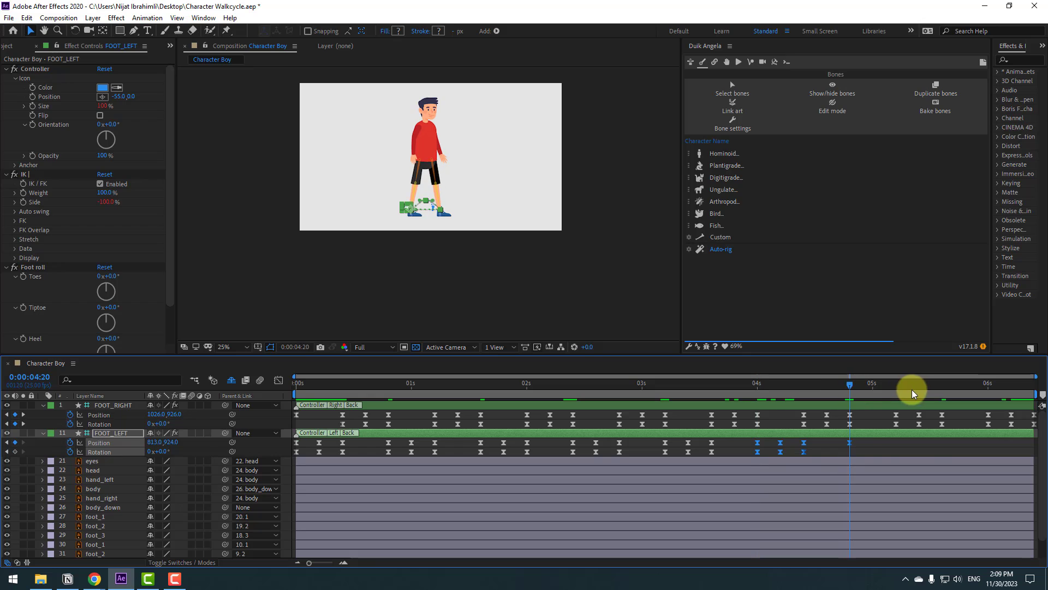
key(ctrl+v)
key(ctrl+v)
key(space)
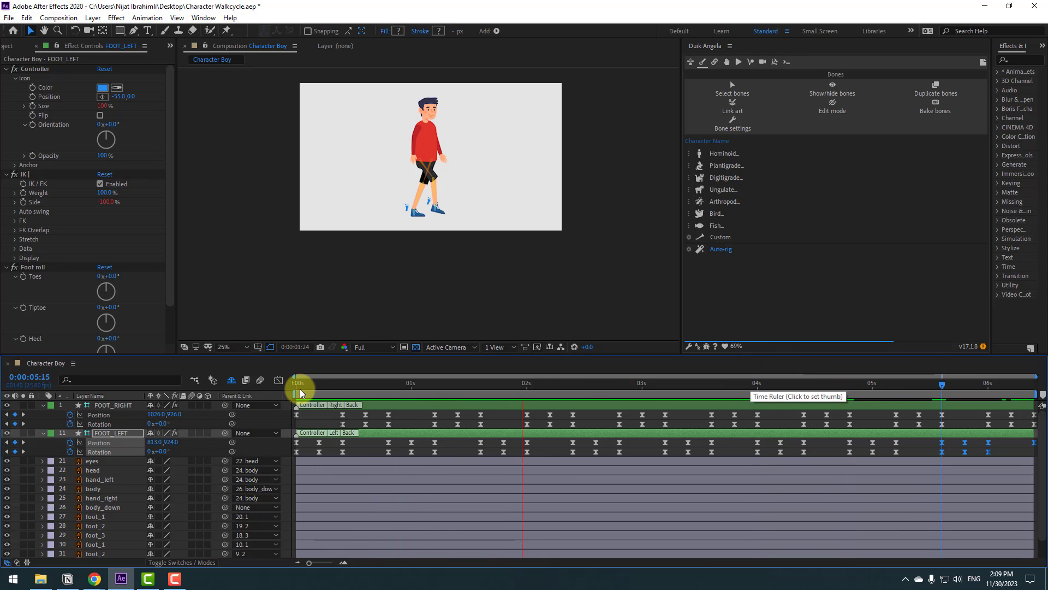
click(314, 384)
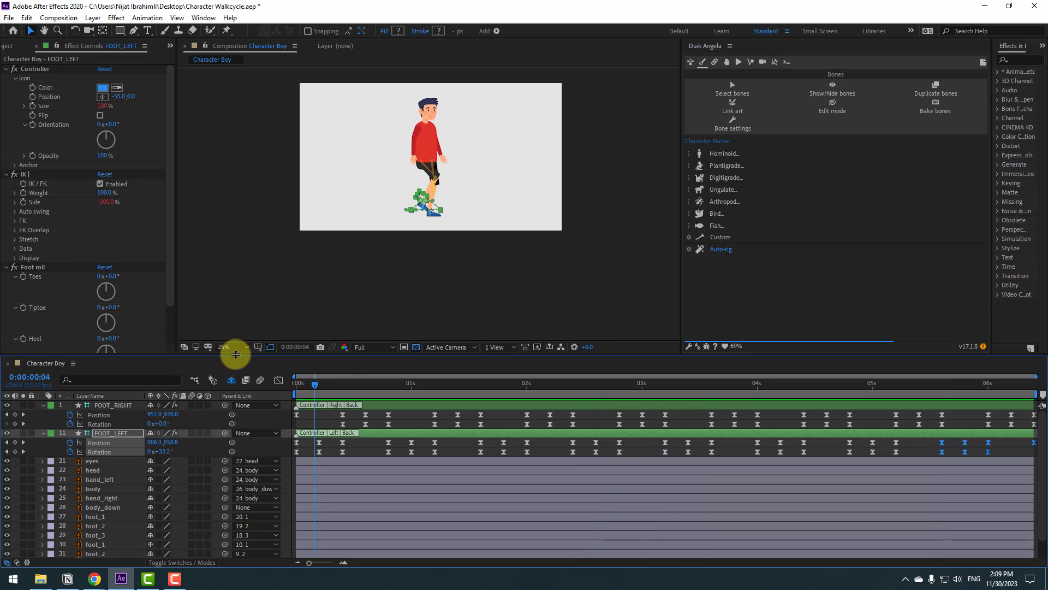
Step: Move hand_left's anchor point up to the shoulder
click(233, 347)
click(225, 371)
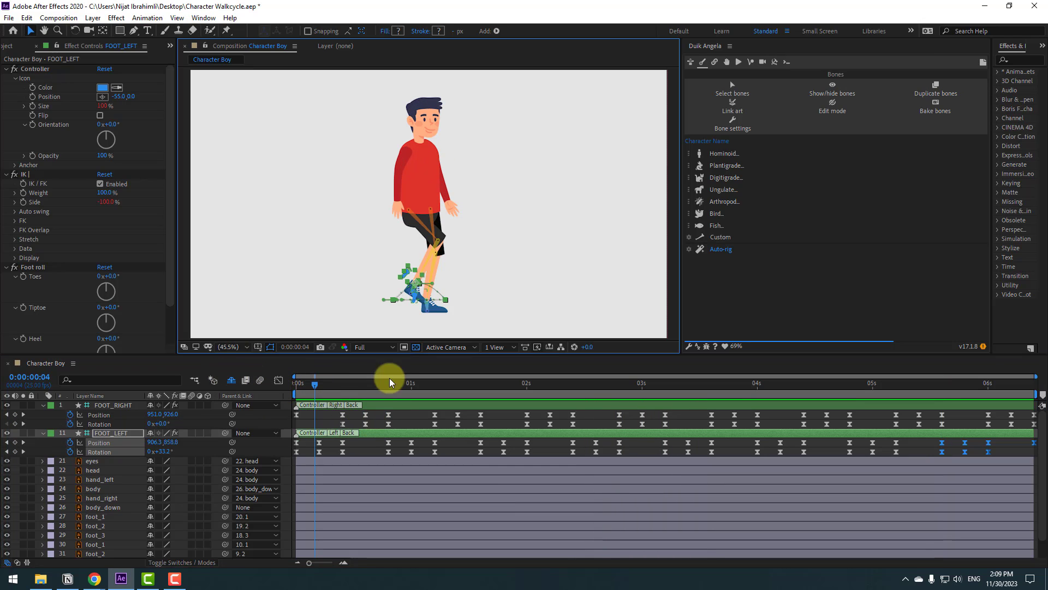
click(330, 417)
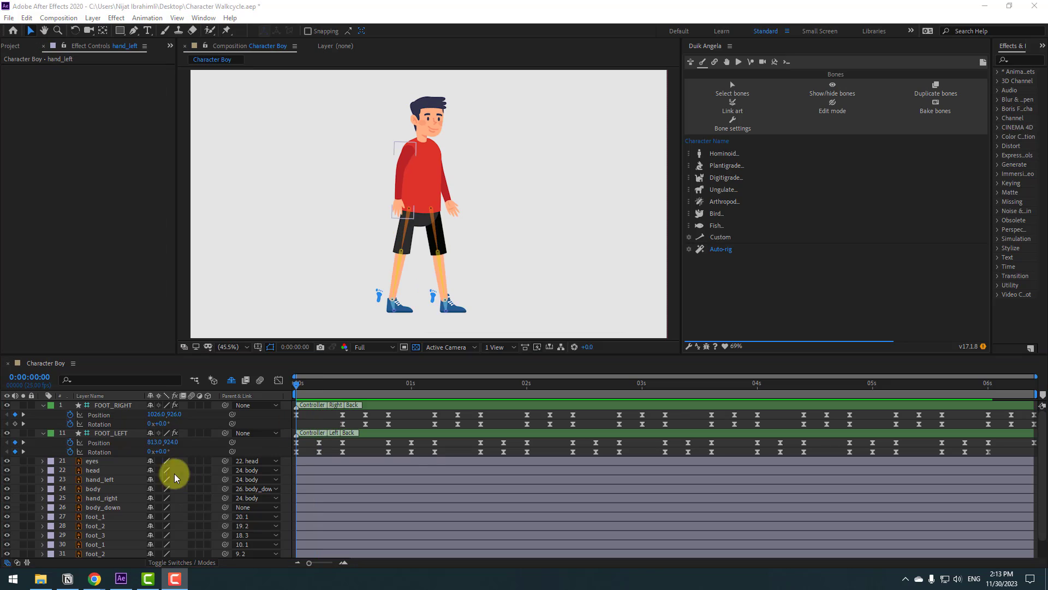
click(113, 479)
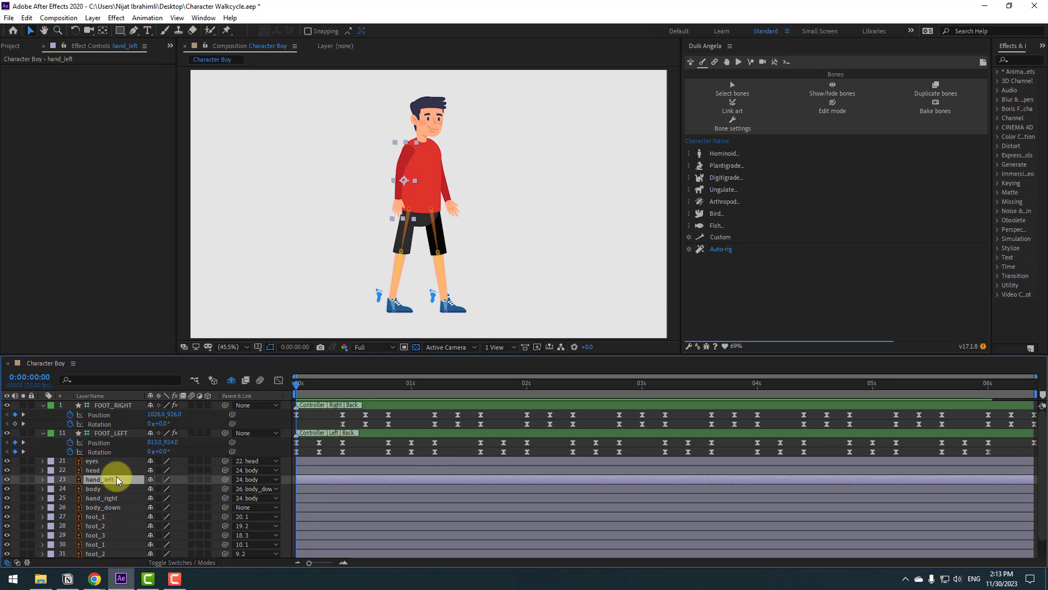
click(103, 30)
drag(400, 185, 409, 151)
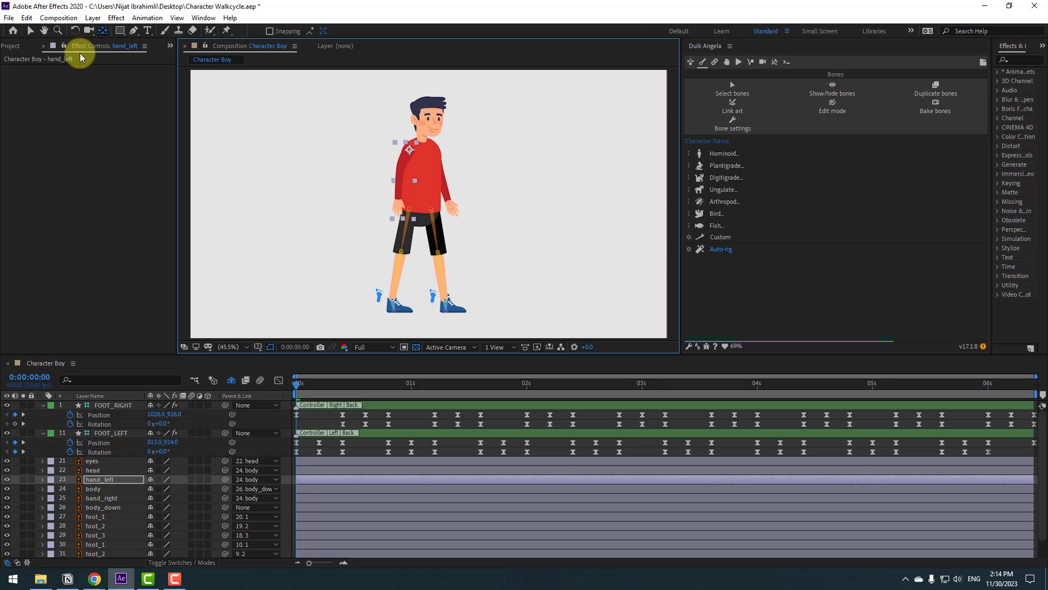
click(30, 31)
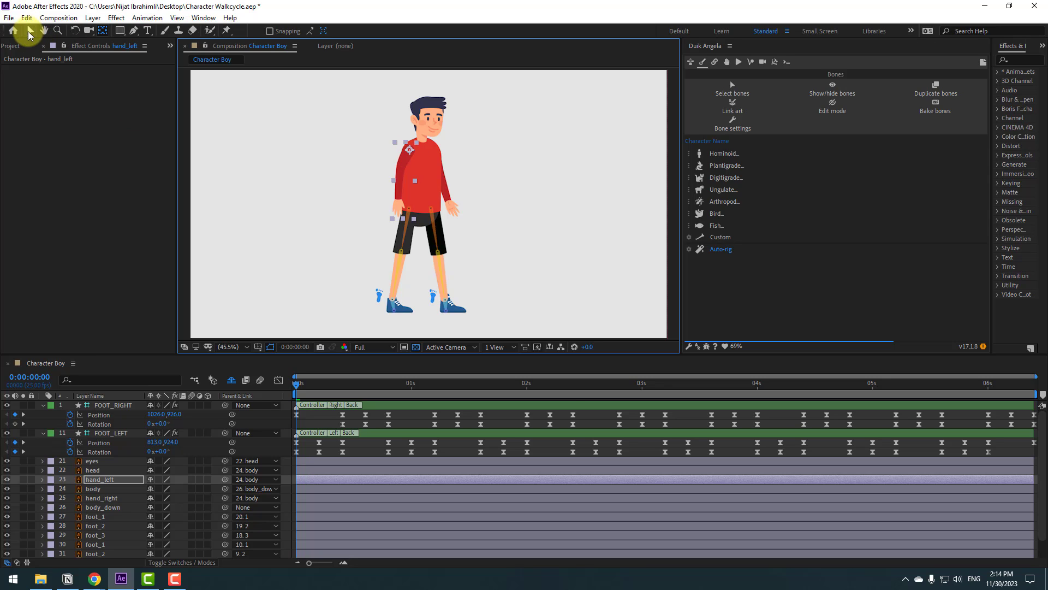
Step: Solo the hand_right layer, move its anchor point to the upper end of the arm, and turn off solo
click(107, 497)
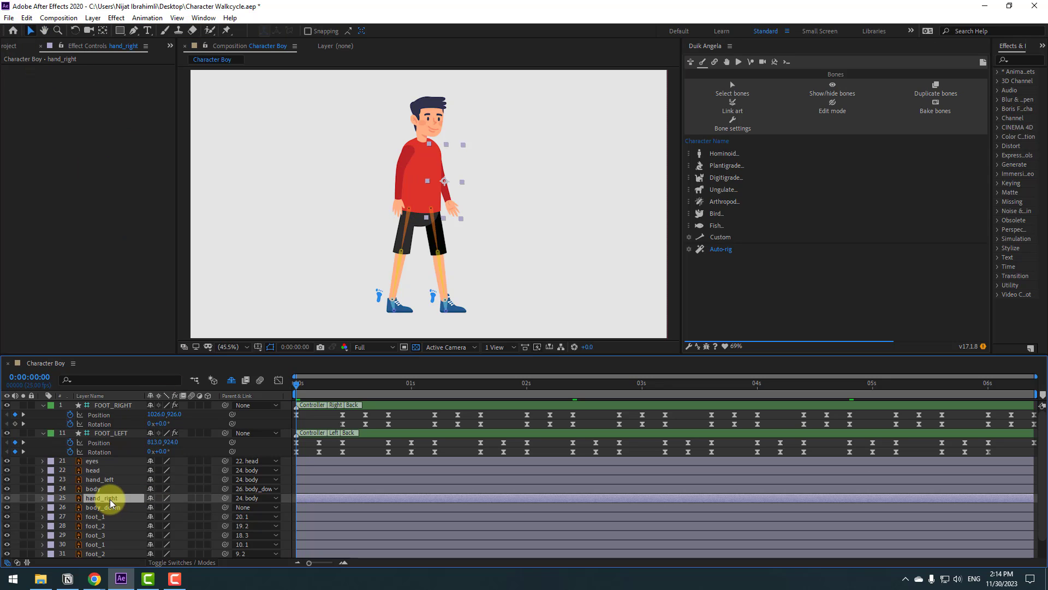
click(24, 501)
scroll(509, 233, up, 3)
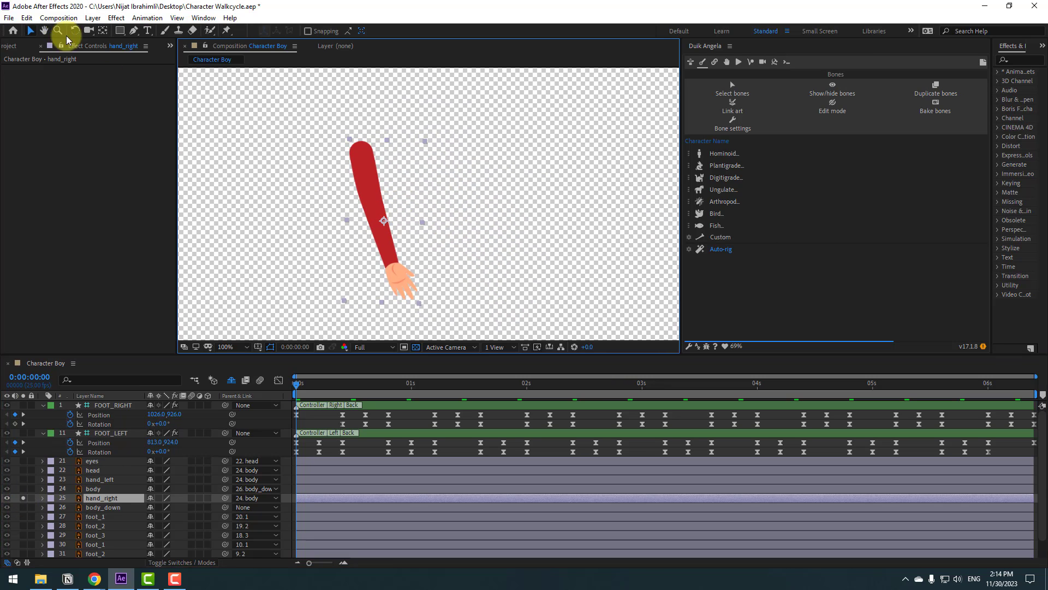
click(103, 31)
drag(384, 220, 378, 198)
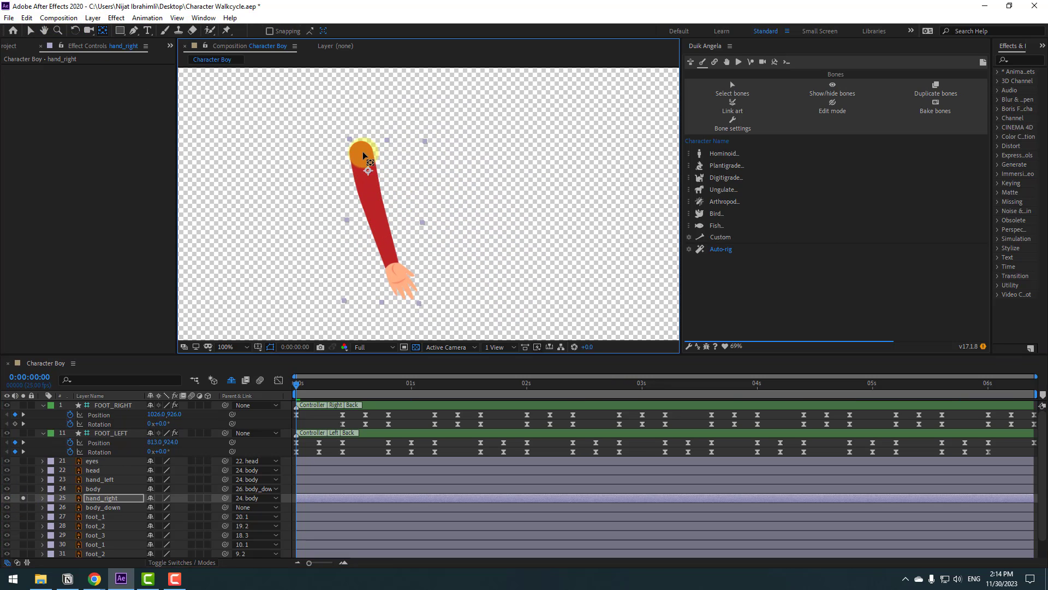
click(27, 33)
click(23, 498)
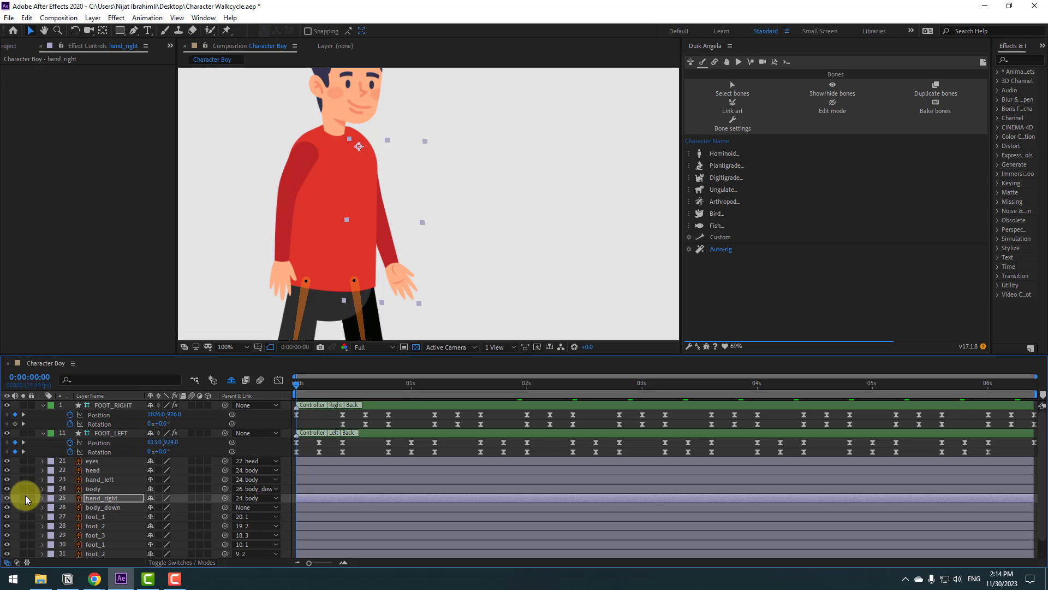
Step: Reveal Rotation on hand_left and hand_right and add a Rotation keyframe to both at frame 0
click(109, 481)
drag(267, 295, 350, 279)
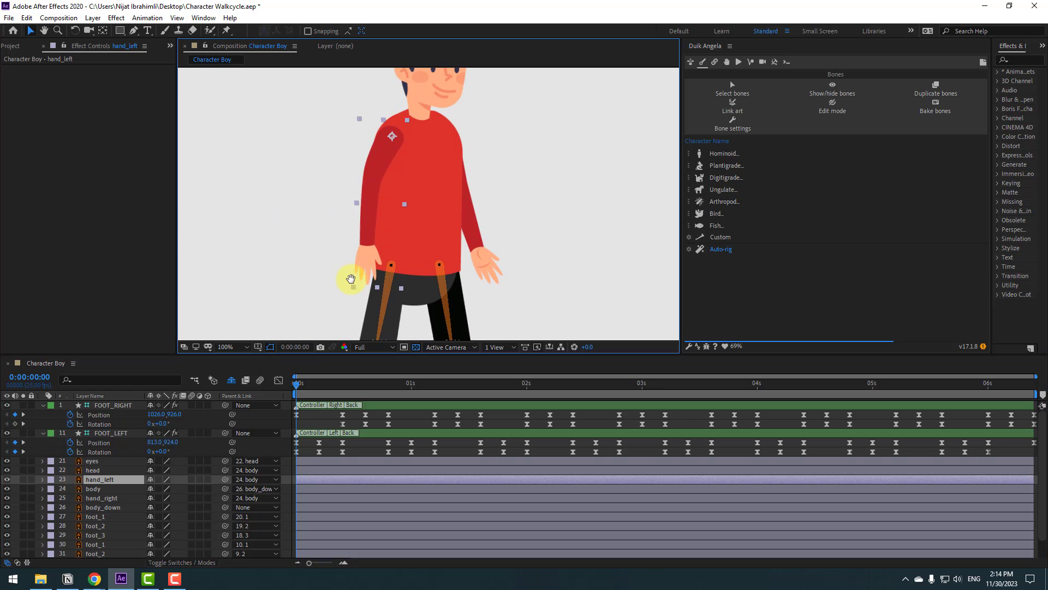
key(r)
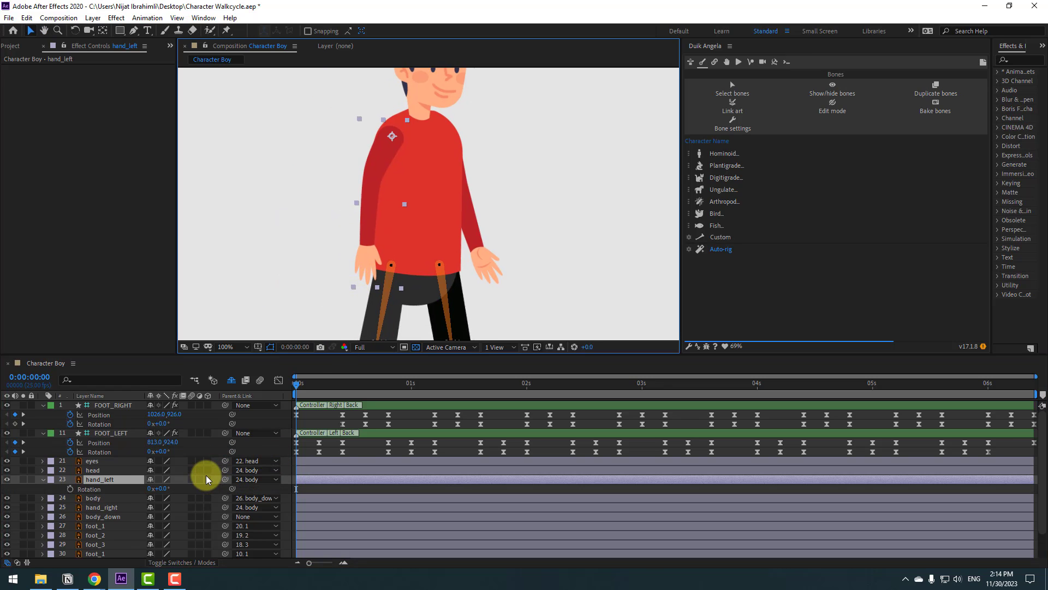
click(97, 509)
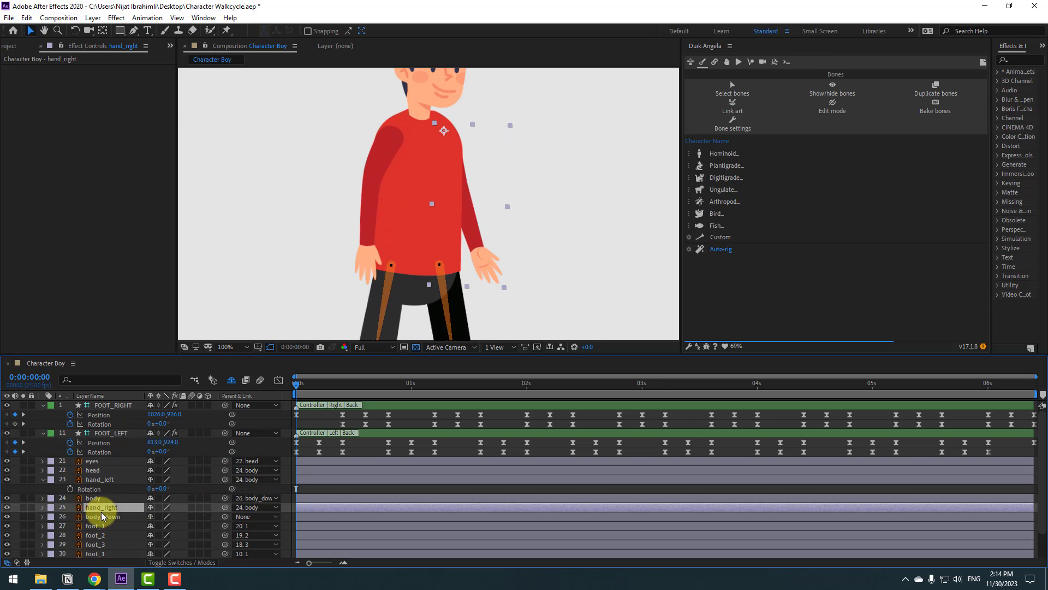
key(r)
key(comma)
key(comma)
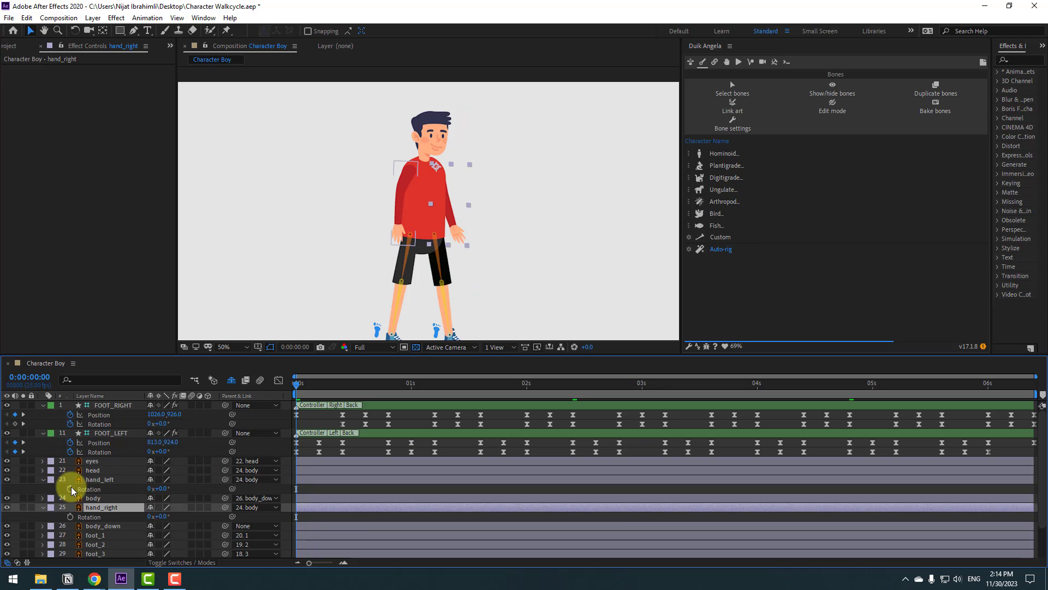
click(70, 488)
click(70, 516)
click(111, 516)
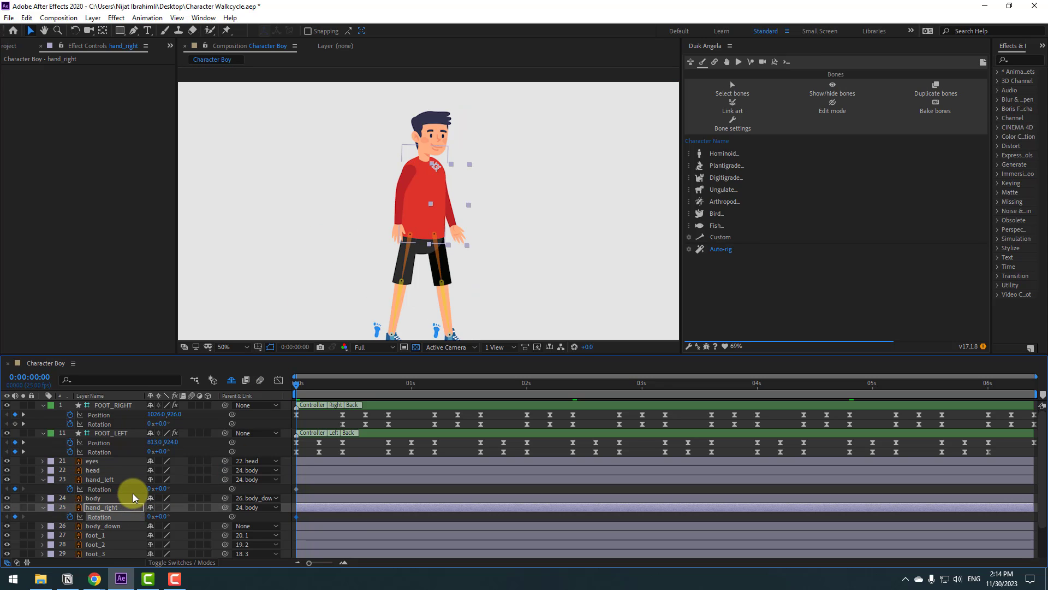
Step: At frame 0, set hand_left's Rotation to -37° and hand_right's Rotation to 51°
click(133, 490)
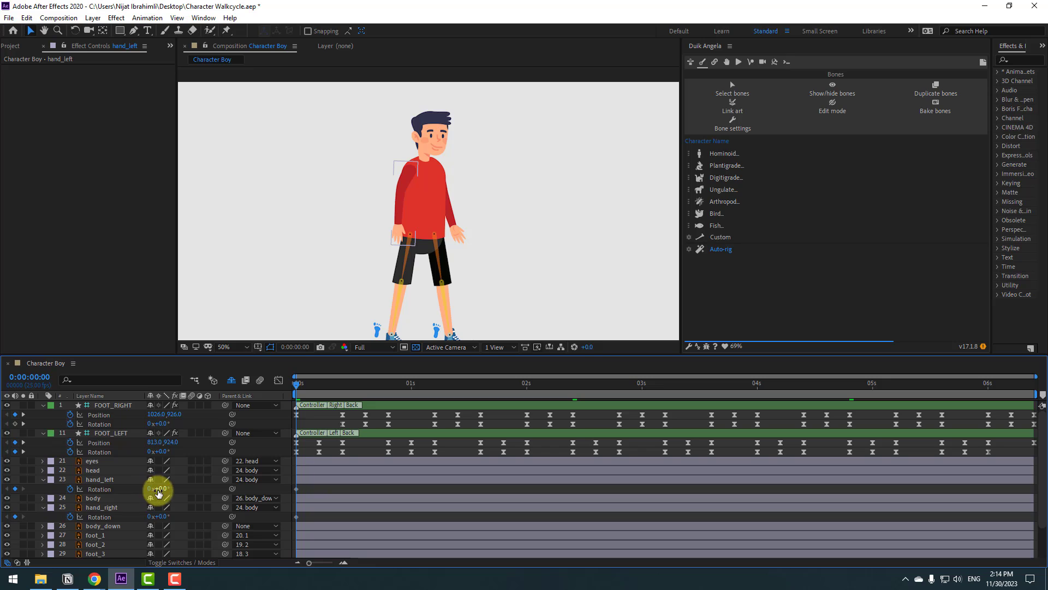
mouse_move(159, 493)
mouse_down()
mouse_move(170, 489)
mouse_move(140, 491)
mouse_up()
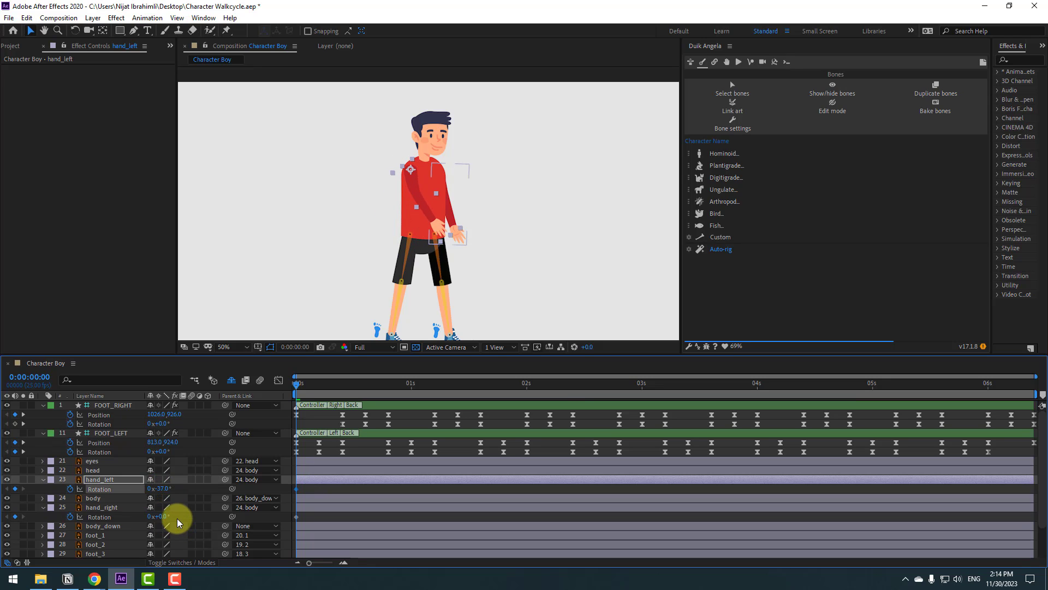
drag(164, 516, 187, 516)
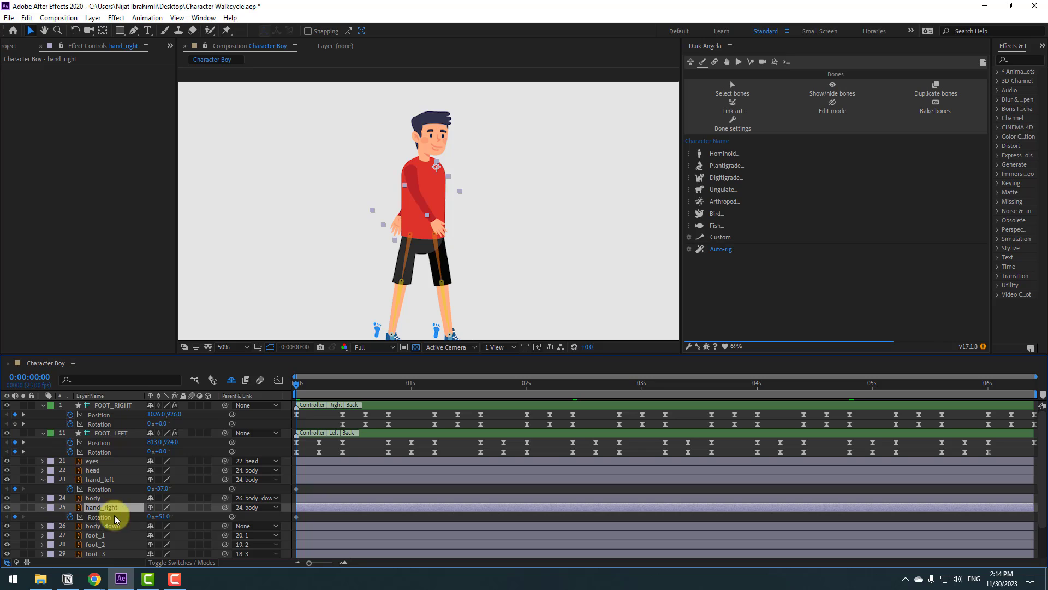
Step: Move the hand_right layer below all the foot layers, directly above BG, and go to frame 10
scroll(120, 519, down, 2)
drag(112, 471, 113, 544)
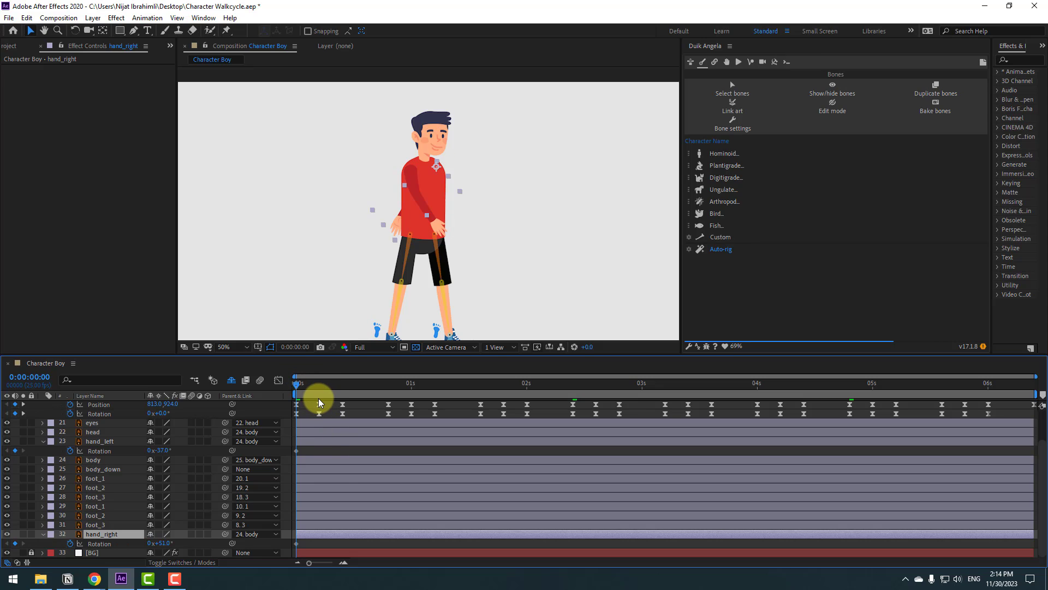
key(shift+Page_Down)
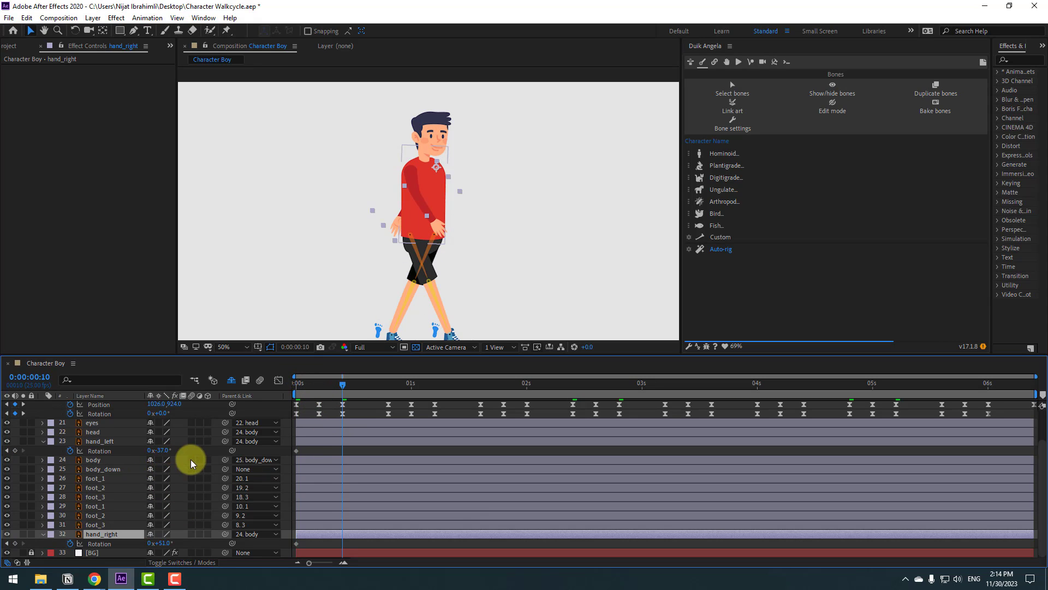
Step: At frame 10, set hand_right's Rotation to -10° and hand_left's Rotation to 18°
drag(164, 542, 133, 546)
scroll(180, 513, up, 1)
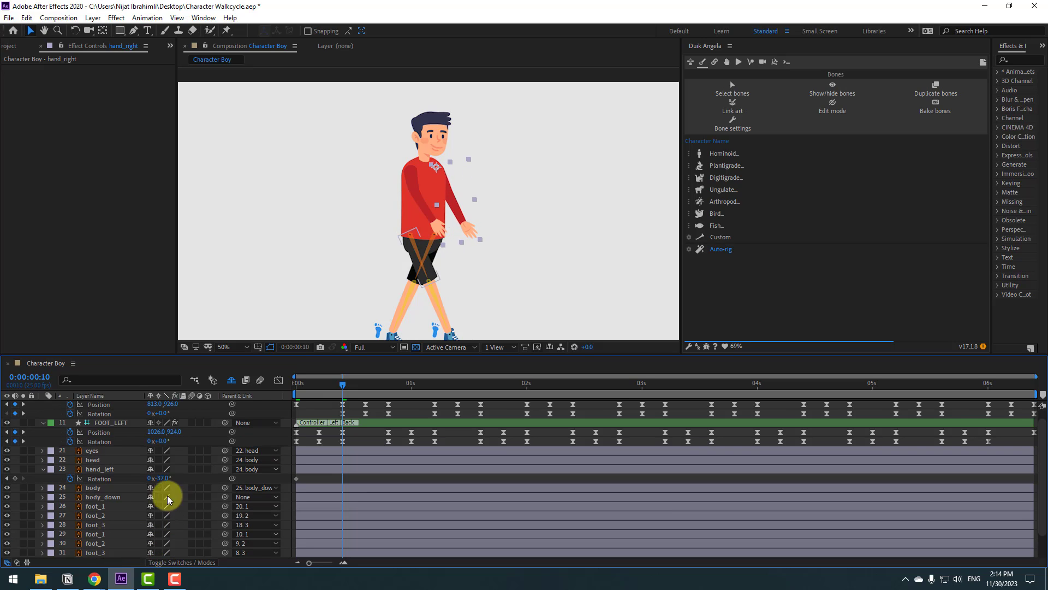
drag(163, 483, 191, 479)
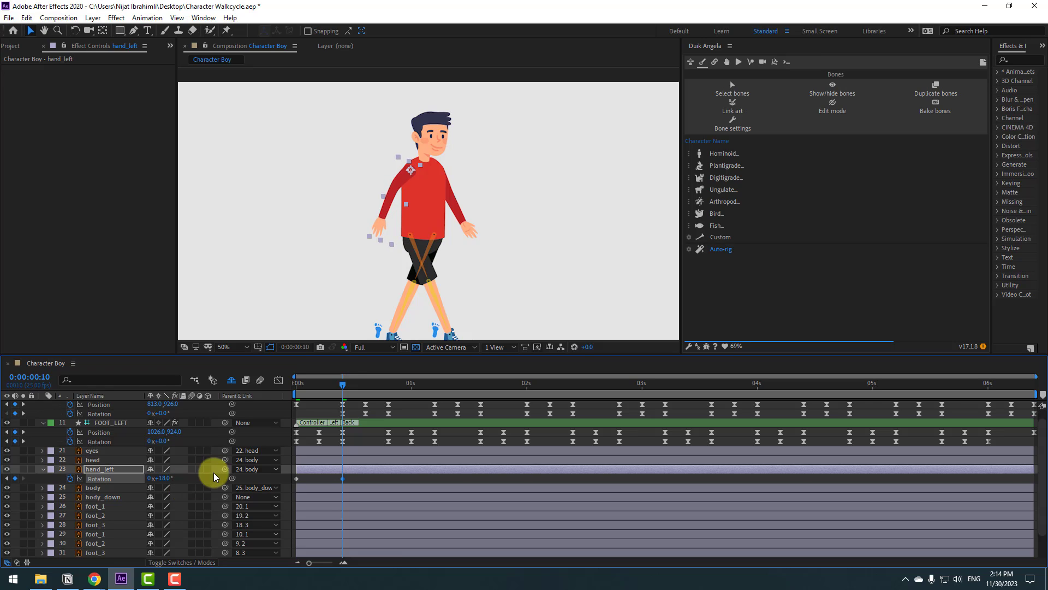
Step: Copy the frame 0 Rotation keyframes of hand_left and hand_right to frame 20, and preview with the work area ending there
key(shift+Page_Down)
drag(302, 479, 282, 486)
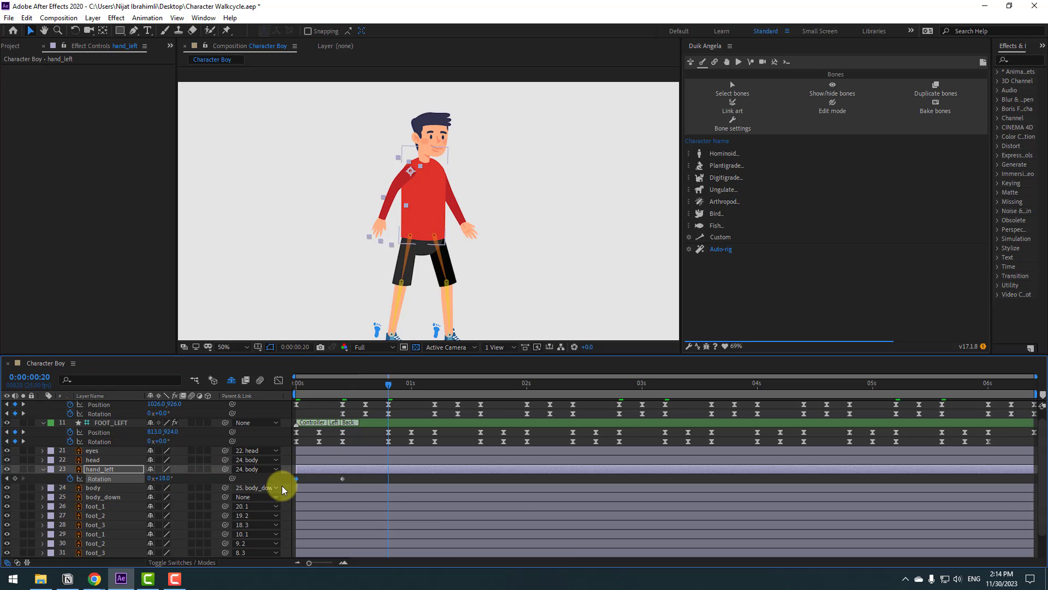
key(ctrl+c)
key(ctrl+v)
scroll(316, 516, down, 1)
click(296, 543)
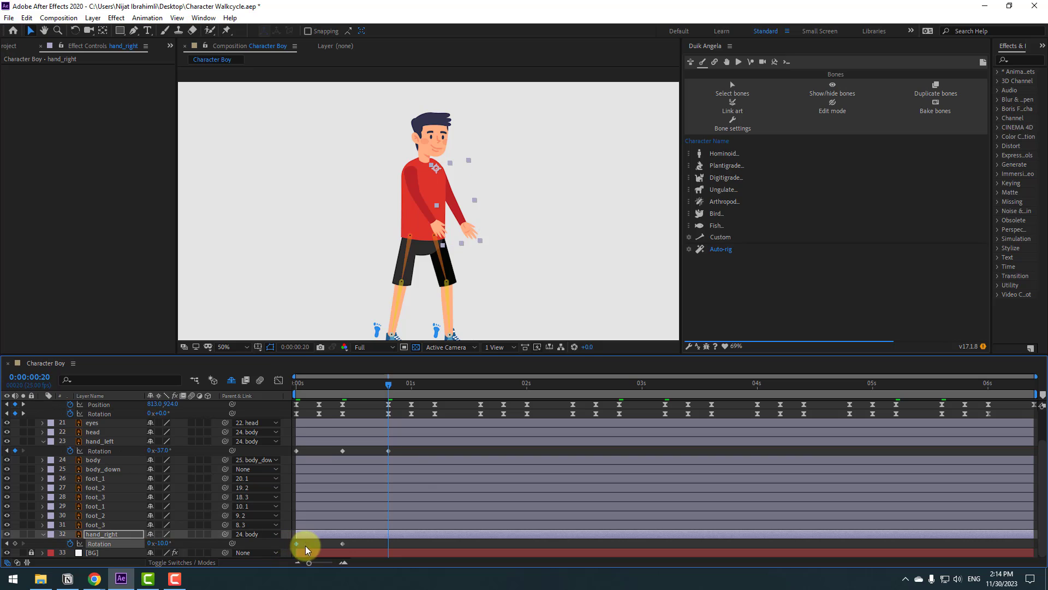
key(ctrl+c)
key(ctrl+v)
key(n)
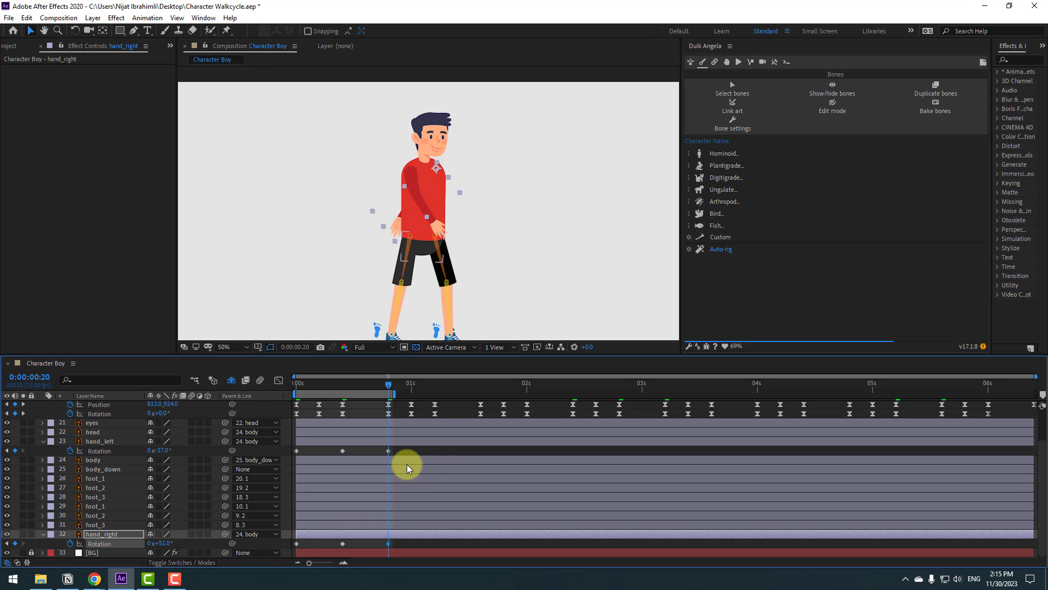
key(space)
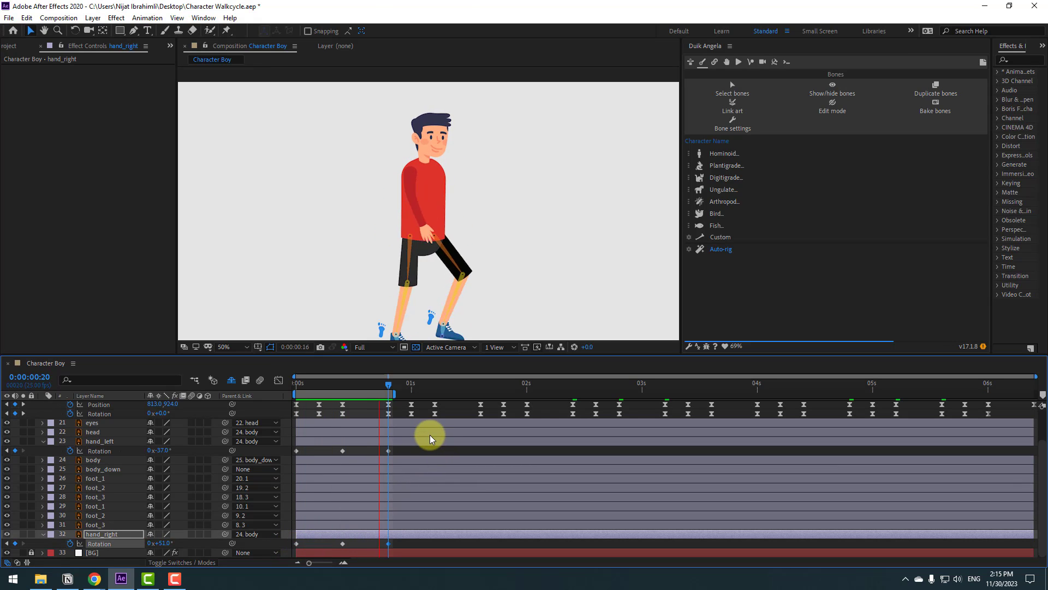
Step: Apply Easy Ease to all Rotation keyframes of hand_left and hand_right, and extend the work area back to the composition's end
drag(398, 452, 281, 546)
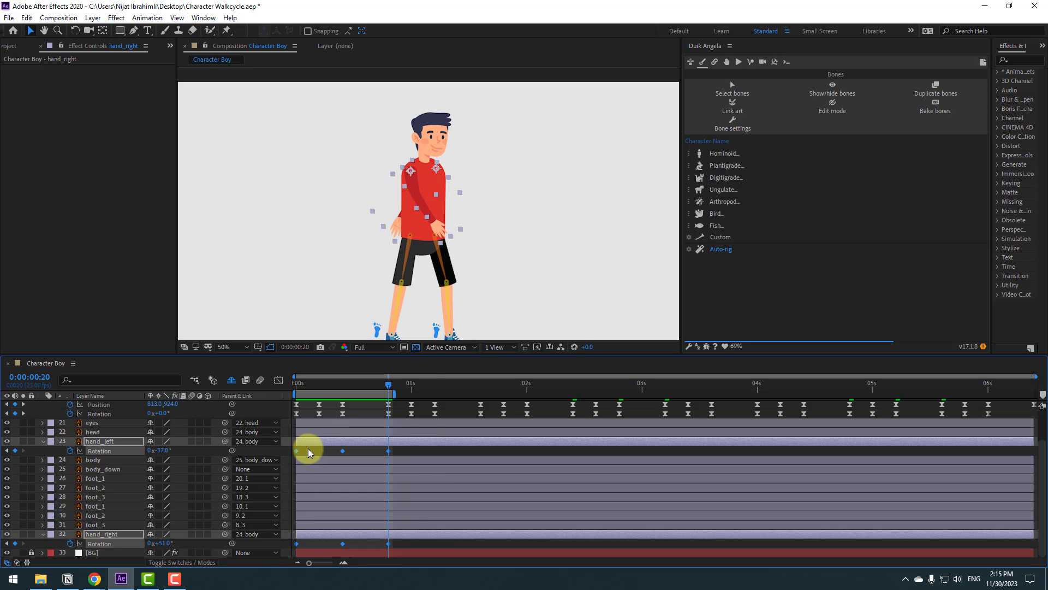
right_click(297, 451)
mouse_move(302, 446)
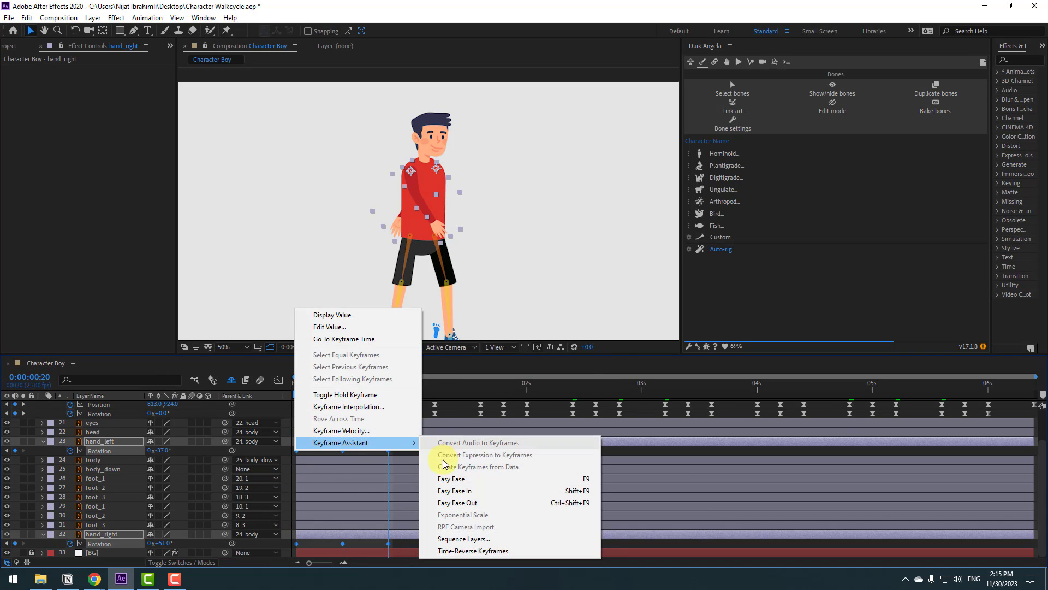
click(438, 475)
key(space)
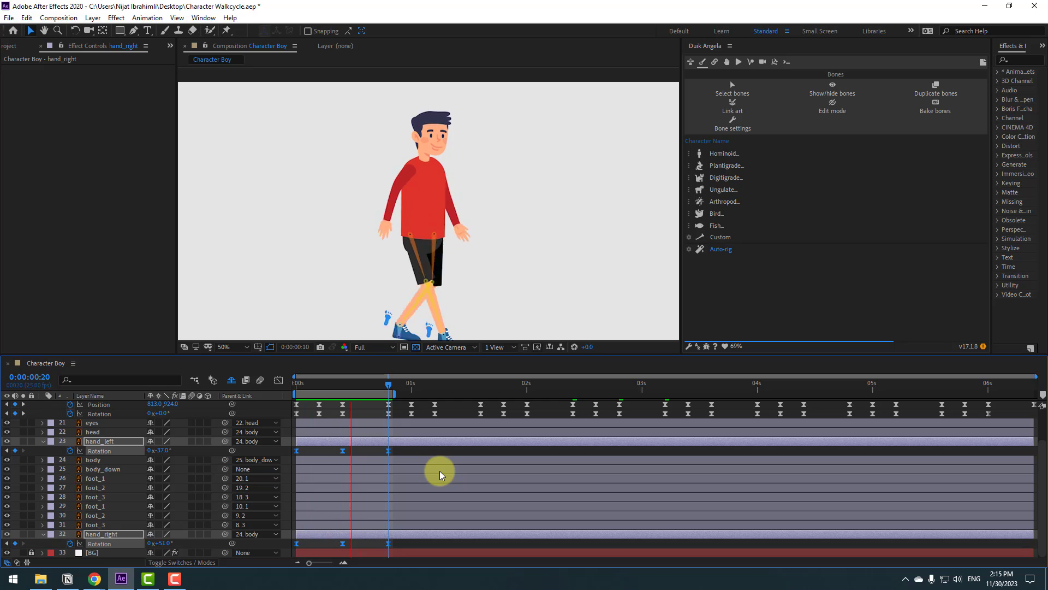
drag(388, 385, 1043, 390)
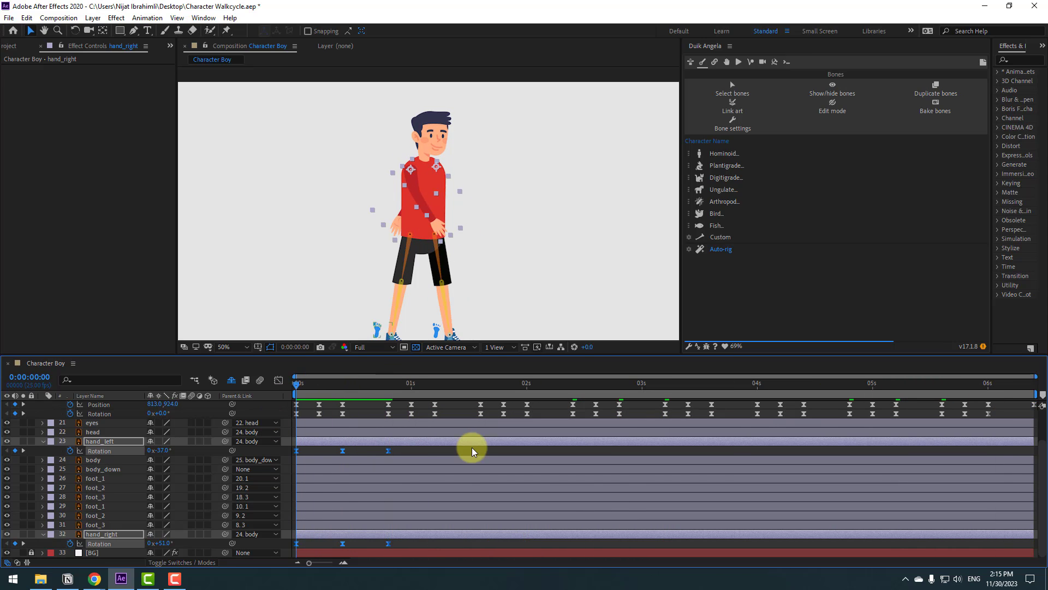
Step: Add the expression loopOutDuration(type = "cycle", duration = 0) to hand_left's Rotation and collapse the layer
click(382, 455)
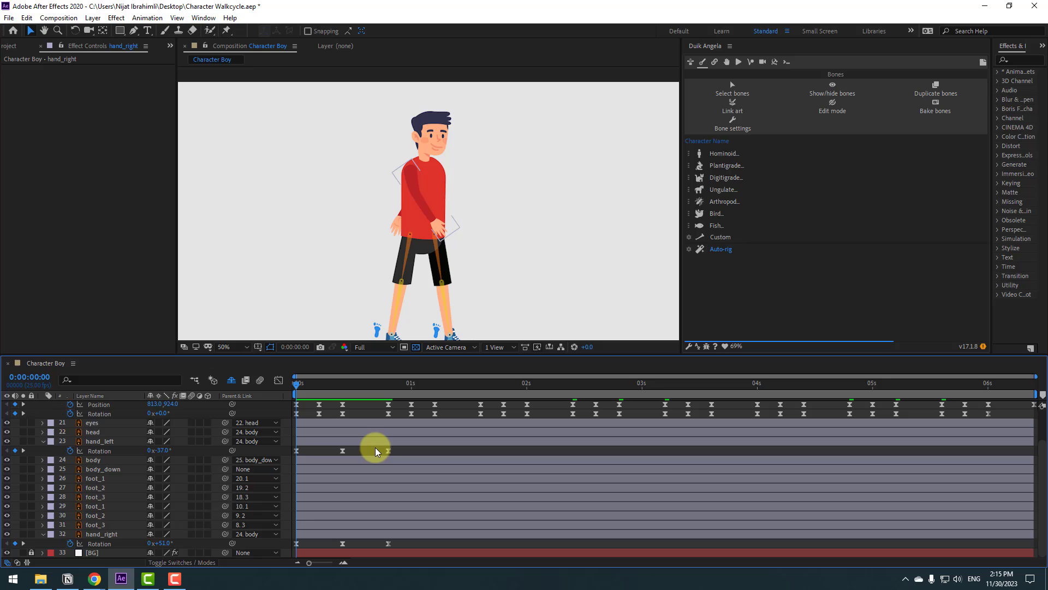
alt+click(69, 452)
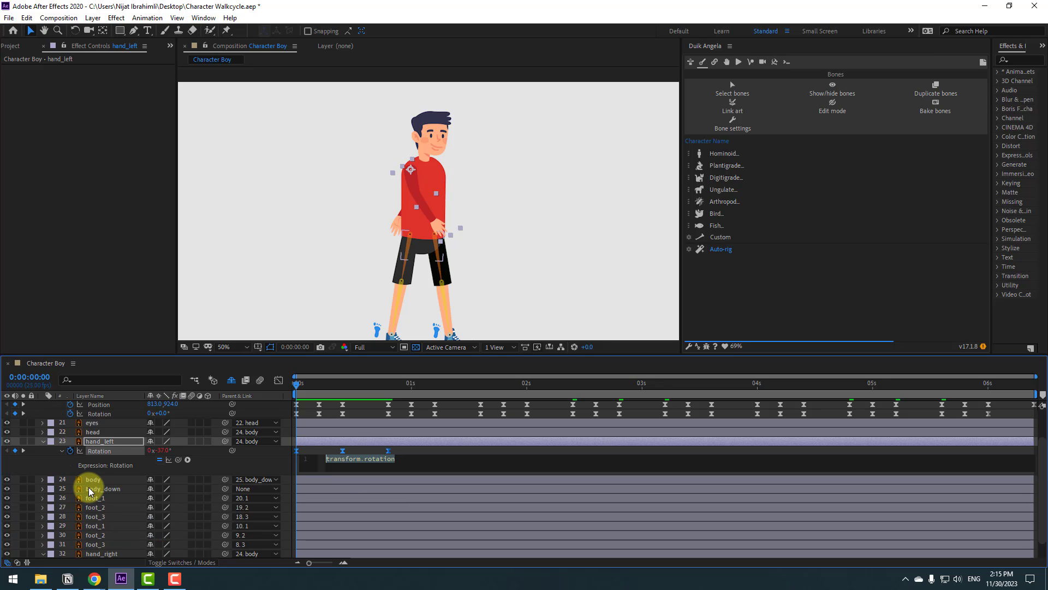
click(188, 460)
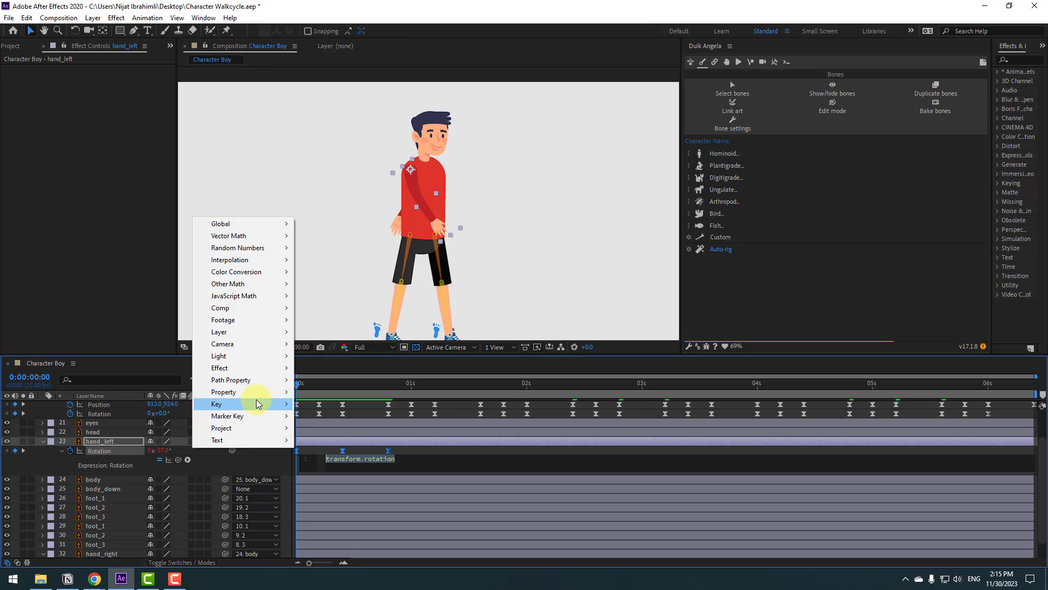
mouse_move(255, 392)
click(432, 284)
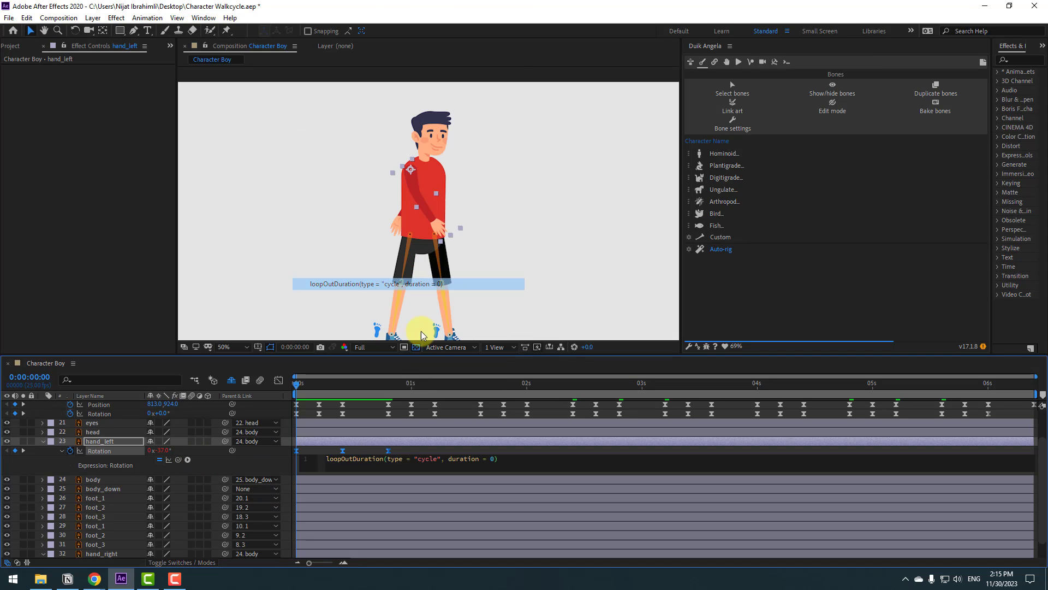
click(368, 451)
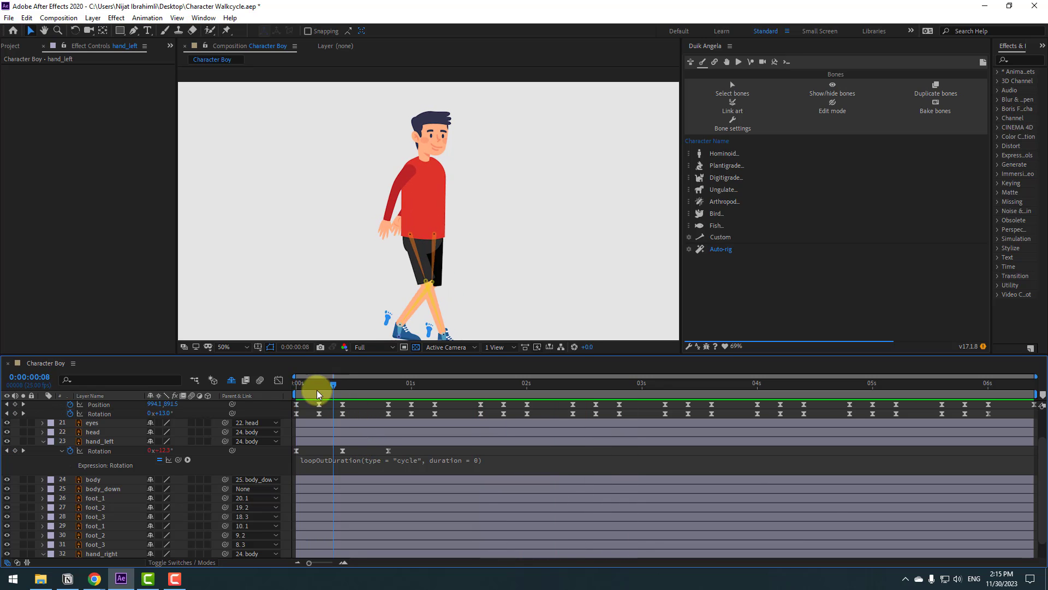
click(103, 451)
click(42, 441)
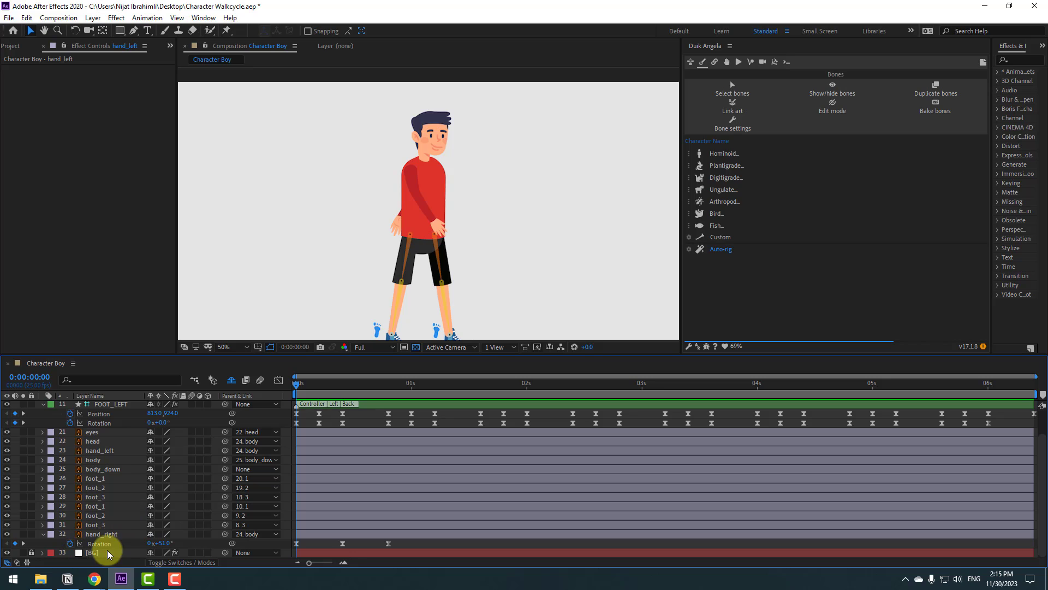
Step: Add the expression loopOutDuration(type = "cycle", duration = 0) to hand_right's Rotation and preview the arm swing
alt+click(70, 543)
click(188, 552)
mouse_move(277, 486)
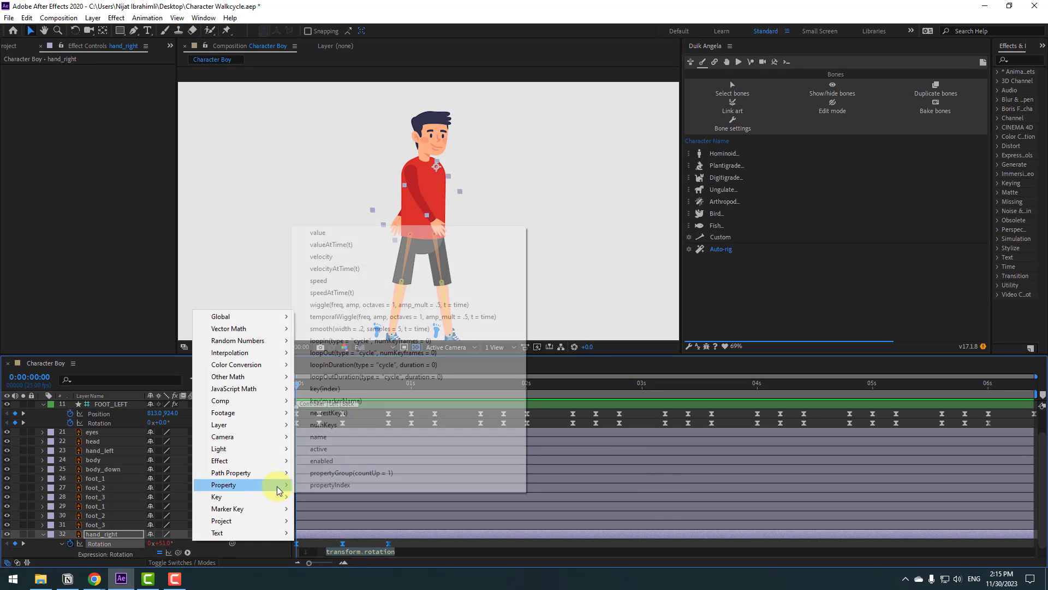
click(401, 375)
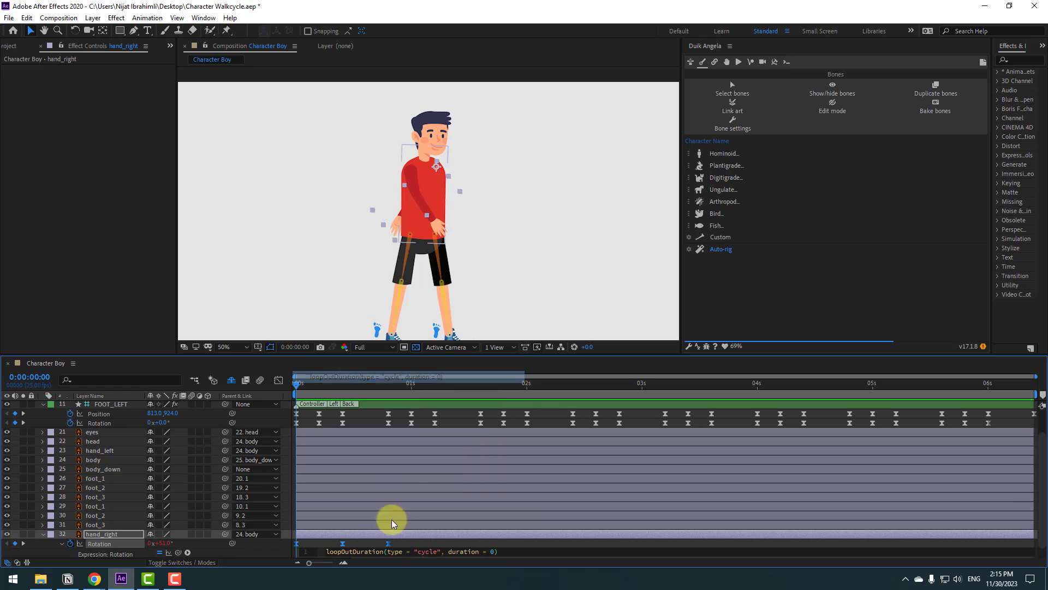
click(42, 534)
key(space)
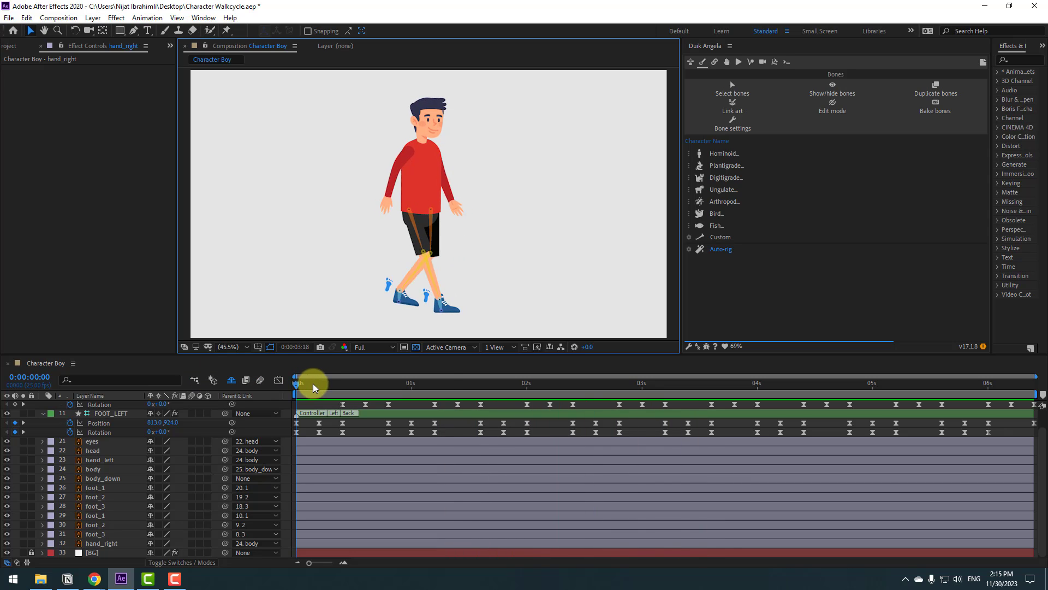
key(space)
Step: Solo the head layer, move its anchor point down to the jaw beside the neck, and turn off solo
click(100, 451)
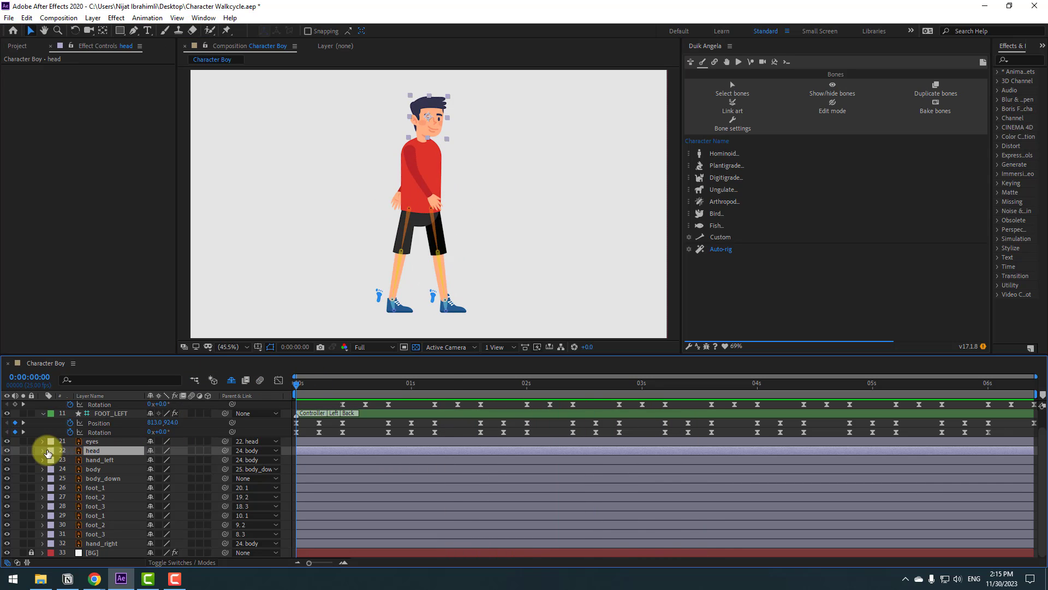
click(23, 450)
scroll(470, 202, up, 5)
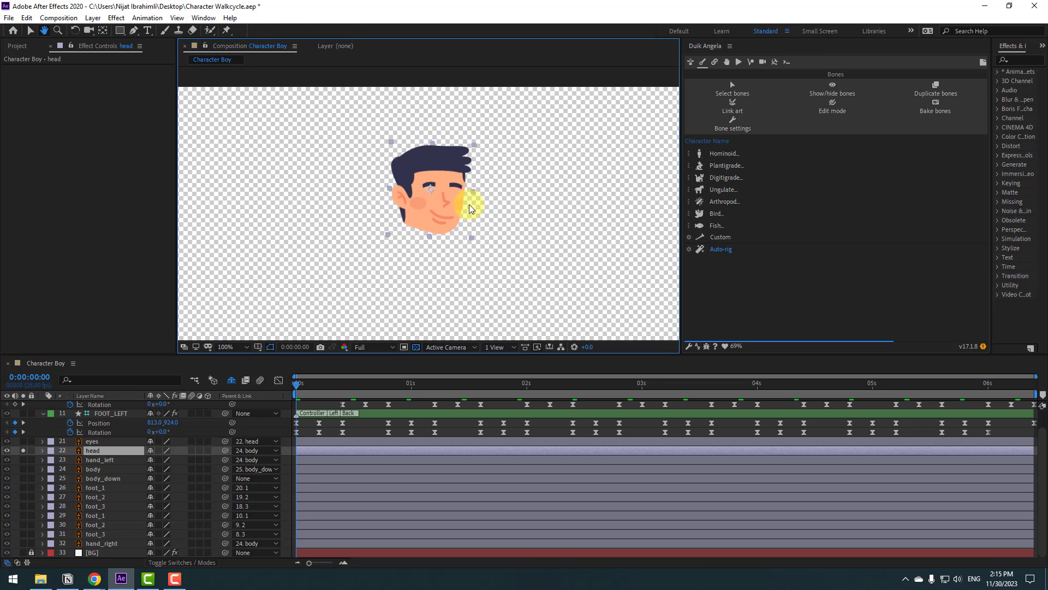
click(104, 33)
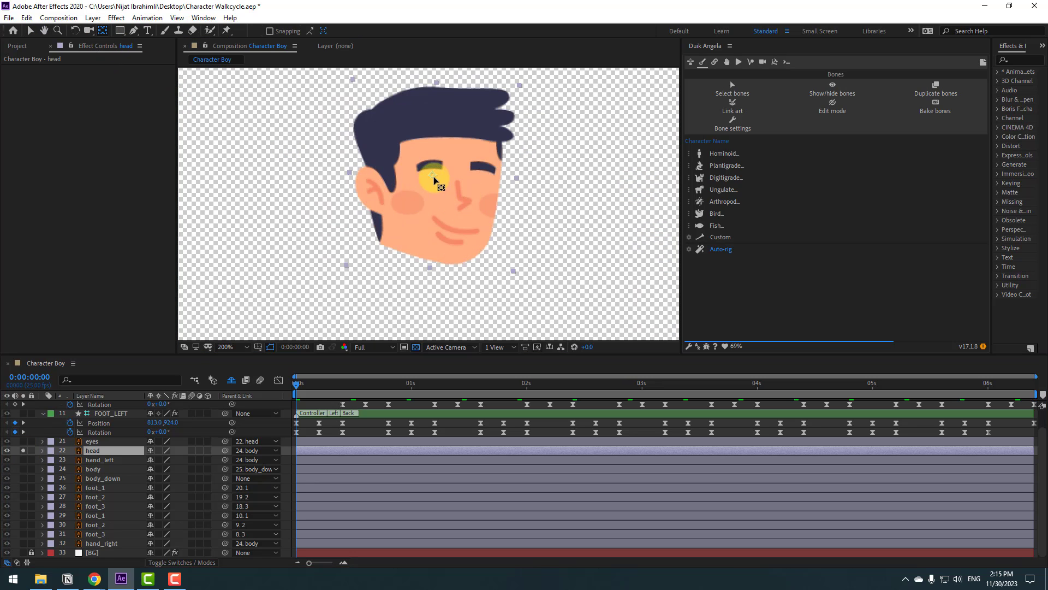
drag(433, 175, 416, 240)
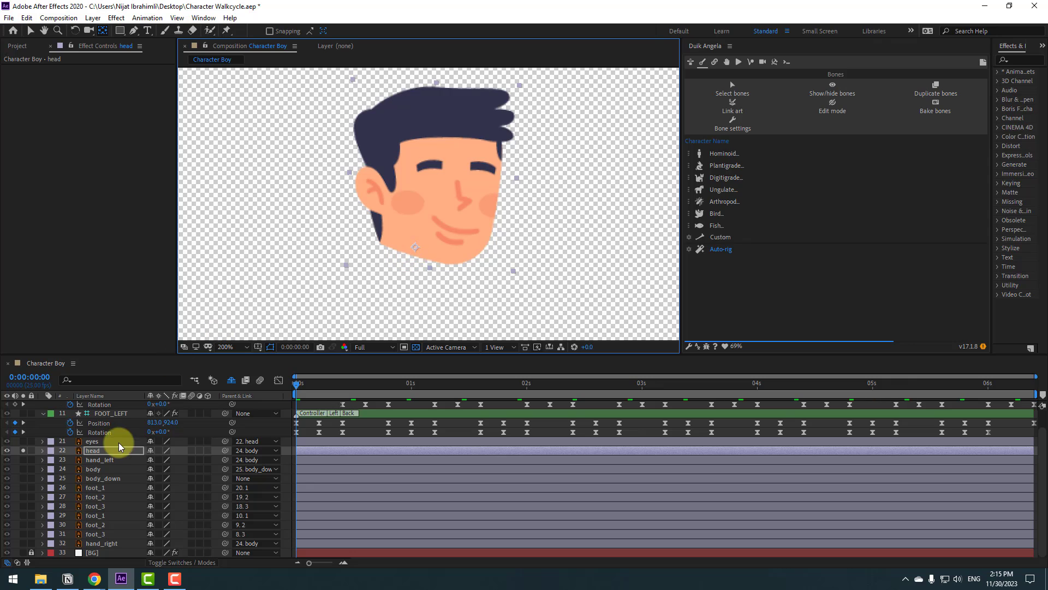
click(24, 451)
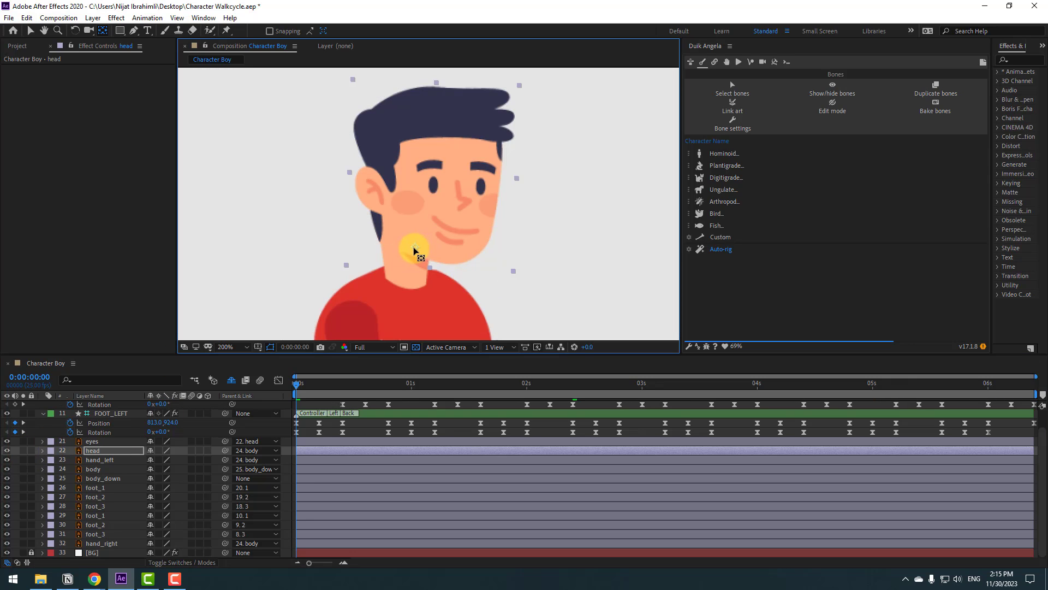
click(27, 31)
Step: Add a Rotation keyframe to the head layer at frame 0 and set its Rotation to 11° at about frame 6
key(r)
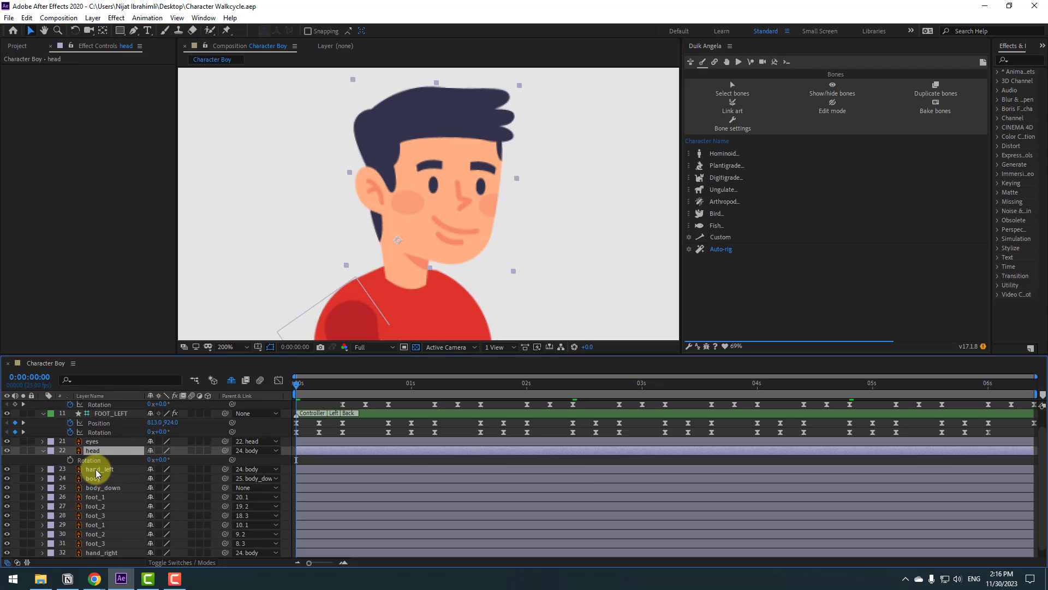
click(70, 460)
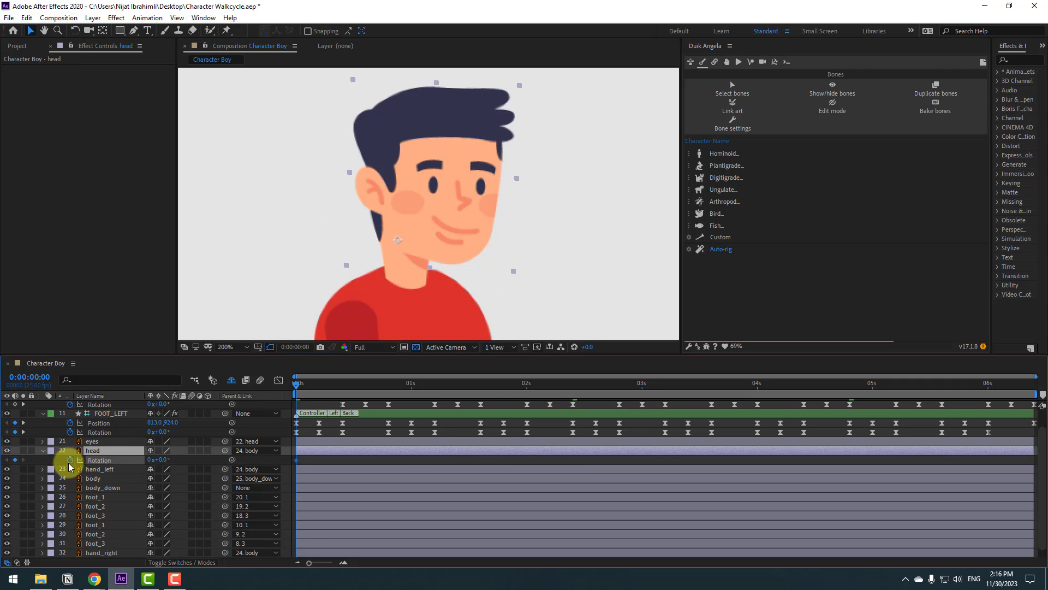
drag(299, 386, 324, 384)
drag(165, 462, 172, 460)
Step: Copy the head's frame 0 Rotation keyframe to frame 13 and preview the head nod
drag(336, 381, 355, 383)
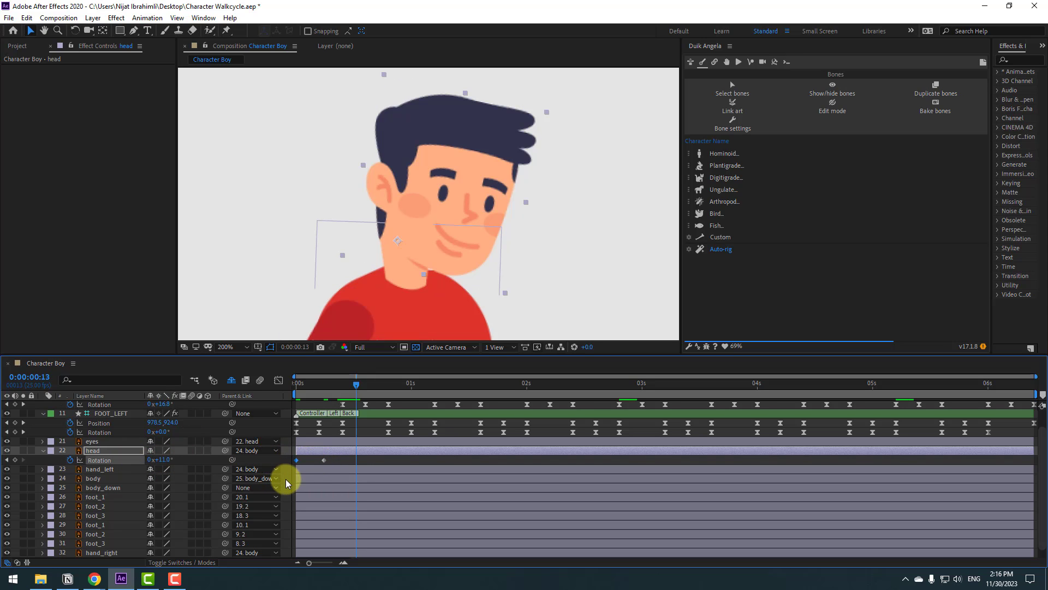
key(ctrl+v)
scroll(420, 191, down, 1)
key(space)
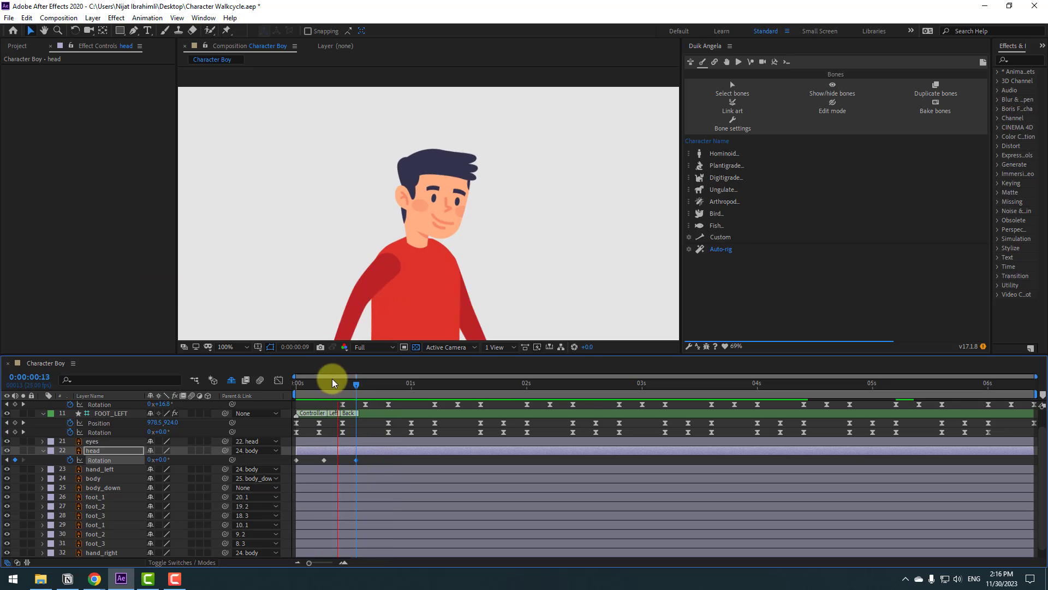
key(space)
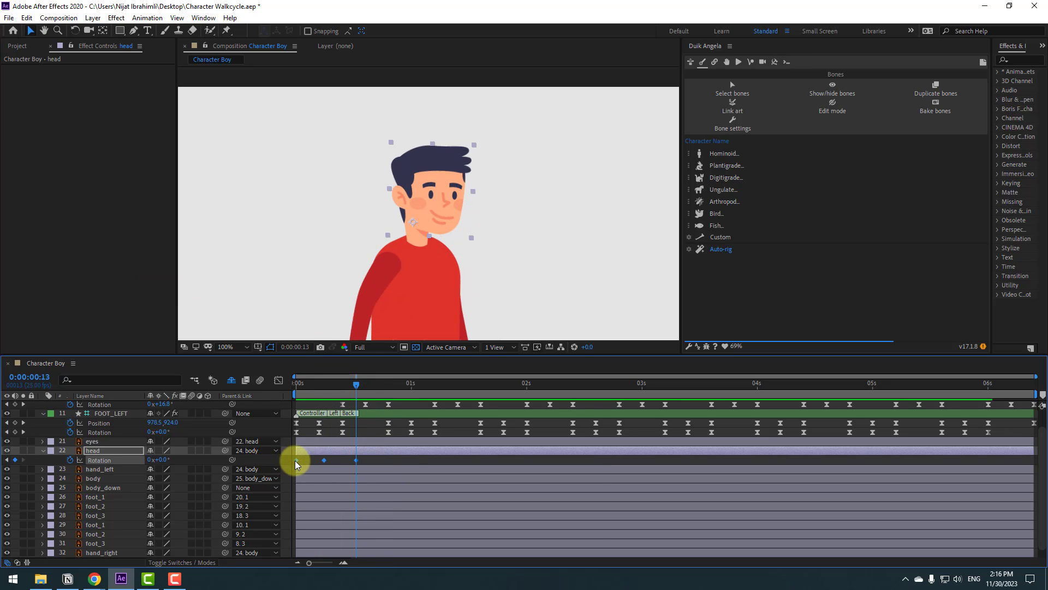
Step: Apply Easy Ease to the head layer's three Rotation keyframes
right_click(295, 460)
mouse_move(350, 452)
click(464, 420)
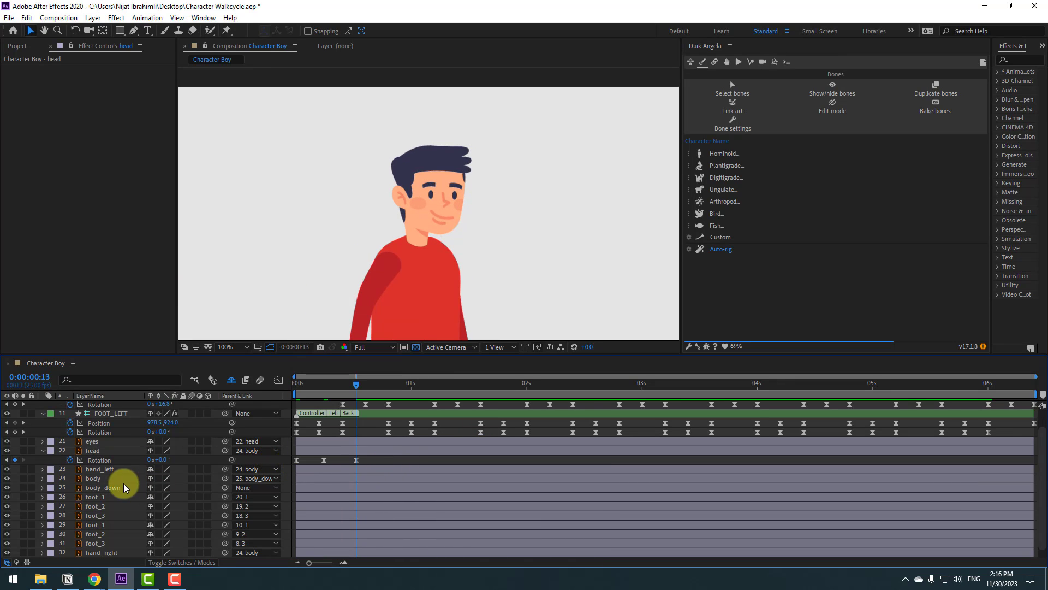
Step: Add the expression loopOutDuration(type = "cycle", duration = 0) to the head layer's Rotation
alt+click(69, 460)
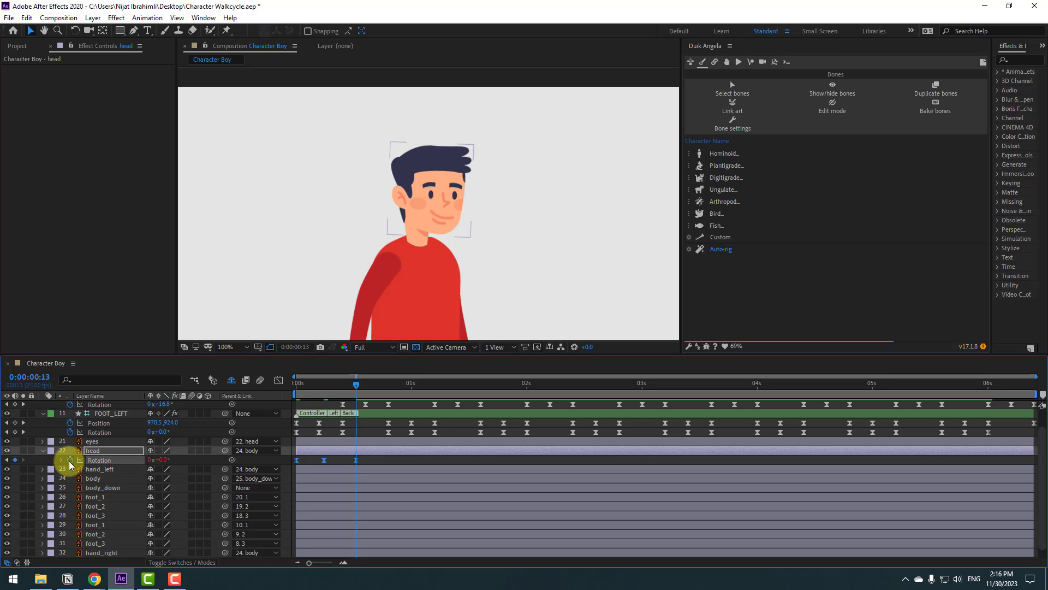
click(188, 468)
mouse_move(276, 400)
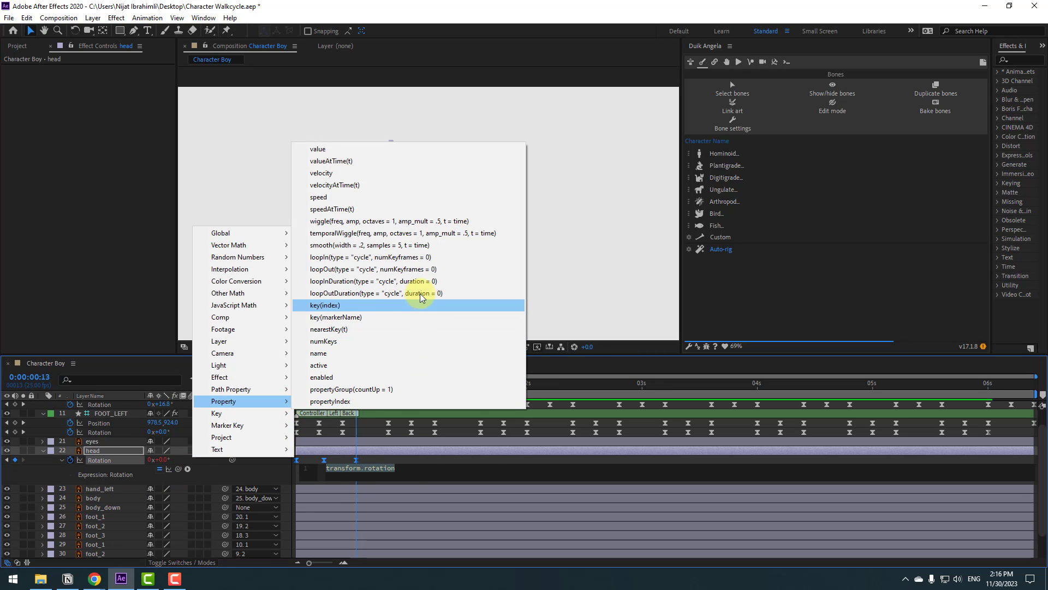
click(421, 292)
click(330, 230)
Step: Preview the full walk cycle with the looping head movement, fitting the whole composition in the viewer
scroll(334, 228, down, 4)
key(space)
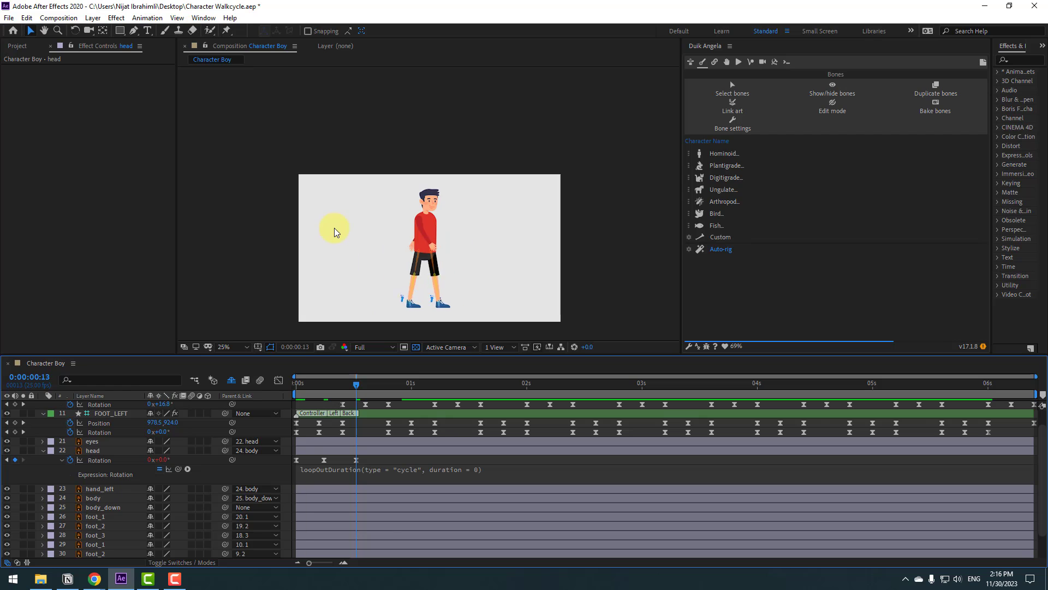
scroll(356, 230, up, 2)
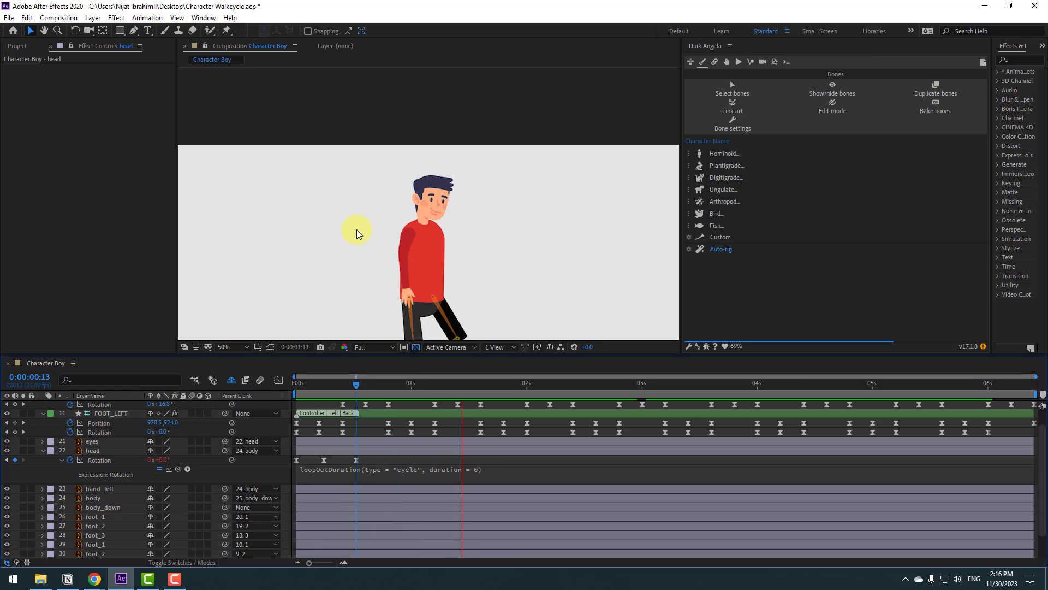
click(226, 346)
click(234, 363)
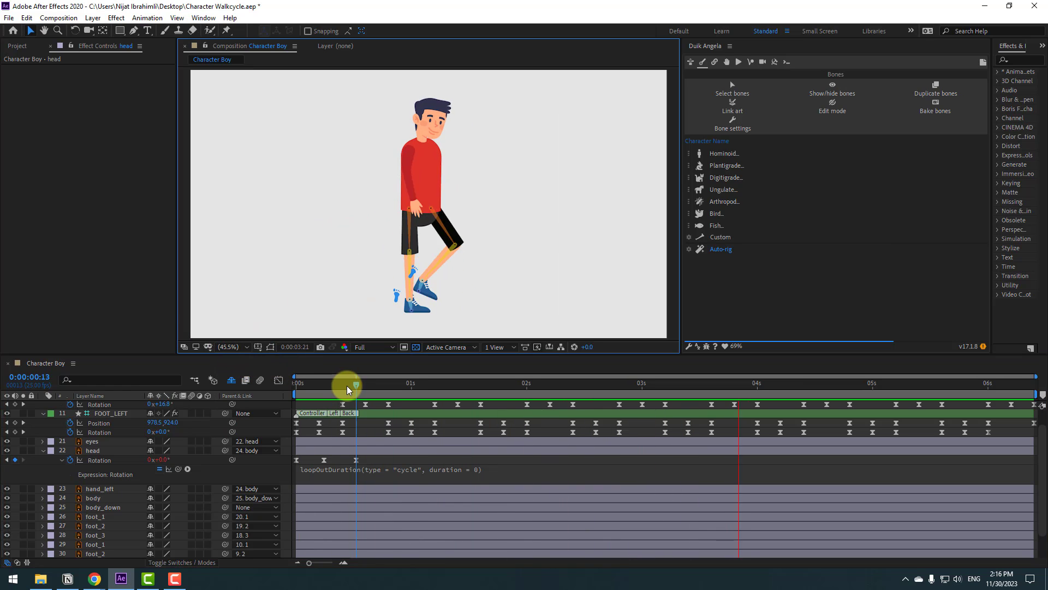
Step: Add a Scale keyframe at 100% to the eyes layer at frame 3
click(313, 392)
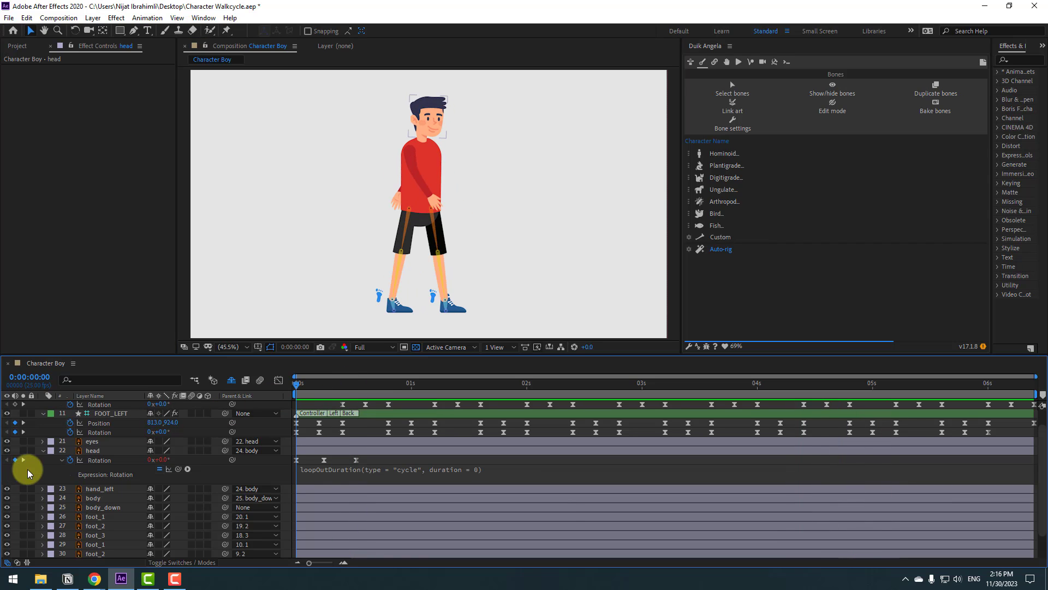
click(44, 451)
click(94, 442)
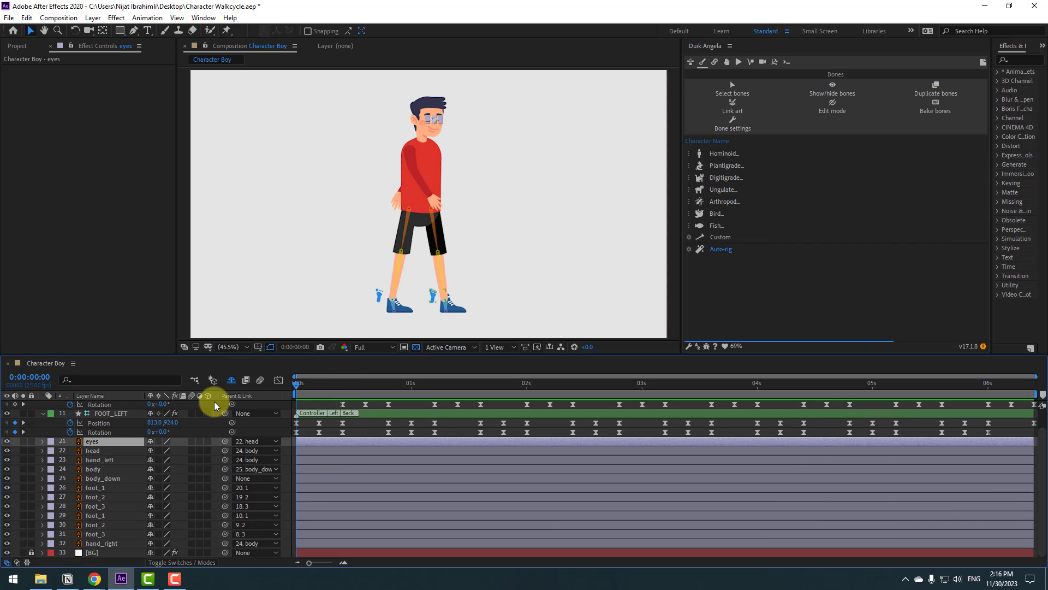
key(s)
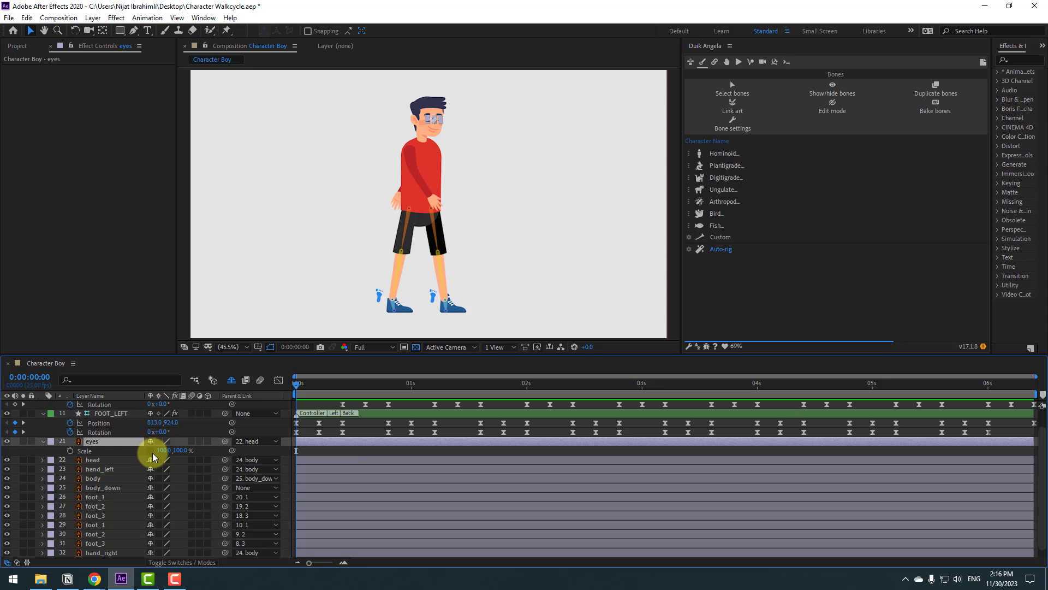
drag(294, 380, 309, 382)
click(70, 450)
key(Return)
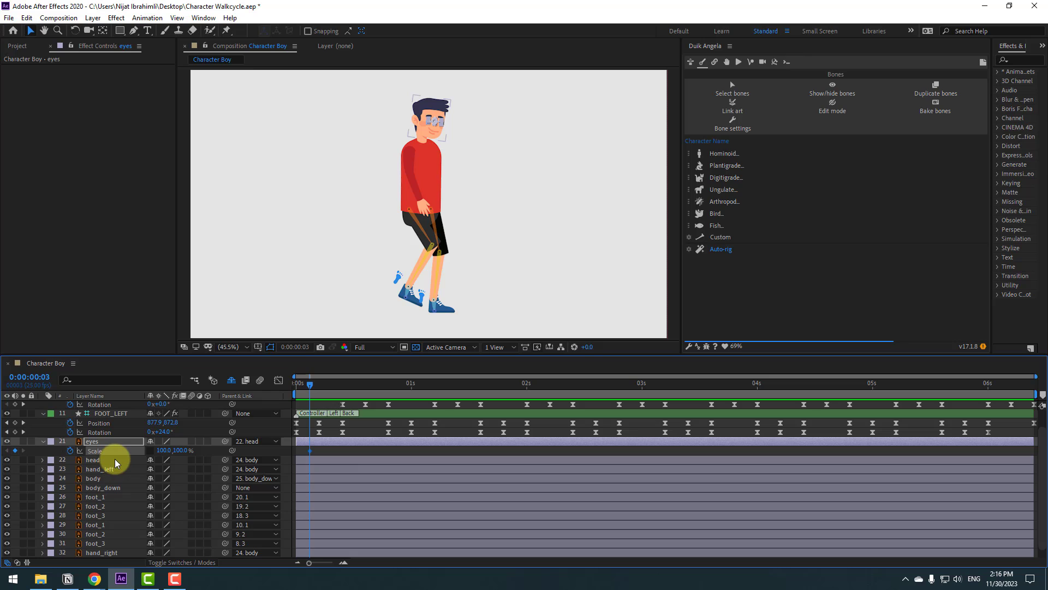
Step: Squash the eyes layer's vertical Scale at frame 6 to close the eyes, keeping the horizontal Scale at 100%
key(Page_Down)
key(Page_Down)
key(Page_Down)
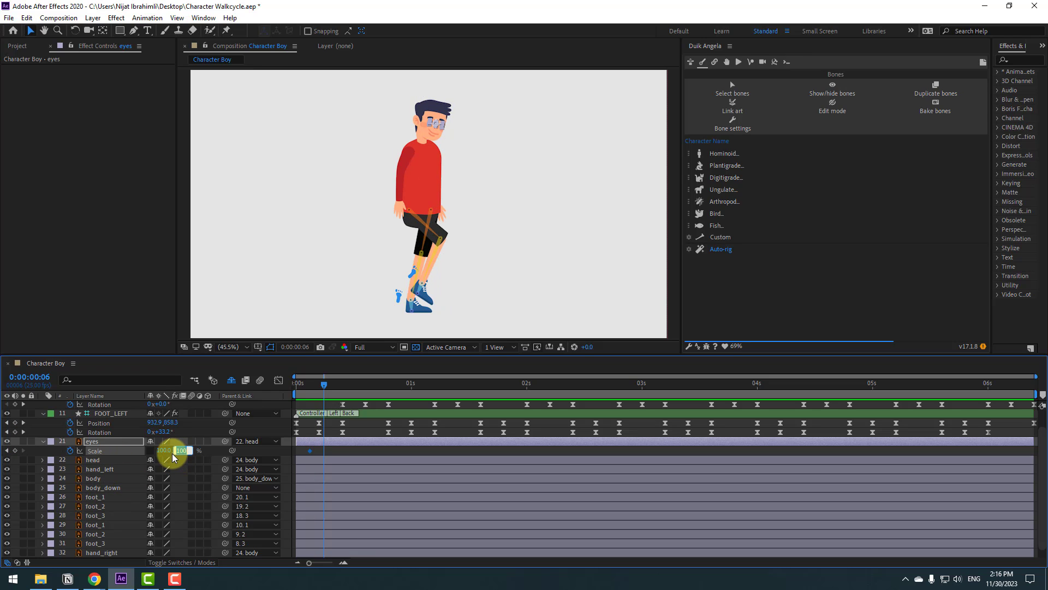
key(Return)
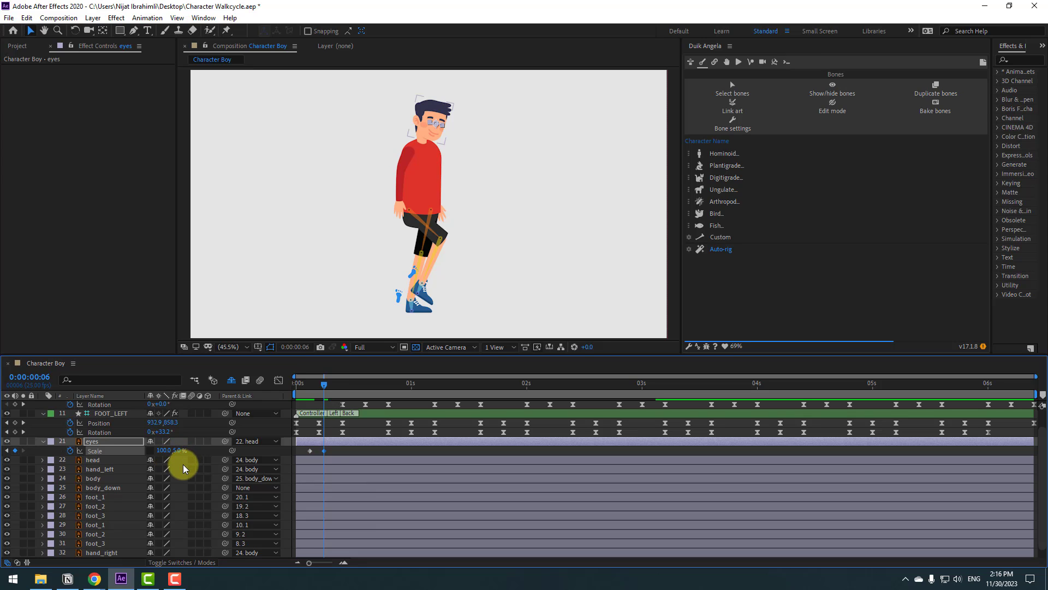
Step: Set the eyes layer's vertical Scale to 100% at frame 9 and preview the blink
key(Page_Down)
key(Page_Down)
key(Page_Down)
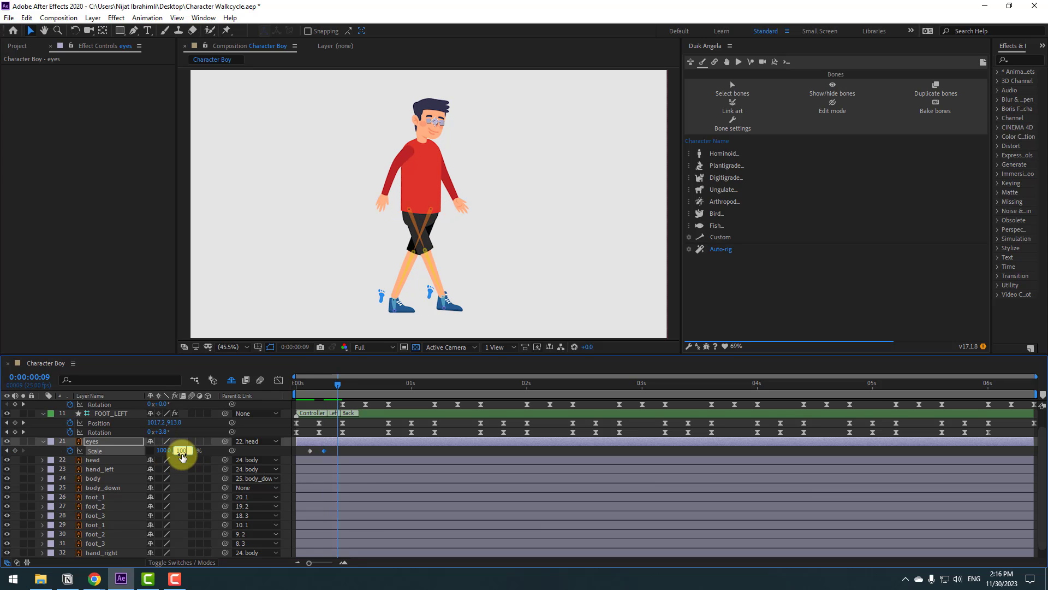
key(space)
click(357, 453)
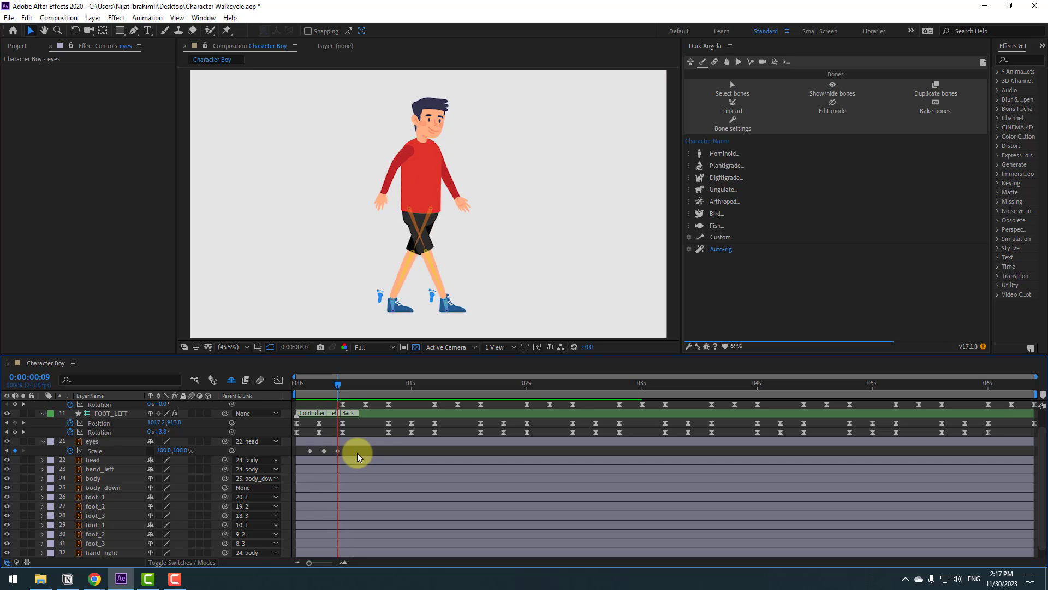
Step: Apply Easy Ease to the eyes layer's three Scale keyframes
click(310, 451)
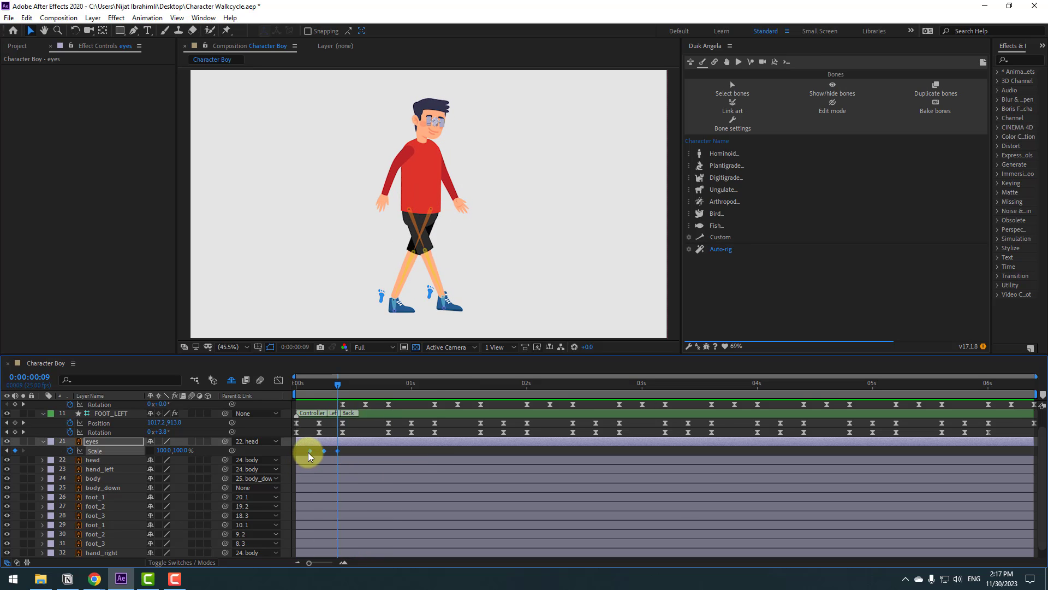
right_click(309, 451)
mouse_move(319, 444)
click(475, 414)
Step: Paste the eyes' blink keyframes at six further times spread between 0:00:01:00 and 0:00:05:18, and preview the repeated blinking
drag(395, 384, 411, 385)
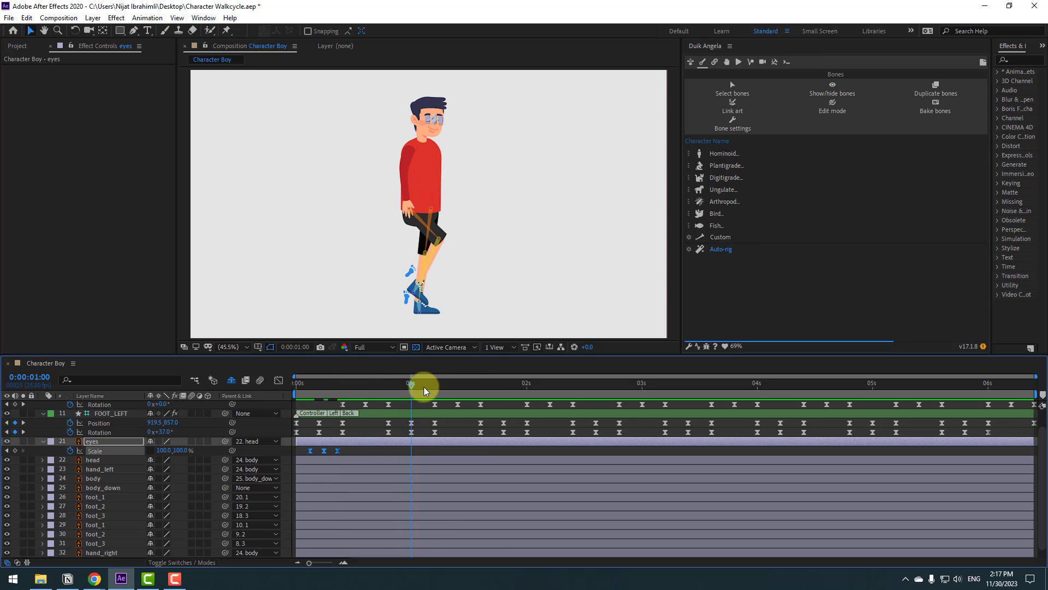
drag(495, 386, 513, 384)
click(601, 386)
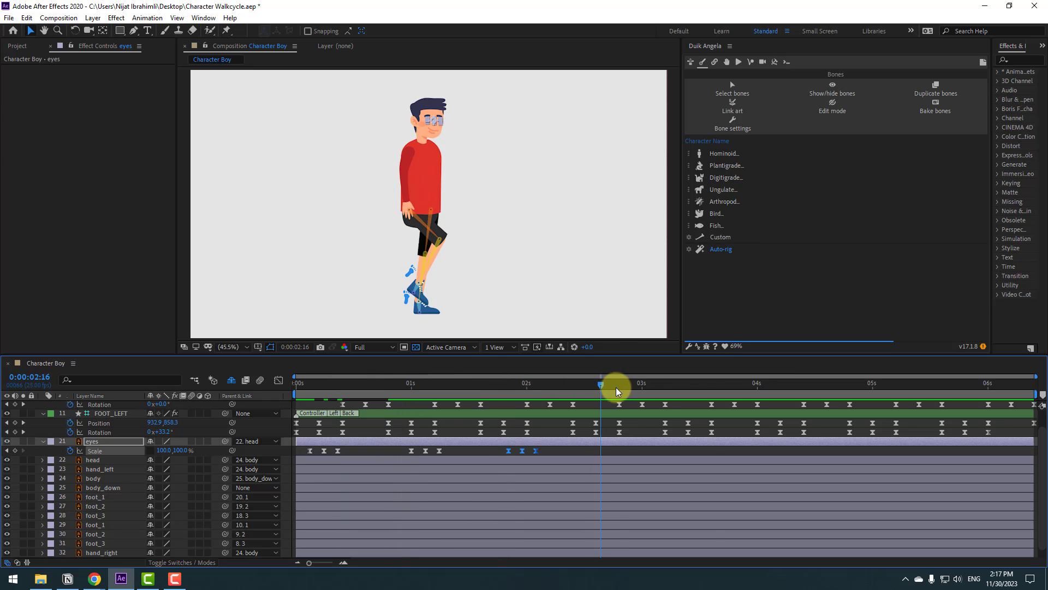
key(ctrl+v)
click(716, 384)
key(ctrl+v)
click(827, 380)
key(ctrl+v)
drag(828, 379, 956, 382)
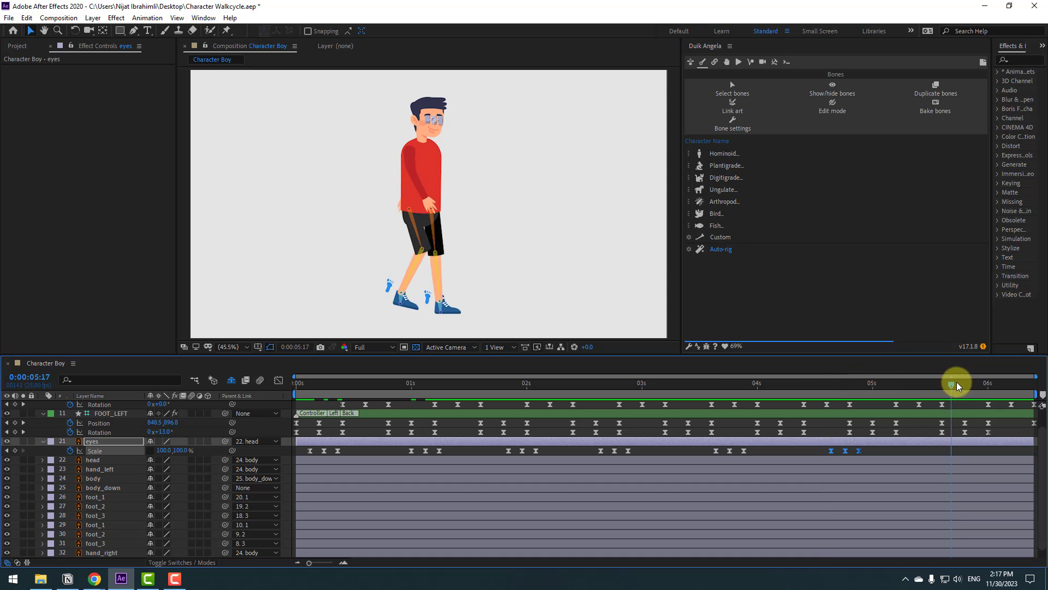
key(ctrl+v)
click(450, 421)
key(space)
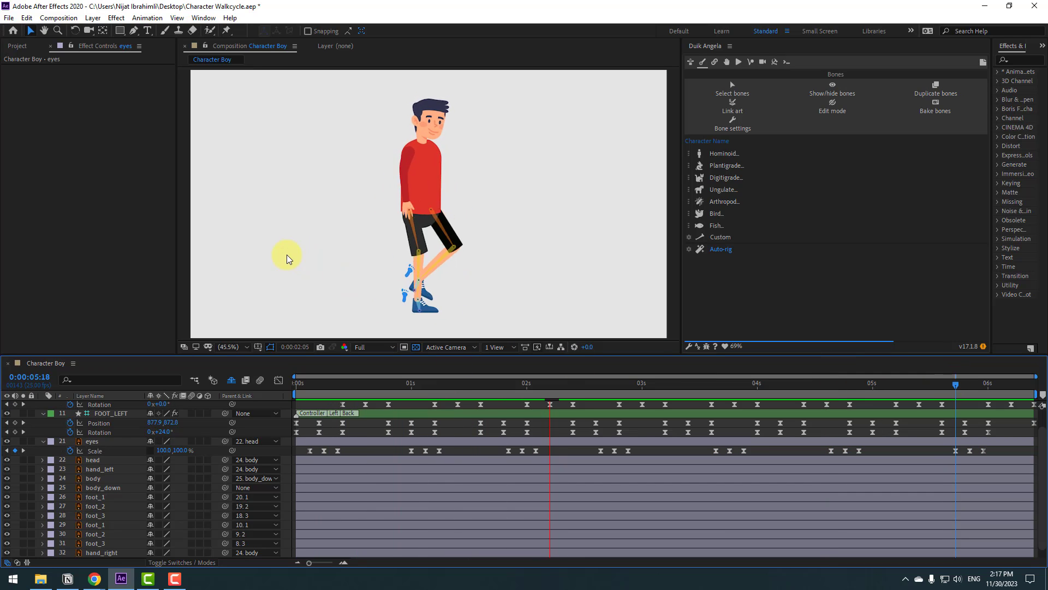
Step: Add a Rotation keyframe of 2° to the body layer at frame 0
scroll(283, 265, down, 2)
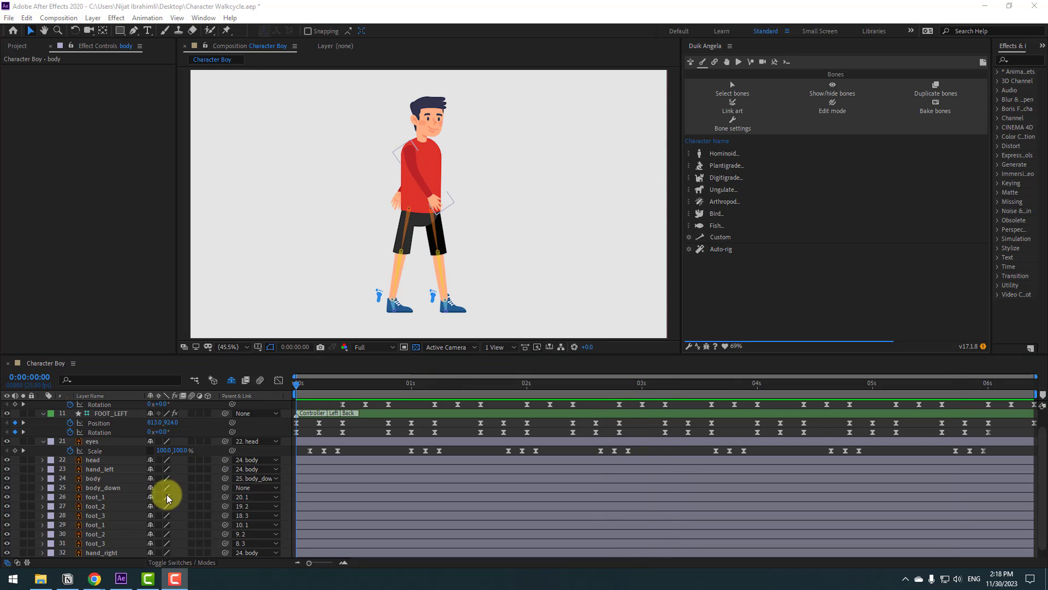
click(106, 479)
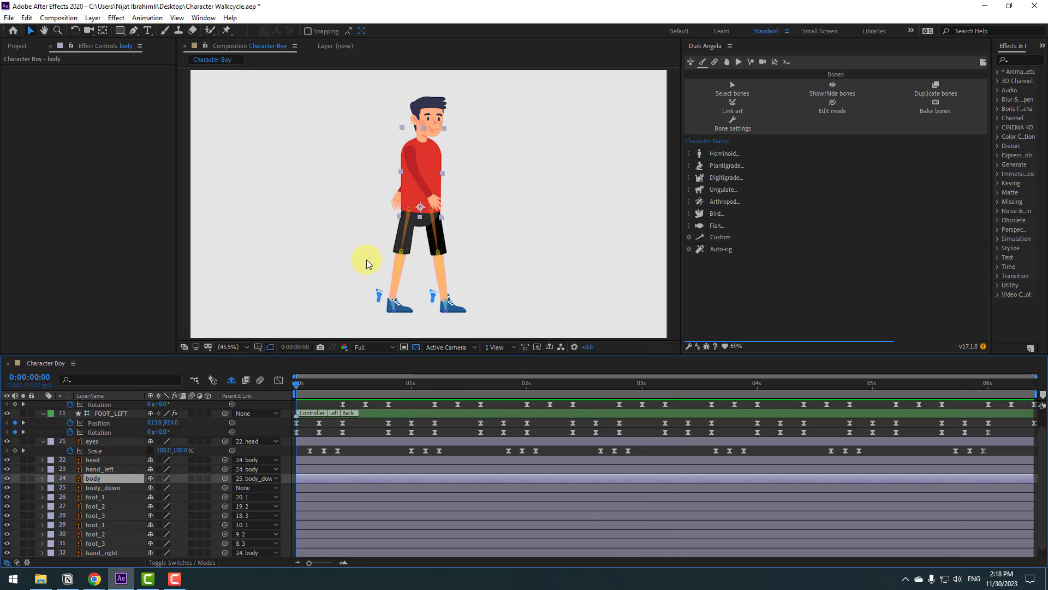
scroll(459, 181, up, 5)
scroll(491, 204, down, 4)
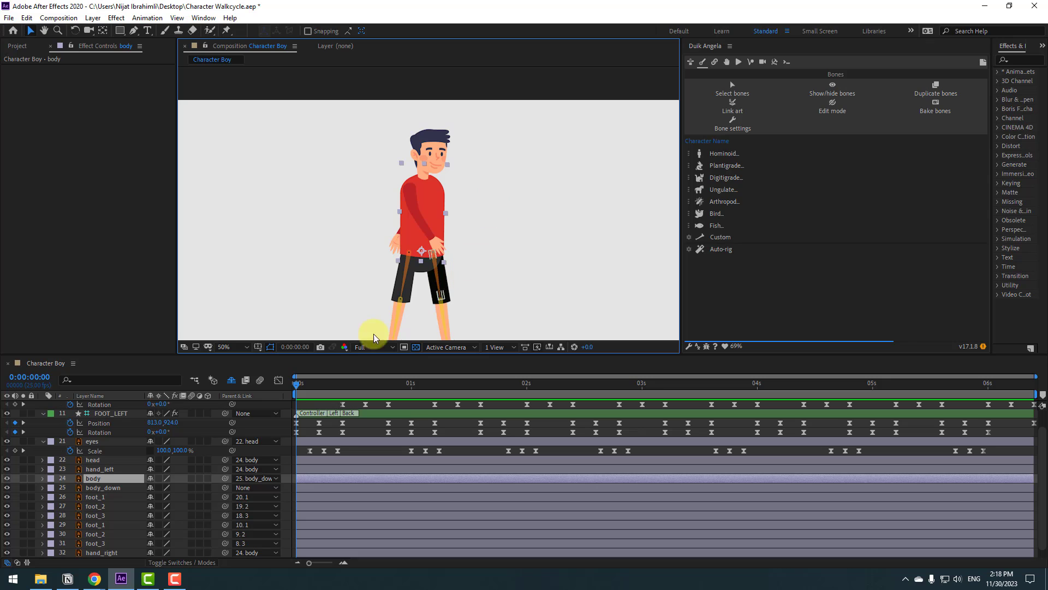
drag(373, 333, 372, 300)
key(r)
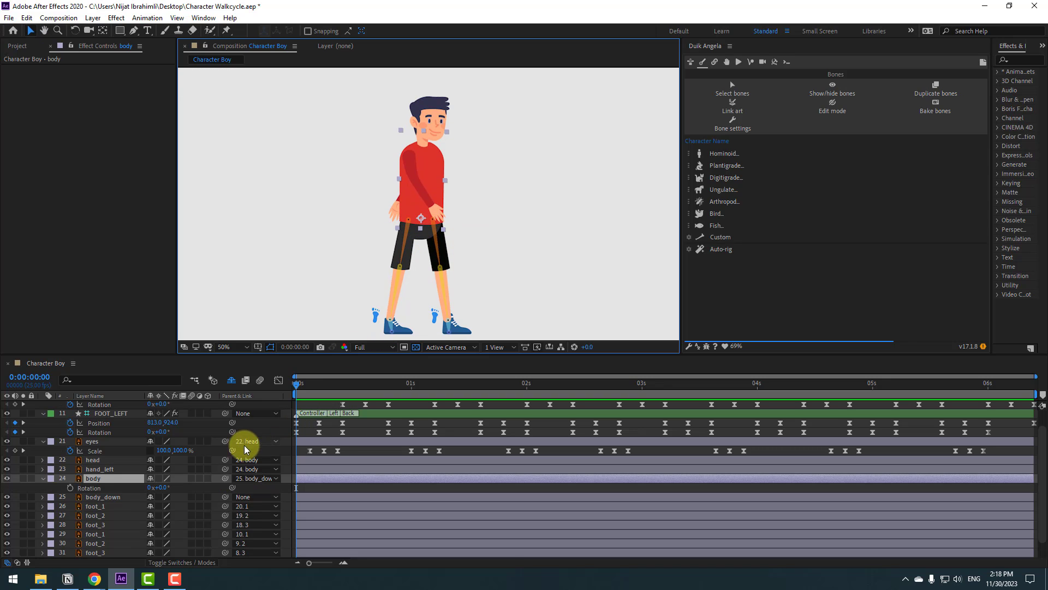
click(71, 489)
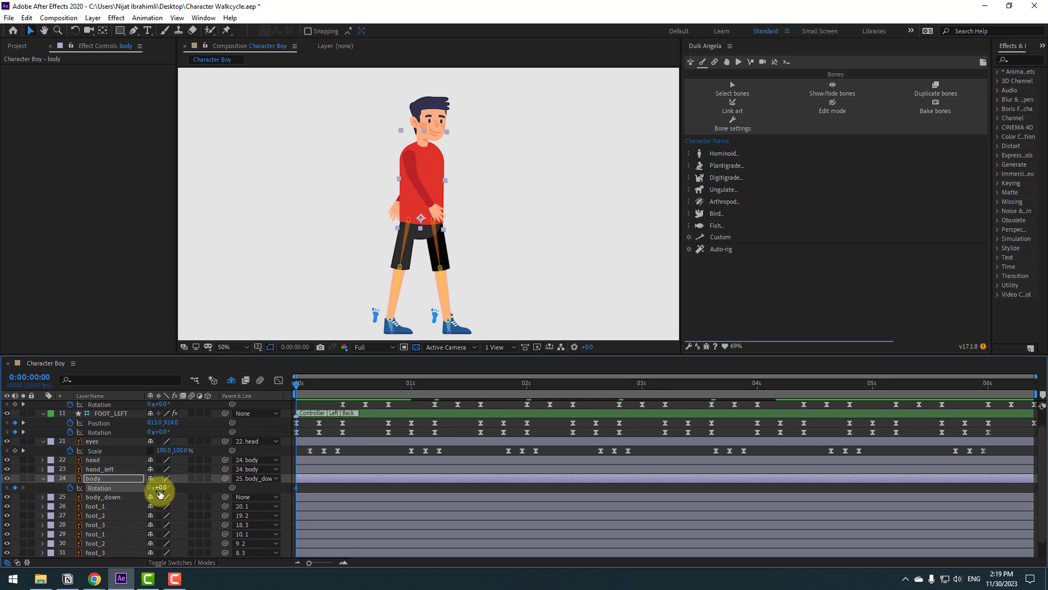
key(Return)
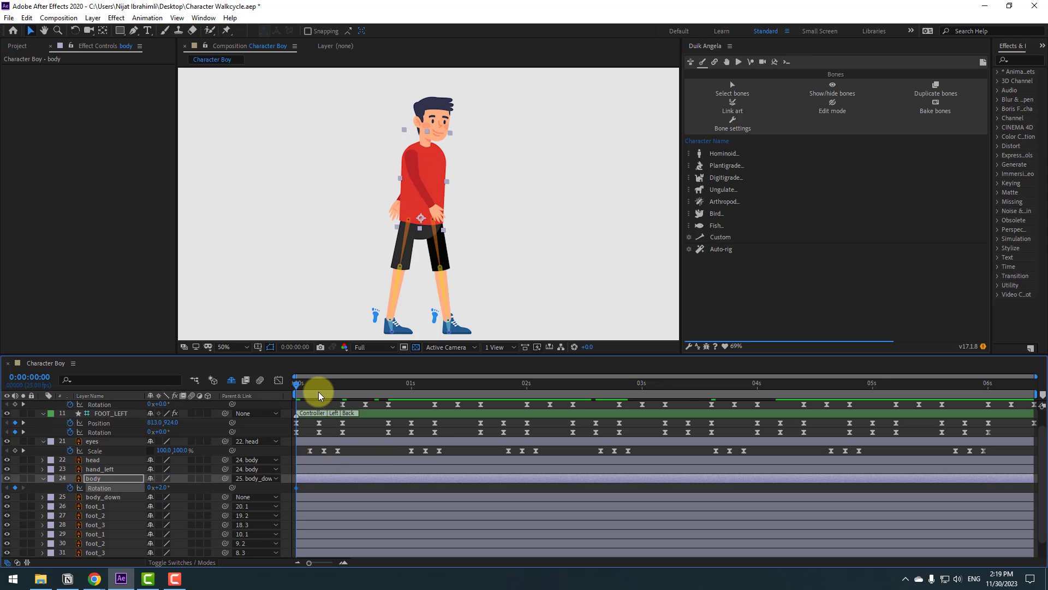
Step: Set the body layer's Rotation to -2° at frame 10 and copy its frame 0 keyframe to frame 20
key(shift+Page_Down)
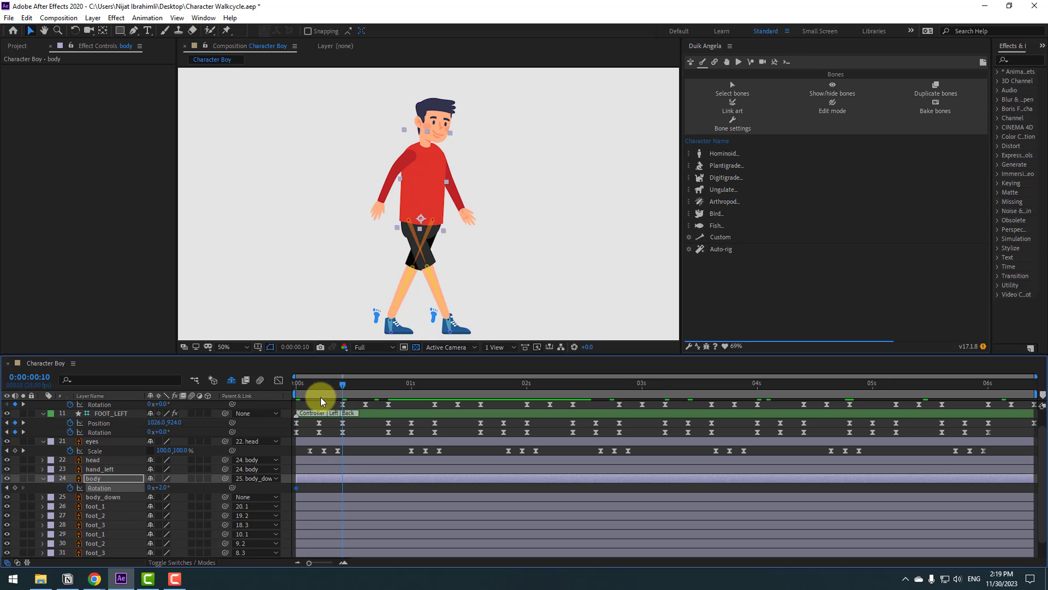
click(157, 488)
text(-2)
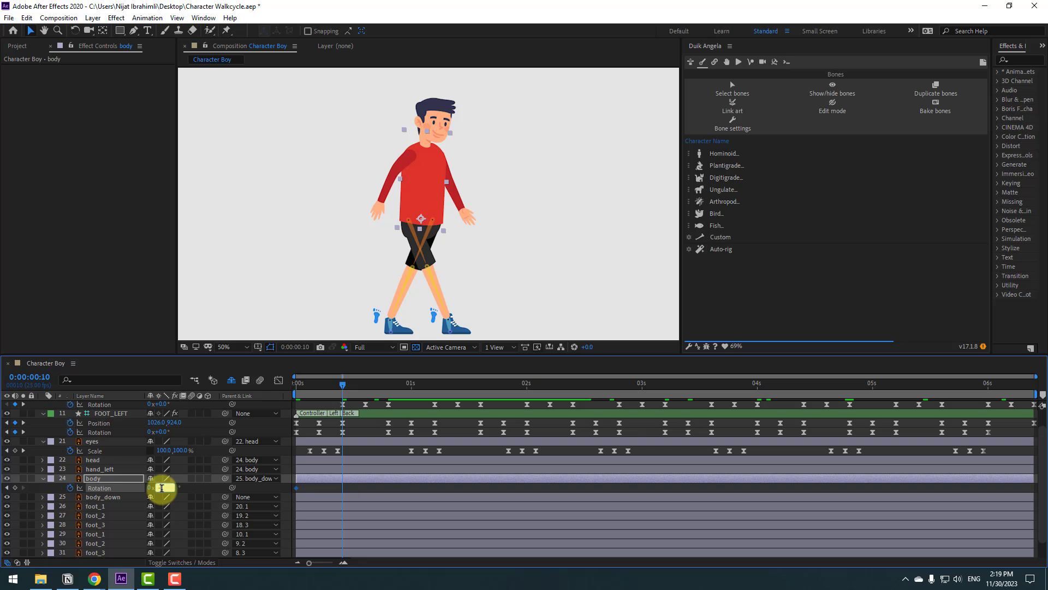
key(Return)
key(shift+Page_Down)
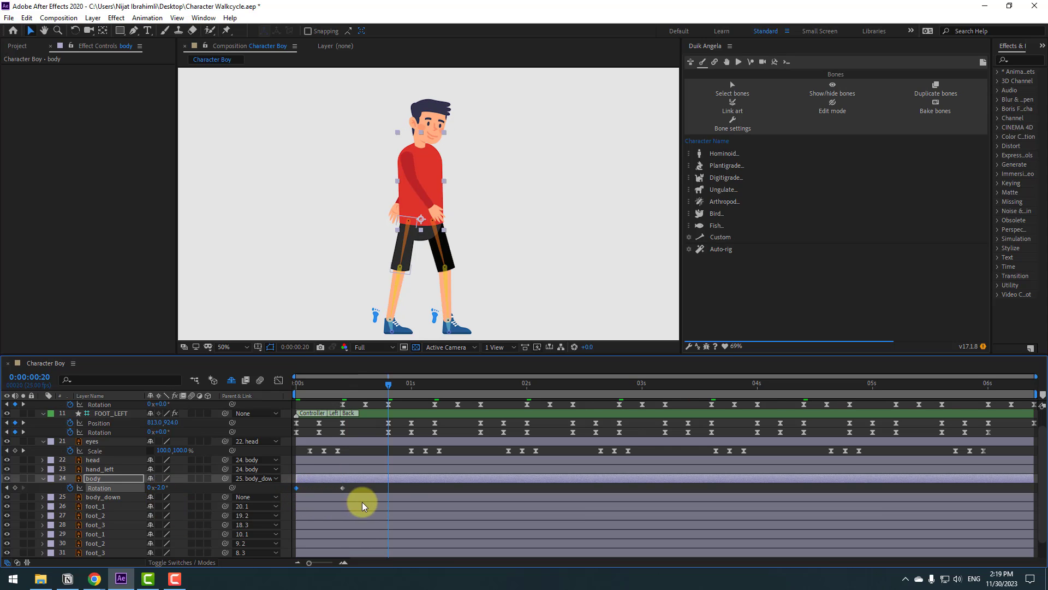
key(ctrl+v)
Step: Apply Easy Ease to the body layer's three Rotation keyframes
right_click(297, 488)
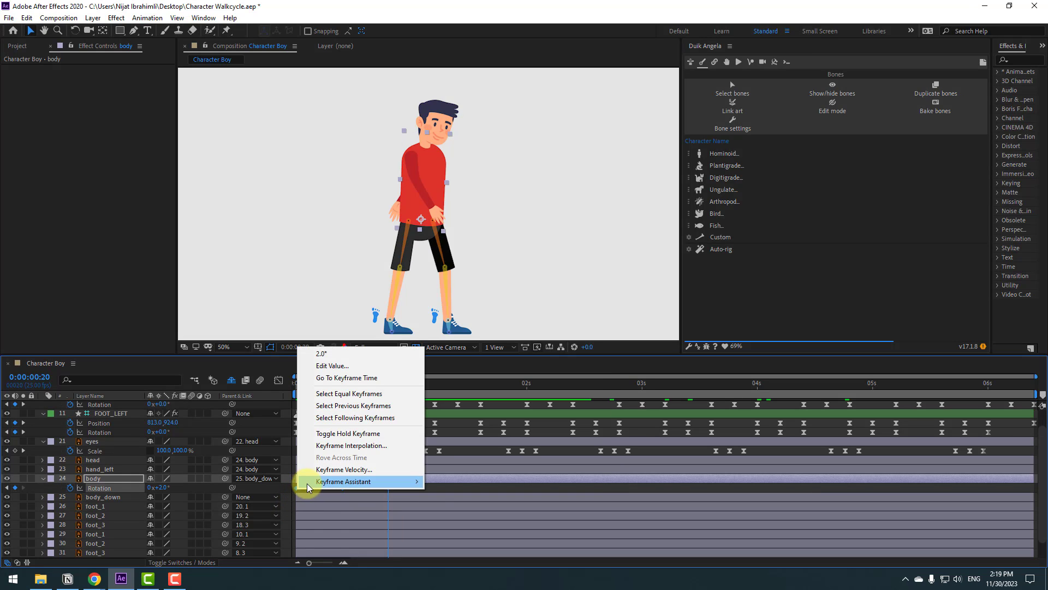
mouse_move(308, 482)
click(479, 410)
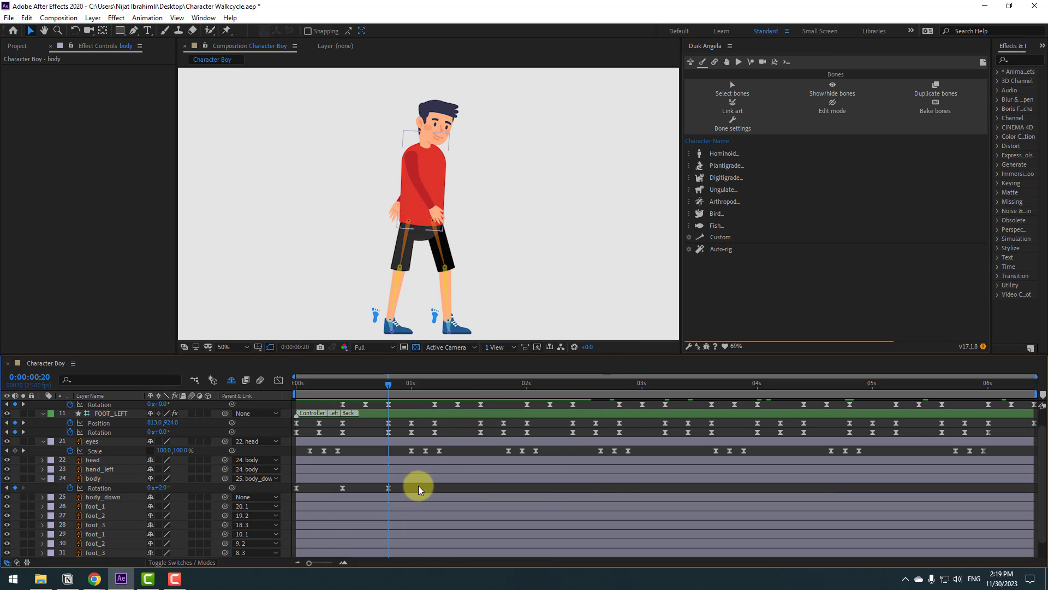
Step: Add the expression loopOutDuration(type = "cycle", duration = 0) to the body layer's Rotation and preview the looping sway
alt+click(69, 488)
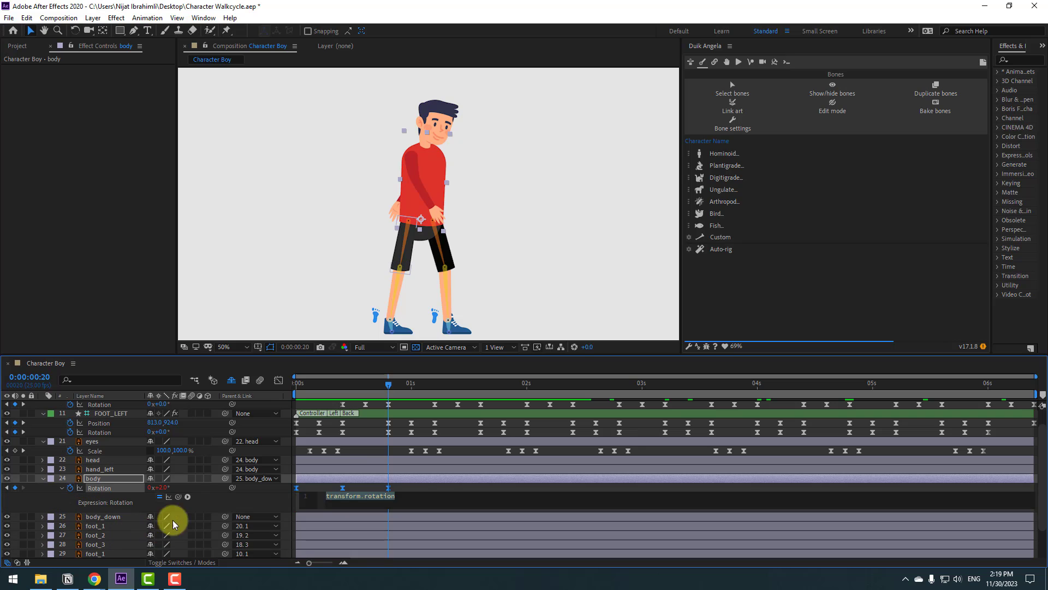
click(188, 500)
mouse_move(267, 429)
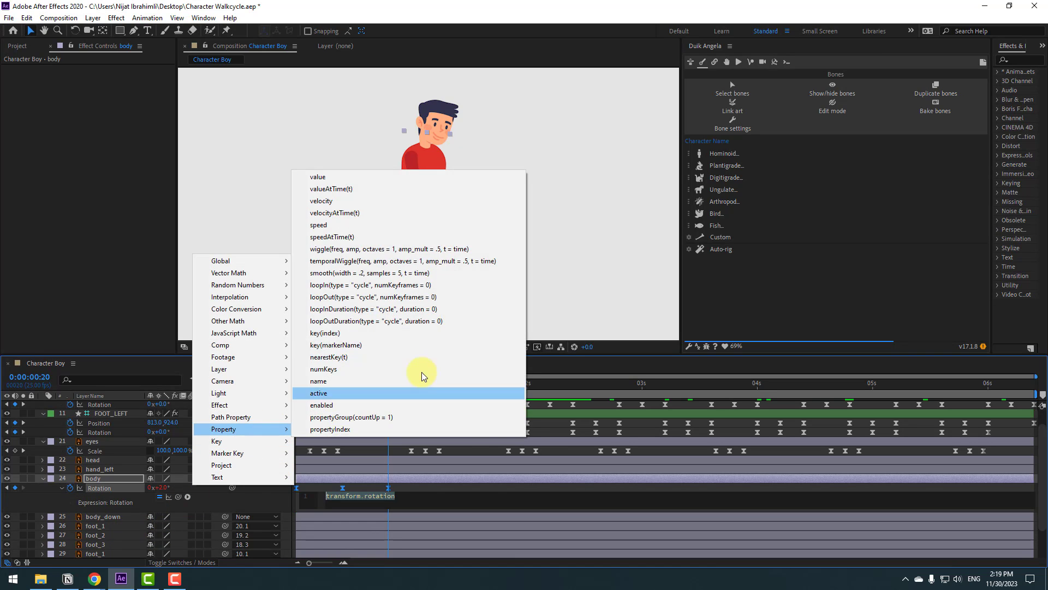
click(418, 321)
click(397, 487)
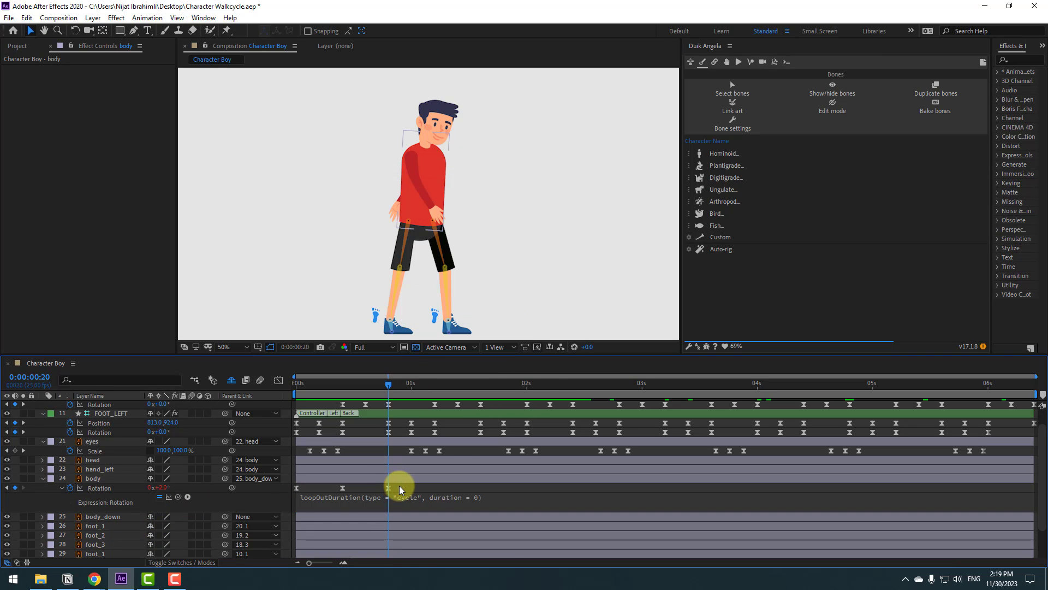
key(space)
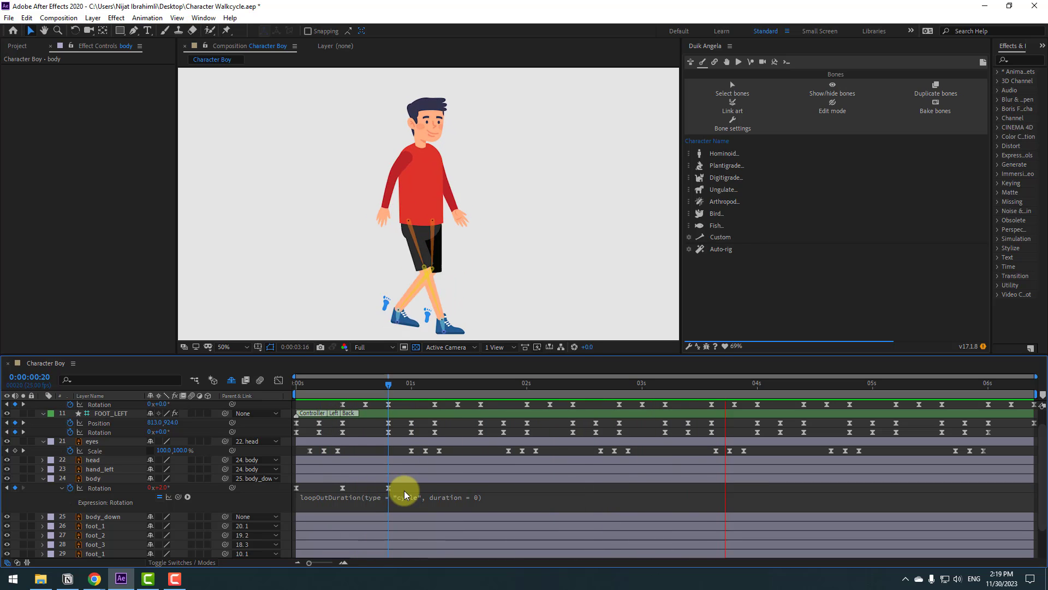
key(space)
Step: Compress the body's three Rotation keyframes proportionally so the last one falls at about frame 15, and preview the faster sway
drag(401, 485, 284, 490)
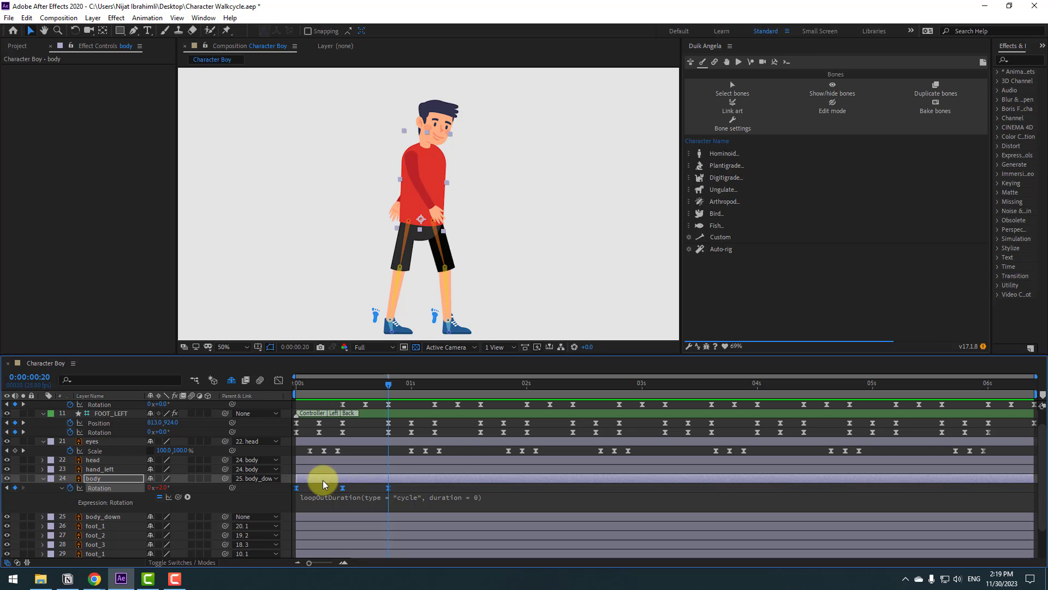
drag(389, 488, 365, 486)
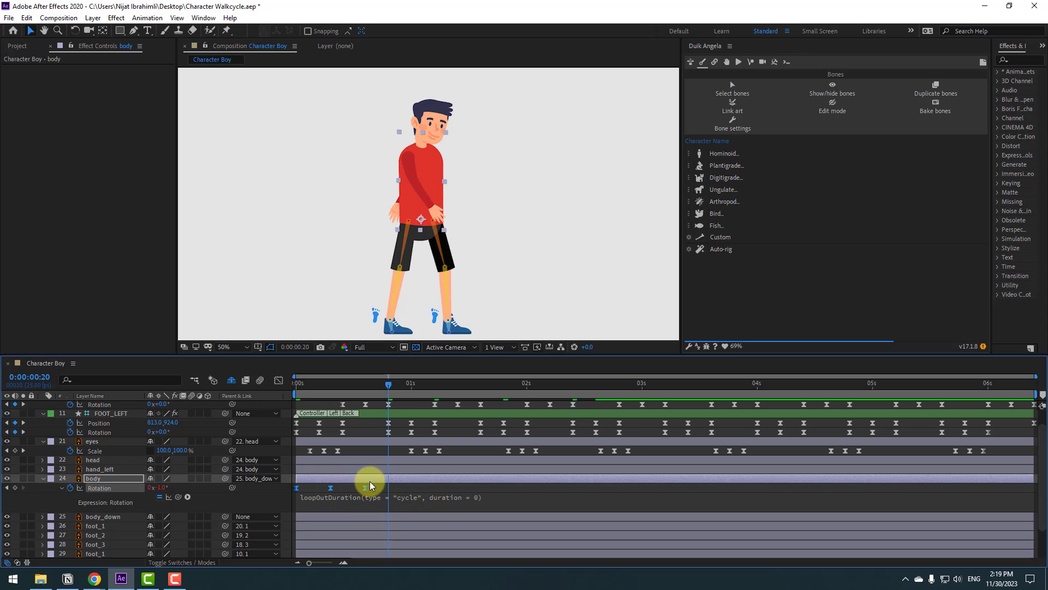
click(387, 487)
key(space)
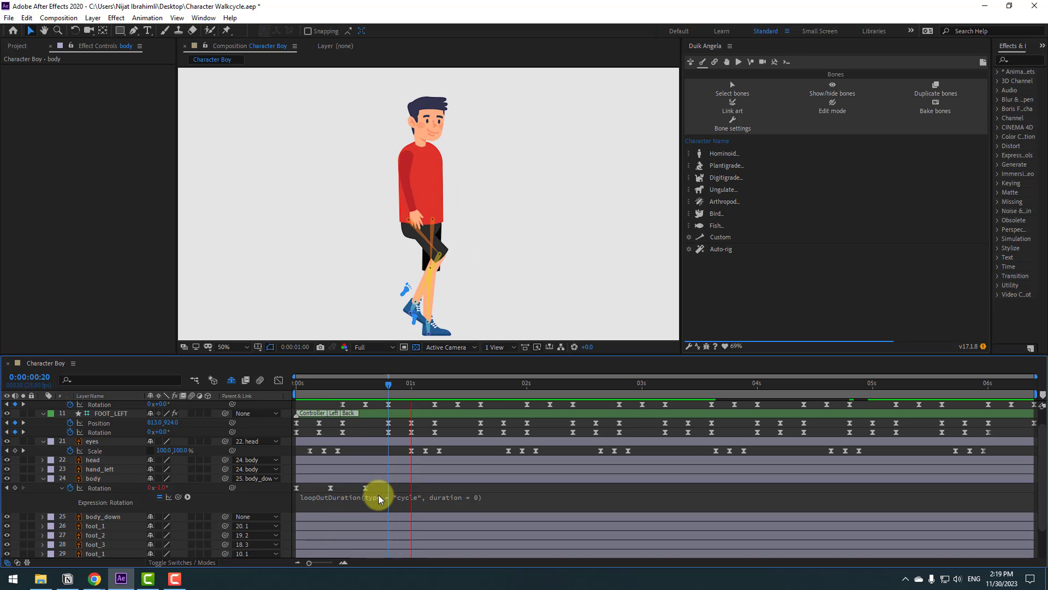
key(comma)
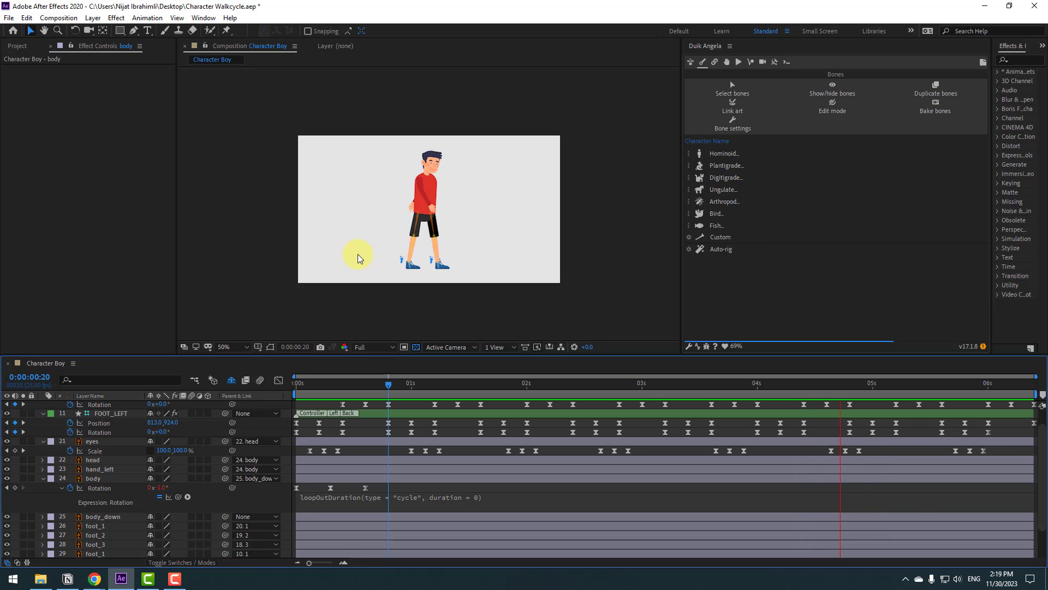
key(period)
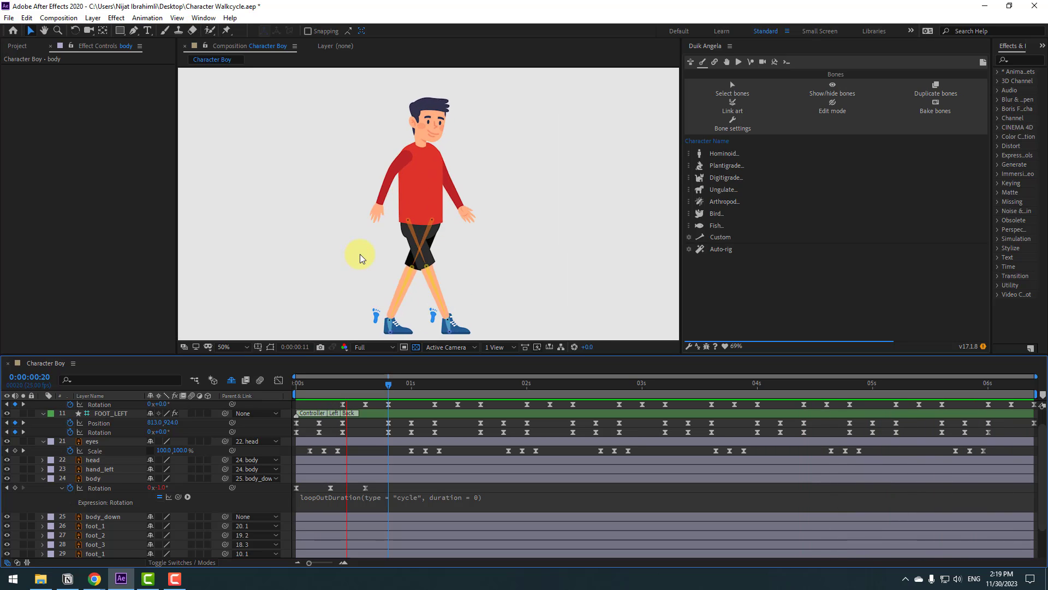